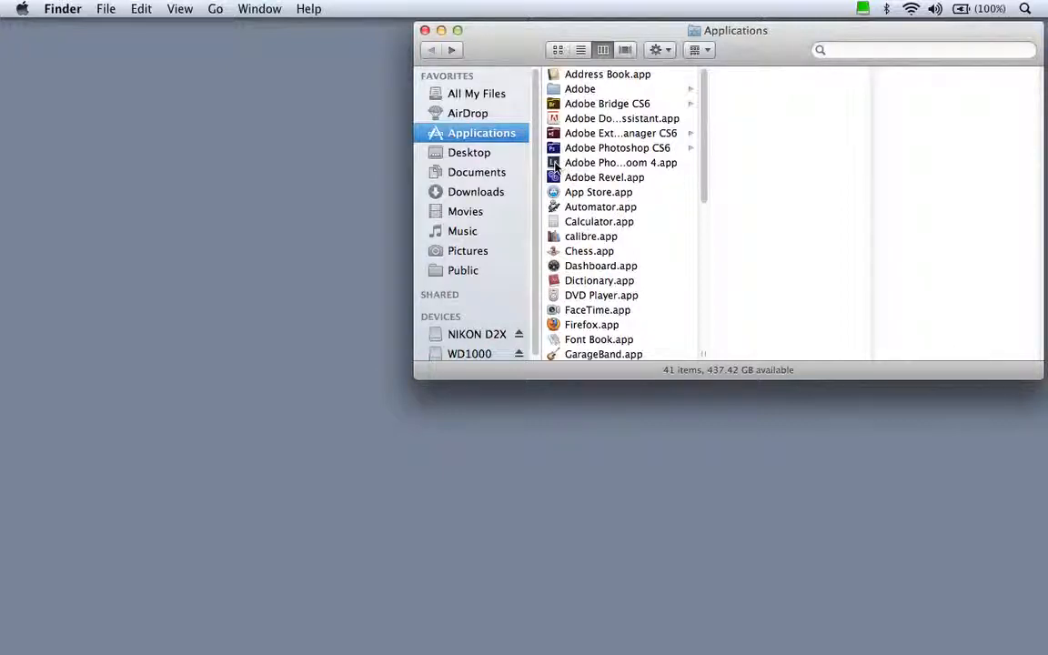
- Launch Adobe Photoshop Lightroom 4 and open the photo import window
{"action": "double_click", "coordinate": [555, 164]}
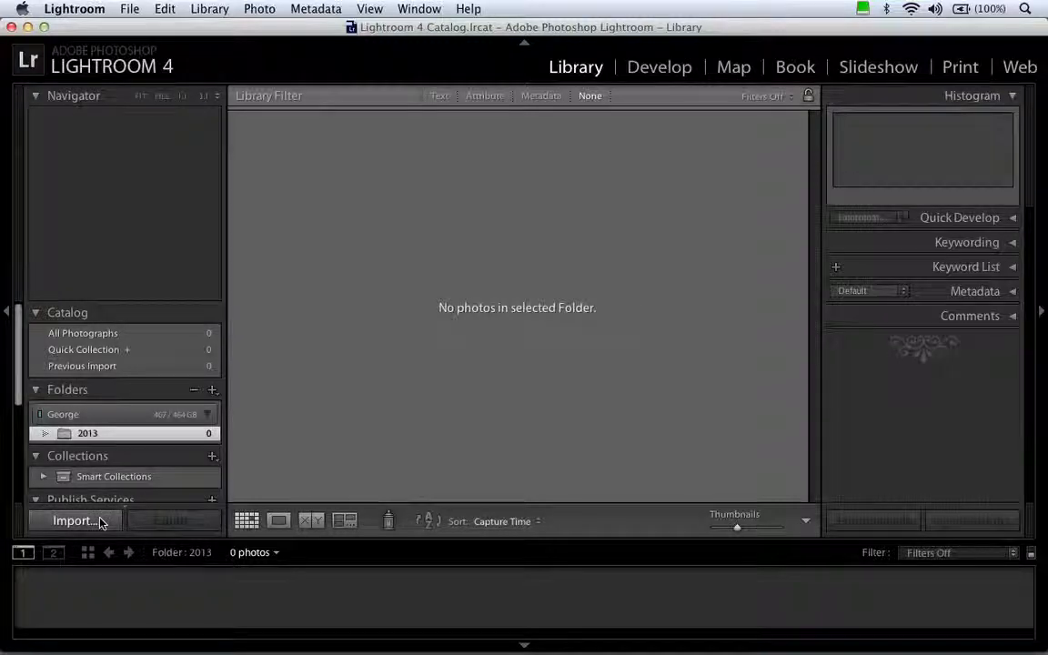
{"action": "left_click", "coordinate": [75, 520]}
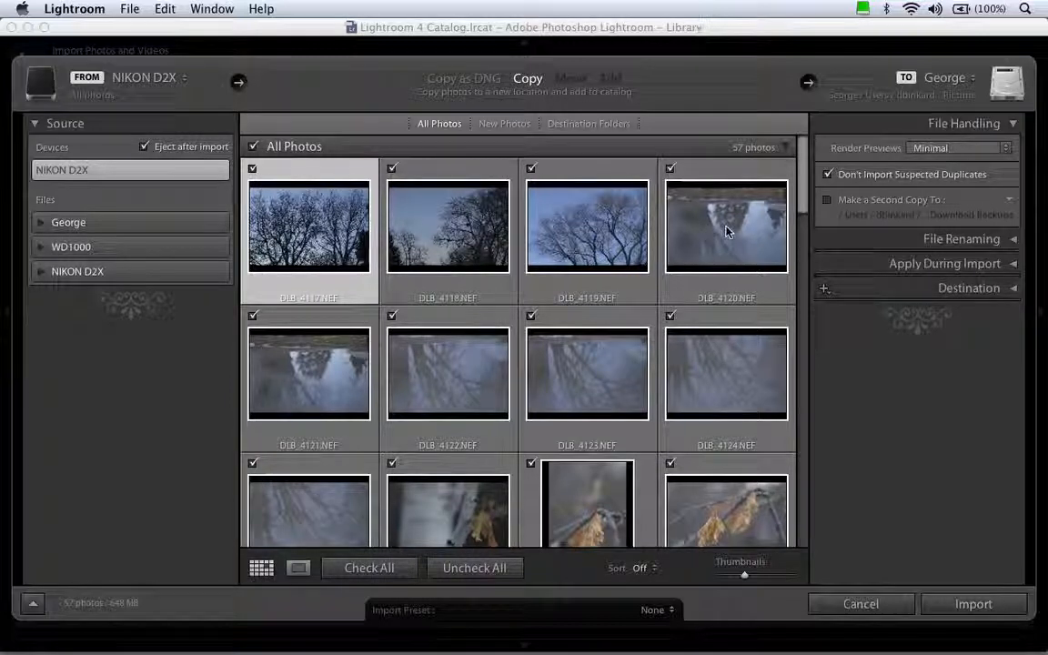
- Enable a second copy of the imported photos and store it in the 2013 folder on the WD1000 drive
{"action": "left_click", "coordinate": [828, 201]}
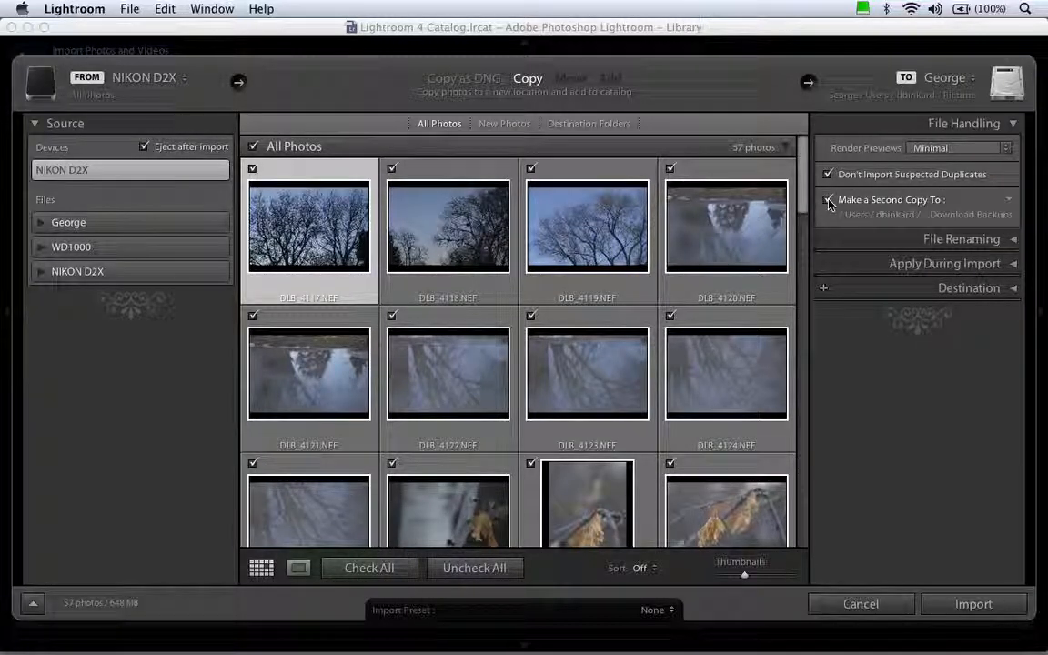
{"action": "left_click", "coordinate": [892, 217]}
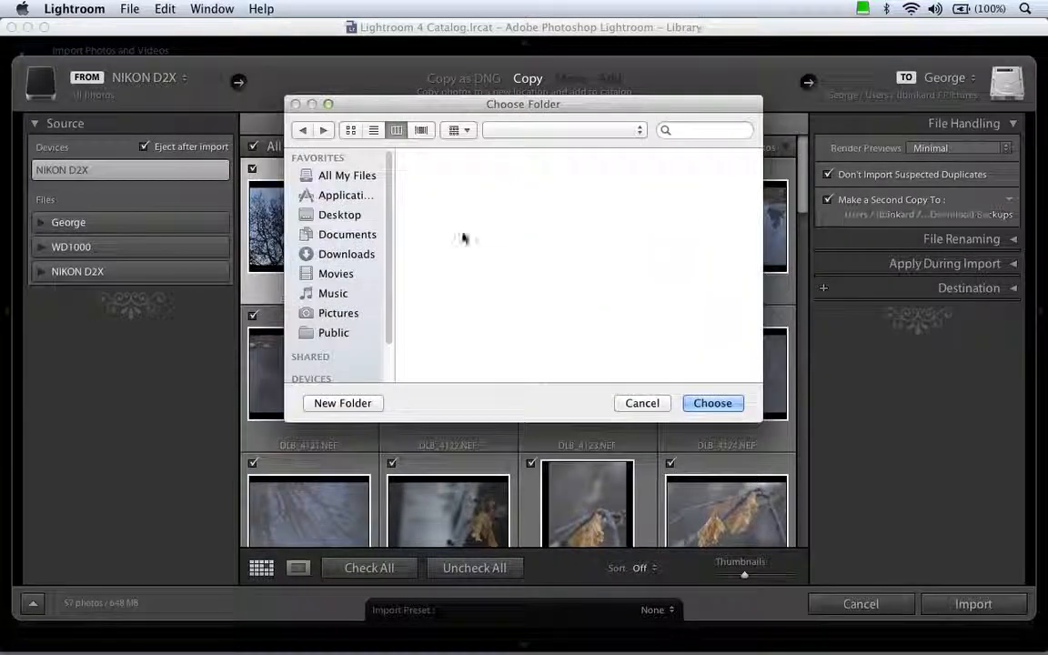
{"action": "left_click_drag", "start_coordinate": [386, 217], "coordinate": [383, 294]}
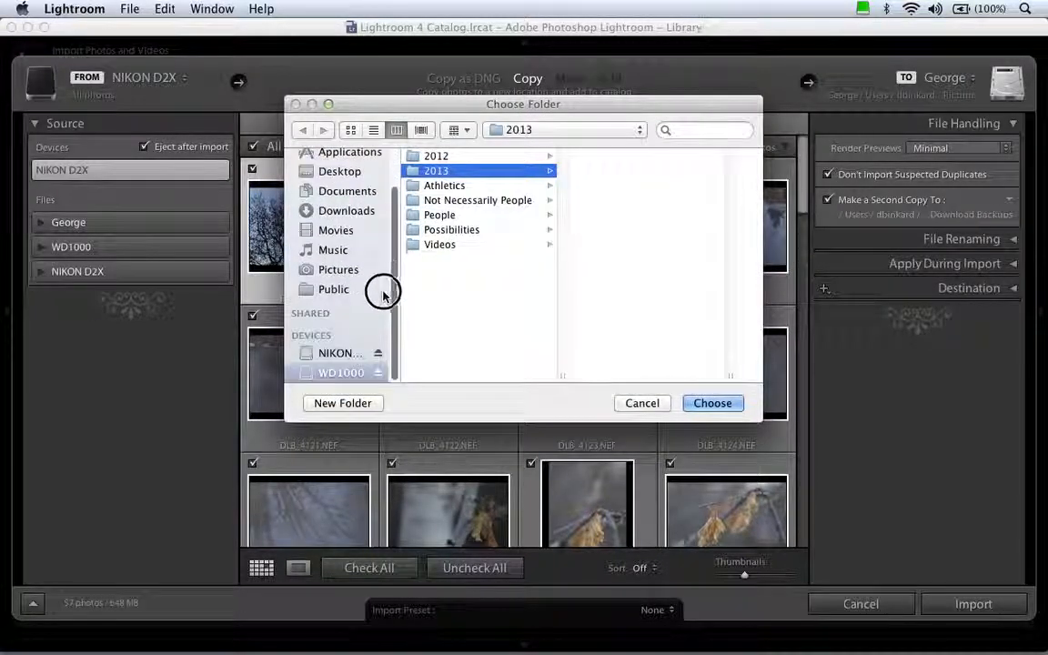
{"action": "left_click", "coordinate": [343, 373]}
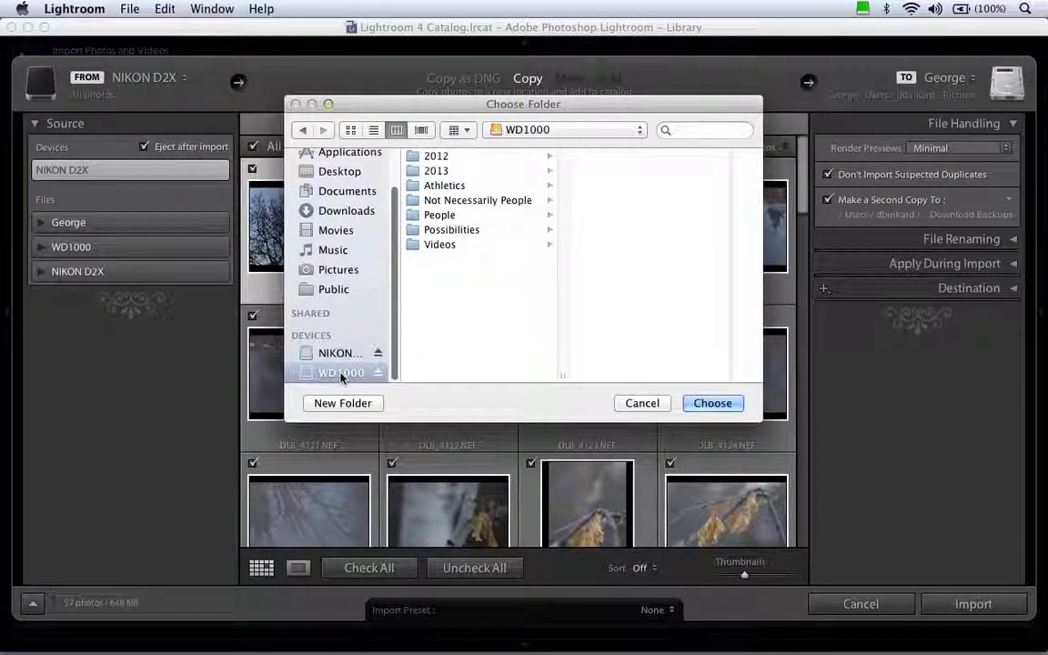
{"action": "left_click", "coordinate": [474, 172]}
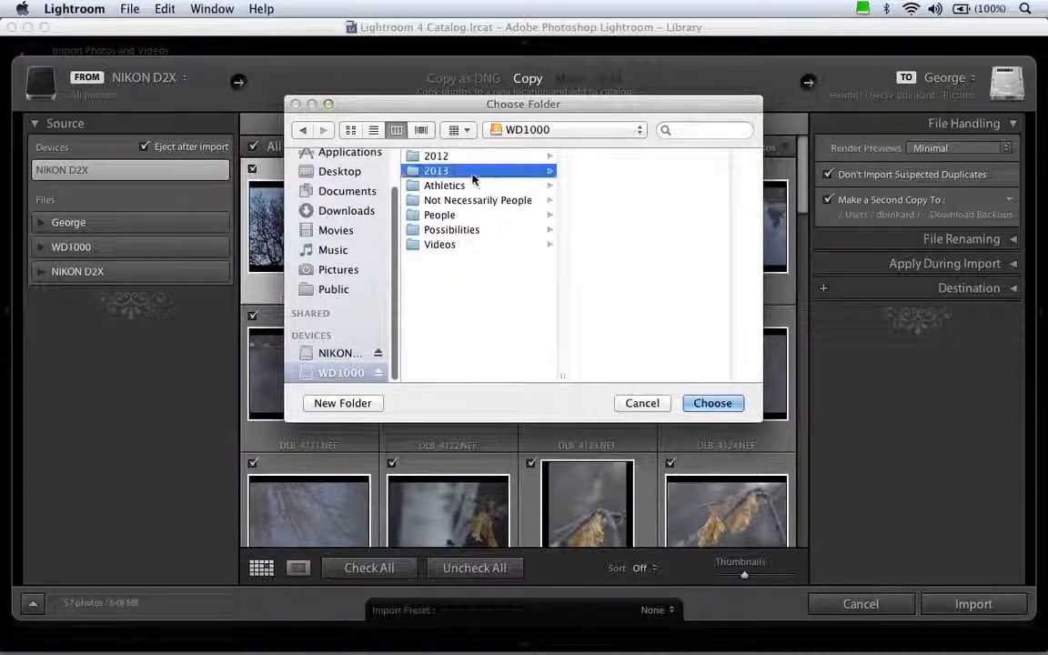
{"action": "left_click", "coordinate": [711, 403]}
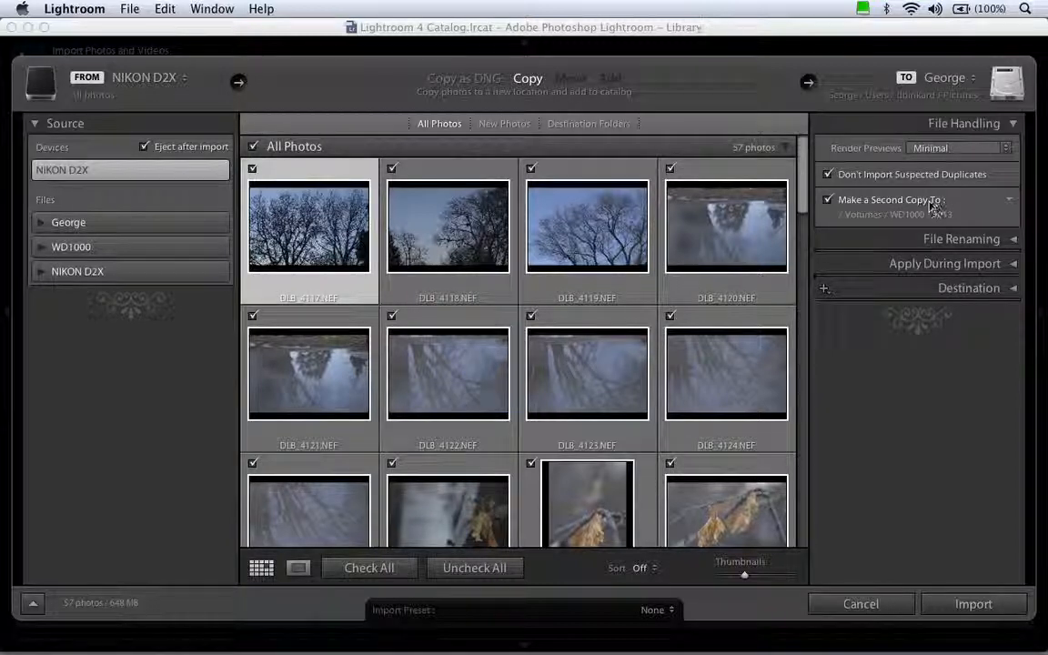
- Check the file renaming settings for the import
{"action": "left_click", "coordinate": [962, 240]}
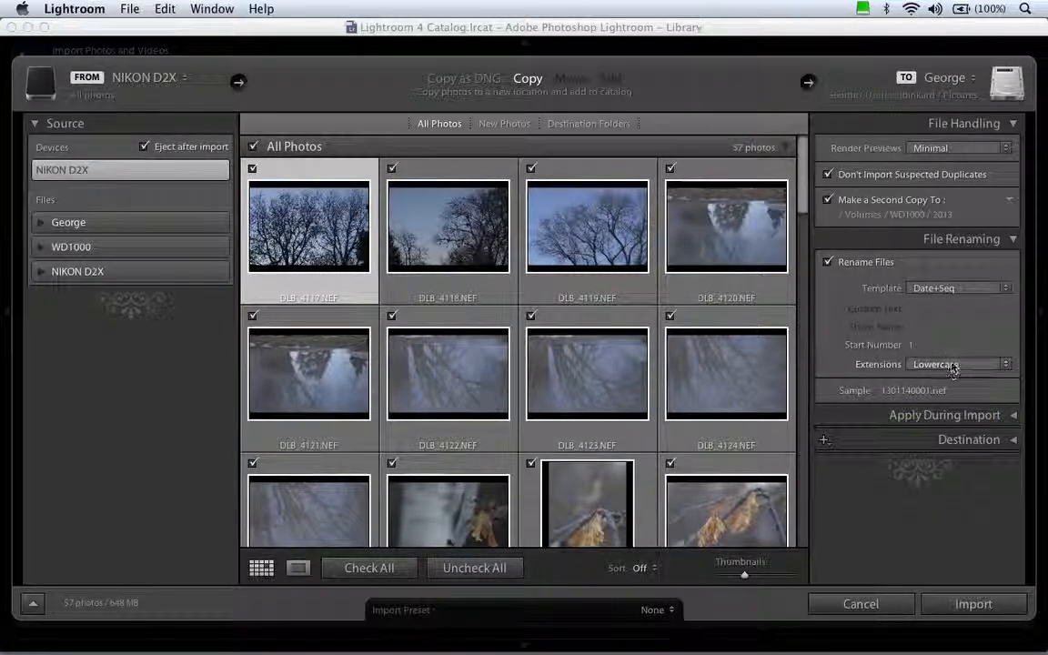
{"action": "left_click", "coordinate": [961, 241]}
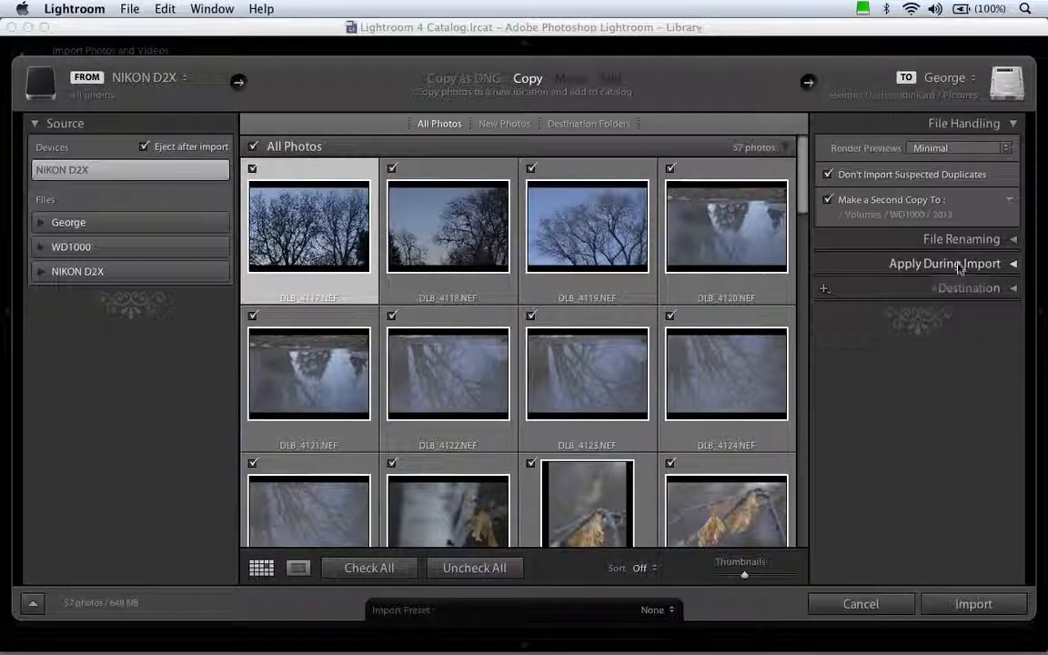
- Open the metadata presets for editing from the import settings and load the DB General preset
{"action": "left_click", "coordinate": [959, 263]}
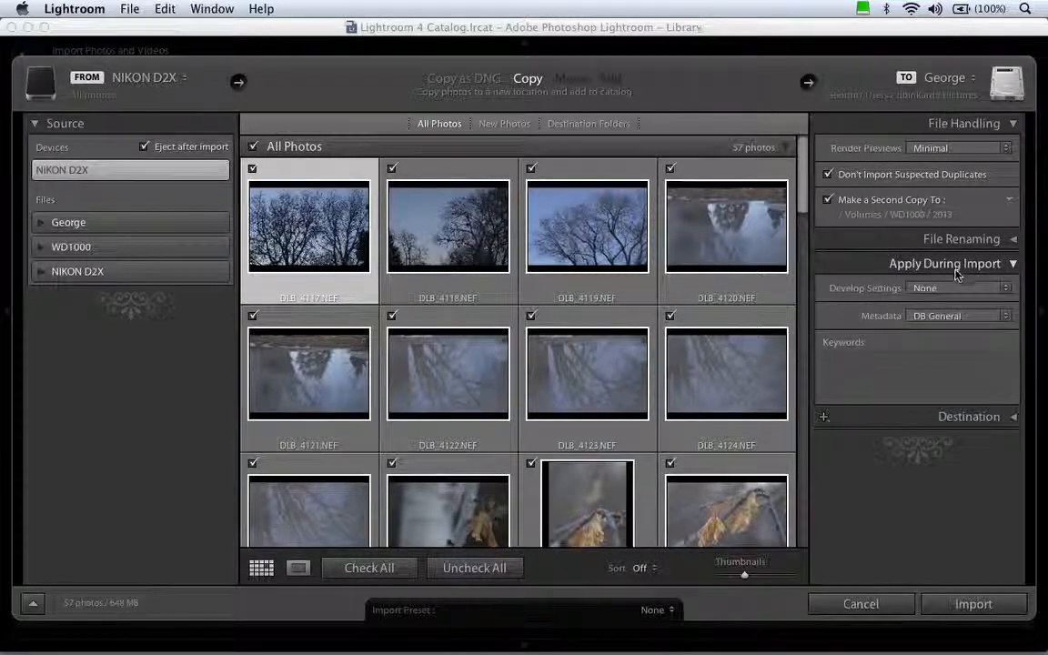
{"action": "left_click", "coordinate": [1006, 319]}
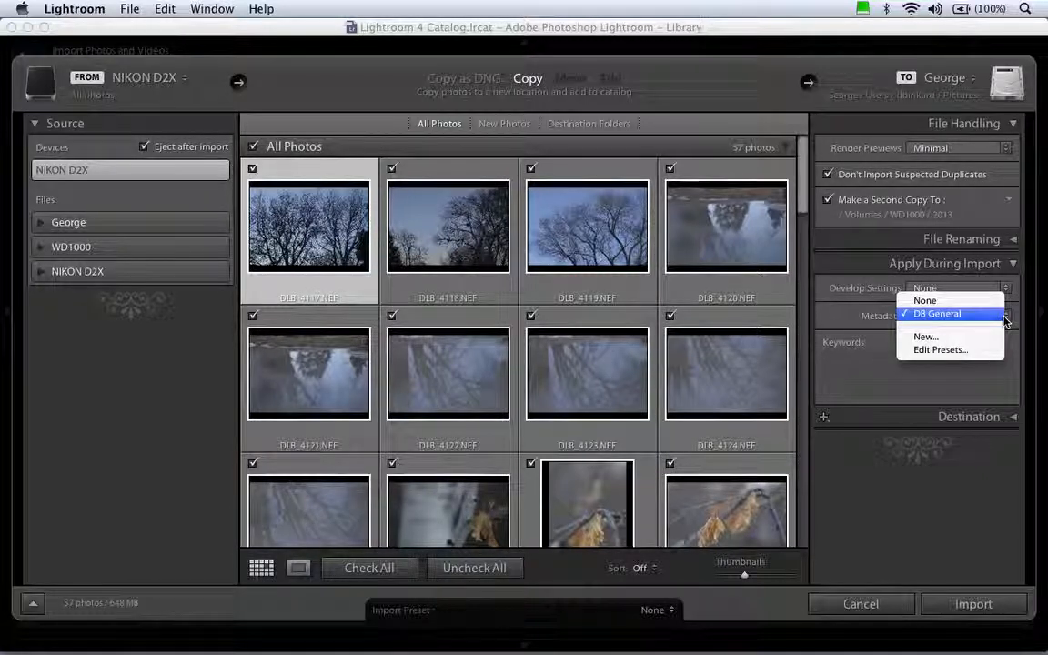
{"action": "left_click", "coordinate": [972, 349]}
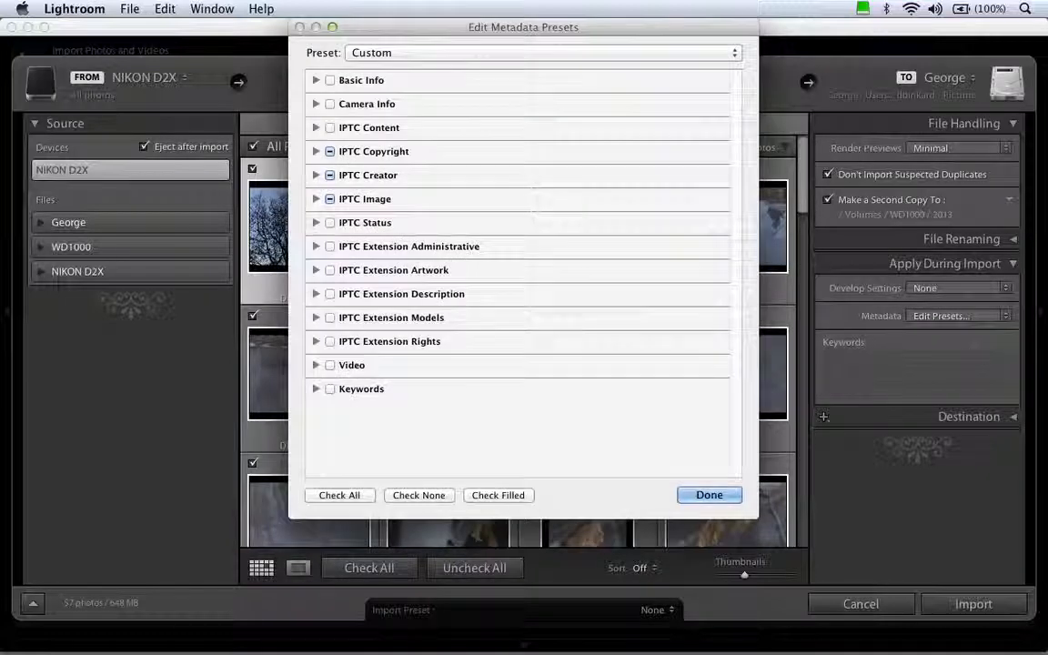
{"action": "left_click", "coordinate": [393, 51]}
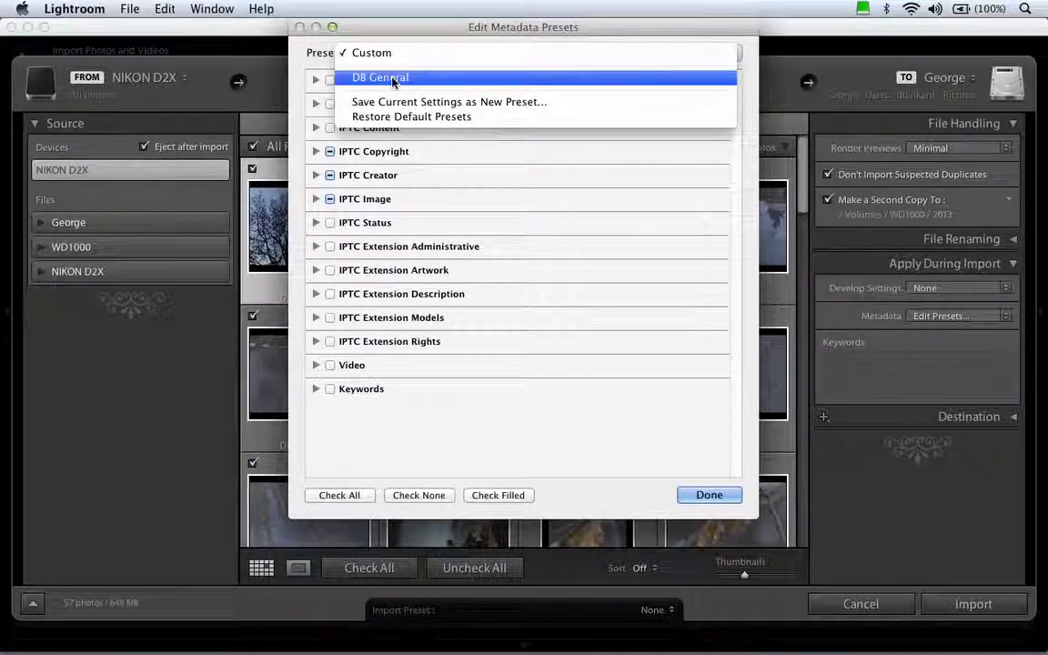
{"action": "left_click", "coordinate": [393, 79]}
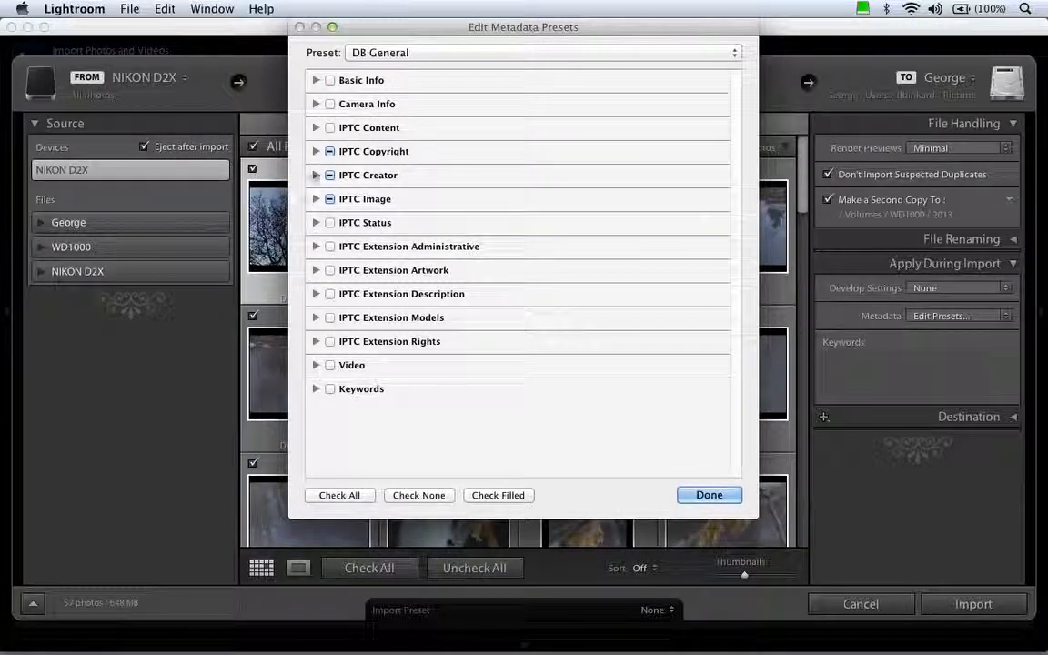
- Fill in the IPTC Image location with sublocation Wilson Park, city Chadron and state NE
{"action": "left_click", "coordinate": [315, 198]}
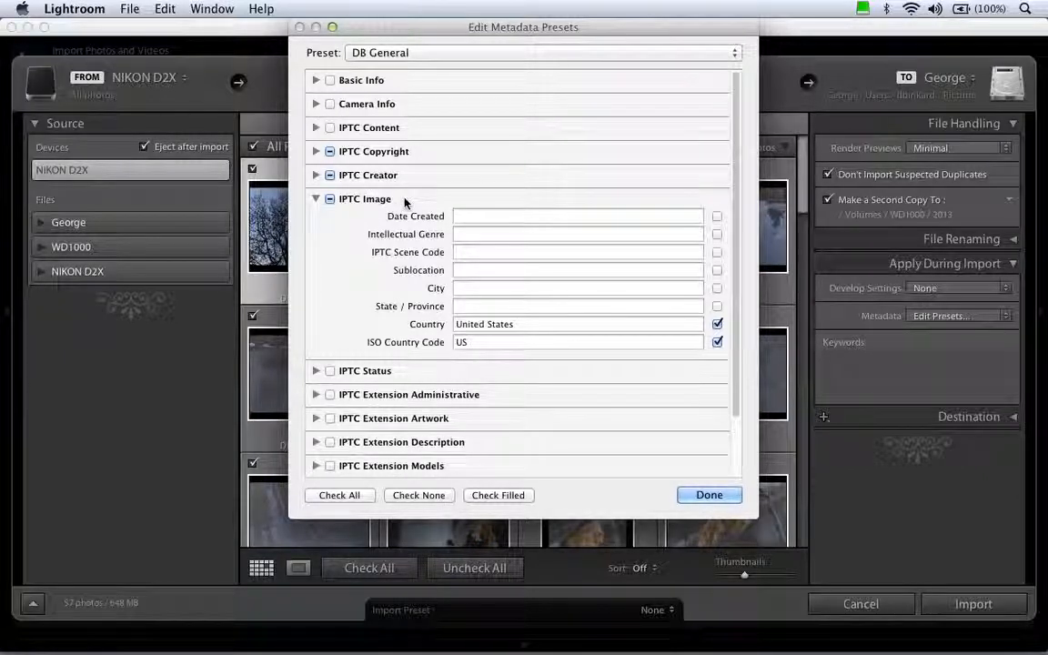
{"action": "left_click", "coordinate": [465, 287]}
{"action": "left_click", "coordinate": [468, 269]}
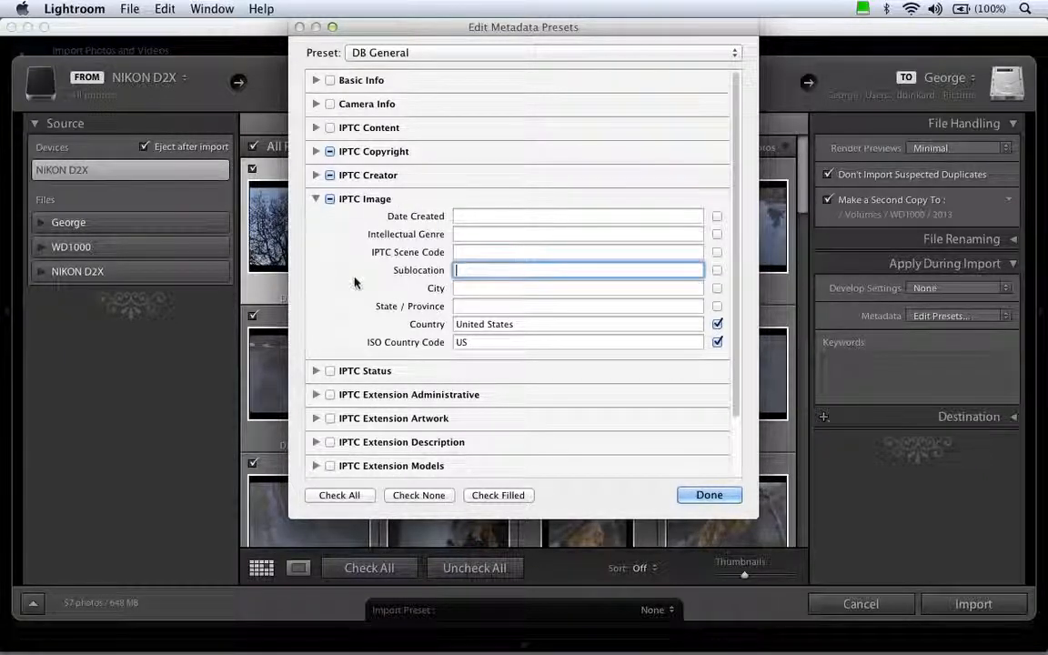
{"action": "type", "text": "Wilson Park"}
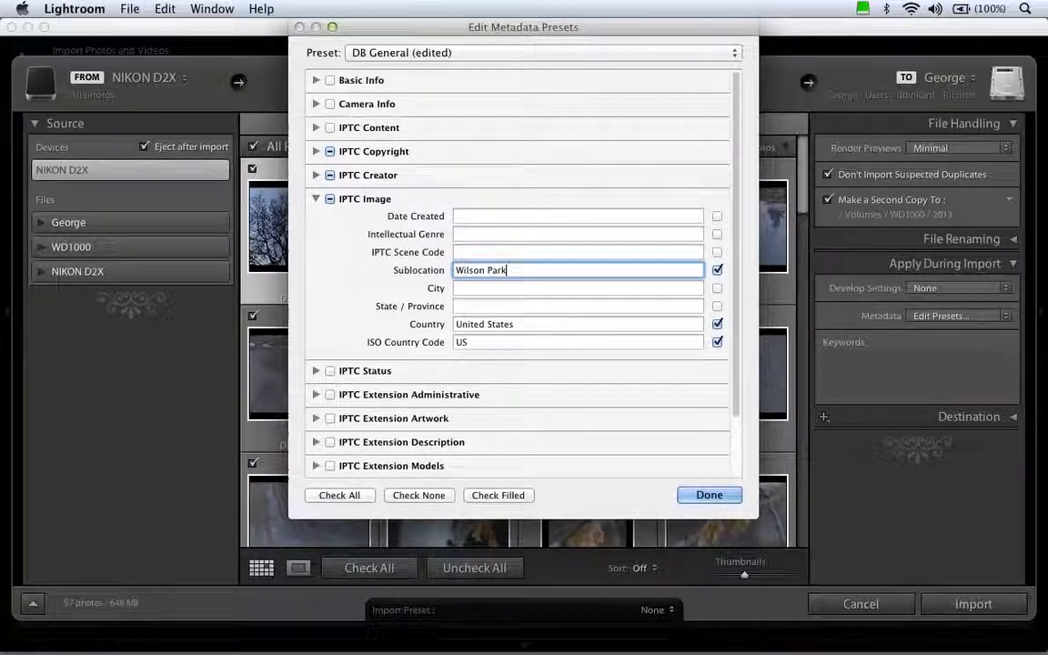
{"action": "key", "text": "Tab"}
{"action": "type", "text": "Chadron"}
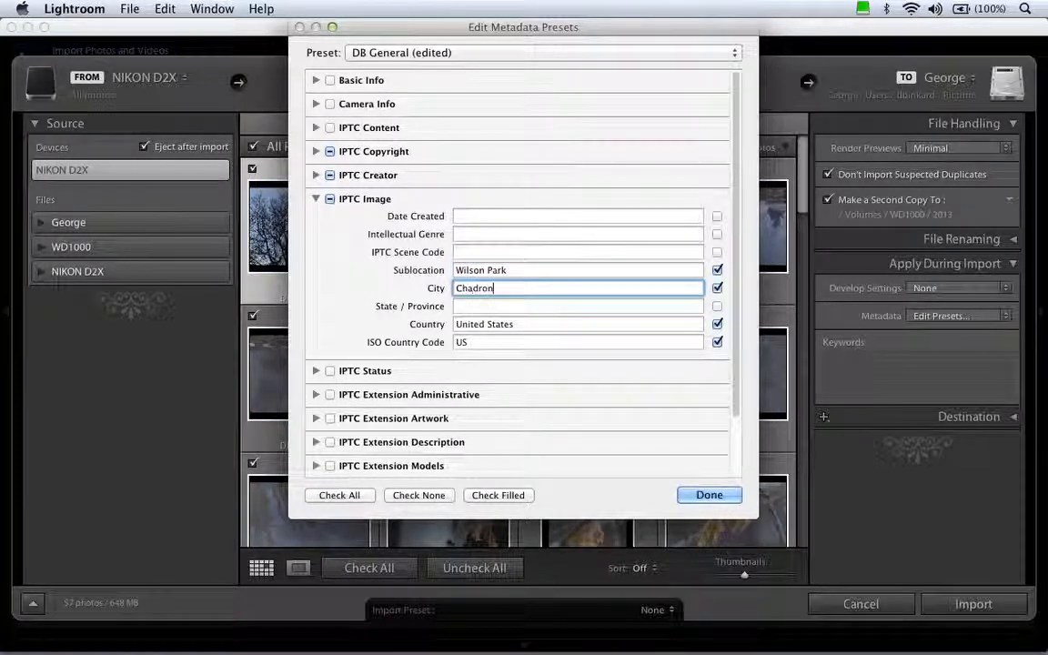
{"action": "key", "text": "Tab"}
{"action": "type", "text": "NE"}
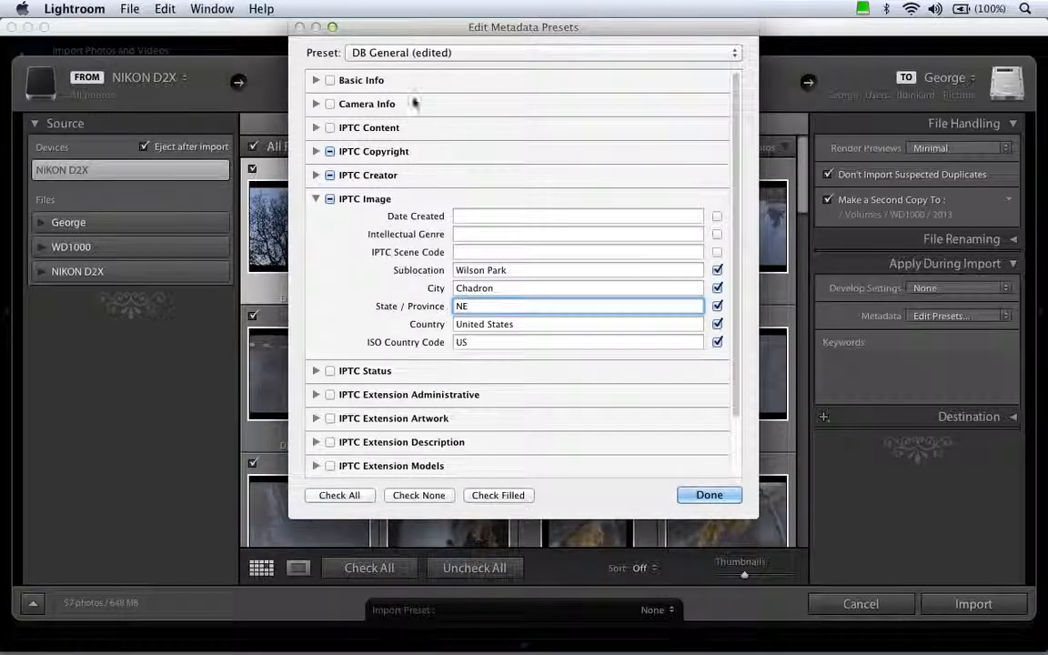
- Save the edited metadata settings as a new preset named Chadron-WilsonPark and finish editing presets
{"action": "left_click", "coordinate": [419, 53]}
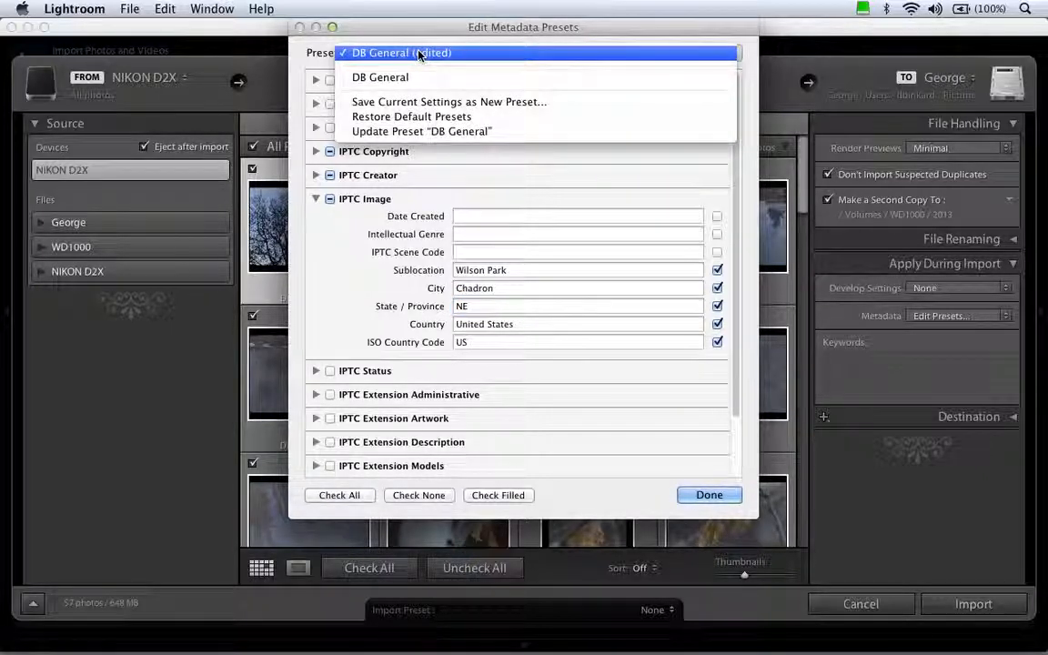
{"action": "left_click", "coordinate": [431, 102]}
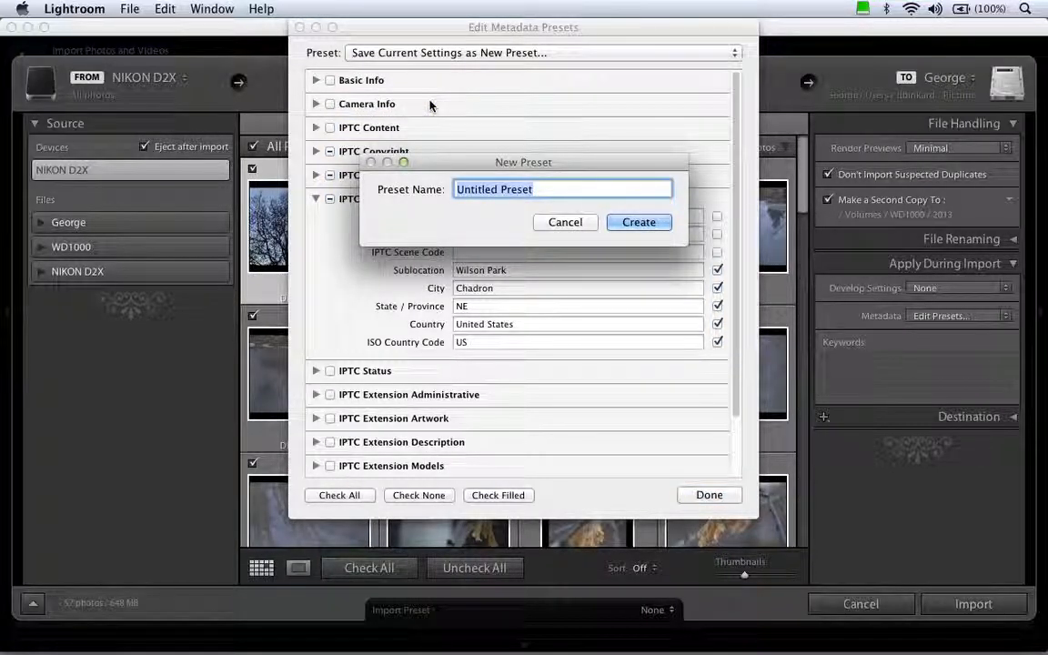
{"action": "type", "text": "W"}
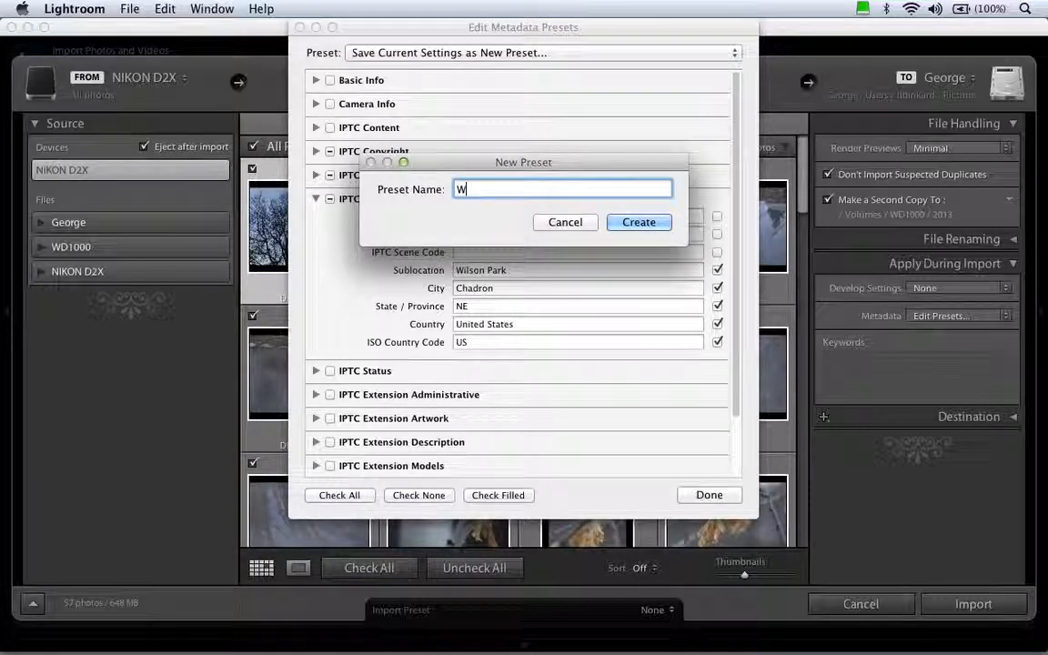
{"action": "key", "text": "BackSpace"}
{"action": "type", "text": "Chadron"}
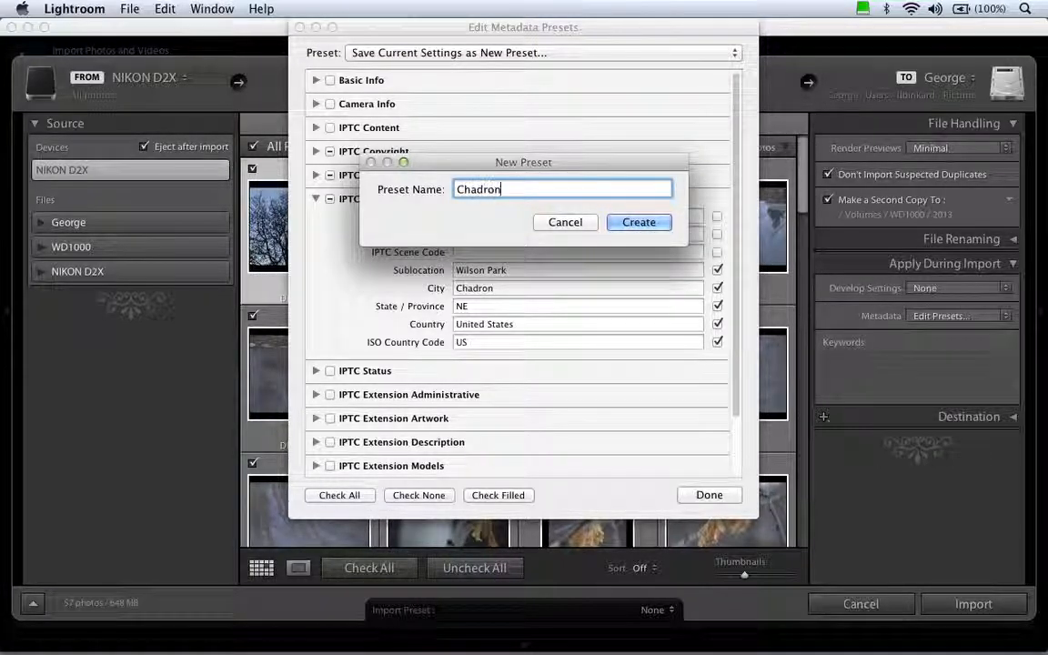
{"action": "type", "text": "-WilsonPark"}
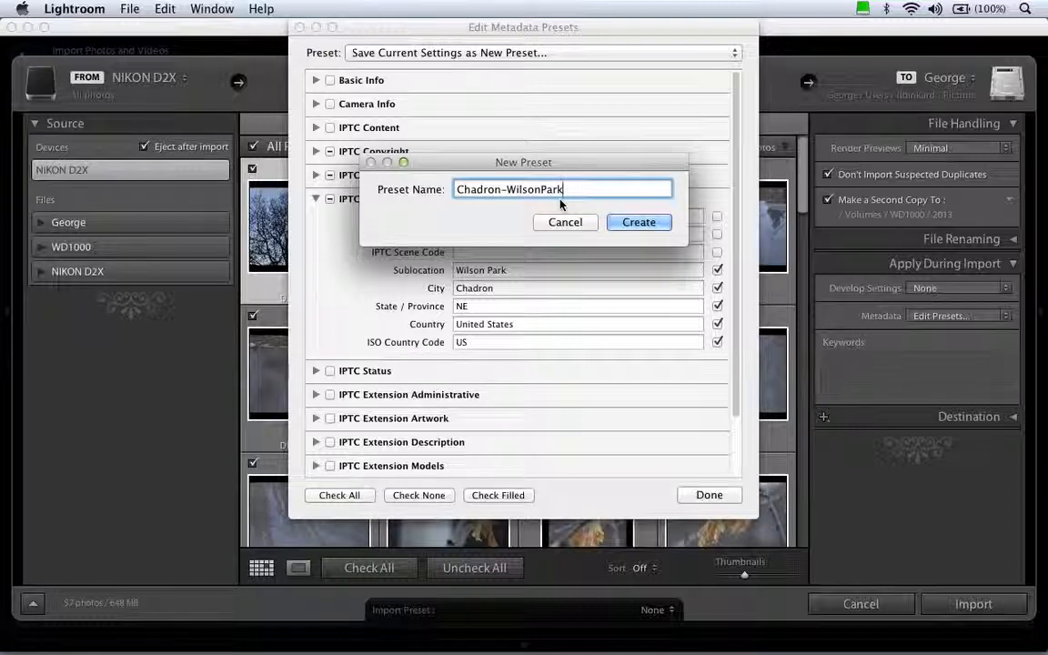
{"action": "left_click", "coordinate": [639, 222]}
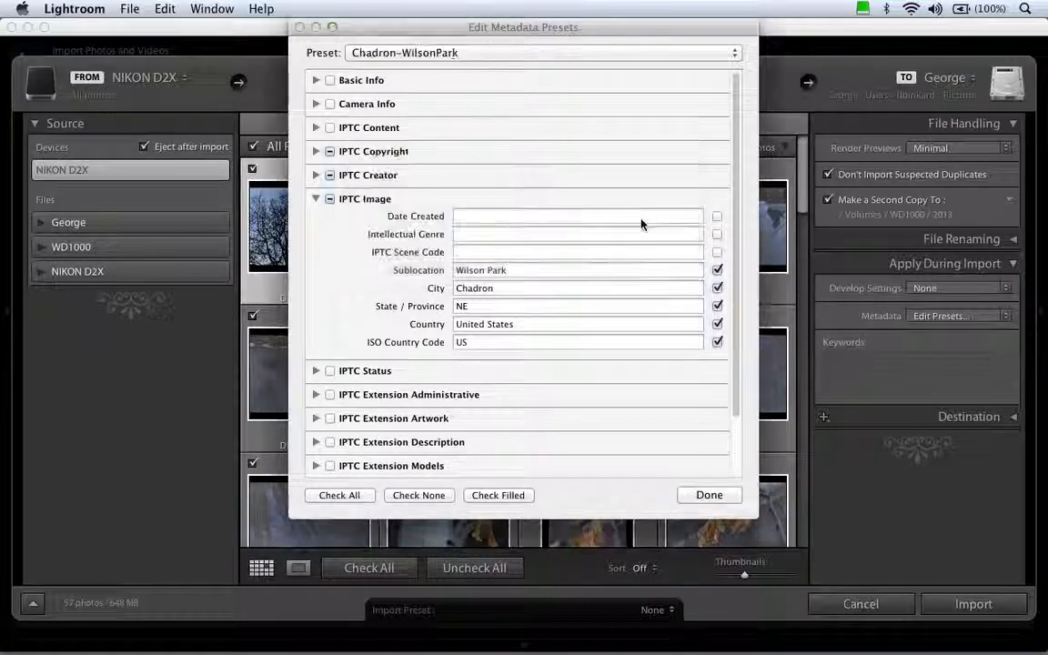
{"action": "left_click", "coordinate": [699, 494]}
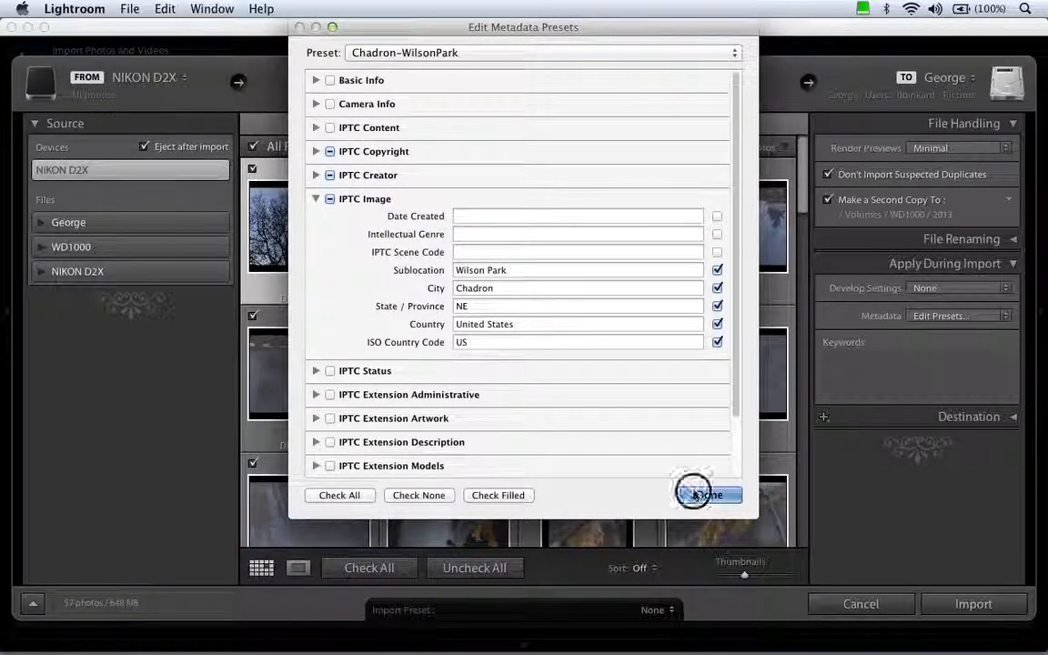
- Check which metadata preset is applied during import, keeping Chadron-WilsonPark, and collapse those settings
{"action": "left_click", "coordinate": [1001, 317]}
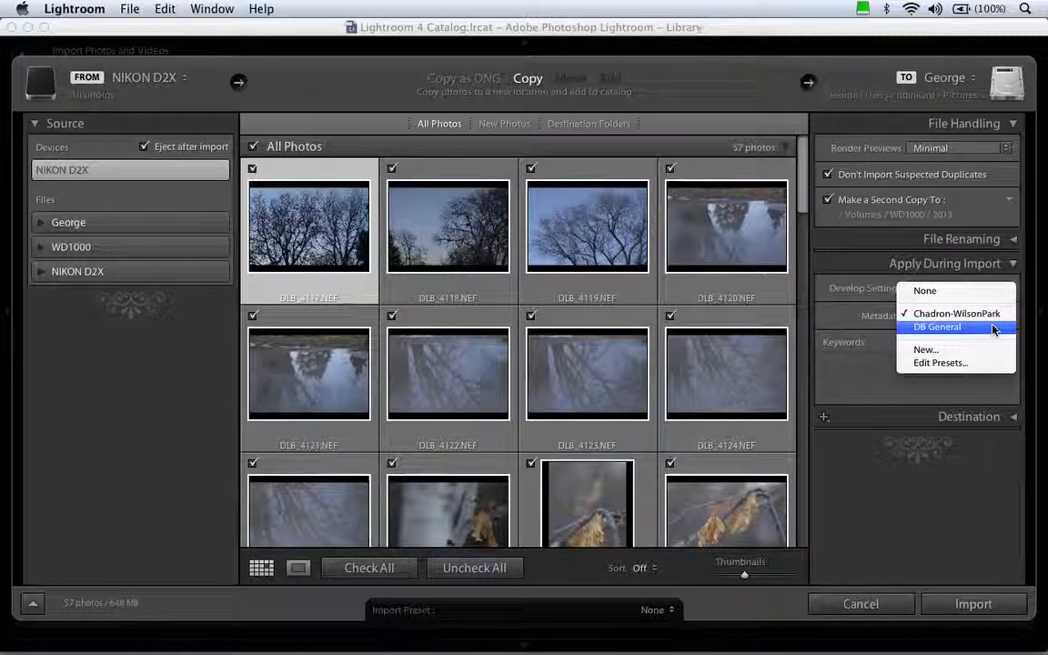
{"action": "left_click", "coordinate": [842, 316]}
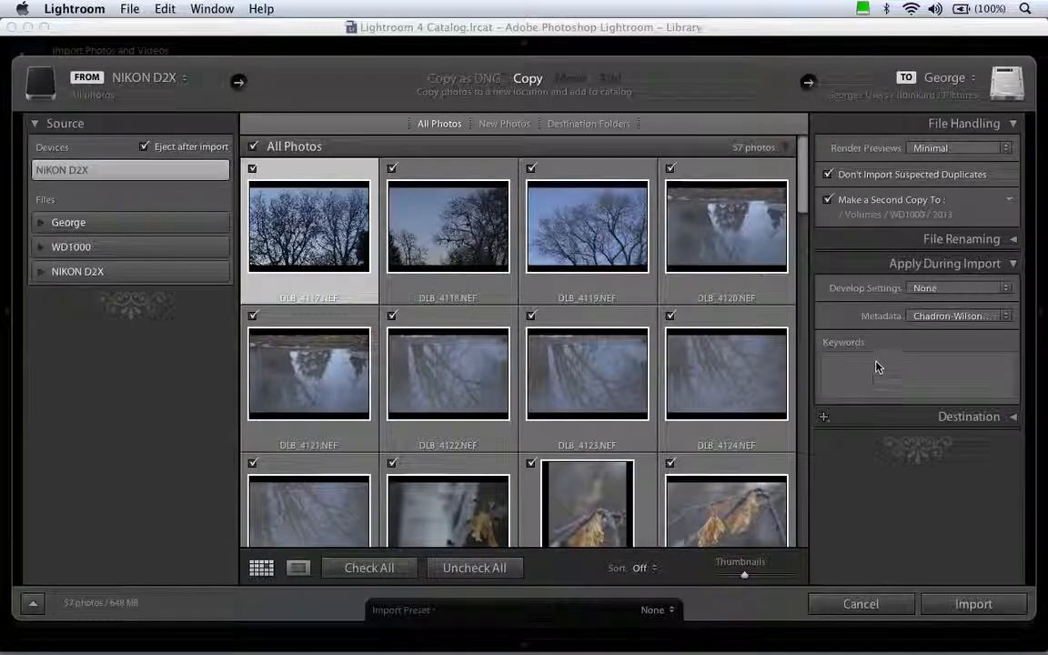
{"action": "left_click", "coordinate": [953, 266]}
- Try the 2013 folder as the import destination and return the destination to the Pictures folder
{"action": "left_click", "coordinate": [963, 289]}
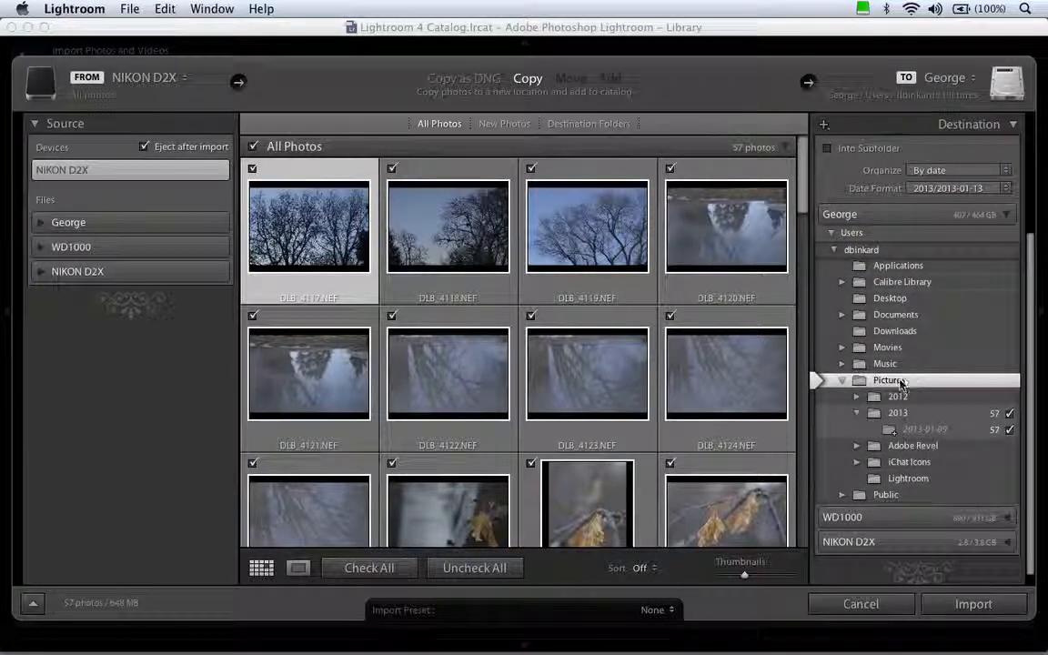
{"action": "left_click", "coordinate": [900, 414]}
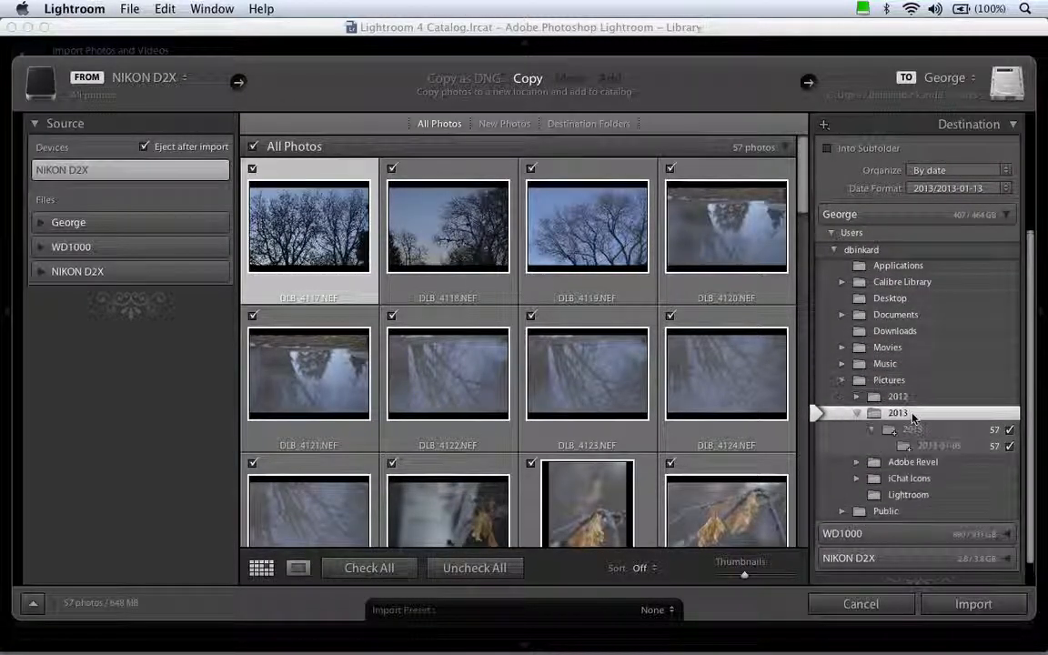
{"action": "left_click", "coordinate": [903, 417]}
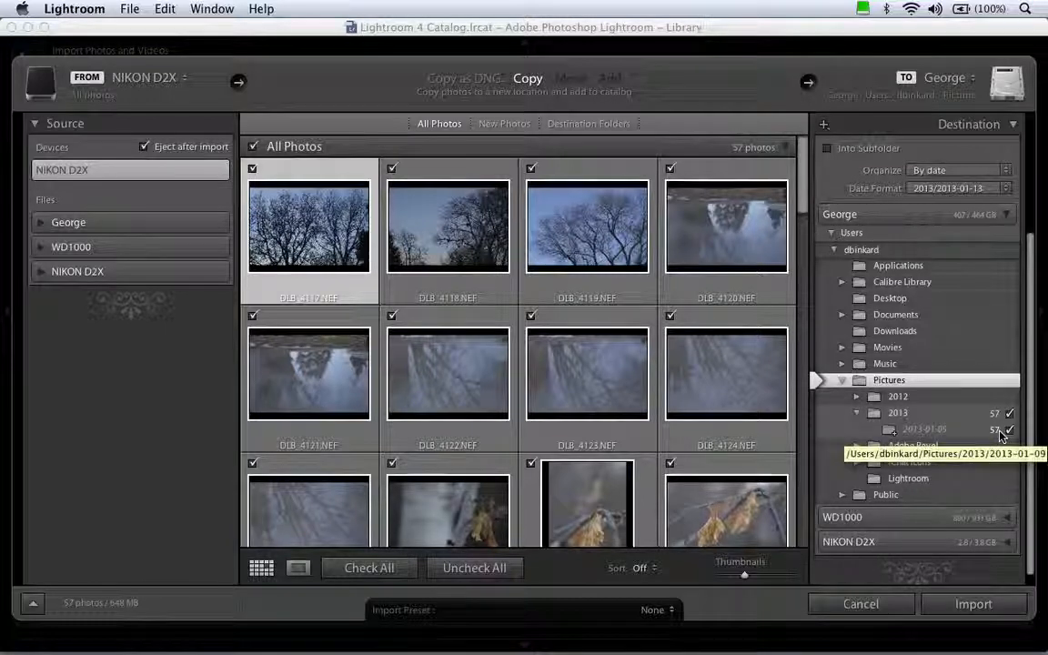
{"action": "scroll", "coordinate": [1037, 309], "scroll_direction": "up", "scroll_amount": 5}
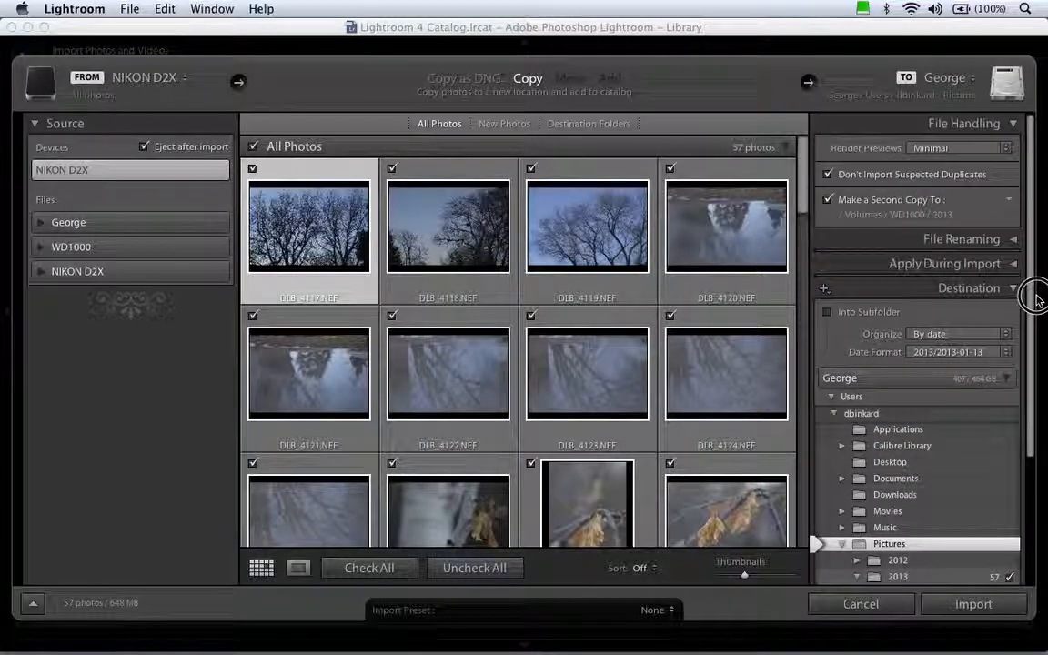
{"action": "scroll", "coordinate": [1034, 330], "scroll_direction": "down", "scroll_amount": 5}
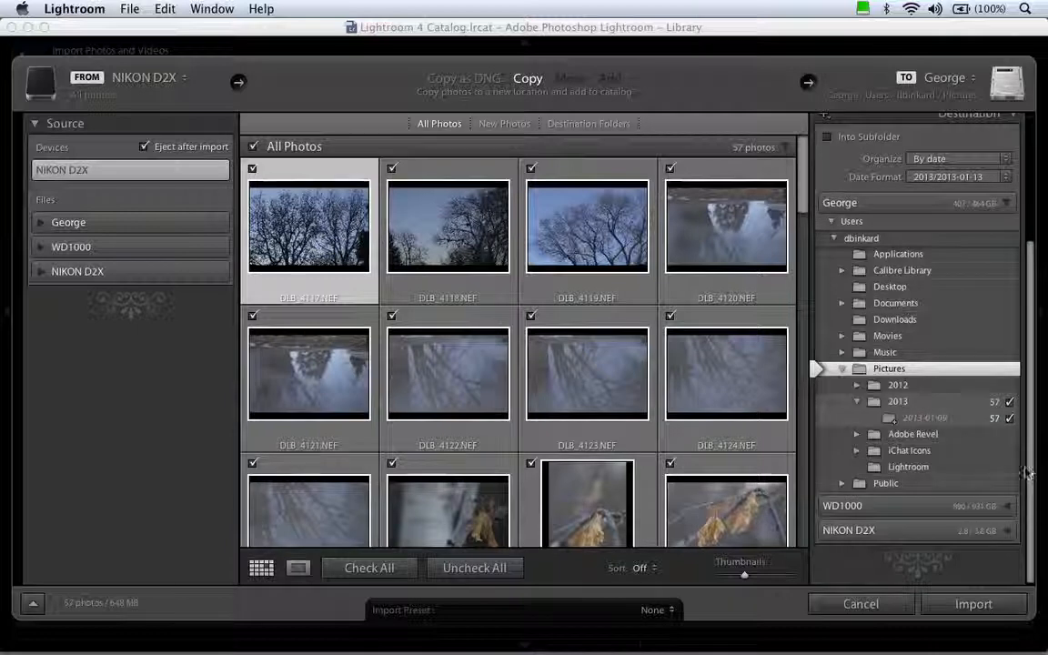
- Save the current import settings as a new import preset named Chadron-WilsonPark
{"action": "left_click", "coordinate": [652, 615]}
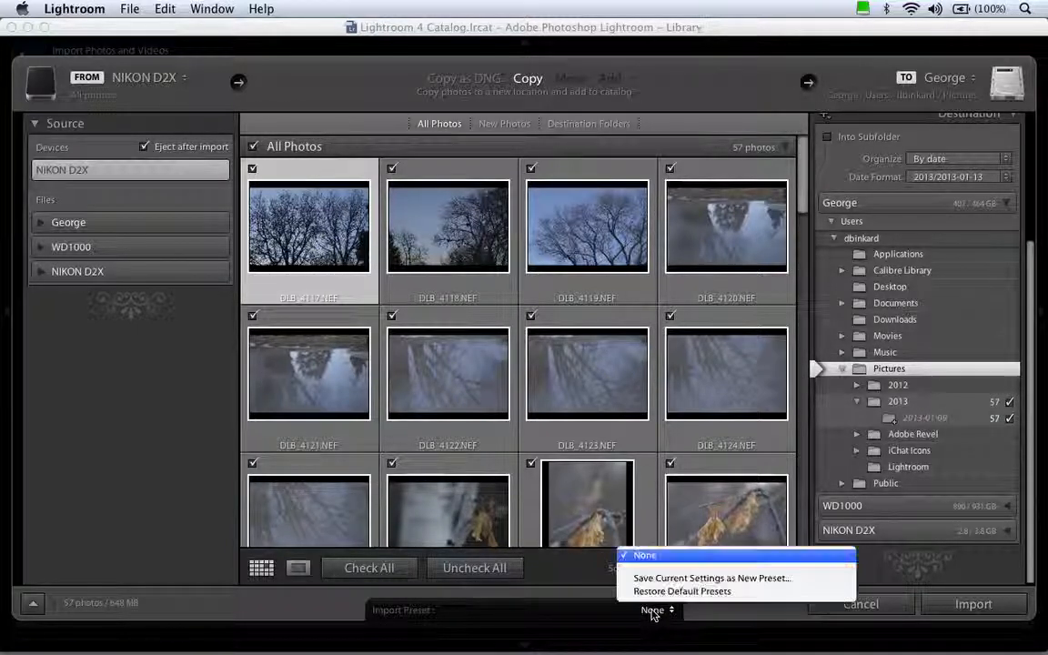
{"action": "left_click", "coordinate": [654, 579]}
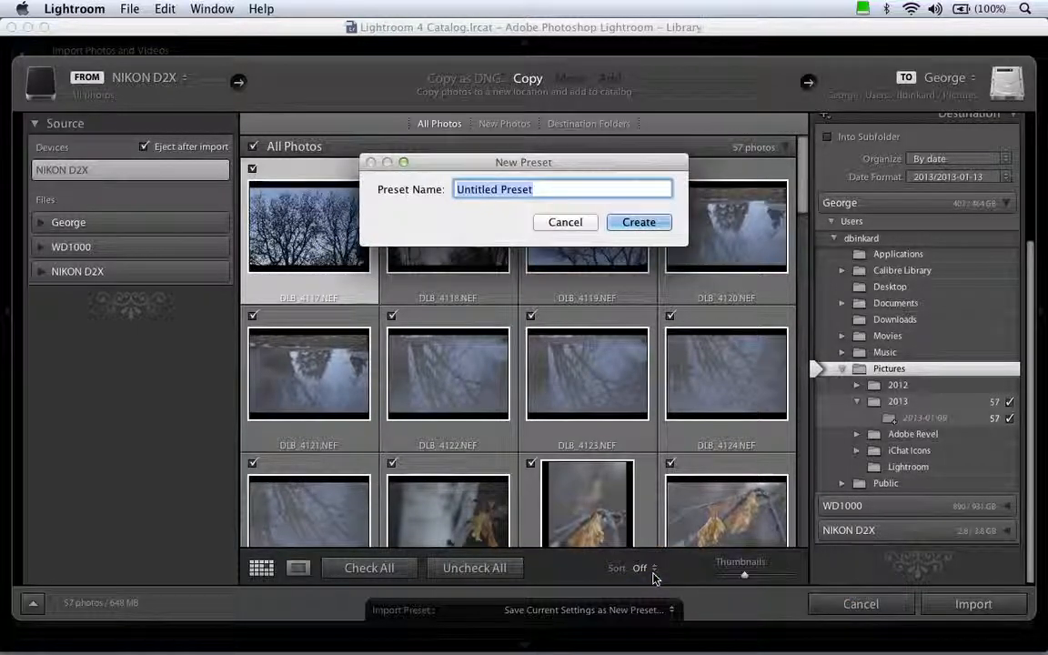
{"action": "type", "text": "Cha"}
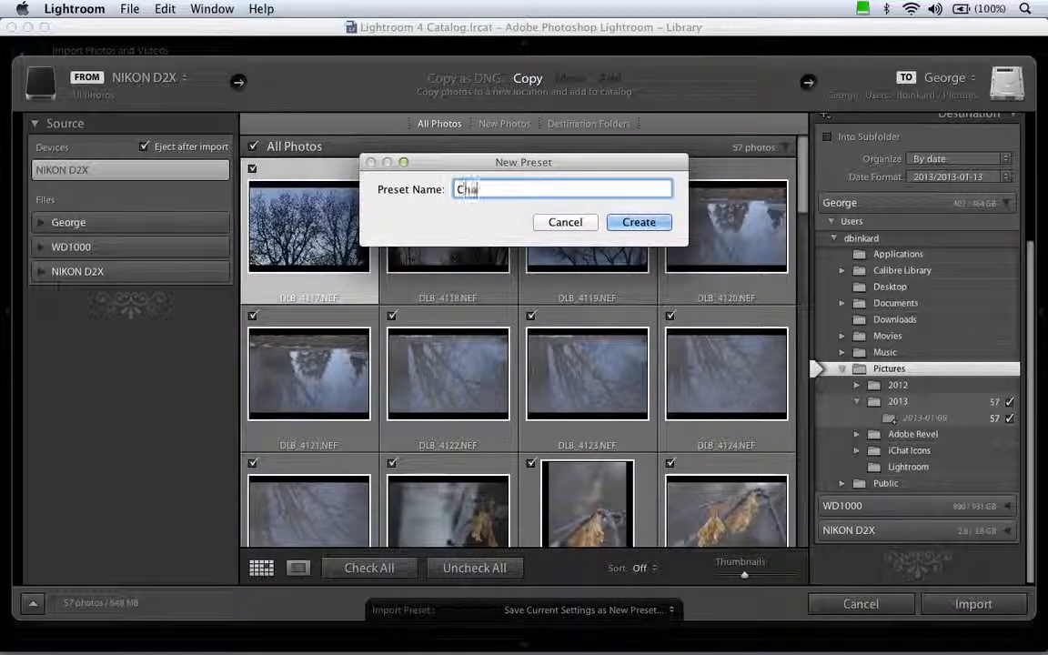
{"action": "type", "text": "dron-WilsonPark"}
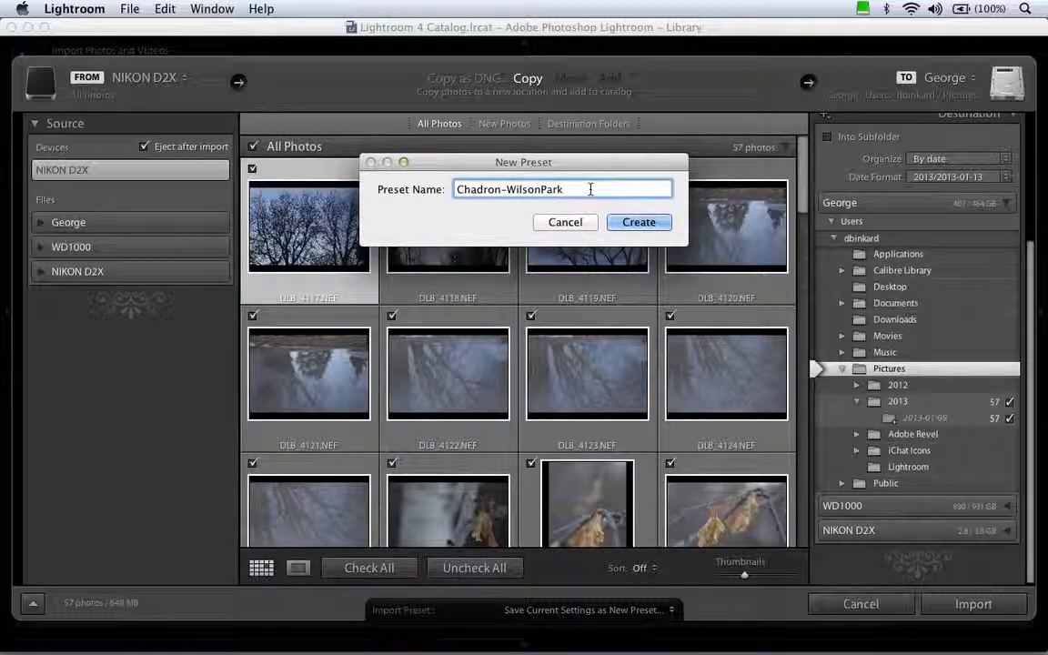
{"action": "left_click", "coordinate": [664, 222]}
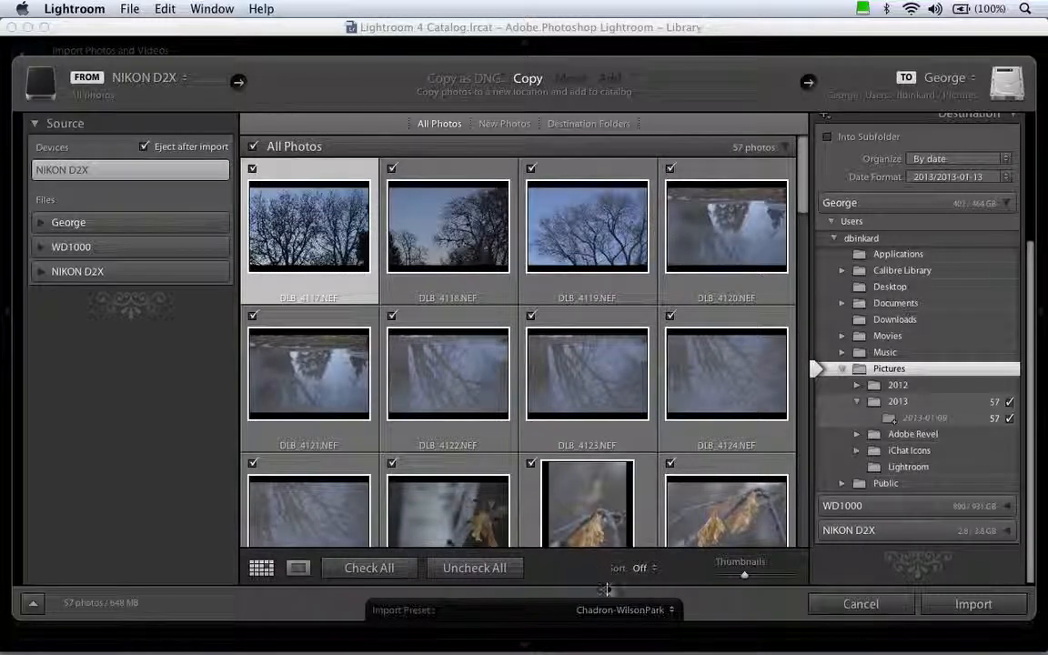
- Confirm Chadron-WilsonPark as the selected import preset and start importing the photos
{"action": "left_click", "coordinate": [624, 613]}
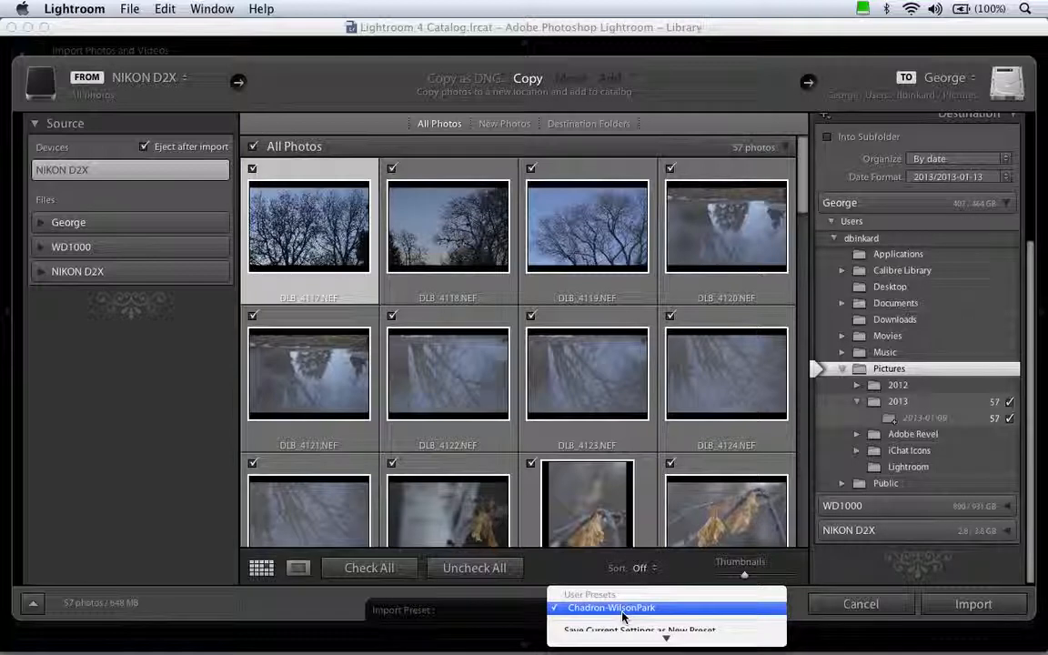
{"action": "left_click", "coordinate": [624, 610]}
{"action": "scroll", "coordinate": [879, 295], "scroll_direction": "up", "scroll_amount": 8}
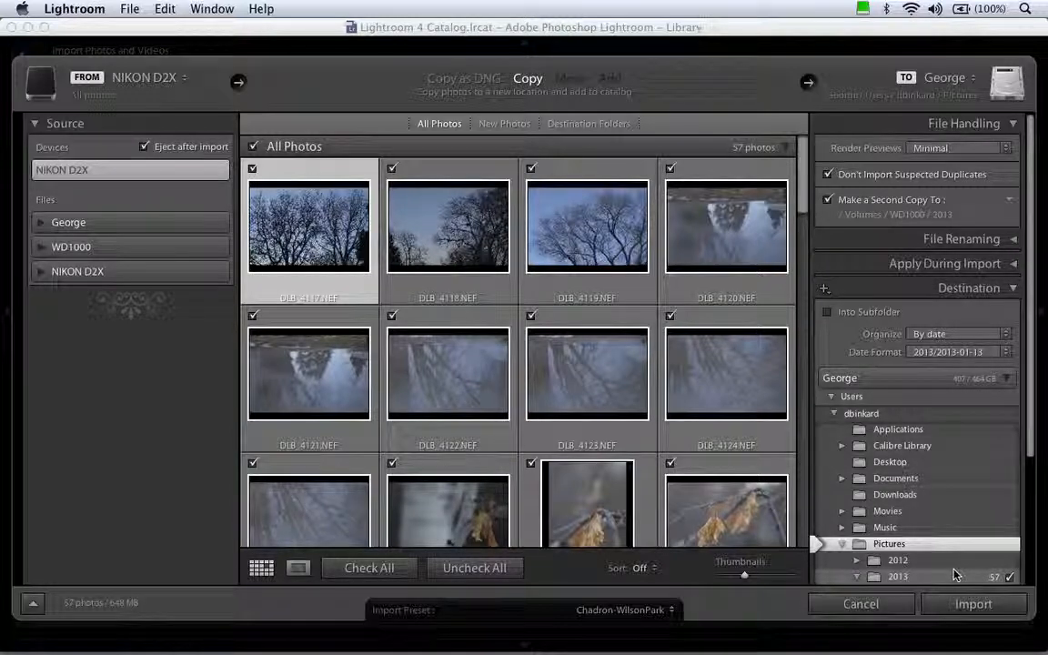
{"action": "left_click", "coordinate": [975, 604]}
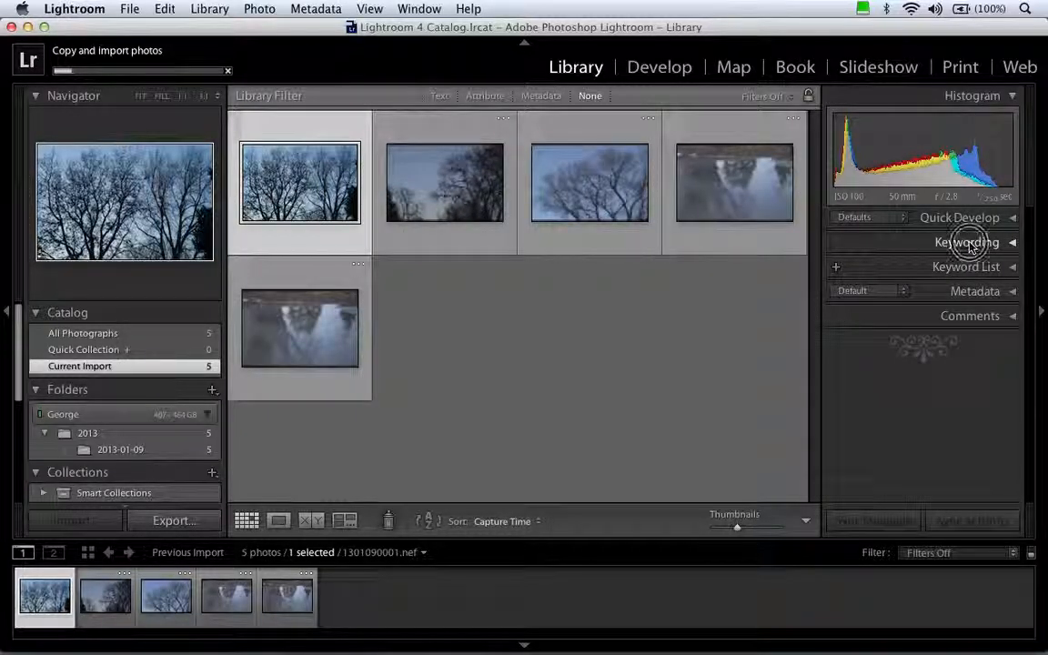
- Expand the Keywording and Keyword List sections and create a keyword tag named Location
{"action": "left_click", "coordinate": [968, 244]}
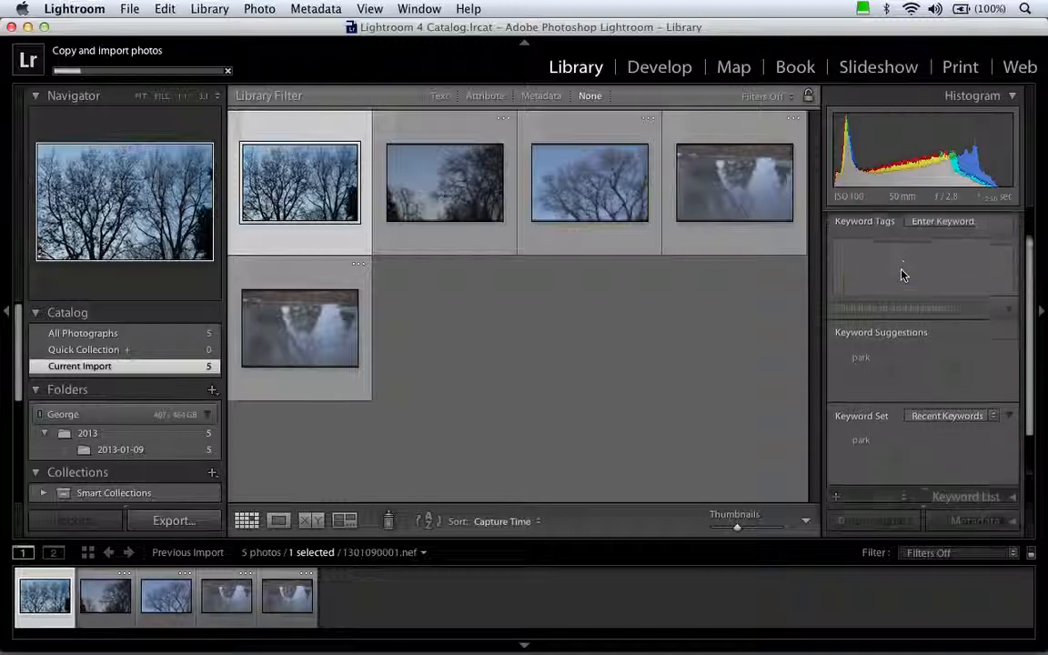
{"action": "scroll", "coordinate": [903, 274], "scroll_direction": "down", "scroll_amount": 4}
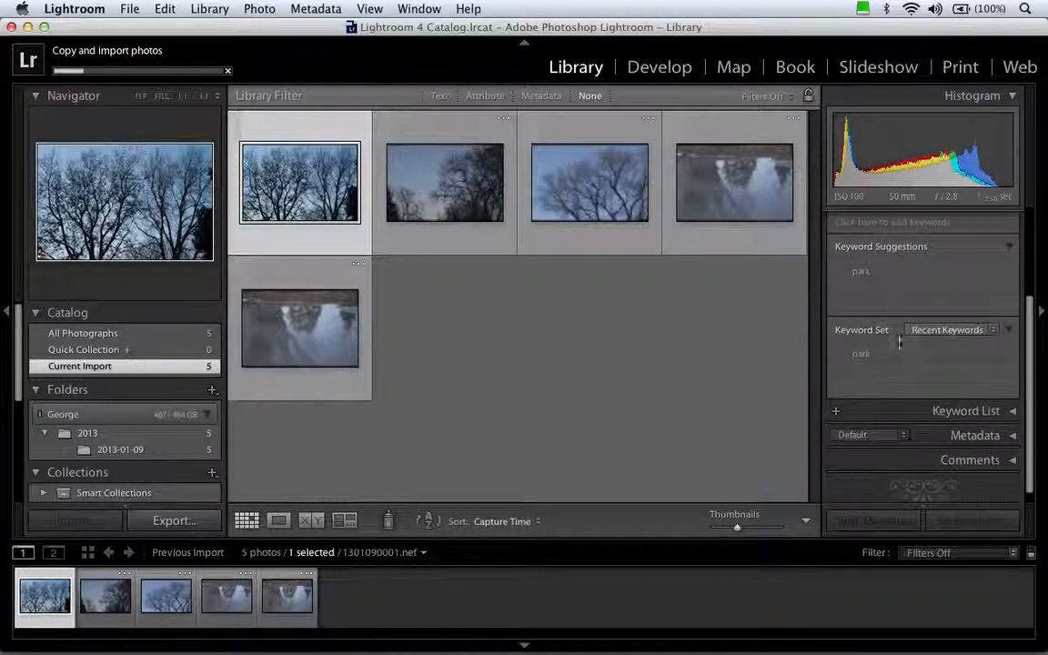
{"action": "left_click", "coordinate": [971, 411]}
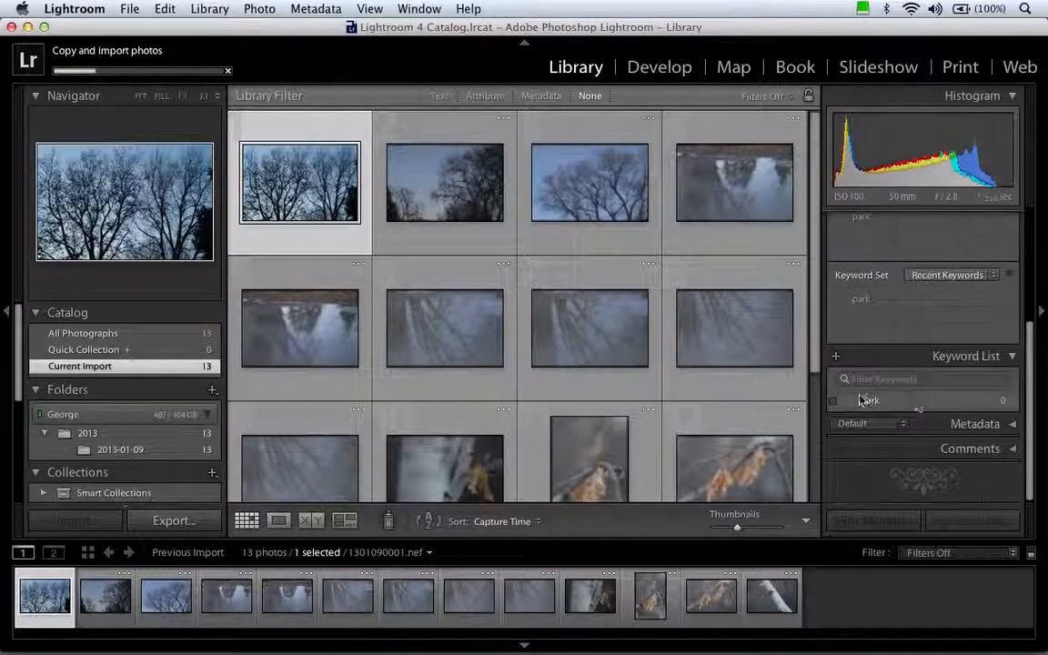
{"action": "left_click", "coordinate": [835, 358]}
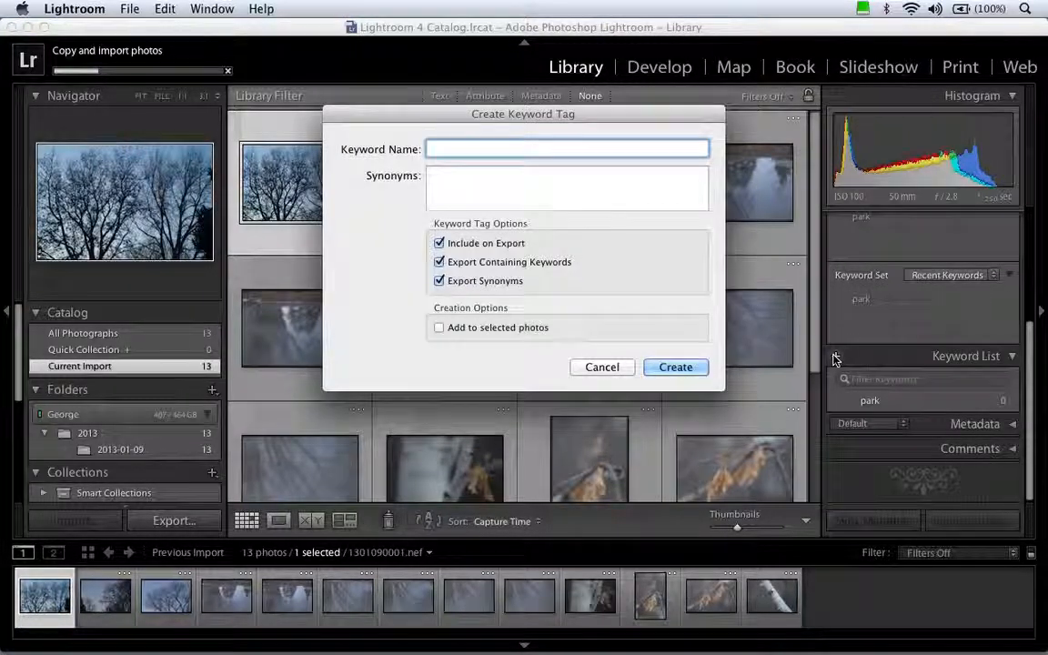
{"action": "type", "text": "Location"}
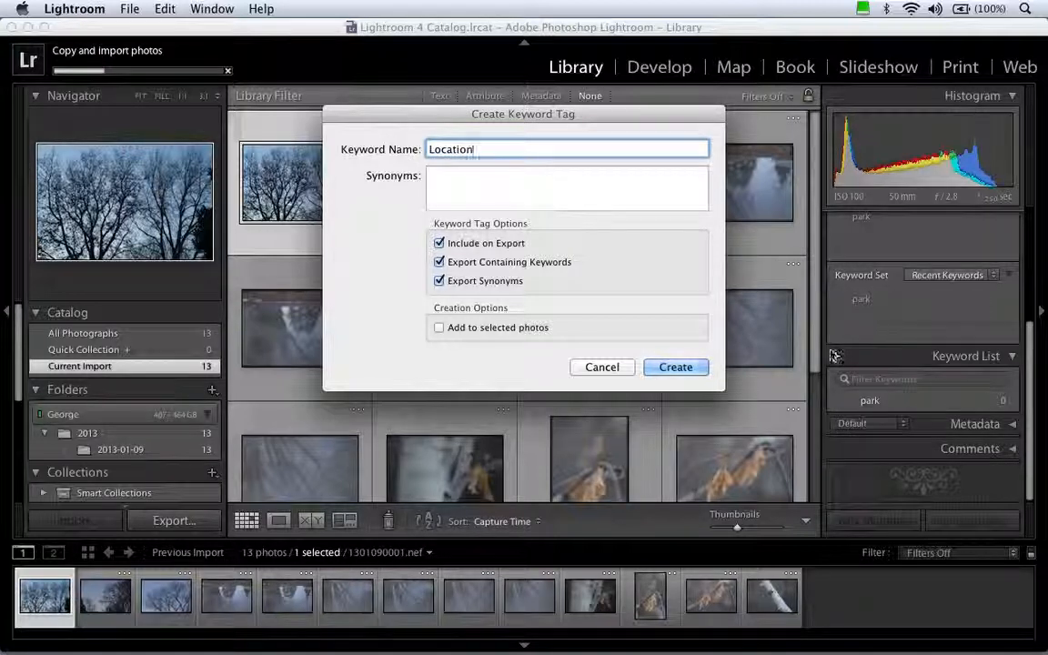
{"action": "left_click", "coordinate": [675, 368]}
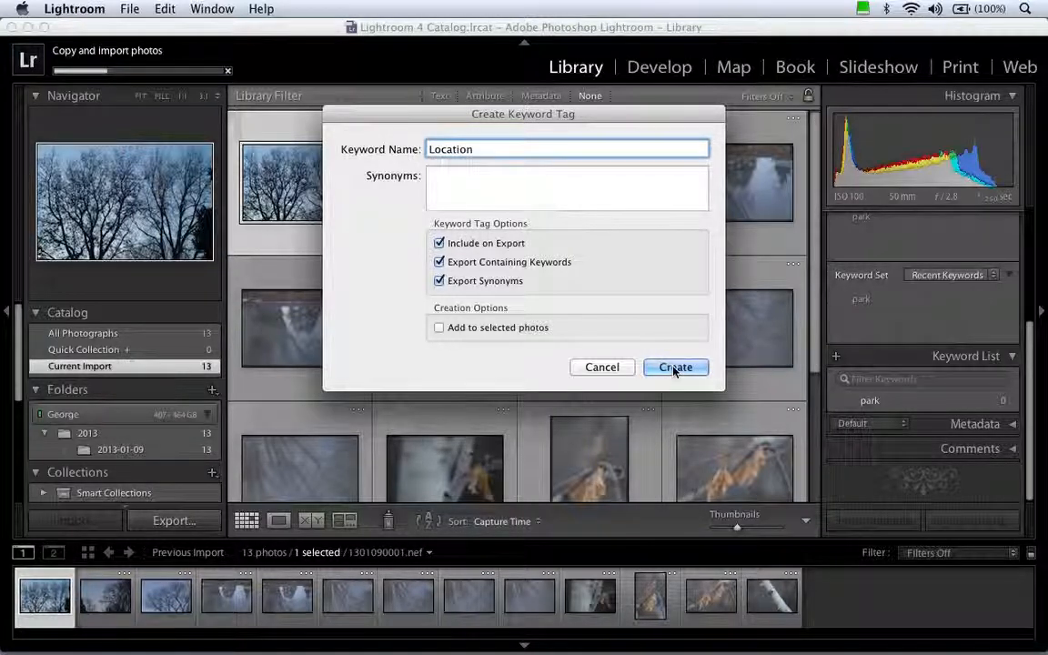
- Create two more keyword tags named tree and leaf in the keyword list
{"action": "left_click", "coordinate": [836, 360]}
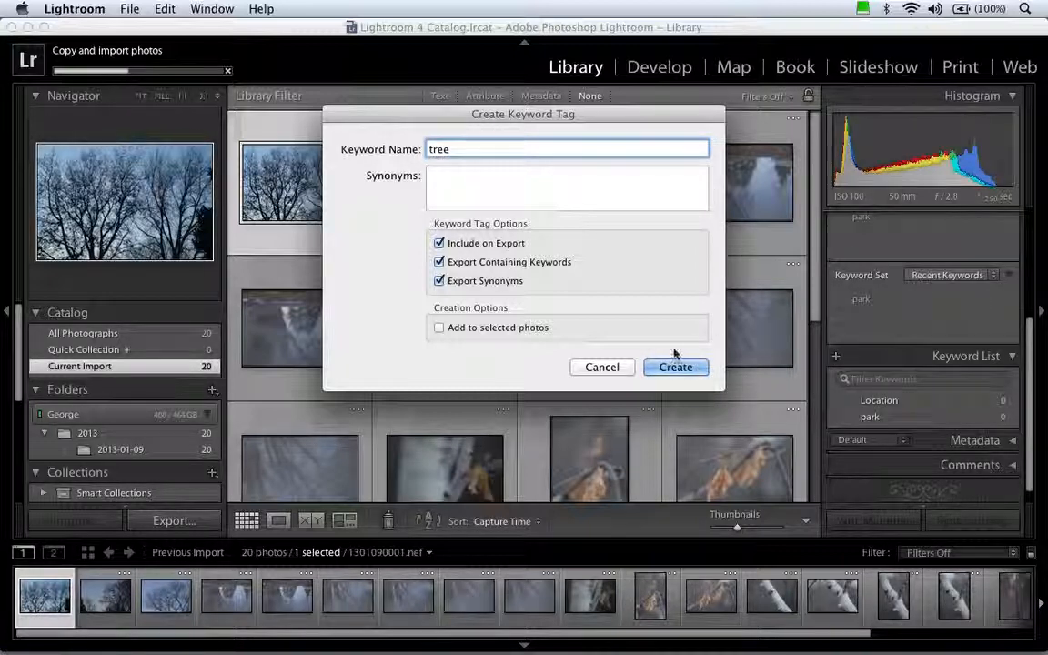
{"action": "key", "text": "Return"}
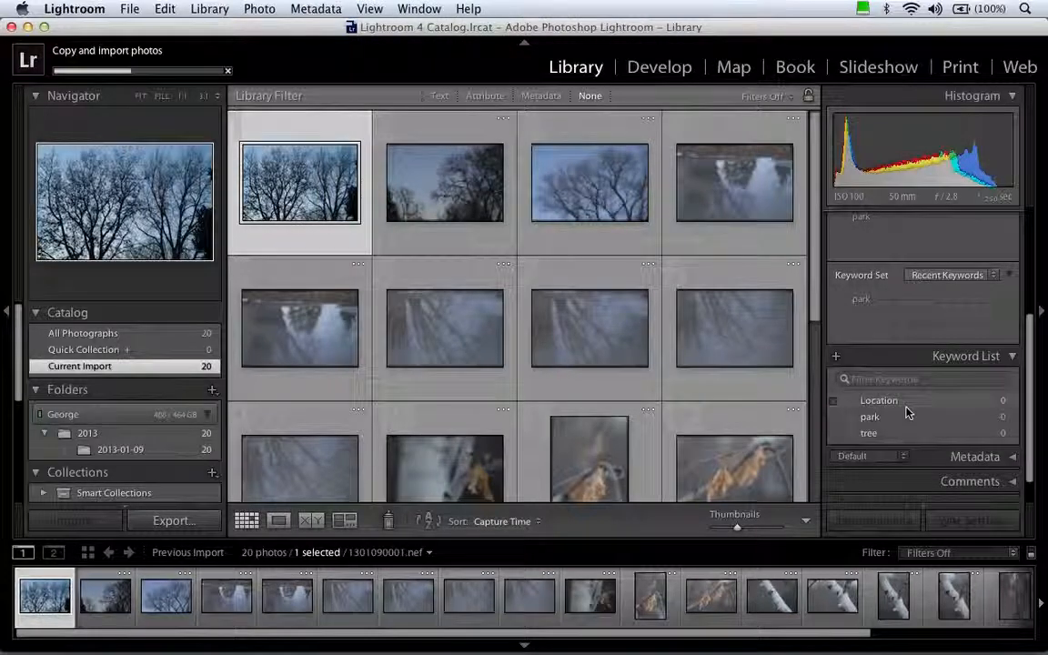
{"action": "left_click", "coordinate": [836, 358]}
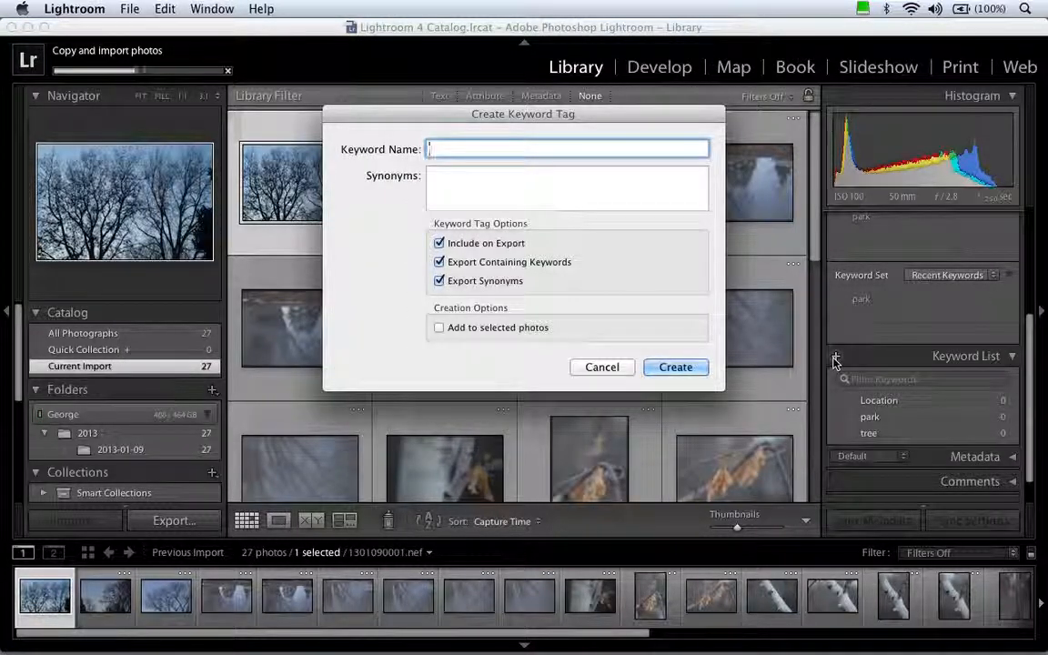
{"action": "type", "text": "leaf"}
{"action": "key", "text": "Return"}
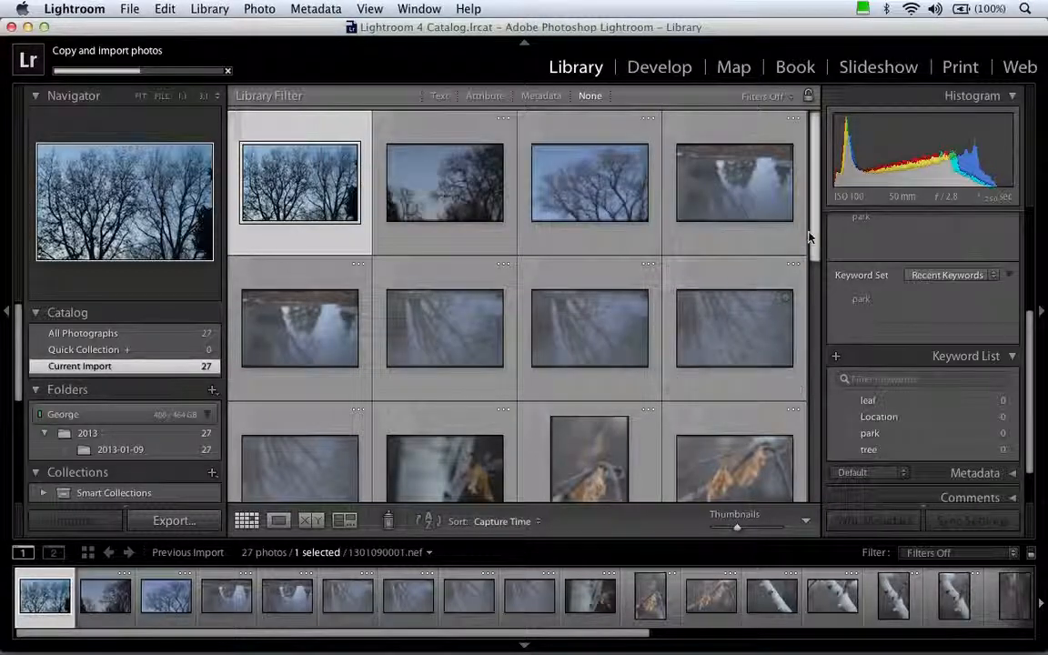
- Add the keyword tags reflection and closeup to the keyword list
{"action": "left_click", "coordinate": [836, 358]}
{"action": "type", "text": "reflection"}
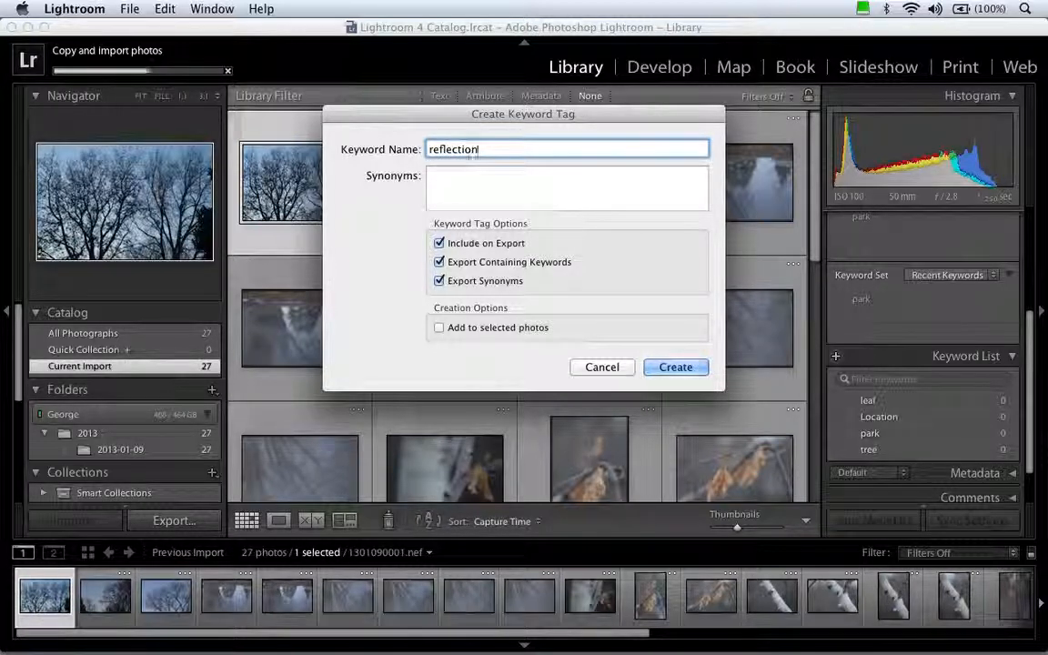
{"action": "left_click", "coordinate": [695, 368]}
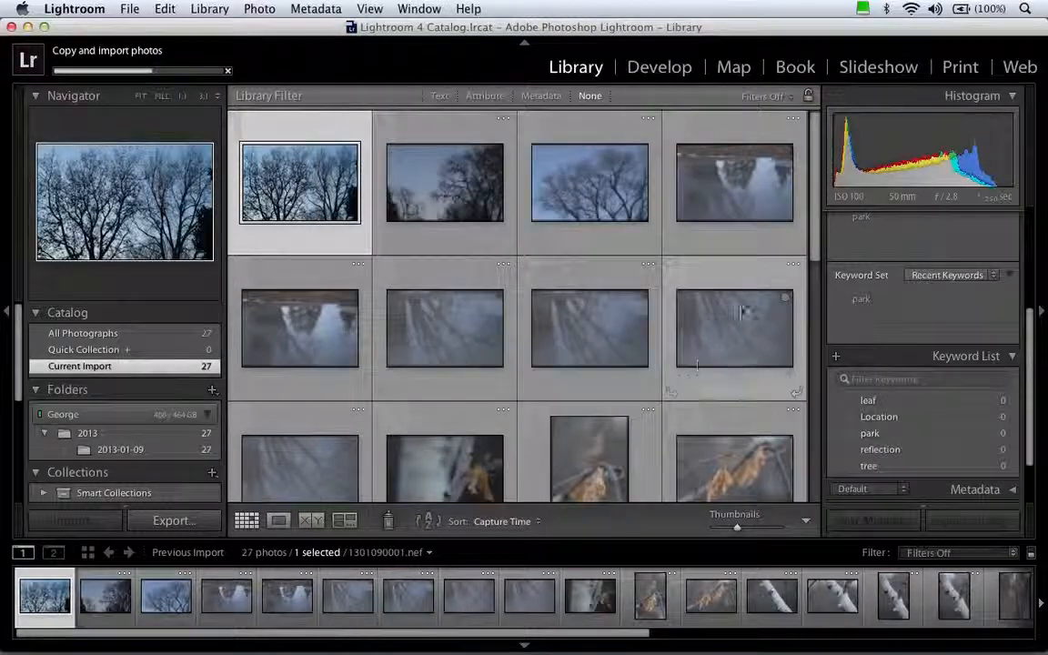
{"action": "left_click_drag", "start_coordinate": [816, 218], "coordinate": [804, 369]}
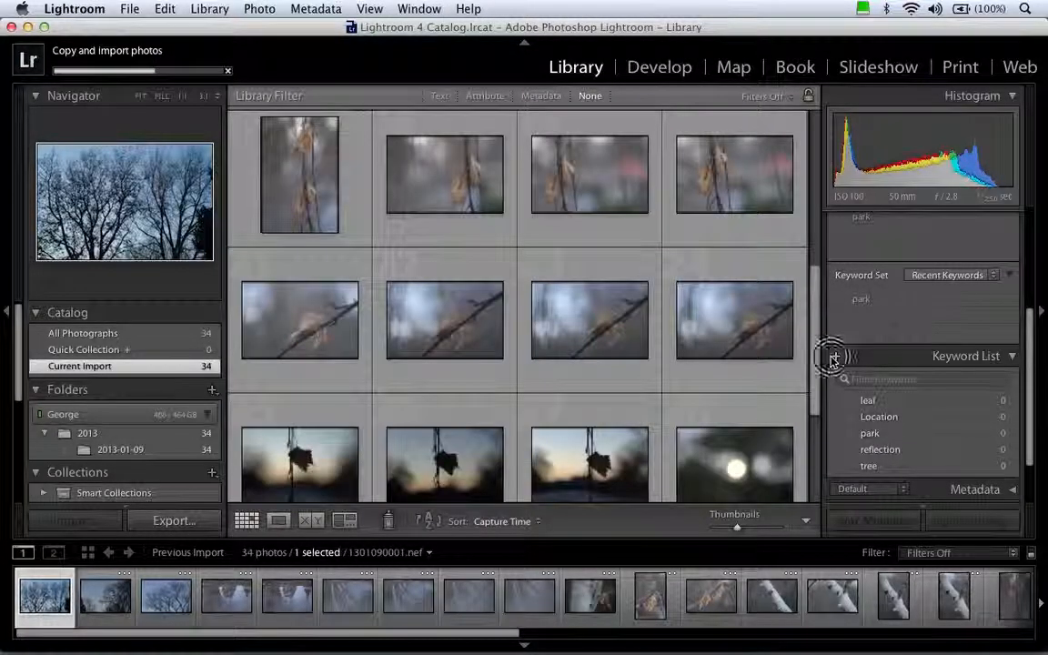
{"action": "left_click", "coordinate": [836, 356]}
{"action": "type", "text": "closeup"}
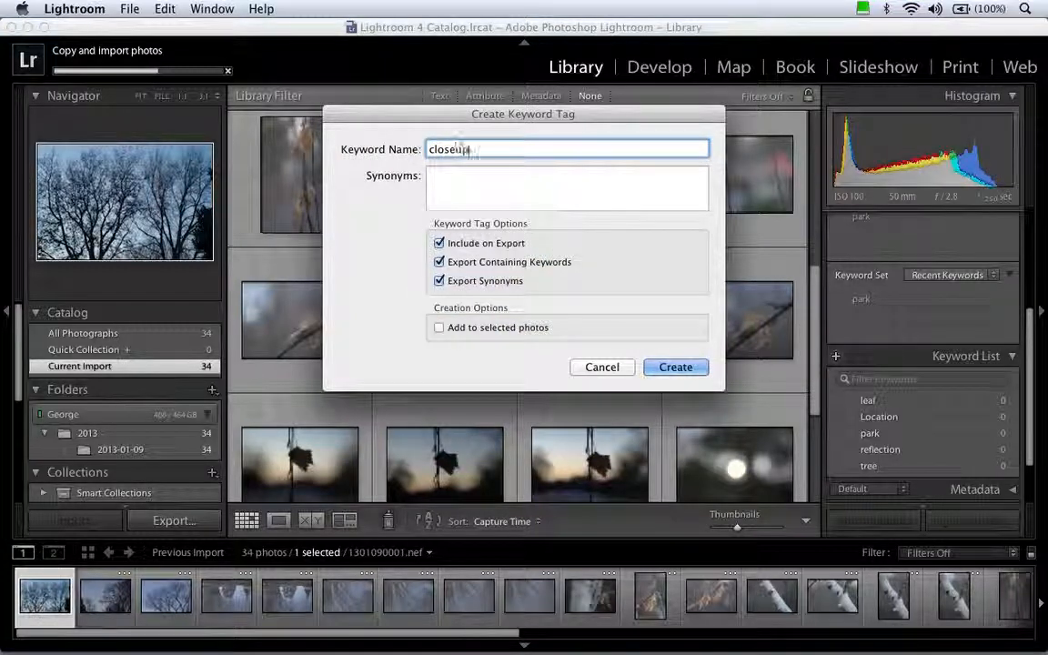
{"action": "left_click", "coordinate": [673, 367]}
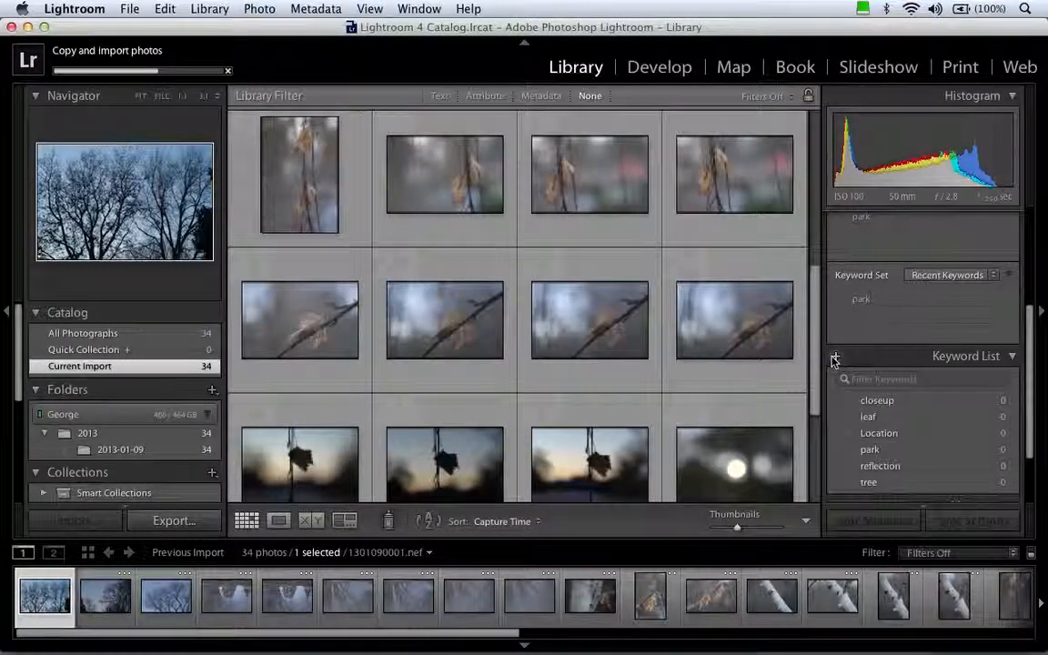
- Add the keyword tags abstract and silhouette to the keyword list
{"action": "left_click", "coordinate": [835, 358]}
{"action": "type", "text": "abstract"}
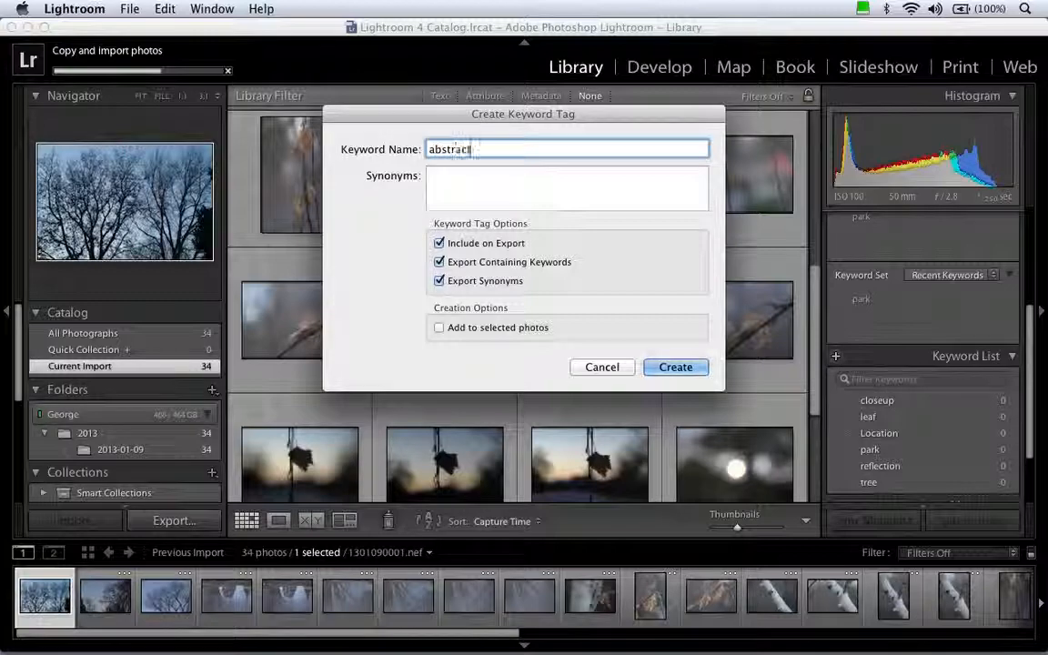
{"action": "key", "text": "Return"}
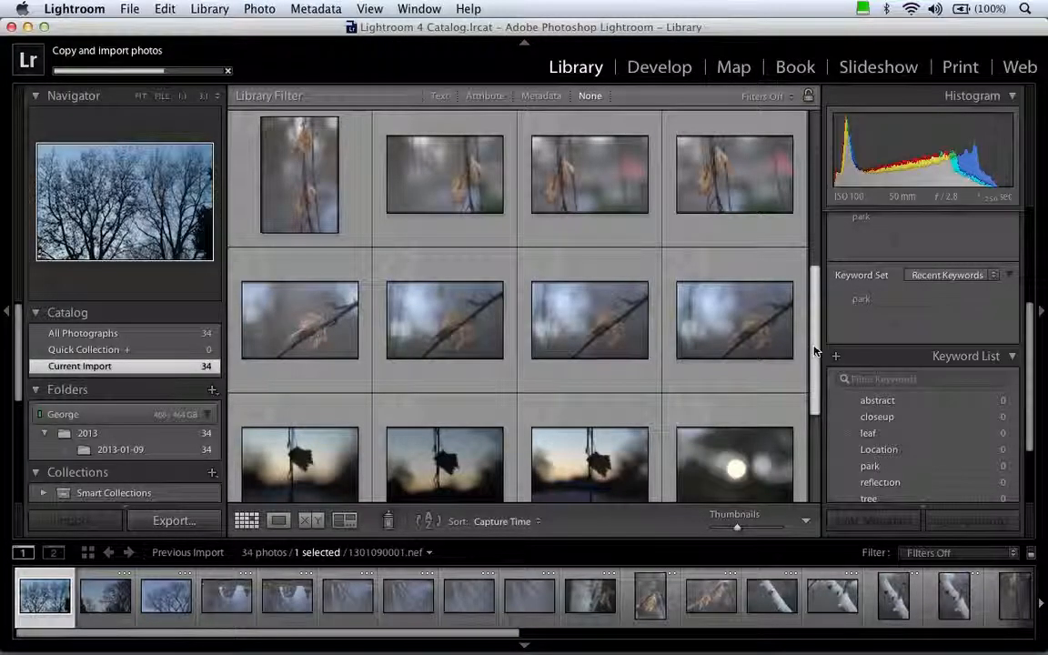
{"action": "left_click_drag", "start_coordinate": [815, 351], "coordinate": [808, 403]}
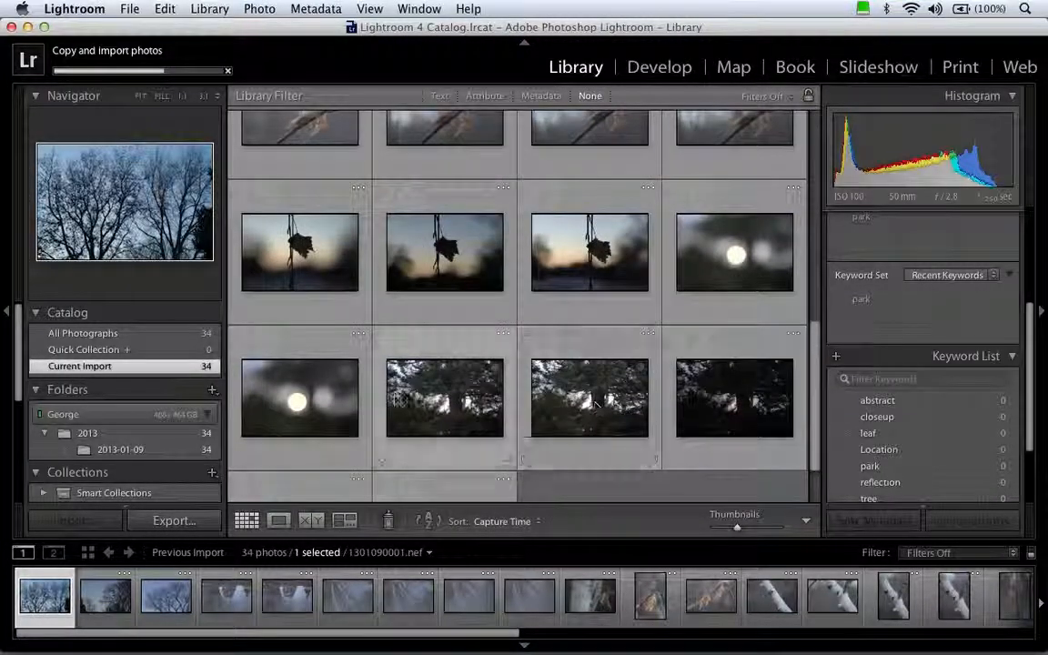
{"action": "left_click_drag", "start_coordinate": [816, 397], "coordinate": [813, 433]}
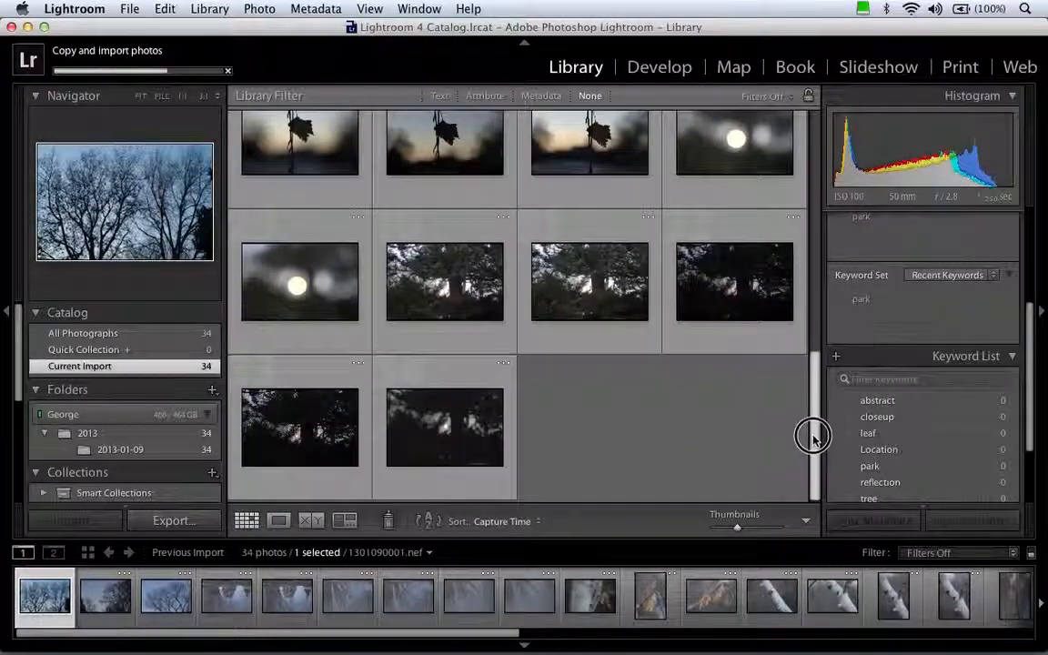
{"action": "left_click", "coordinate": [835, 356]}
{"action": "type", "text": "si"}
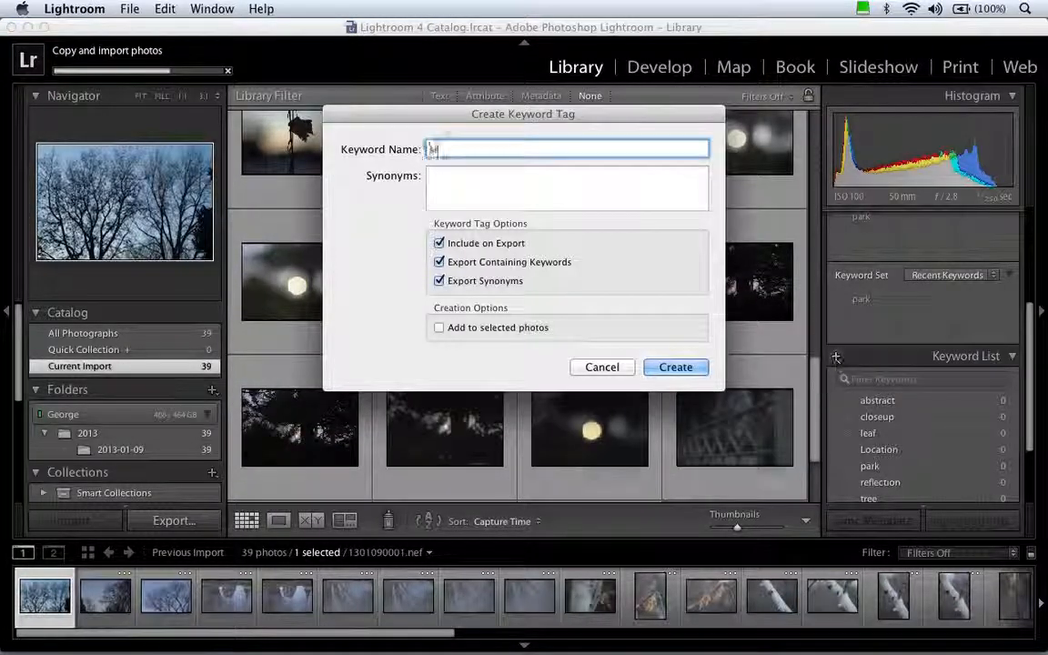
{"action": "type", "text": "lhouette"}
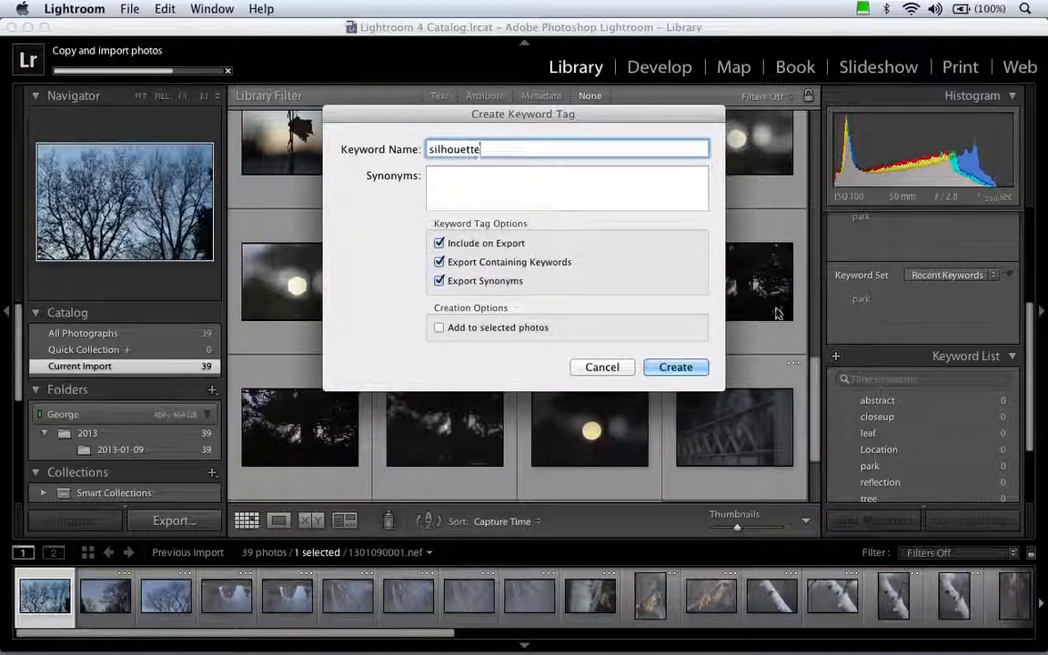
{"action": "left_click", "coordinate": [693, 367]}
- Create a keyword tag named Wilson Park and select the Location keyword in the keyword list
{"action": "scroll", "coordinate": [687, 350], "scroll_direction": "up", "scroll_amount": 3}
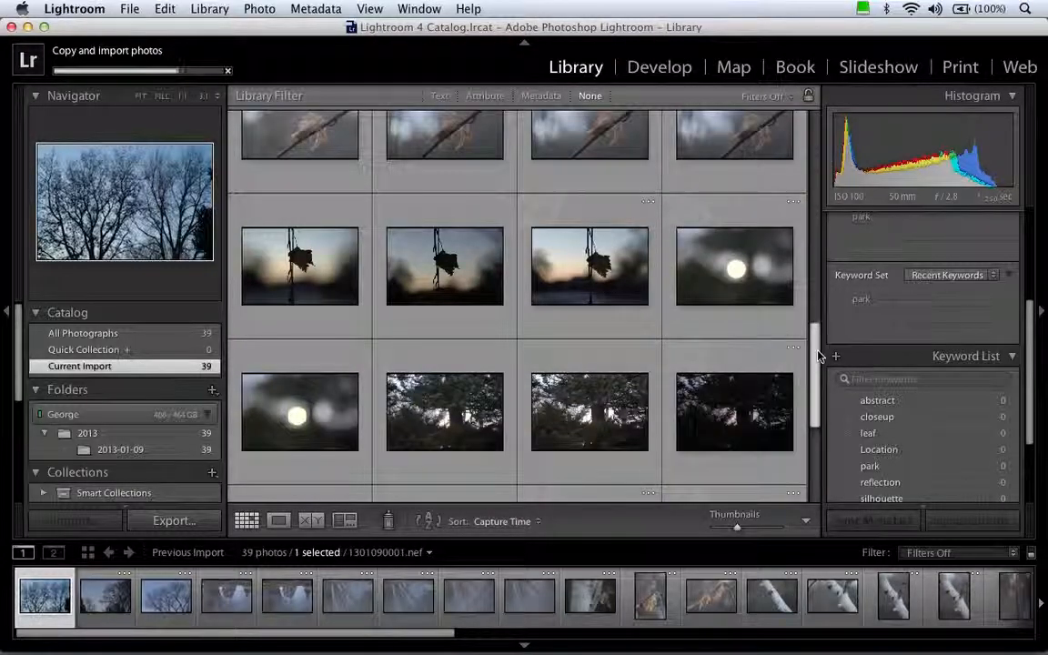
{"action": "scroll", "coordinate": [927, 401], "scroll_direction": "down", "scroll_amount": 1}
{"action": "scroll", "coordinate": [927, 402], "scroll_direction": "down", "scroll_amount": 3}
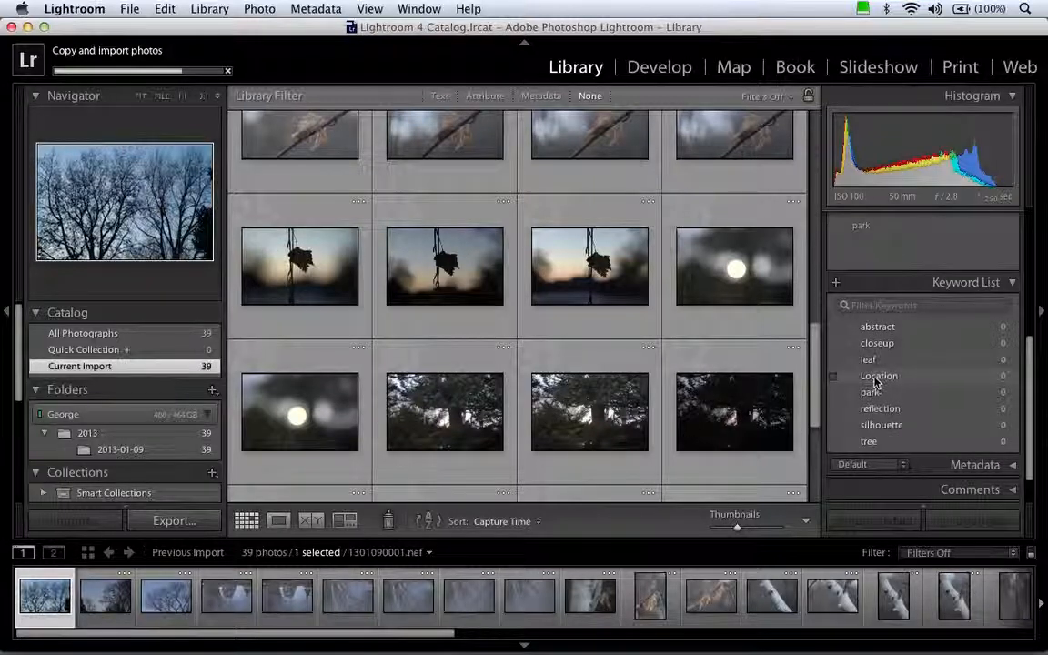
{"action": "left_click", "coordinate": [836, 282]}
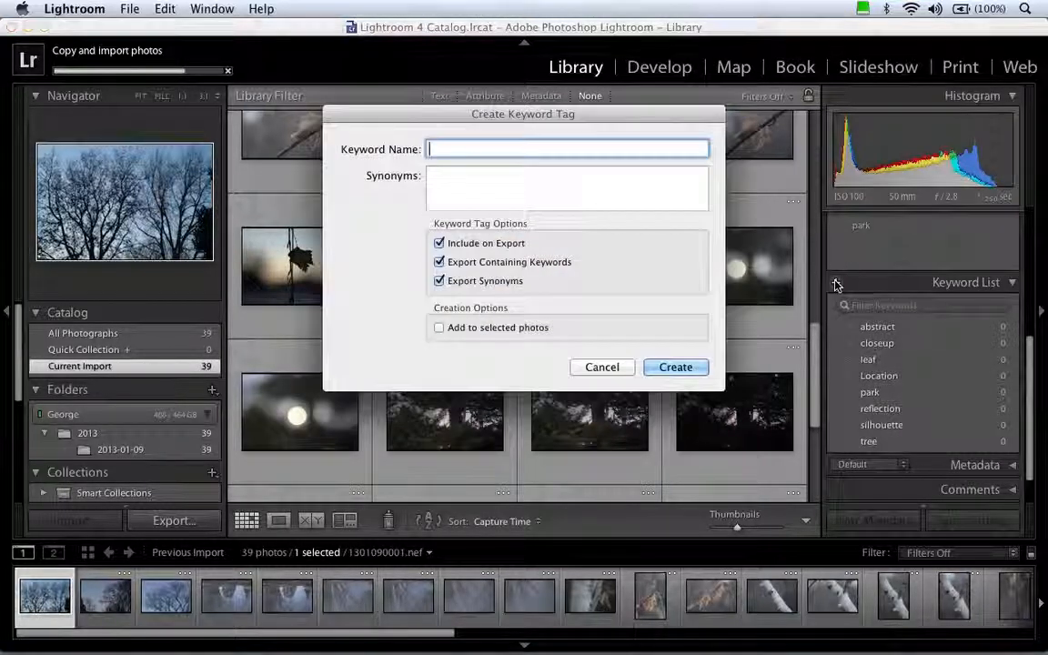
{"action": "type", "text": "Wilson Park"}
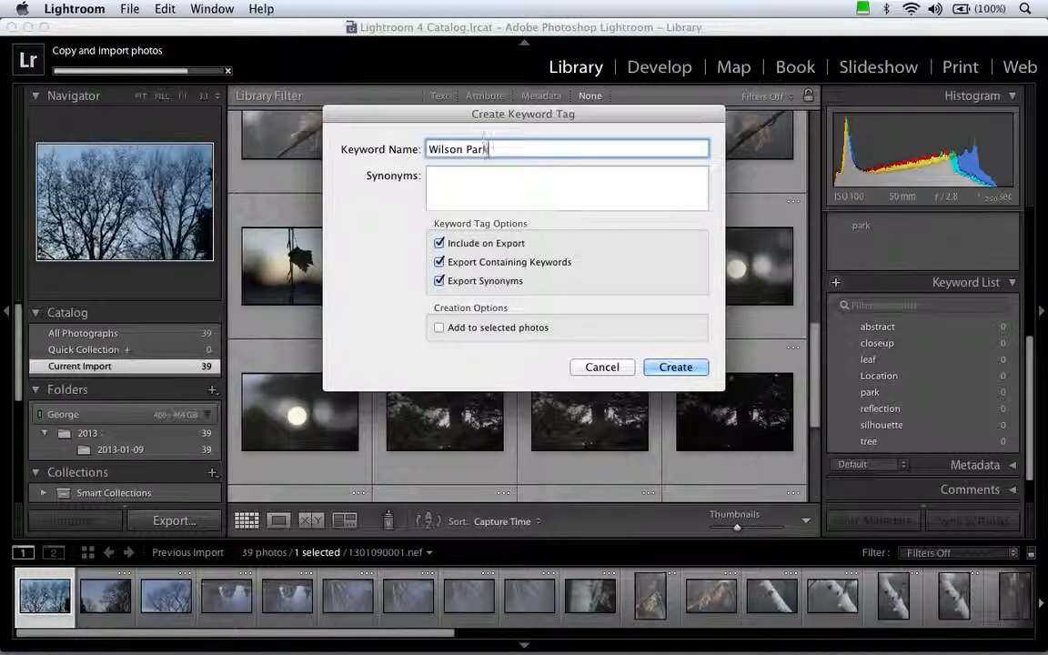
{"action": "left_click", "coordinate": [674, 365]}
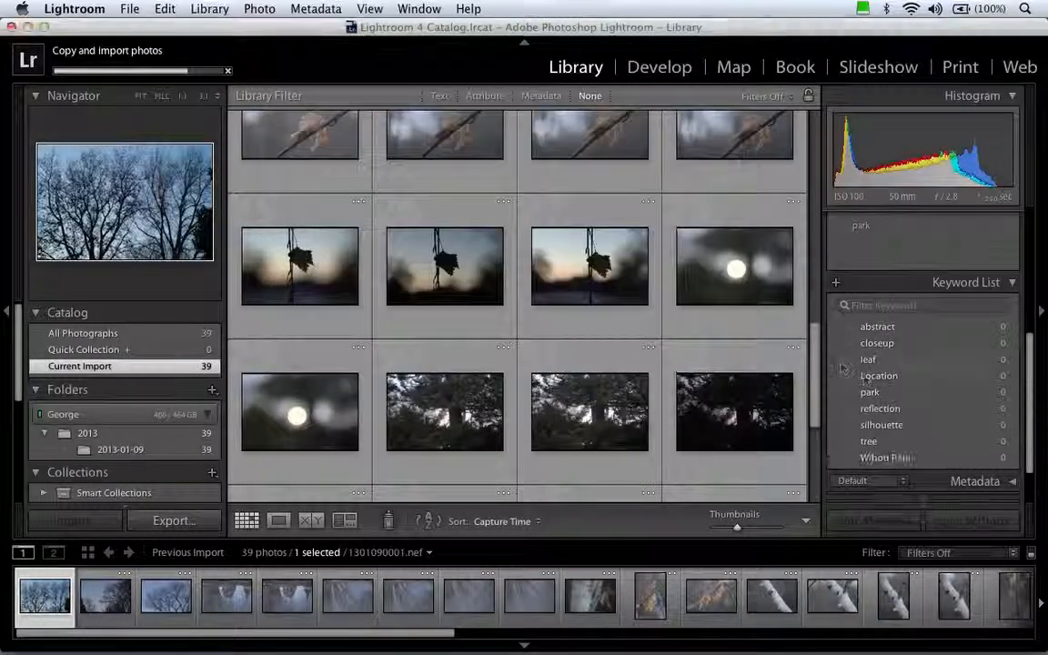
{"action": "left_click", "coordinate": [879, 376]}
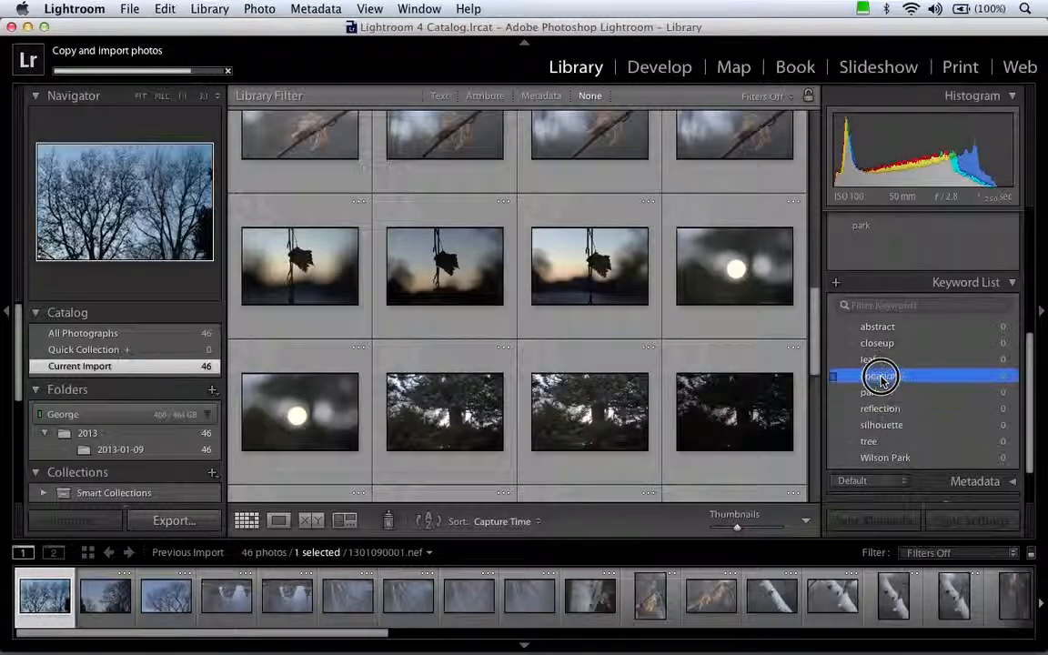
- Nest the Wilson Park keyword under Location and create a keyword tag named Object
{"action": "left_click_drag", "start_coordinate": [880, 380], "coordinate": [881, 379]}
{"action": "left_click", "coordinate": [846, 376]}
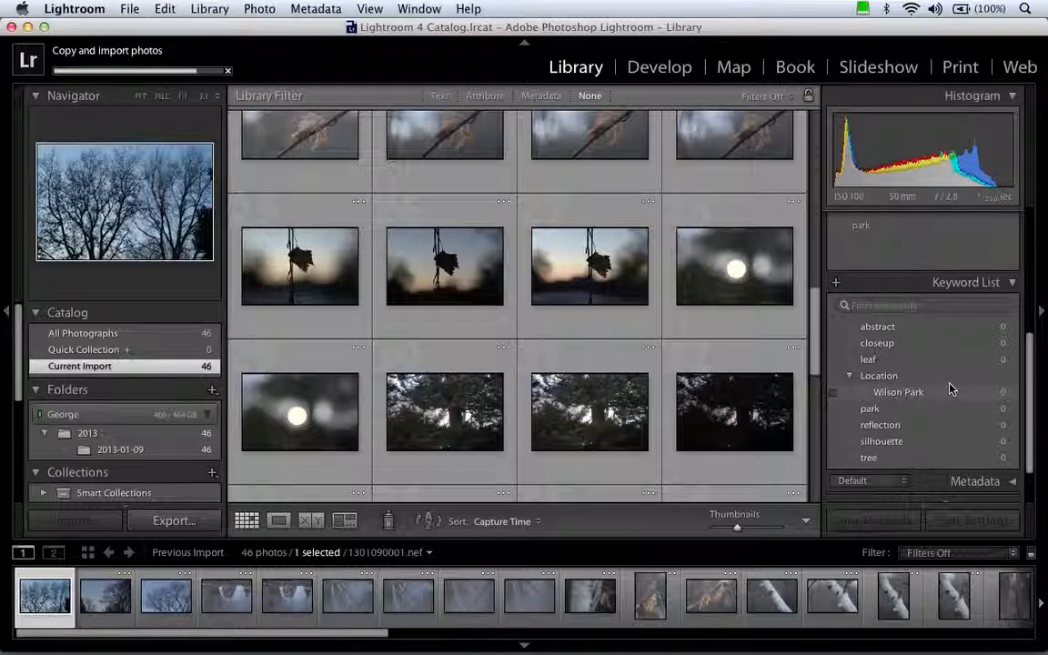
{"action": "left_click", "coordinate": [836, 283]}
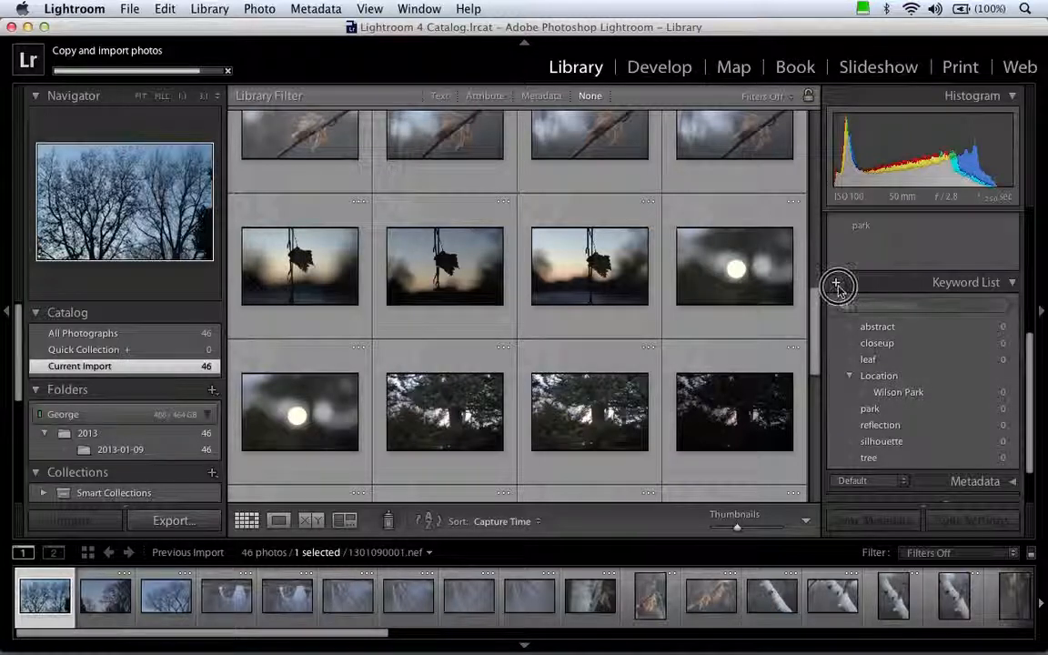
{"action": "type", "text": "Object"}
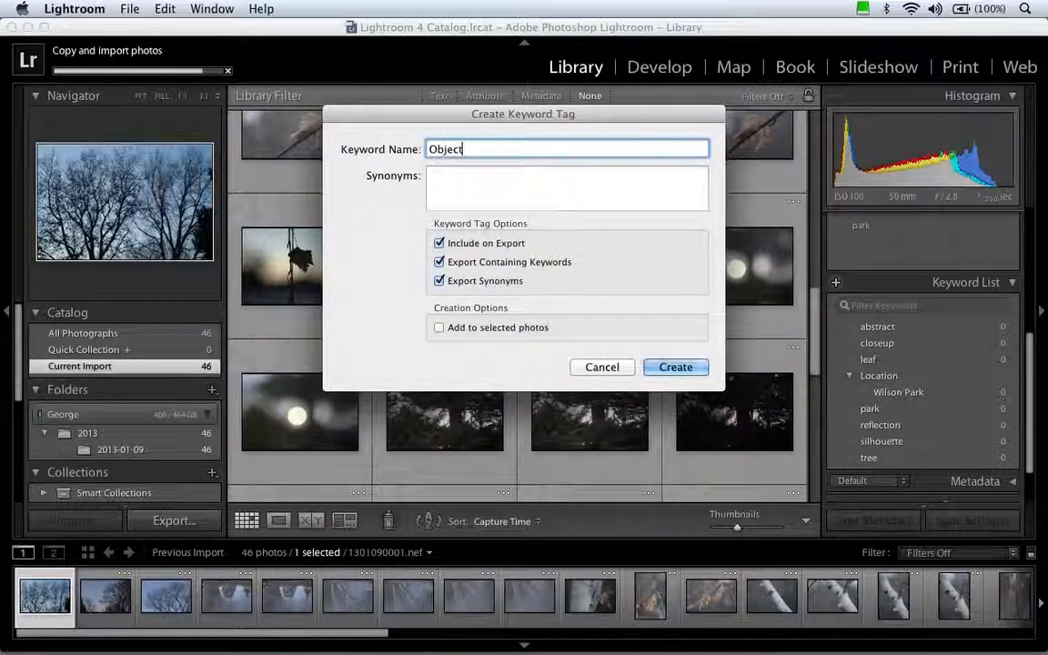
{"action": "left_click", "coordinate": [701, 365]}
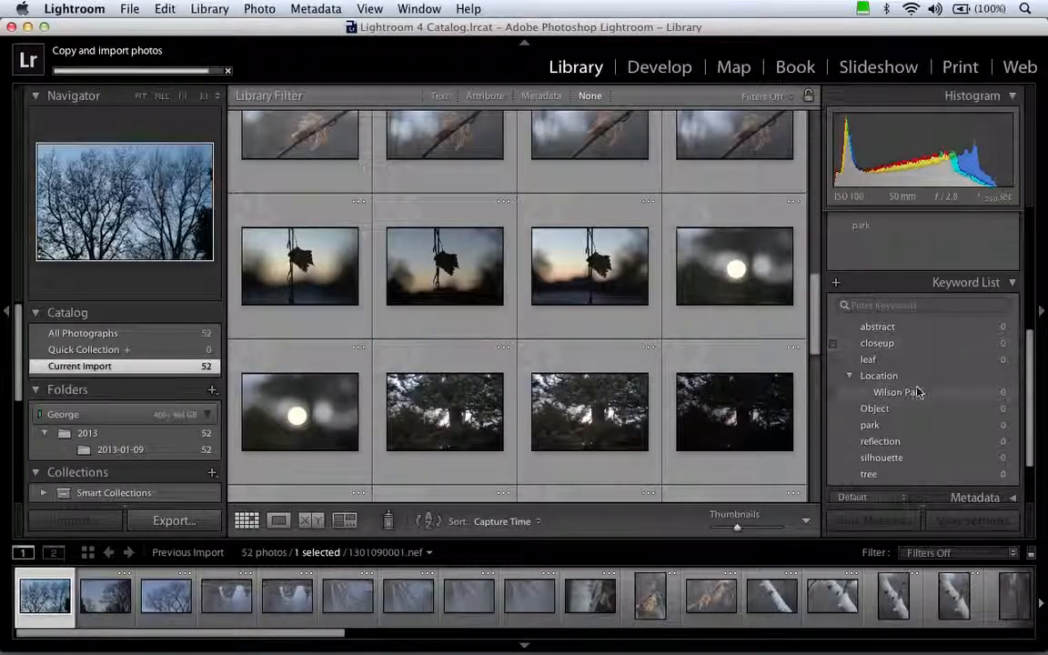
- Nest the park keyword under Location, and the leaf and tree keywords under Object
{"action": "scroll", "coordinate": [911, 419], "scroll_direction": "down", "scroll_amount": 1}
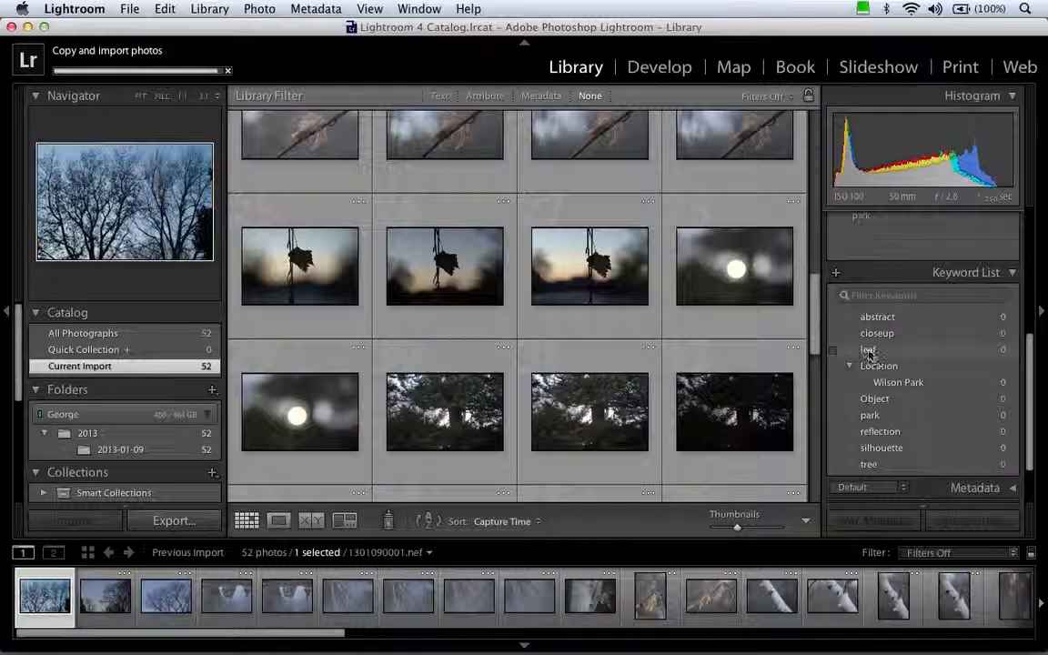
{"action": "mouse_move", "coordinate": [869, 354]}
{"action": "left_mouse_down"}
{"action": "mouse_move", "coordinate": [885, 400]}
{"action": "mouse_move", "coordinate": [880, 389]}
{"action": "mouse_move", "coordinate": [876, 416]}
{"action": "mouse_move", "coordinate": [871, 351]}
{"action": "left_mouse_up"}
{"action": "left_click", "coordinate": [850, 383]}
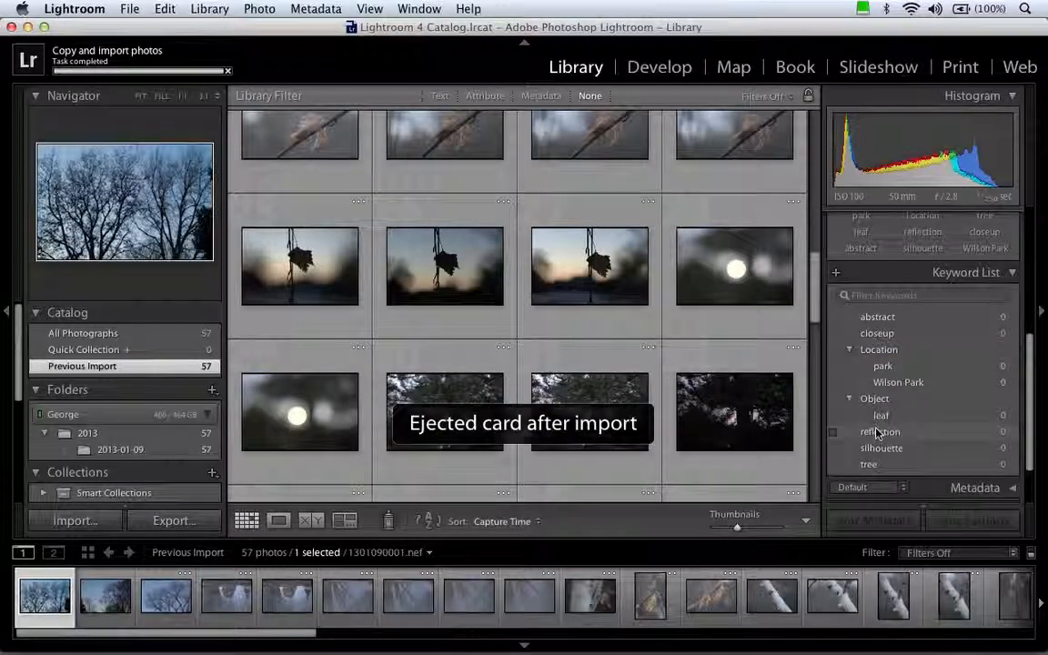
{"action": "left_click_drag", "start_coordinate": [869, 464], "coordinate": [877, 402]}
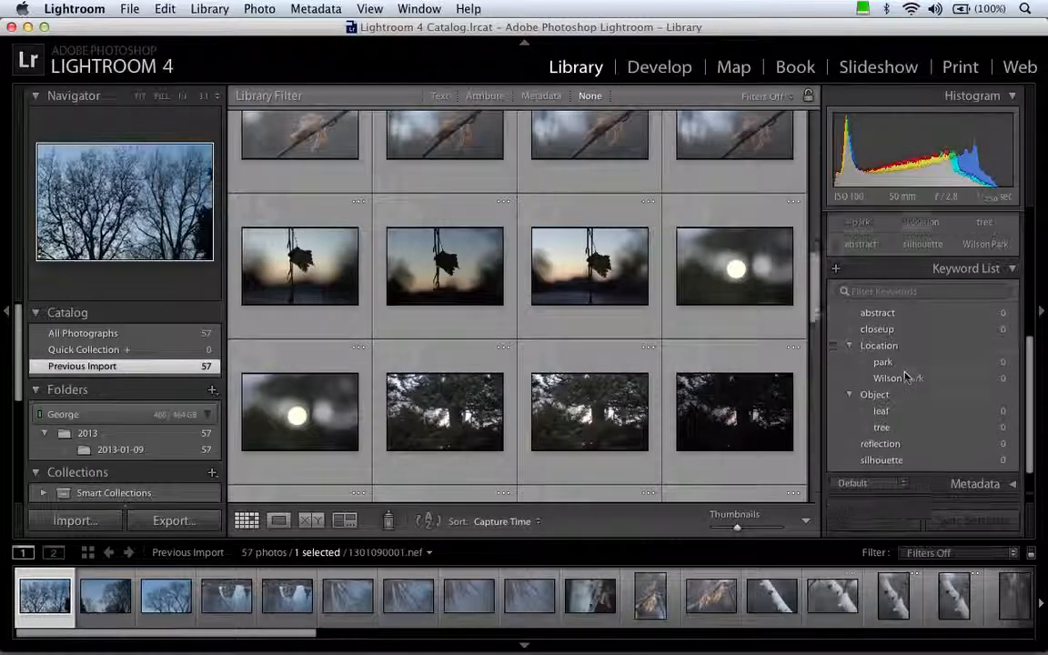
- Create a keyword tag named Concept in the keyword list
{"action": "scroll", "coordinate": [905, 378], "scroll_direction": "down", "scroll_amount": 2}
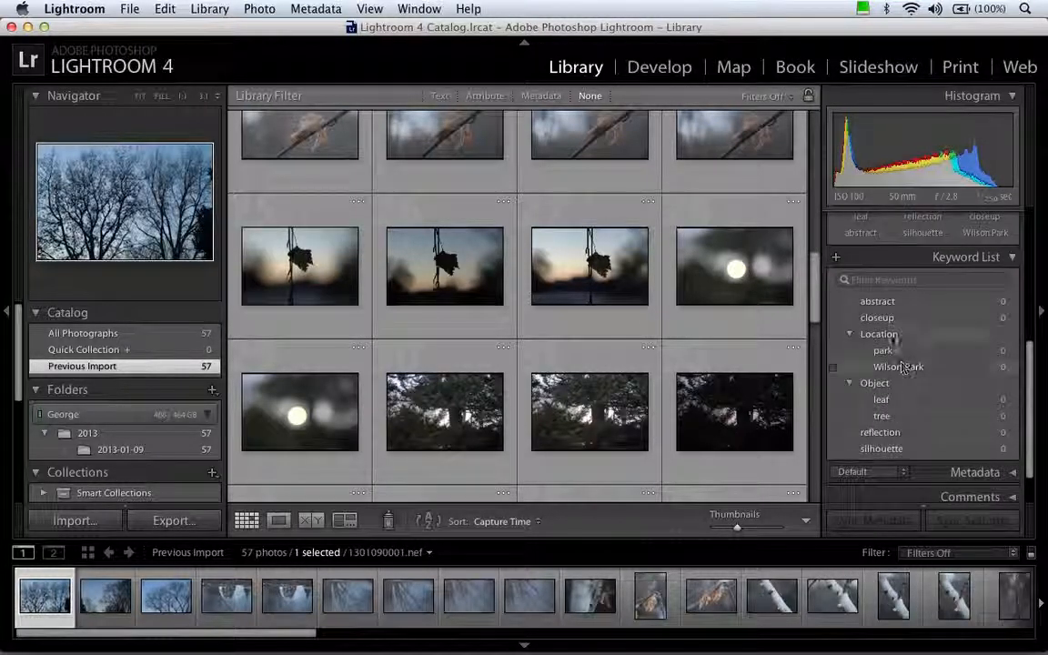
{"action": "left_click", "coordinate": [836, 258]}
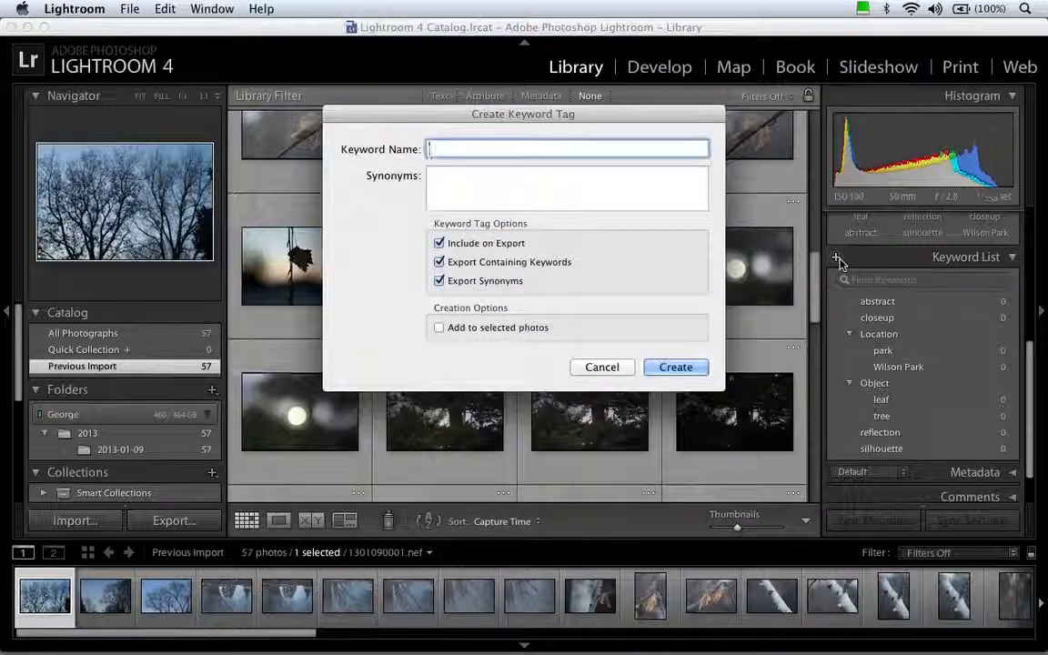
{"action": "type", "text": "Concept"}
{"action": "key", "text": "Return"}
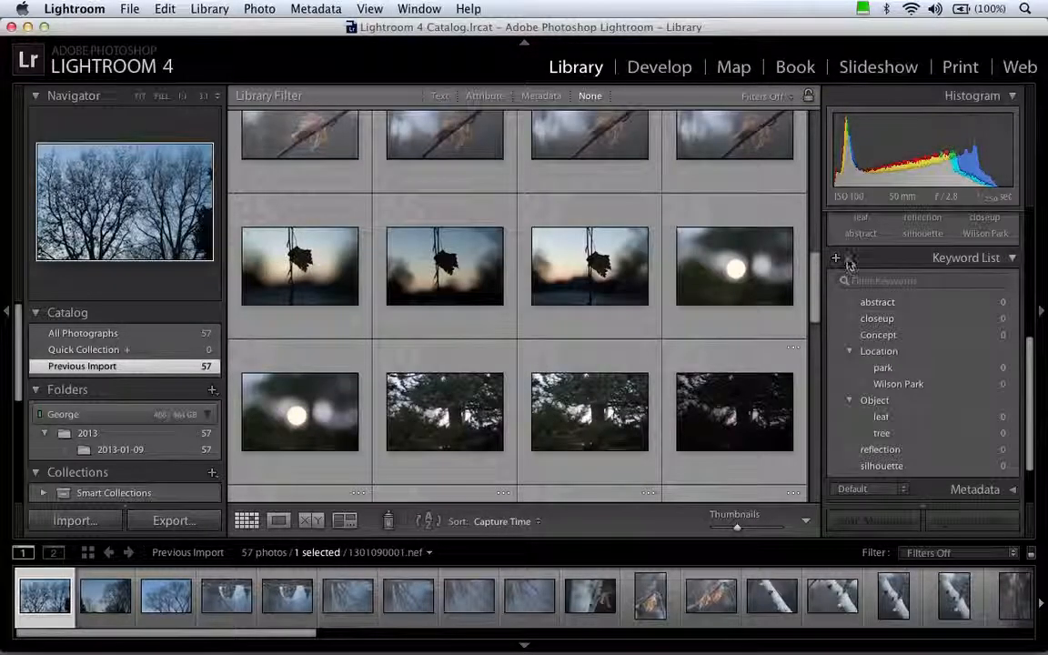
- Nest the keywords abstract, closeup, reflection and silhouette under the Concept keyword
{"action": "left_click", "coordinate": [881, 335]}
{"action": "left_click_drag", "start_coordinate": [885, 339], "coordinate": [881, 335]}
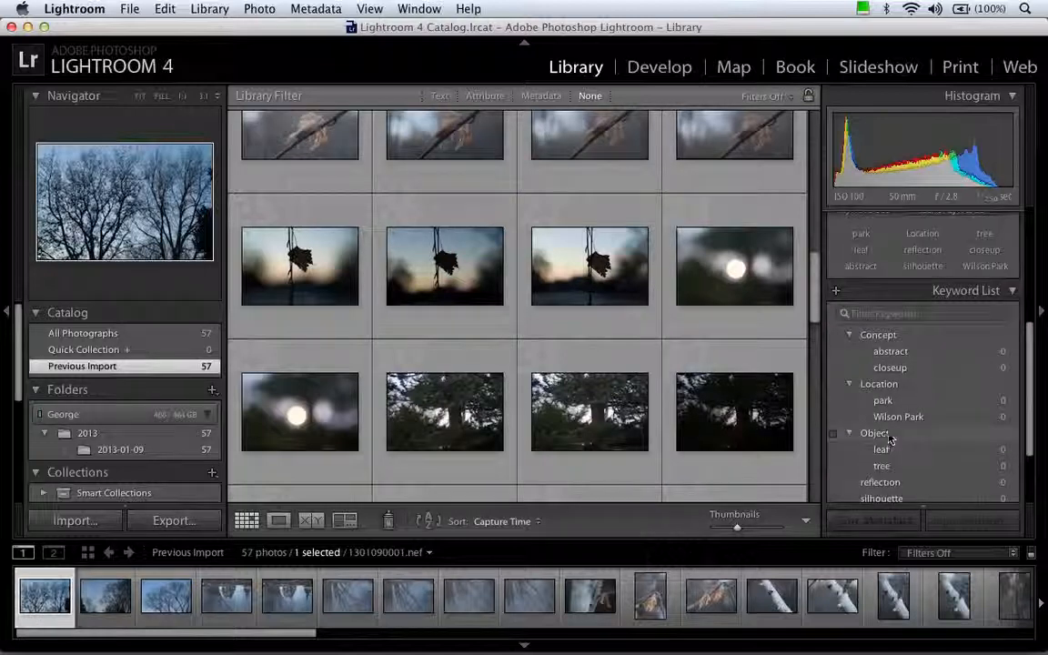
{"action": "left_click_drag", "start_coordinate": [881, 483], "coordinate": [890, 338]}
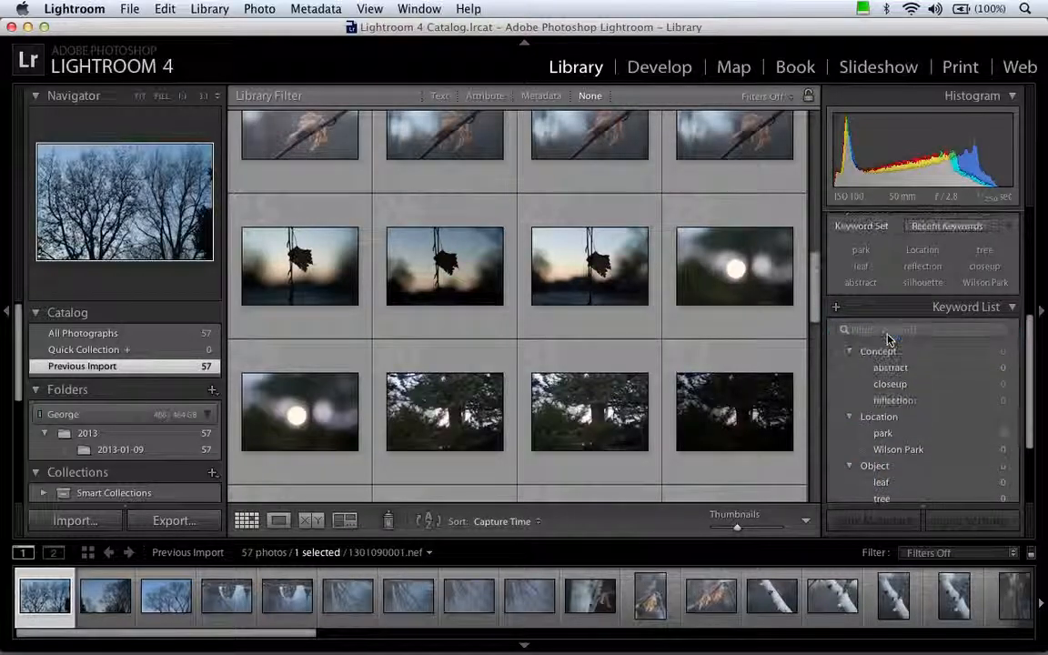
{"action": "scroll", "coordinate": [905, 437], "scroll_direction": "down", "scroll_amount": 2}
{"action": "left_click_drag", "start_coordinate": [892, 470], "coordinate": [884, 309]}
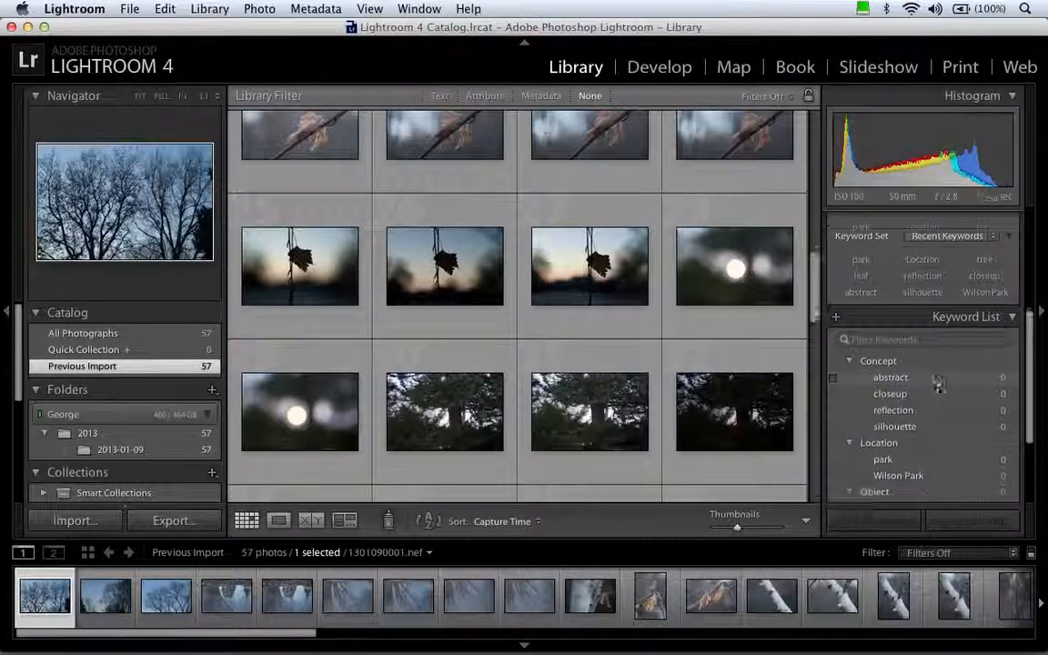
{"action": "scroll", "coordinate": [965, 386], "scroll_direction": "down", "scroll_amount": 4}
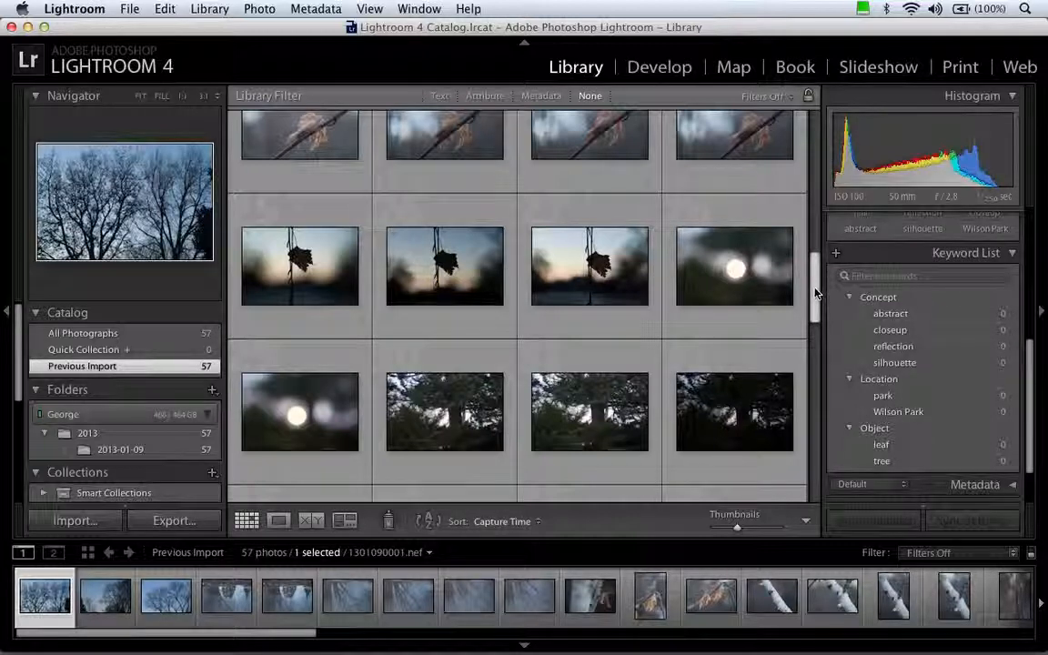
{"action": "left_click_drag", "start_coordinate": [816, 293], "coordinate": [817, 187]}
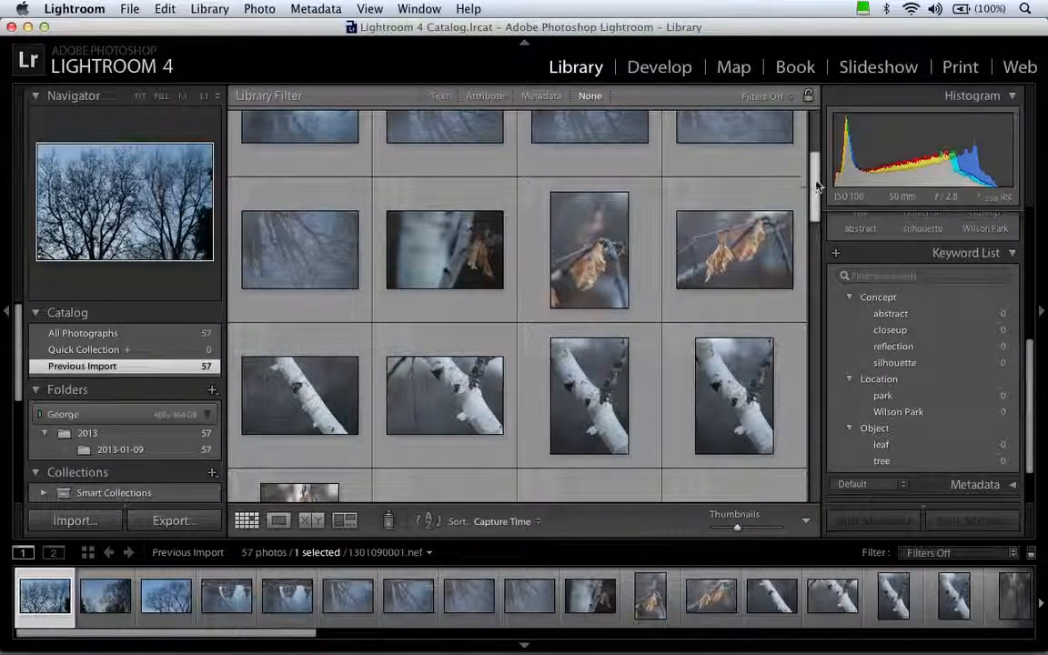
{"action": "left_click_drag", "start_coordinate": [816, 187], "coordinate": [808, 161]}
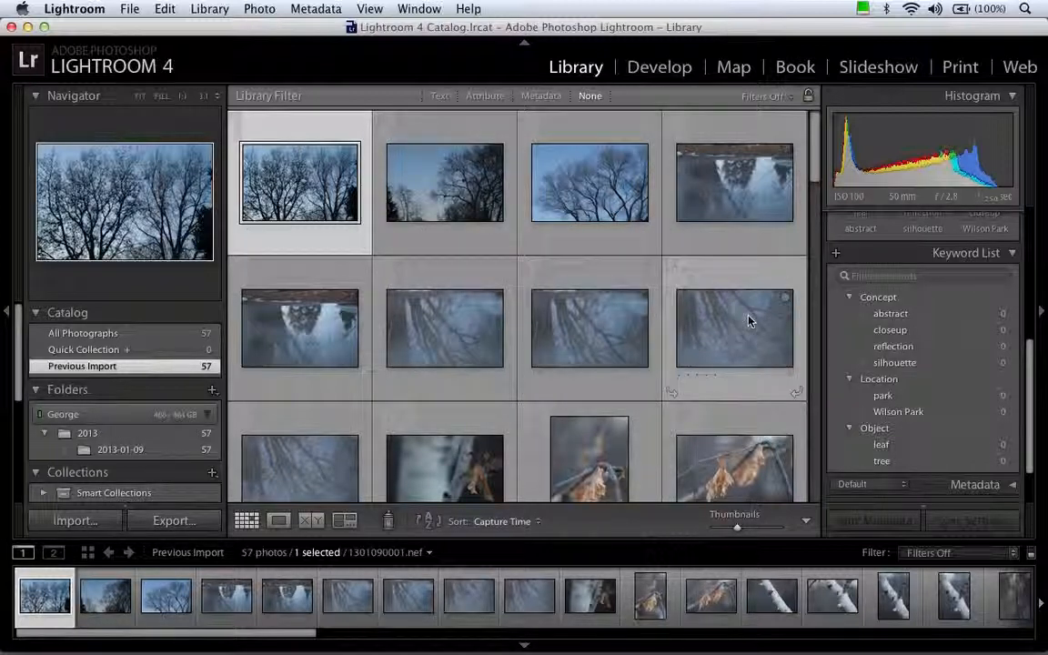
{"action": "mouse_move", "coordinate": [748, 322]}
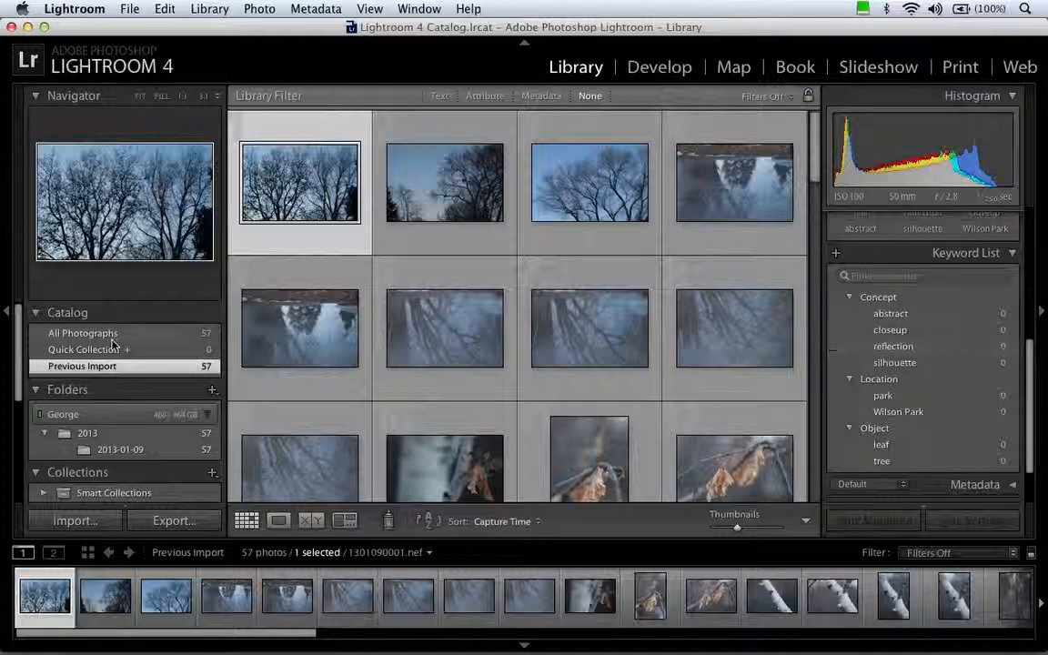
- Reveal the catalog's 2013 folder in Finder and reposition the Finder window over the catalog
{"action": "left_click_drag", "start_coordinate": [20, 334], "coordinate": [18, 353]}
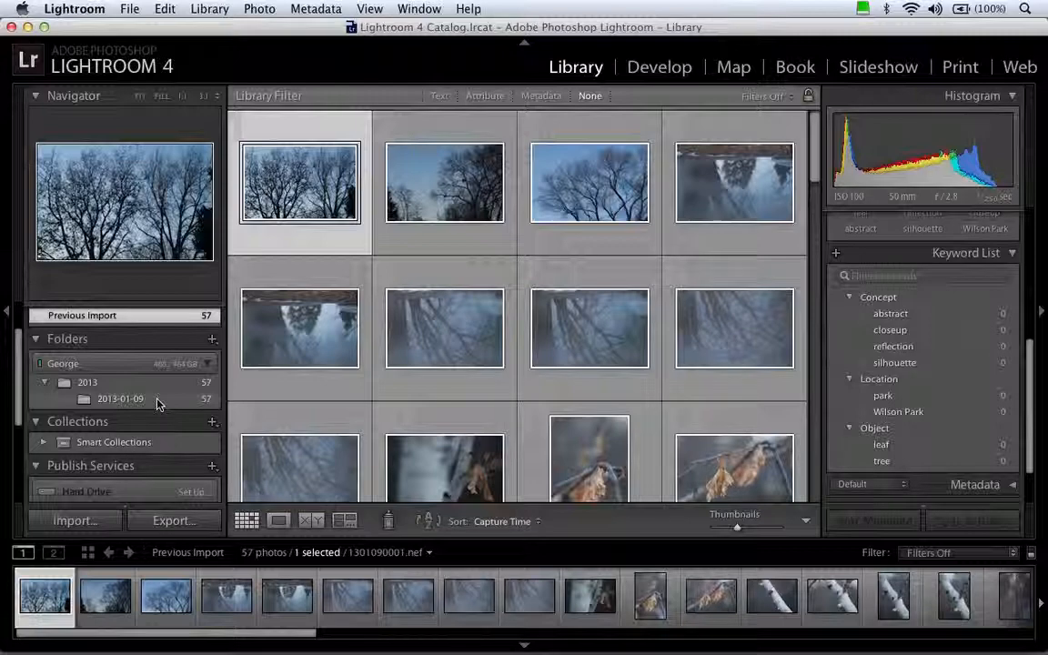
{"action": "left_click", "coordinate": [93, 385]}
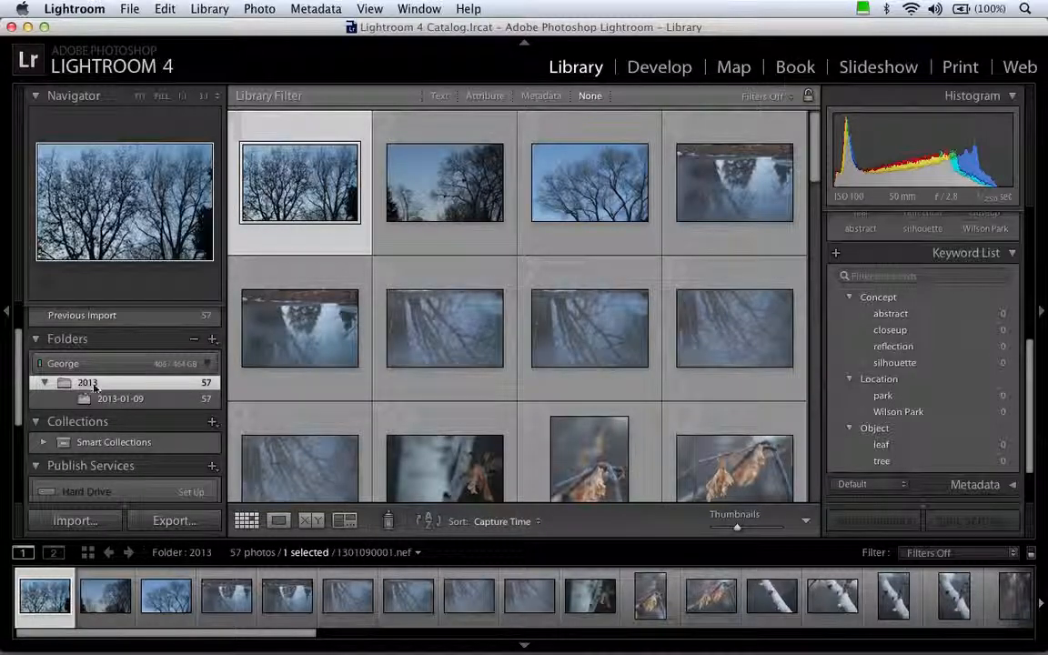
{"action": "right_click", "coordinate": [92, 388]}
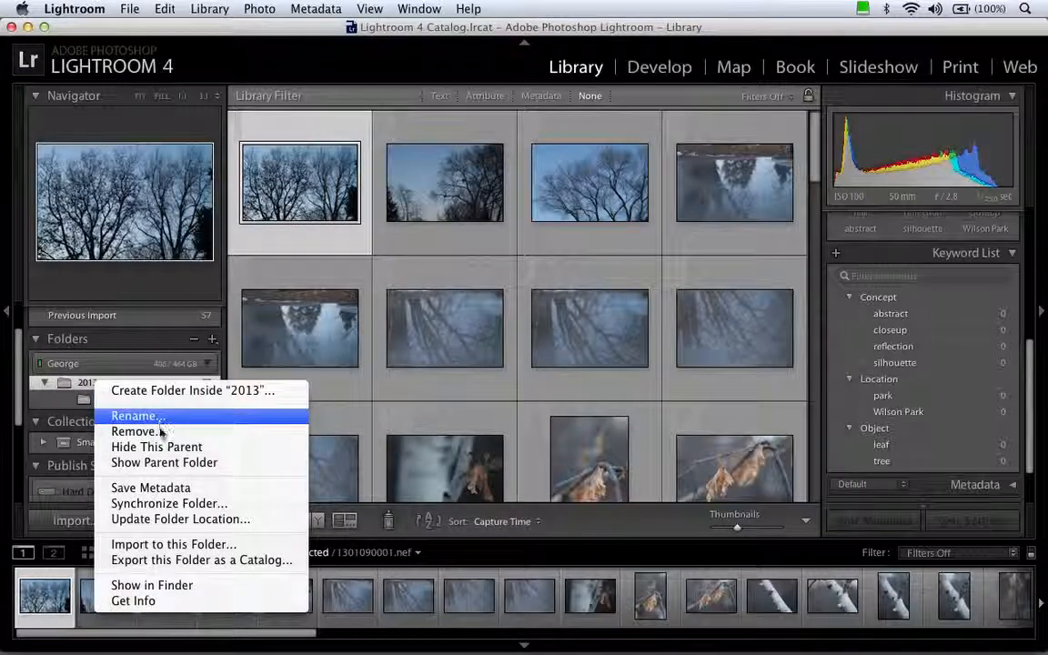
{"action": "left_click", "coordinate": [159, 587]}
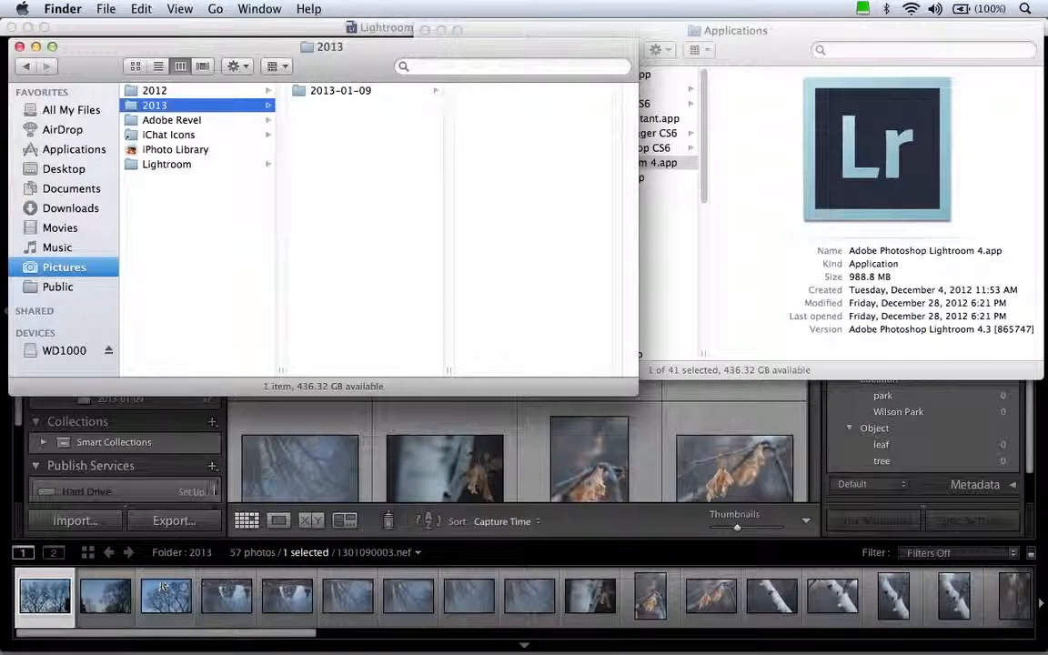
{"action": "left_click_drag", "start_coordinate": [353, 71], "coordinate": [518, 95]}
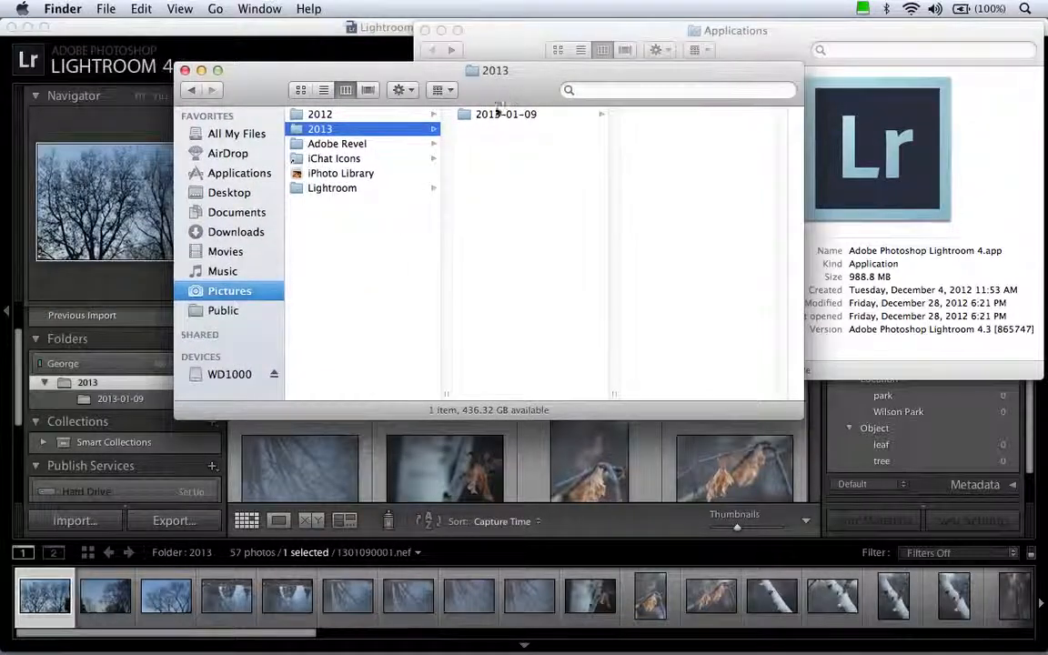
- Create a folder named Nebraska in Pictures and a subfolder named Chadron inside it
{"action": "left_click", "coordinate": [382, 271]}
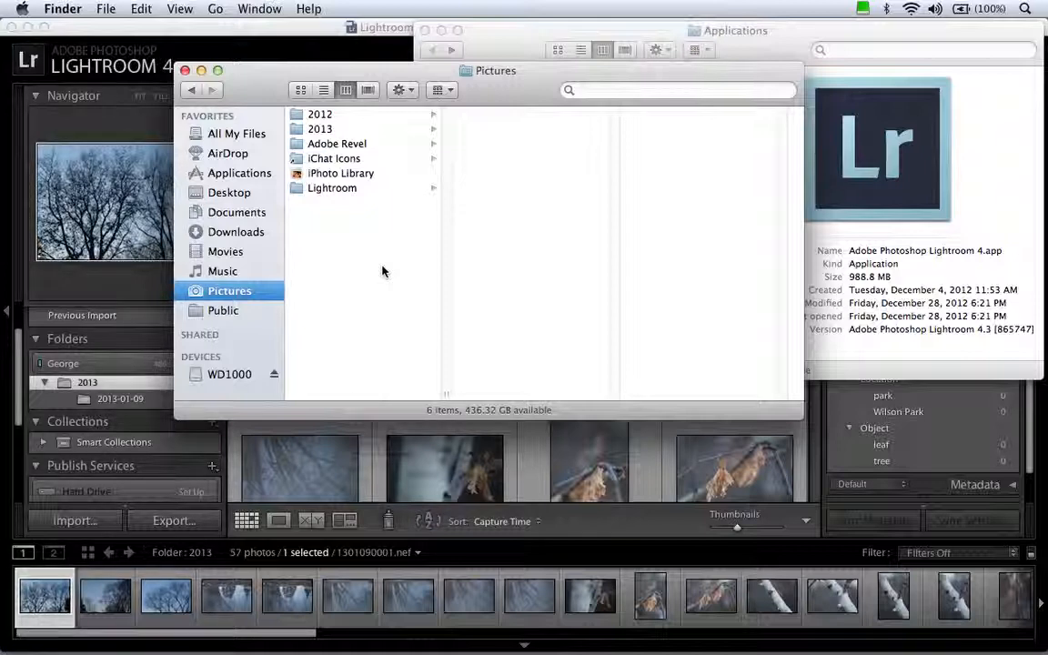
{"action": "key", "text": "super+shift+n"}
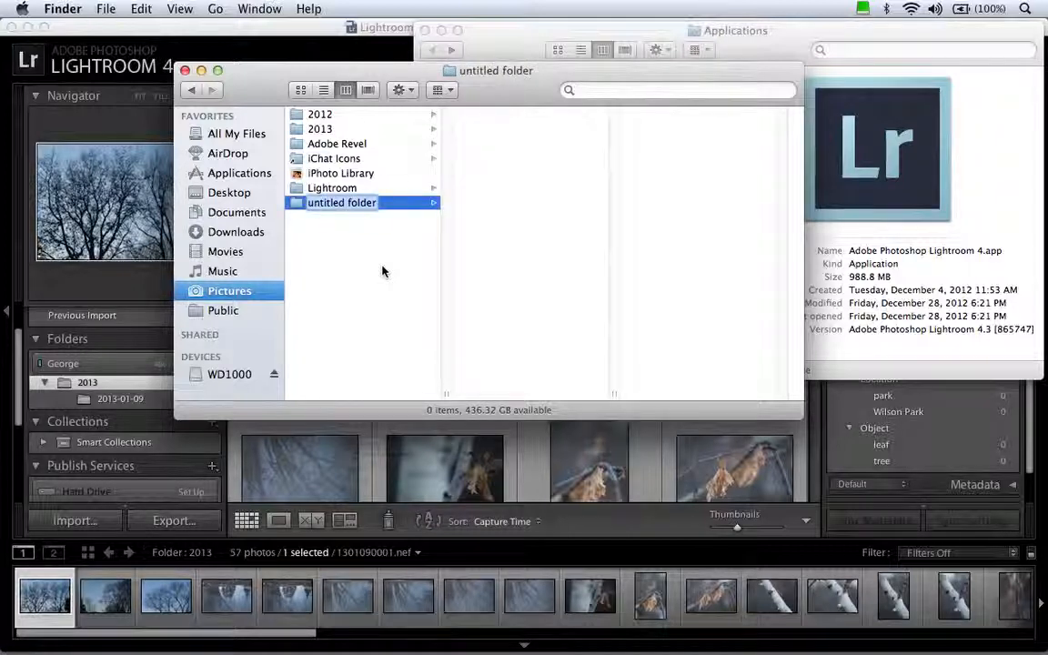
{"action": "type", "text": "Nebraska"}
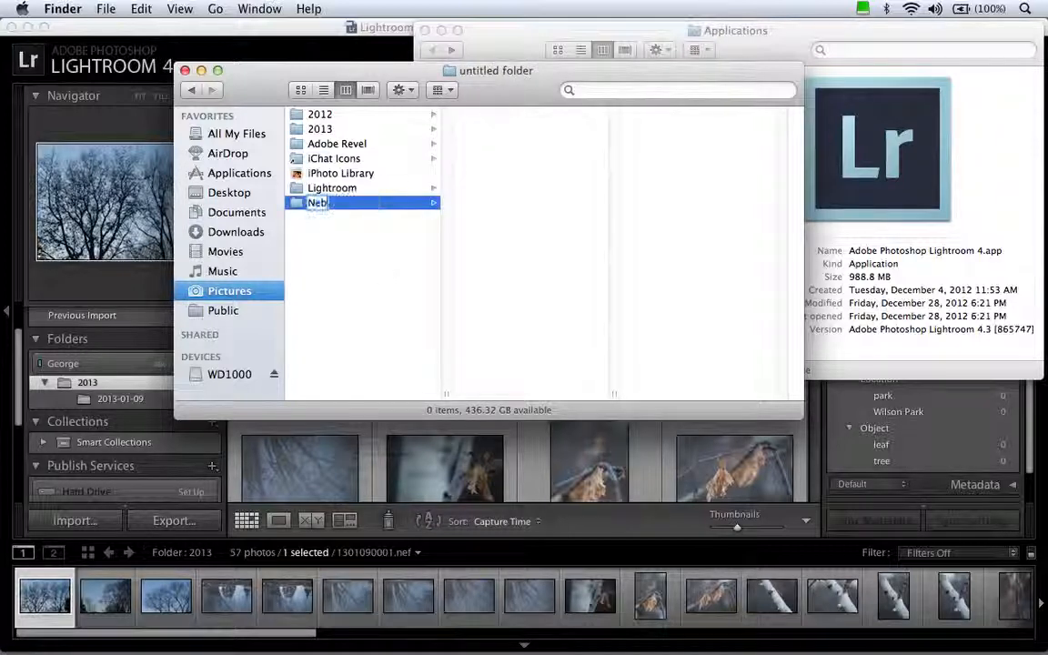
{"action": "key", "text": "Return"}
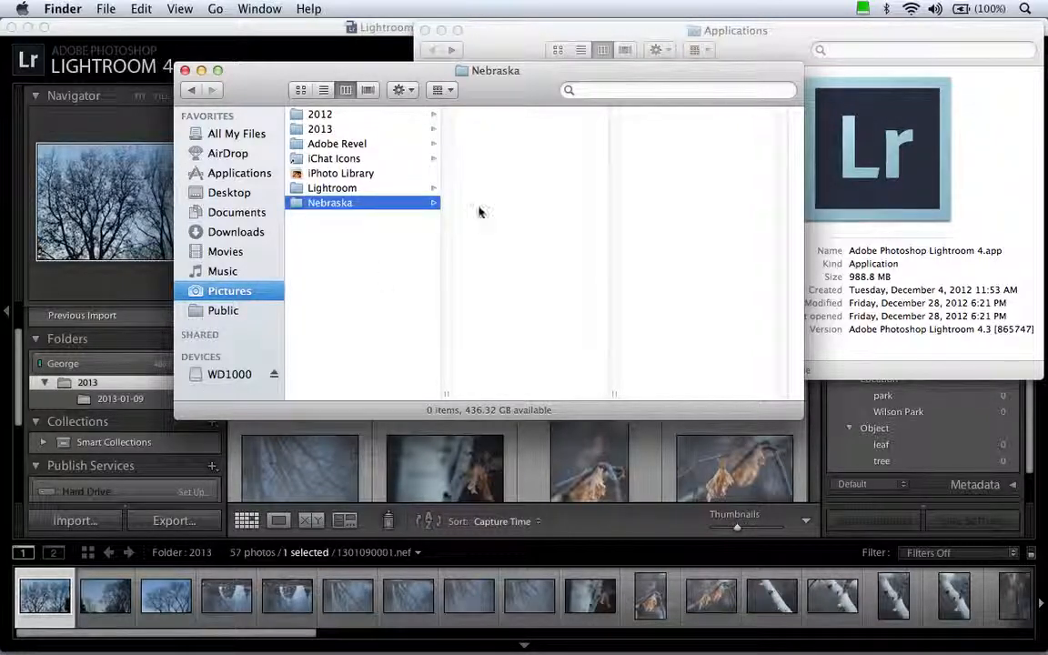
{"action": "key", "text": "super+shift+n"}
{"action": "type", "text": "Chadron"}
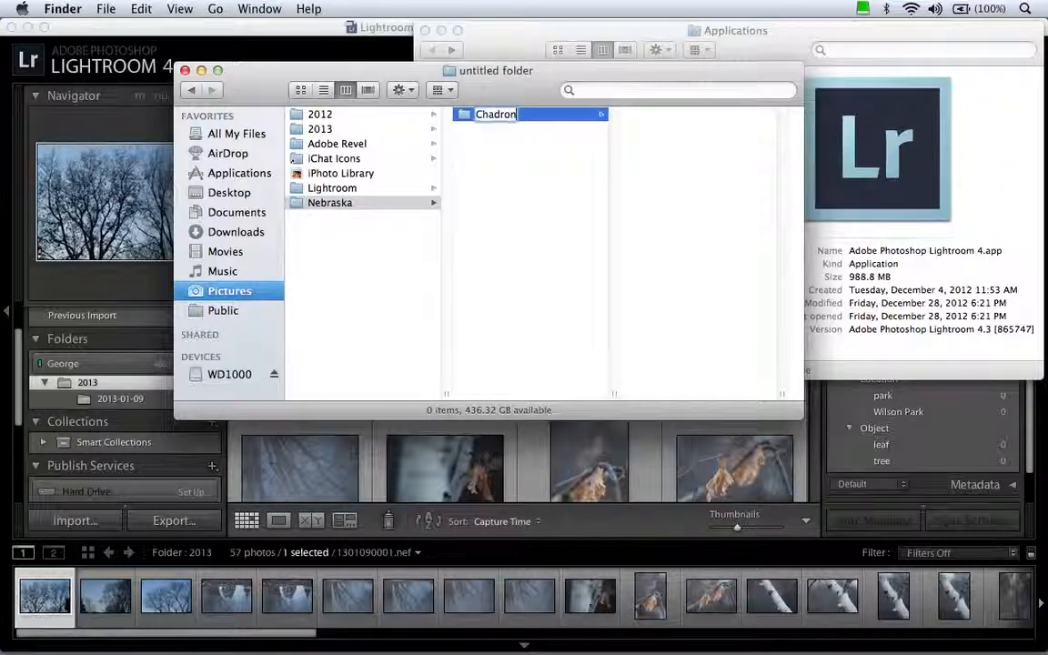
{"action": "key", "text": "Return"}
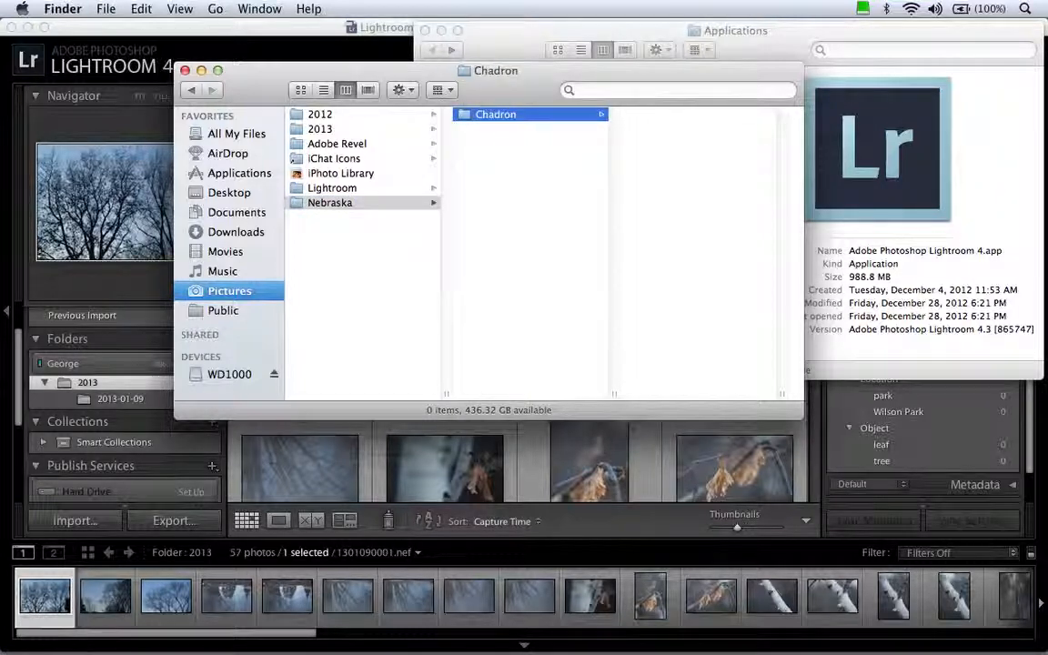
{"action": "left_click", "coordinate": [313, 132]}
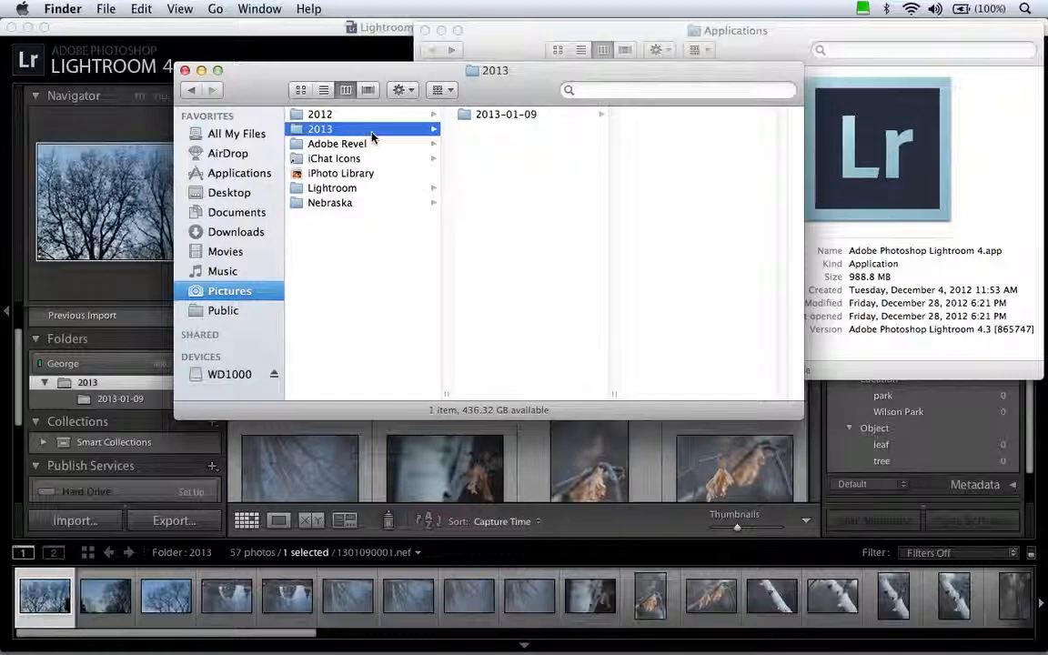
{"action": "left_click", "coordinate": [477, 114]}
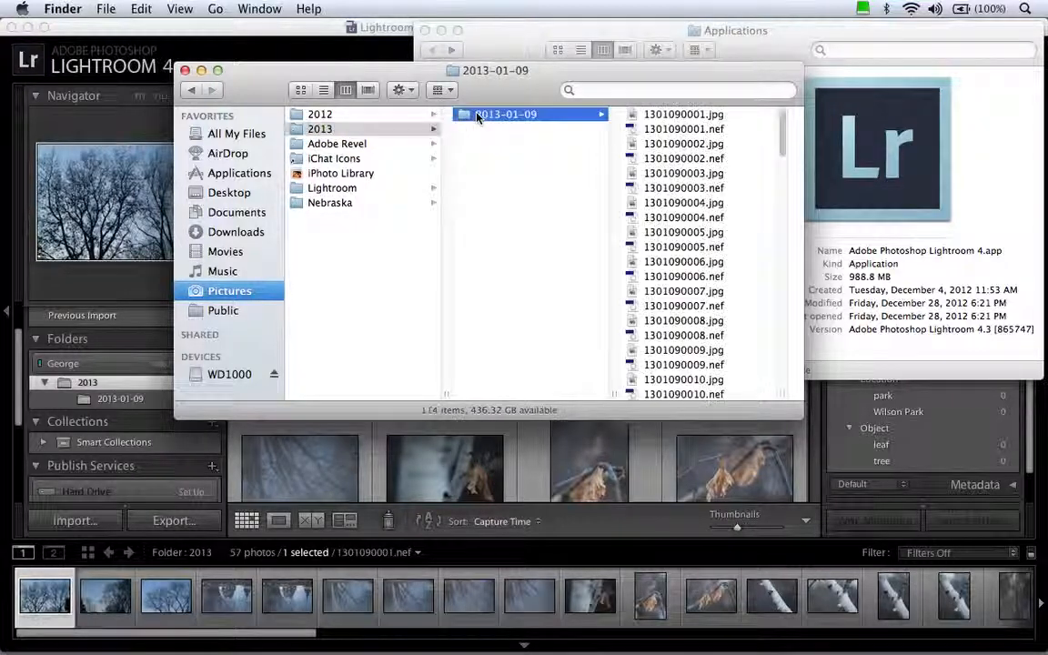
{"action": "left_click", "coordinate": [534, 117]}
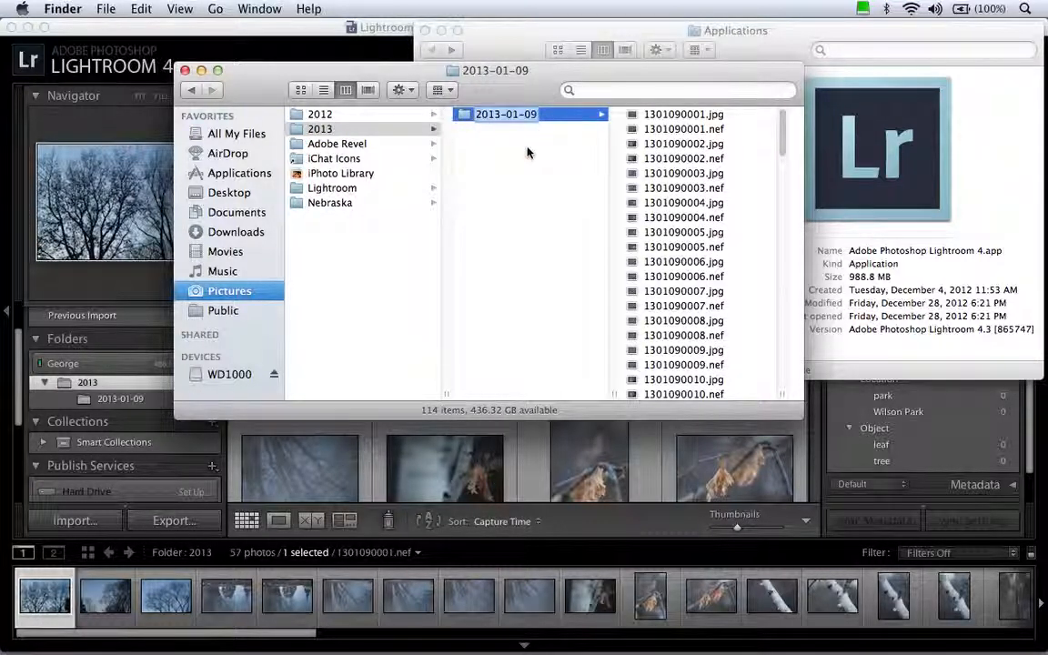
{"action": "key", "text": "Right"}
{"action": "type", "text": "-"}
{"action": "type", "text": "Wilson Park"}
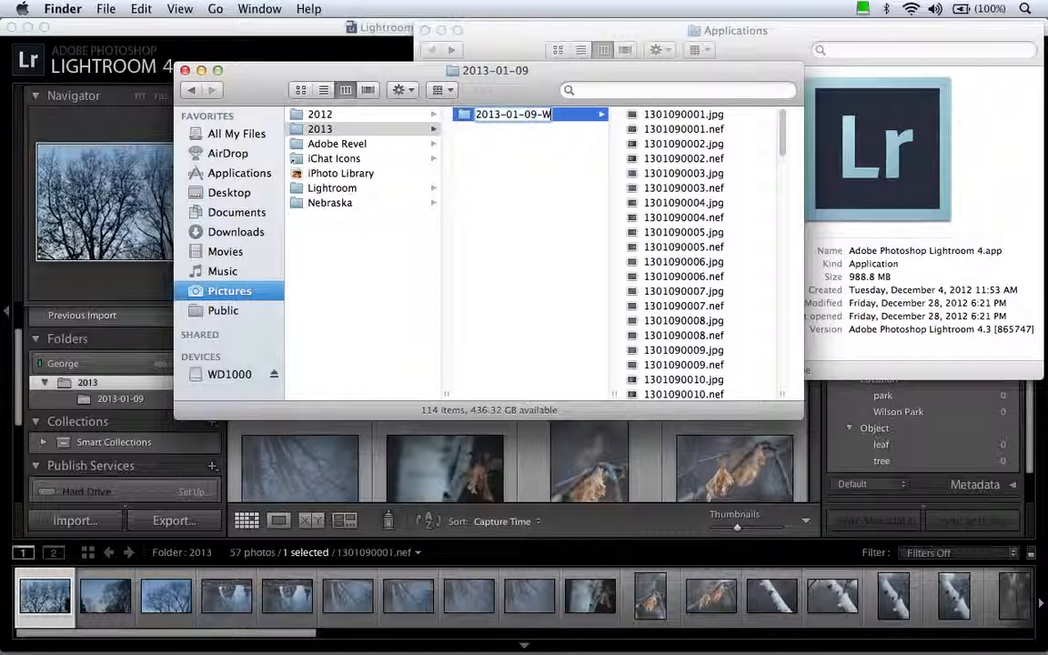
{"action": "key", "text": "Return"}
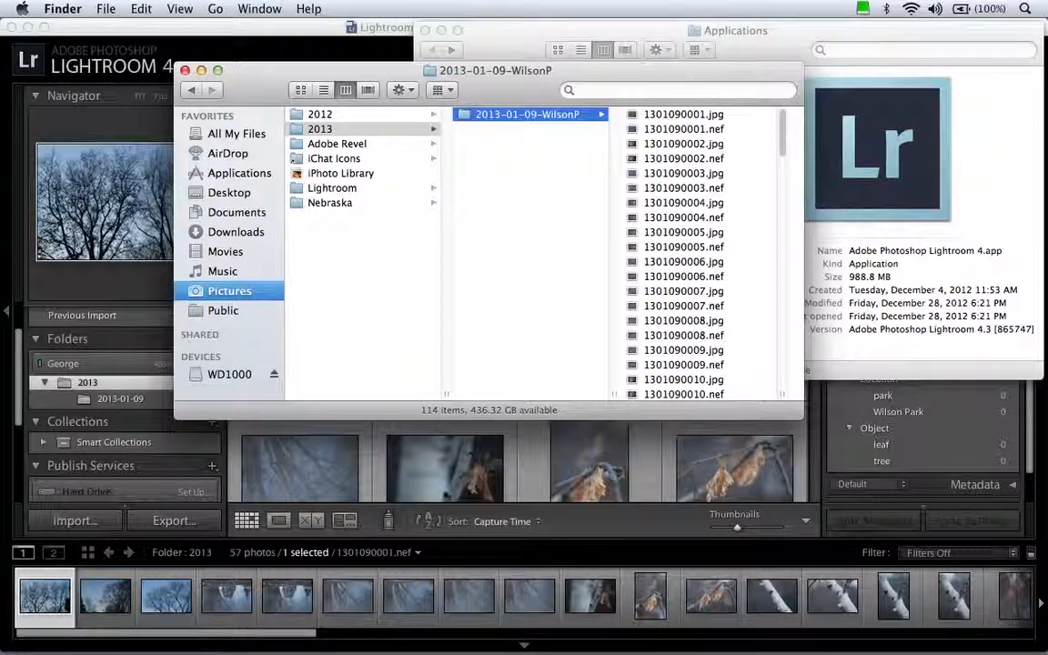
{"action": "left_click_drag", "start_coordinate": [460, 113], "coordinate": [484, 116]}
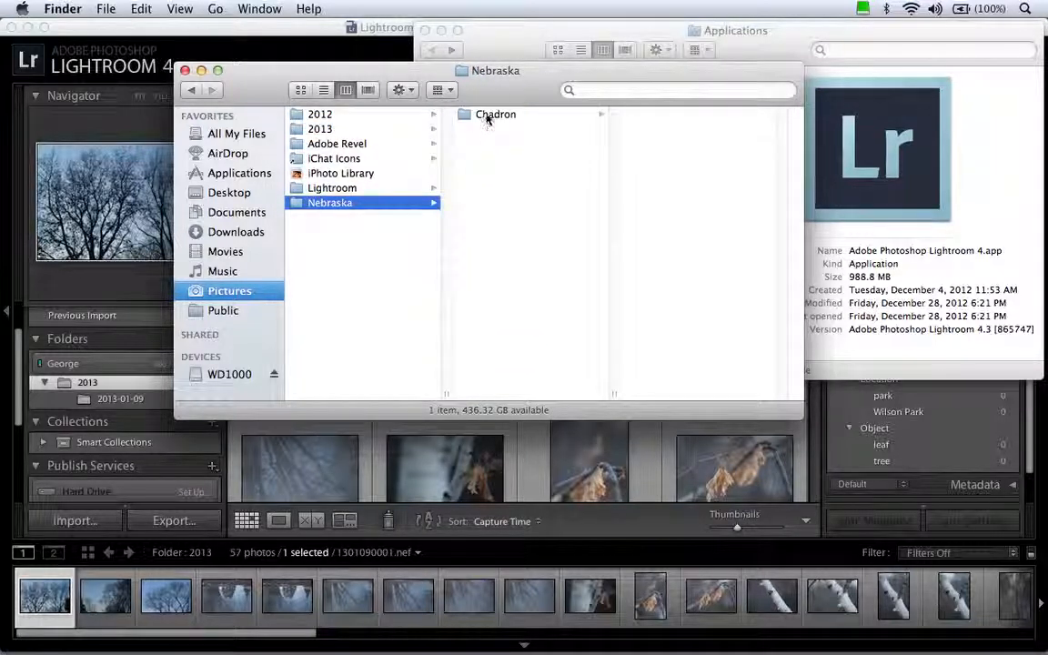
{"action": "left_click", "coordinate": [487, 116]}
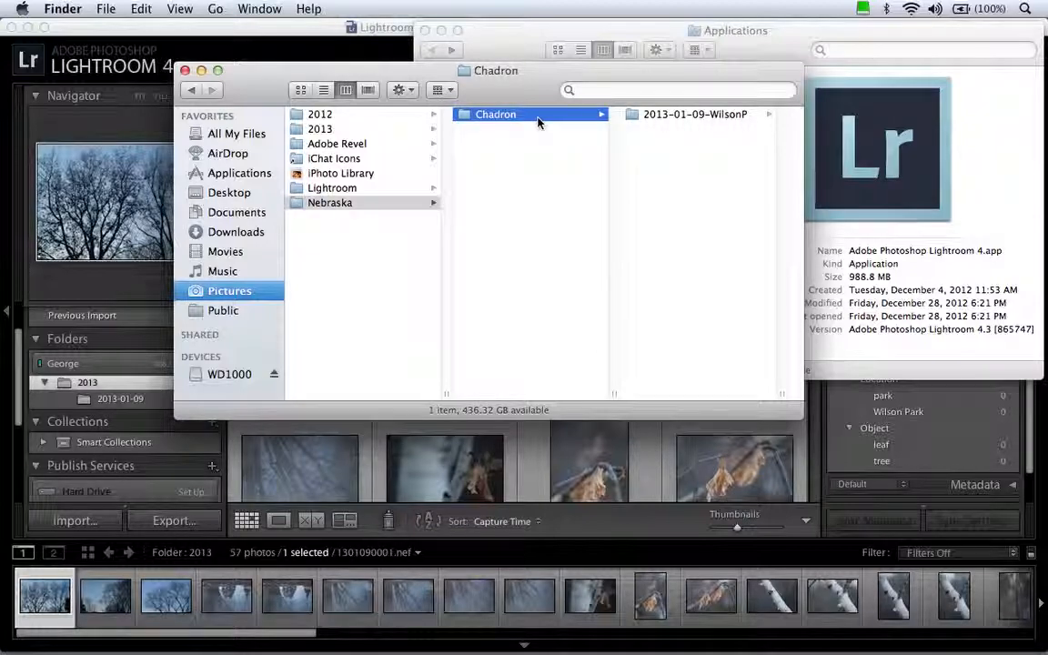
- Close the Chadron Finder window, return to Lightroom and relink the missing 2013-01-09 folder to Pictures/Nebraska/Chadron/2013-01-09-WilsonP
{"action": "left_click", "coordinate": [186, 72]}
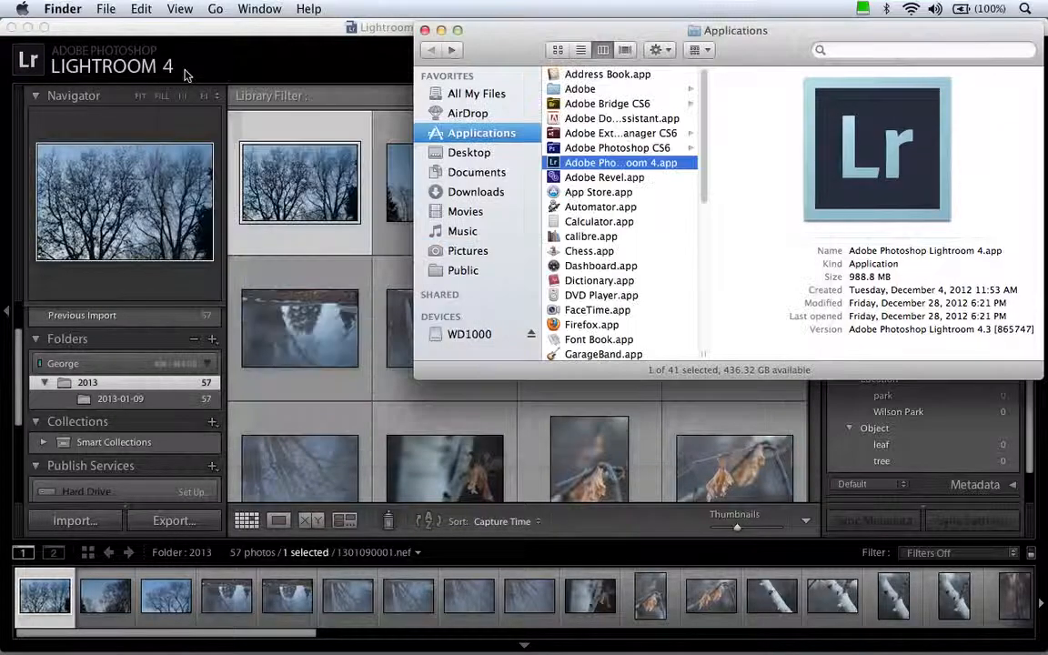
{"action": "left_click", "coordinate": [228, 33]}
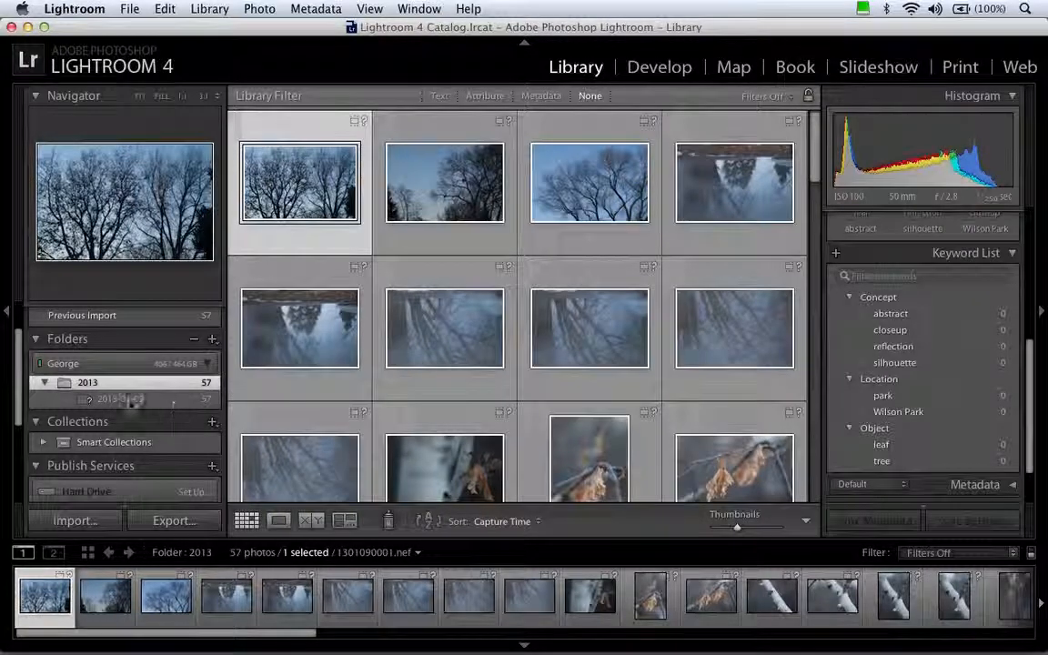
{"action": "left_click", "coordinate": [156, 402]}
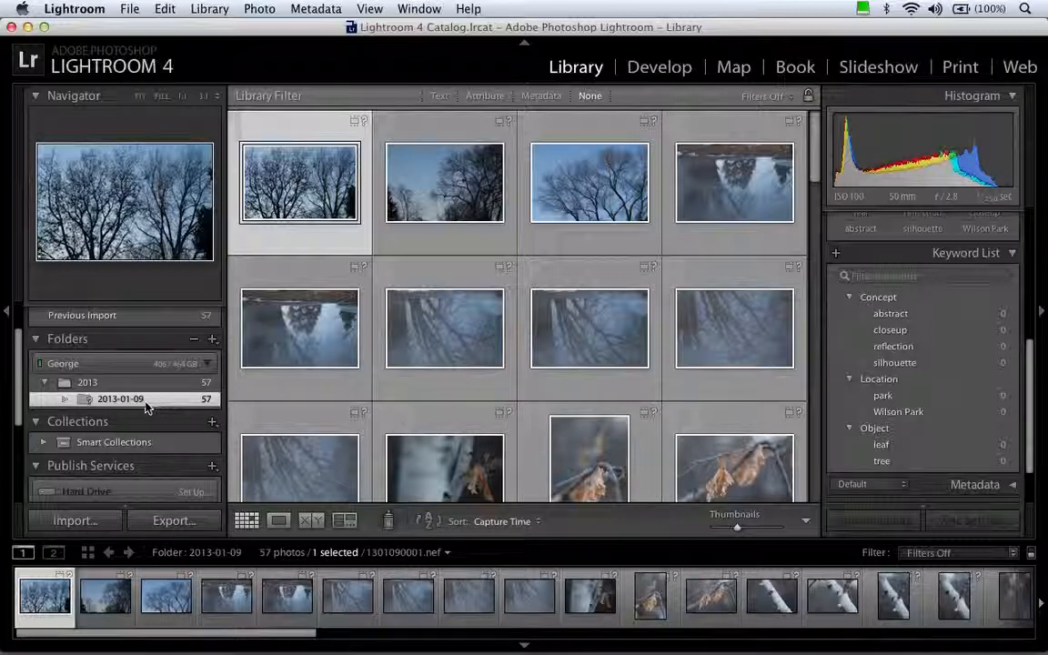
{"action": "right_click", "coordinate": [148, 404]}
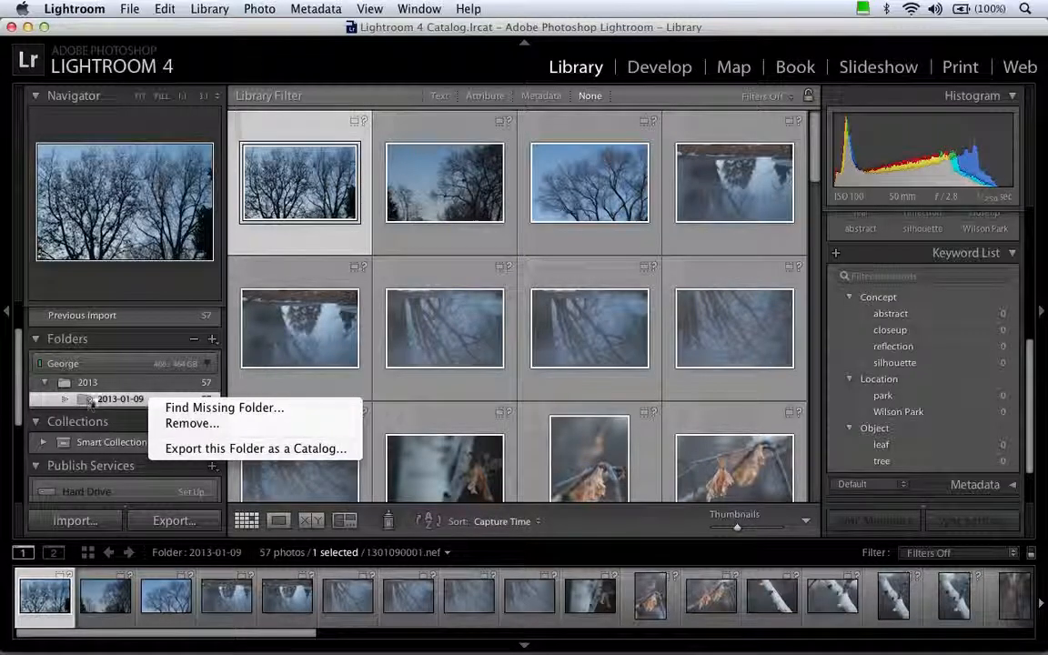
{"action": "left_click", "coordinate": [190, 410]}
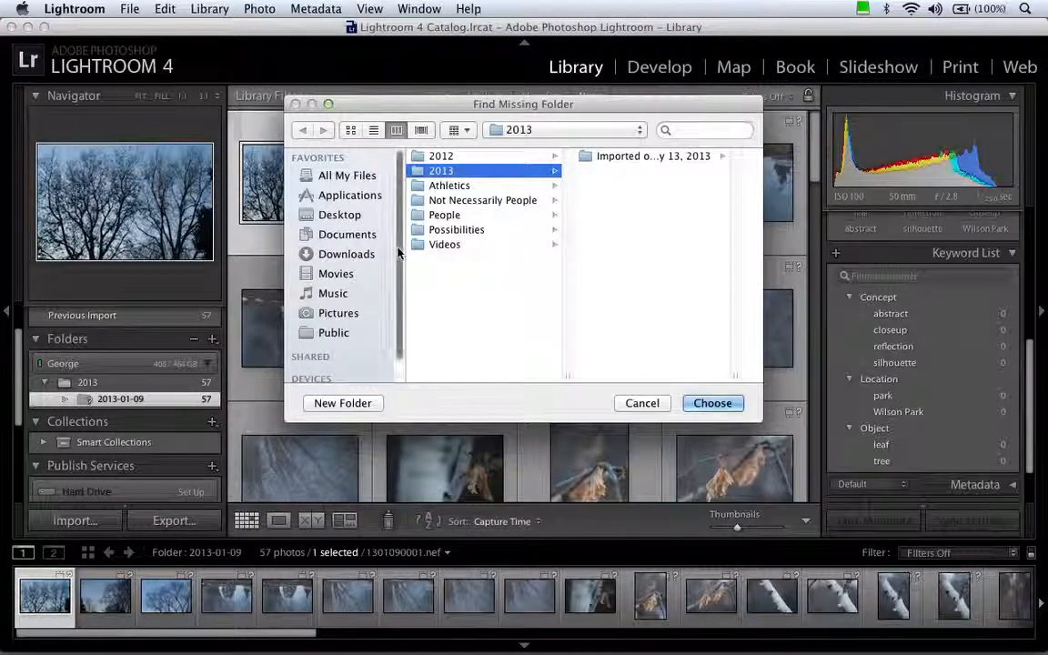
{"action": "left_click", "coordinate": [339, 313]}
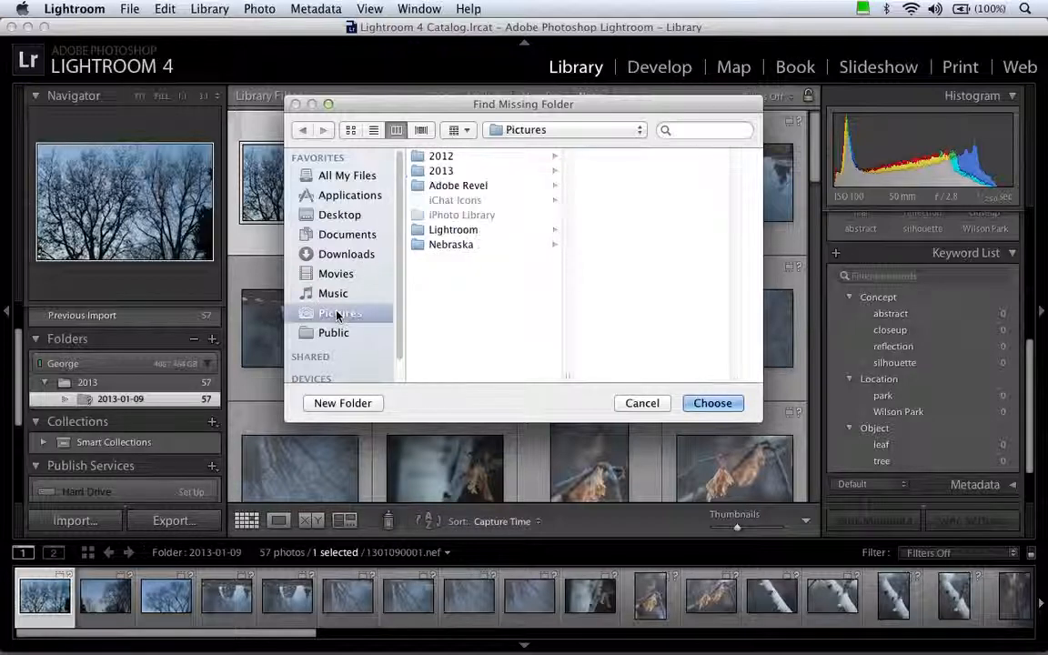
{"action": "left_click", "coordinate": [484, 245]}
{"action": "left_click", "coordinate": [606, 157]}
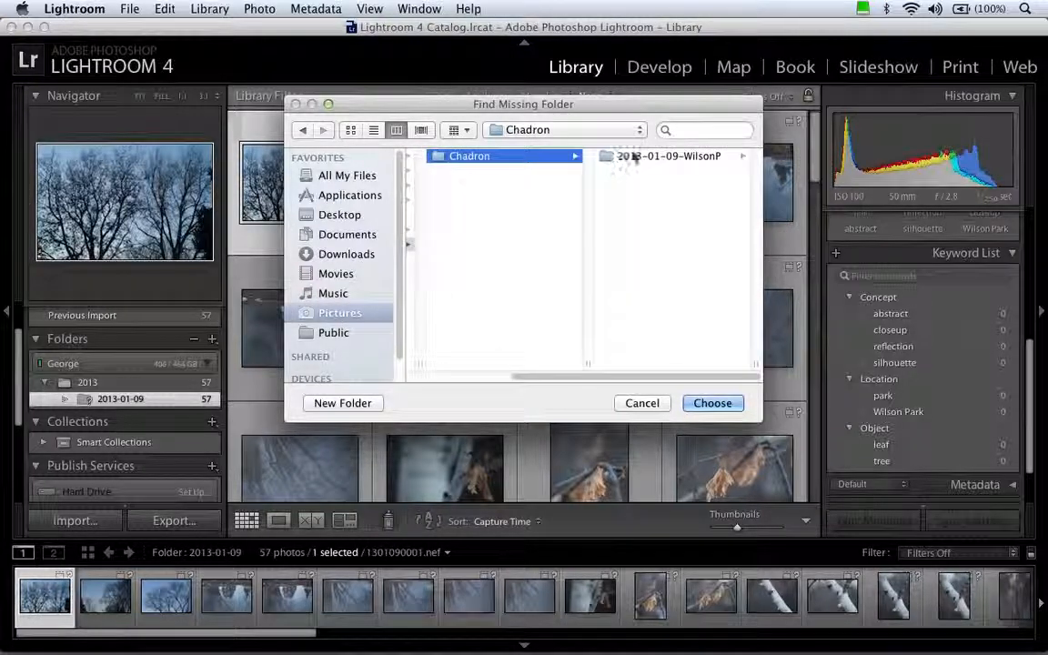
{"action": "left_click", "coordinate": [643, 157]}
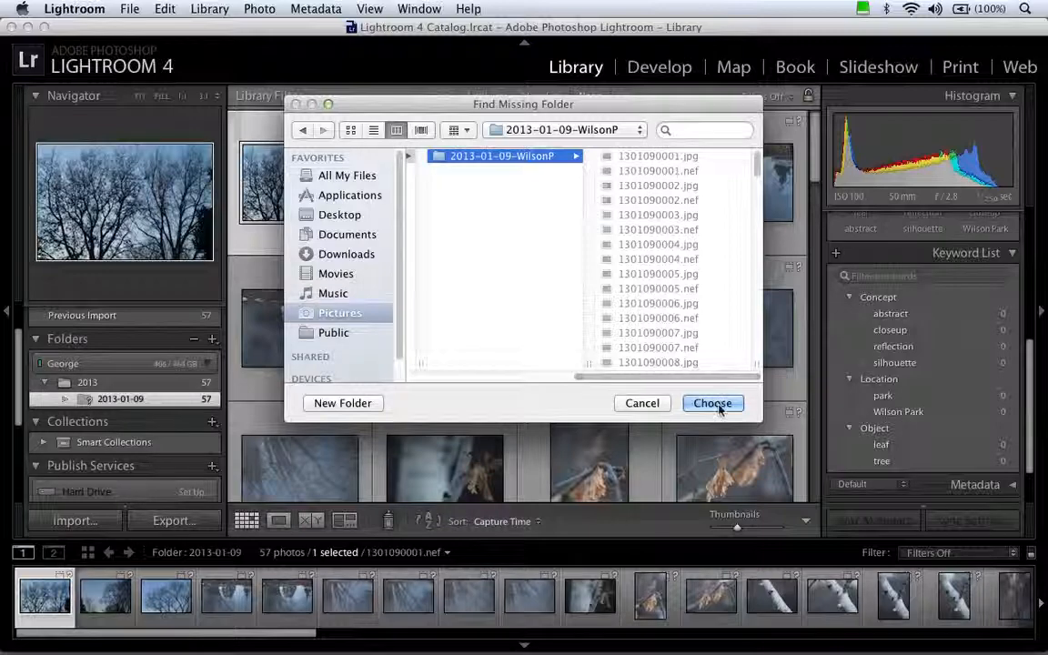
{"action": "left_click", "coordinate": [714, 401]}
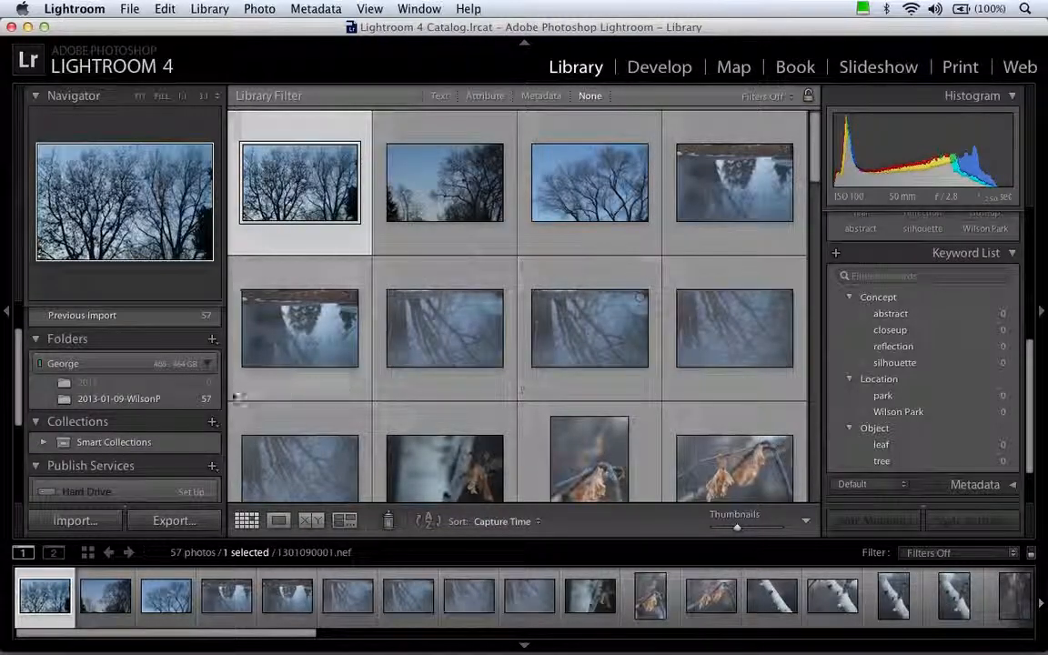
{"action": "left_click", "coordinate": [141, 401]}
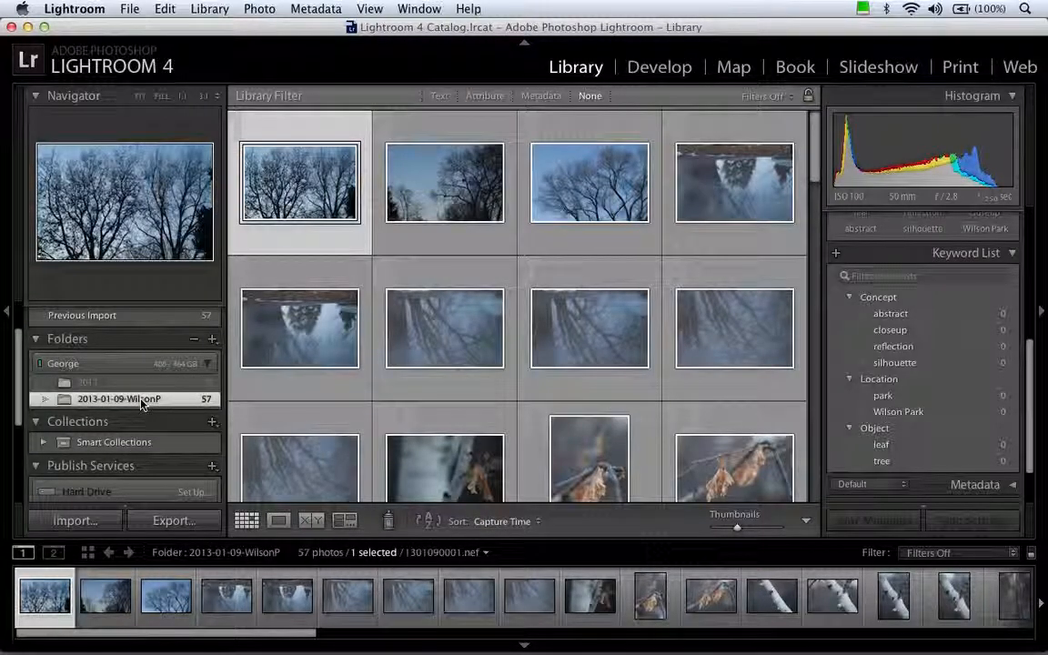
{"action": "right_click", "coordinate": [135, 401]}
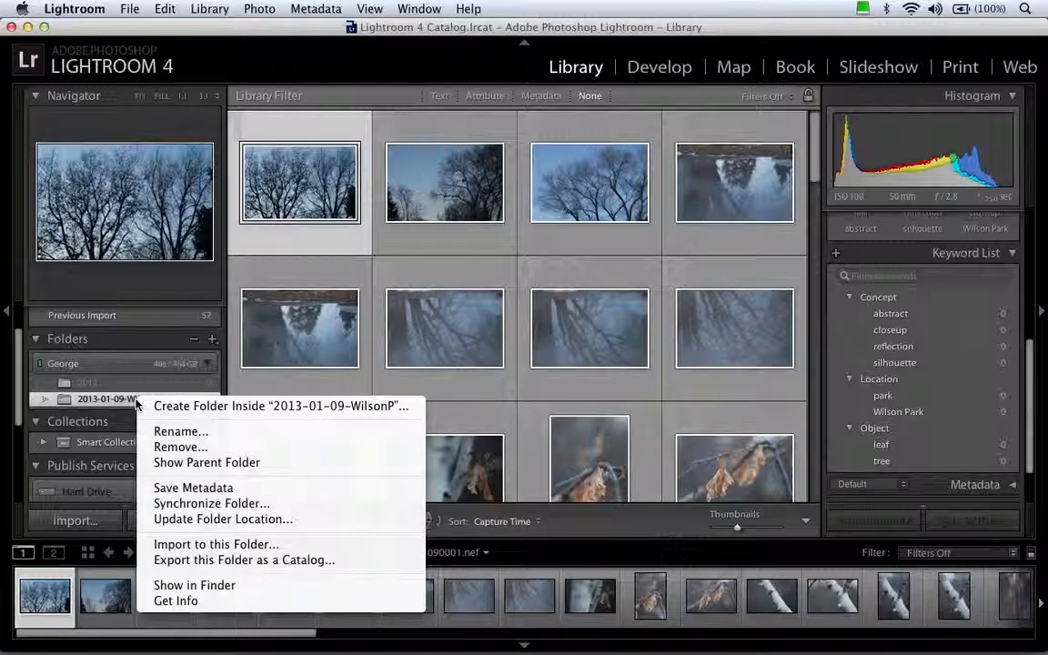
{"action": "left_click", "coordinate": [178, 462]}
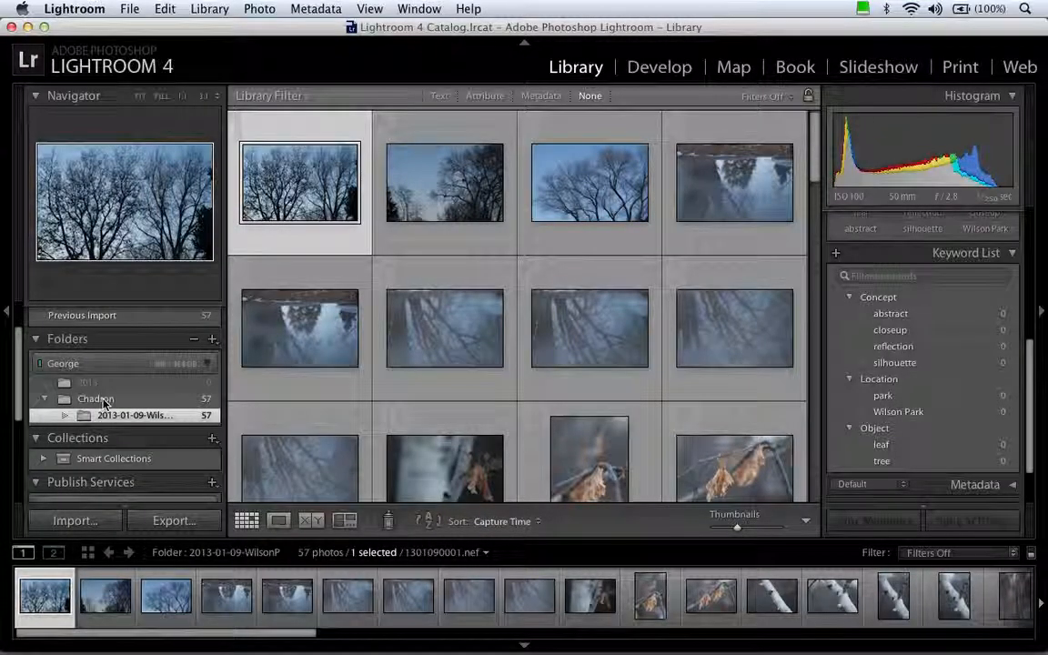
{"action": "left_click", "coordinate": [103, 402]}
{"action": "right_click", "coordinate": [103, 401]}
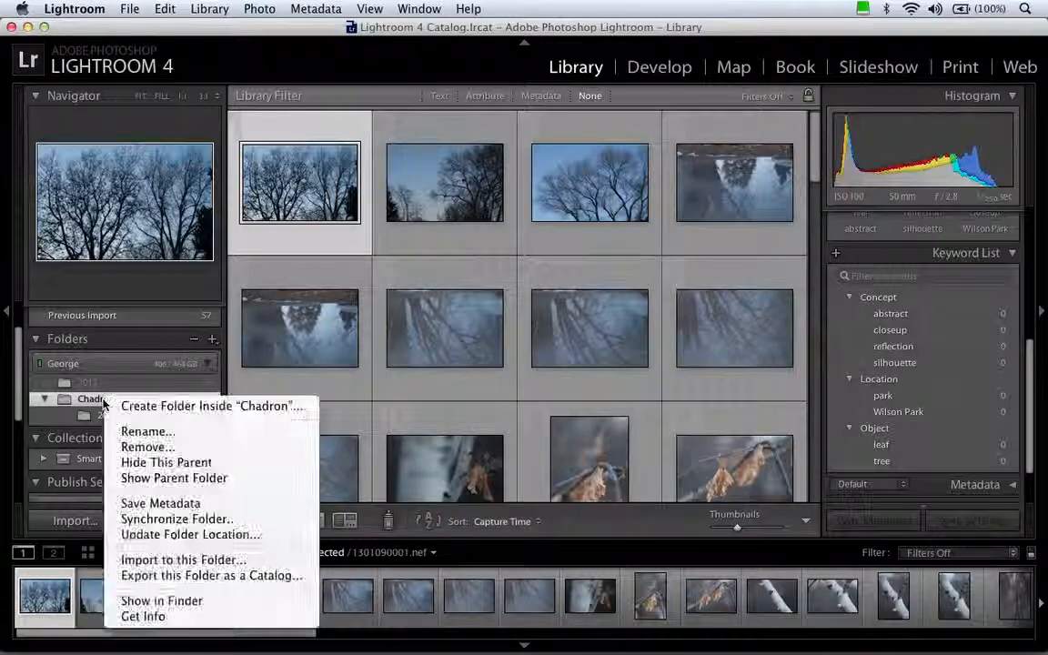
{"action": "left_click", "coordinate": [187, 476]}
- Expand the Chadron folder in the catalog and select the 2013-01-09-WilsonP folder inside it
{"action": "scroll", "coordinate": [134, 414], "scroll_direction": "down", "scroll_amount": 3}
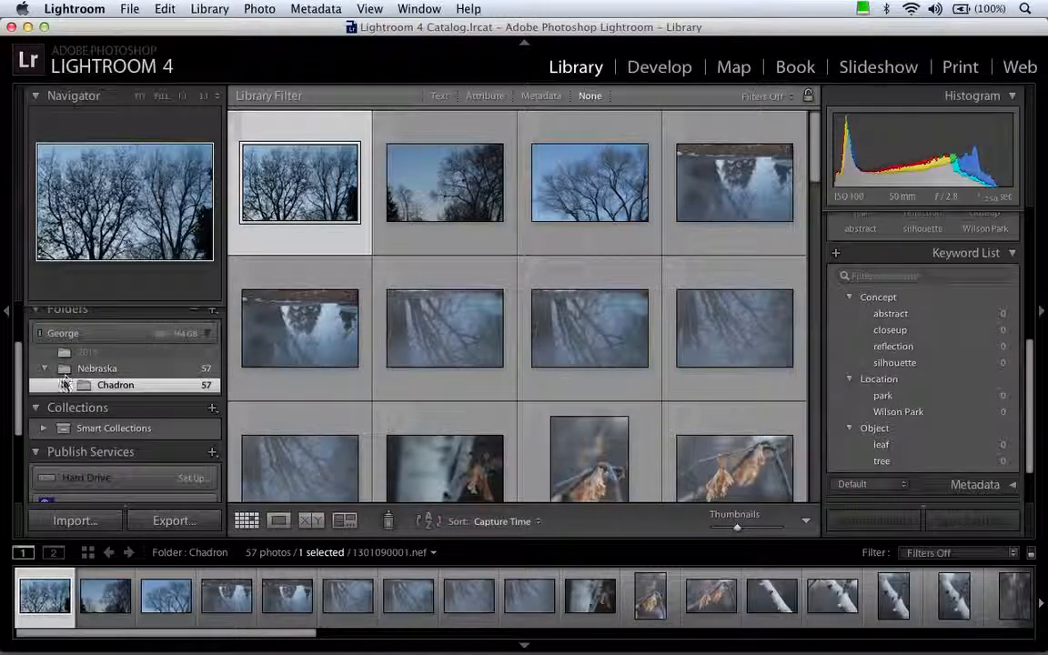
{"action": "left_click", "coordinate": [65, 385]}
{"action": "scroll", "coordinate": [74, 377], "scroll_direction": "down", "scroll_amount": 2}
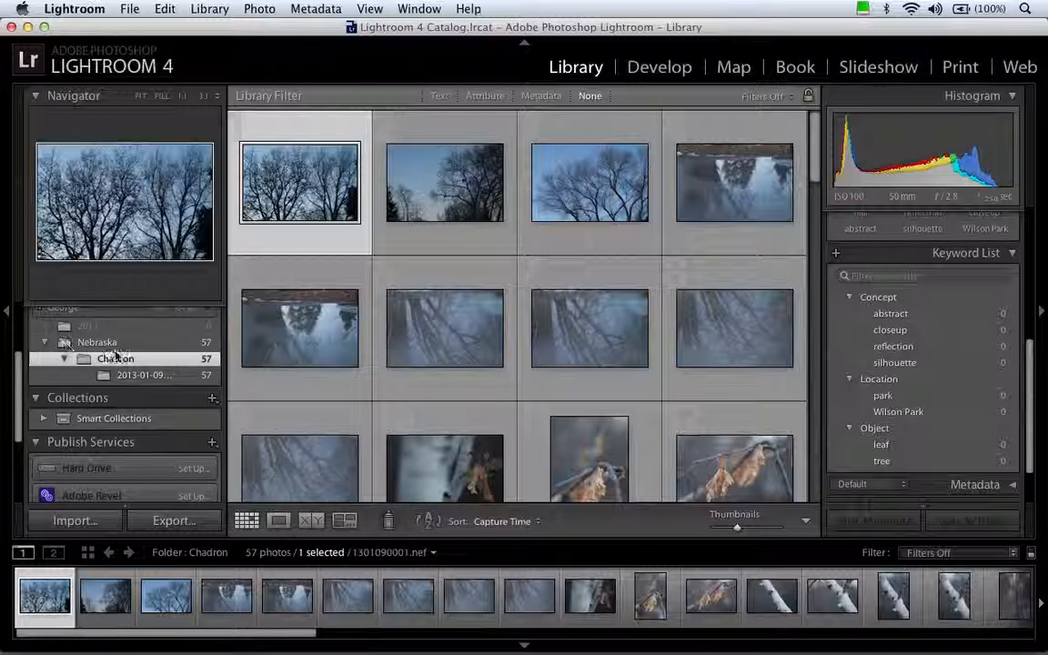
{"action": "left_click", "coordinate": [97, 342]}
{"action": "left_click", "coordinate": [151, 376]}
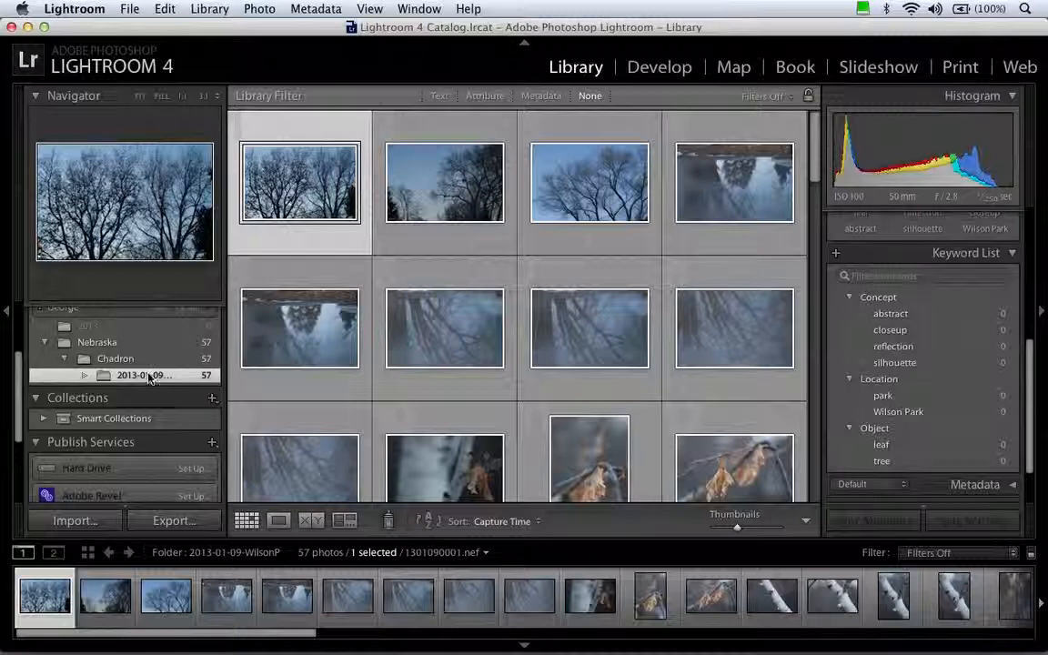
- Collapse the Keyword List and Keywording sections
{"action": "left_click", "coordinate": [978, 254]}
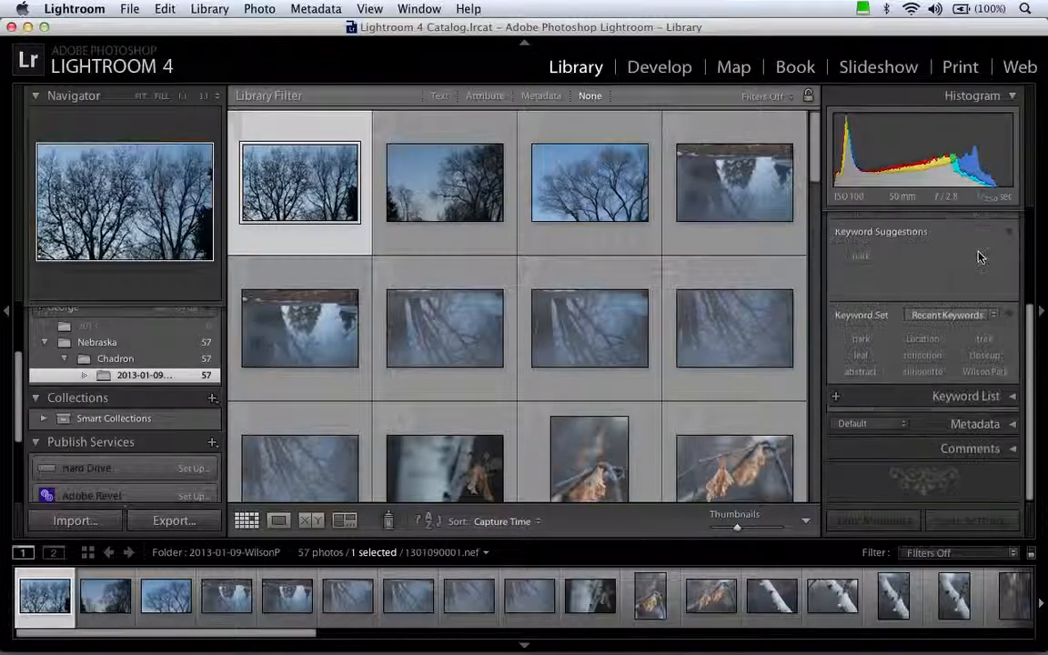
{"action": "left_click", "coordinate": [992, 250]}
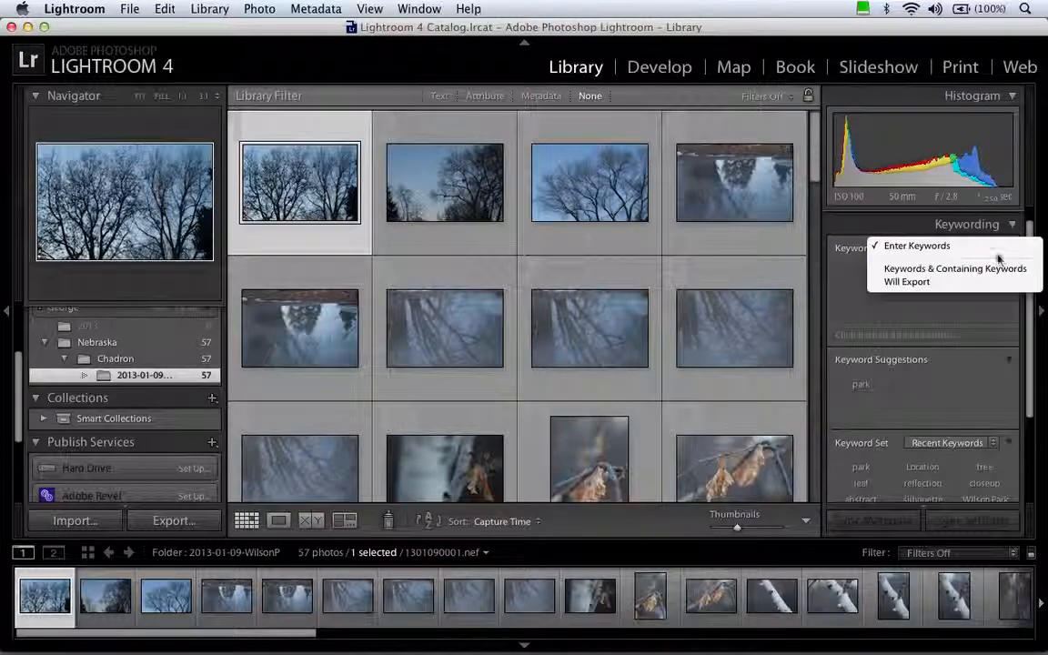
{"action": "left_click", "coordinate": [926, 238]}
{"action": "left_click", "coordinate": [1009, 226]}
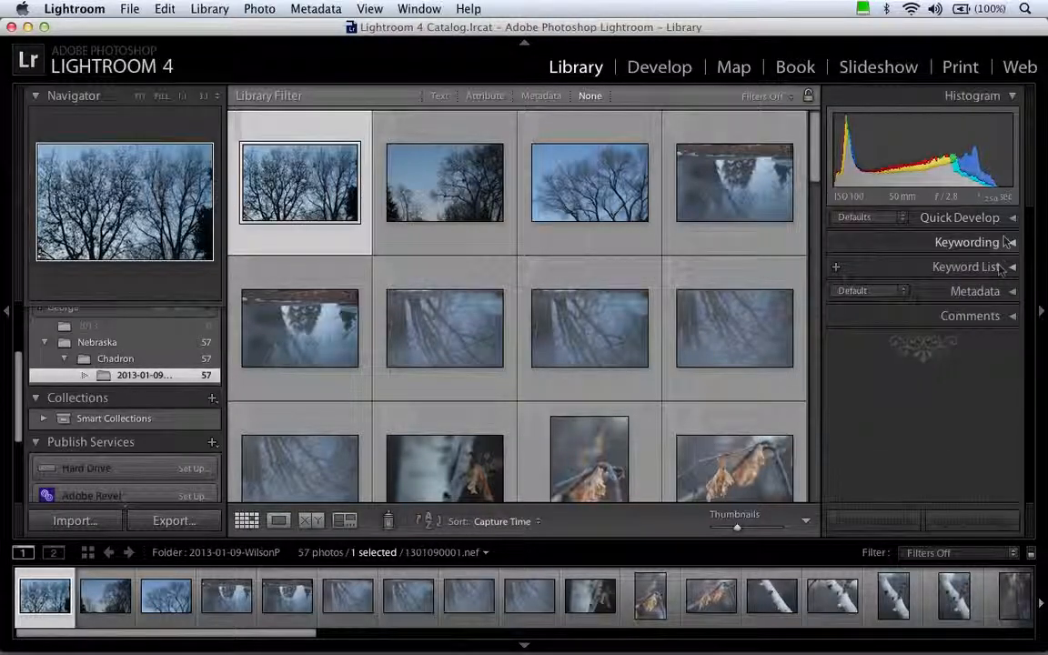
- Expand the Metadata section, set its view to Location and review the first photo's location fields
{"action": "left_click", "coordinate": [993, 293]}
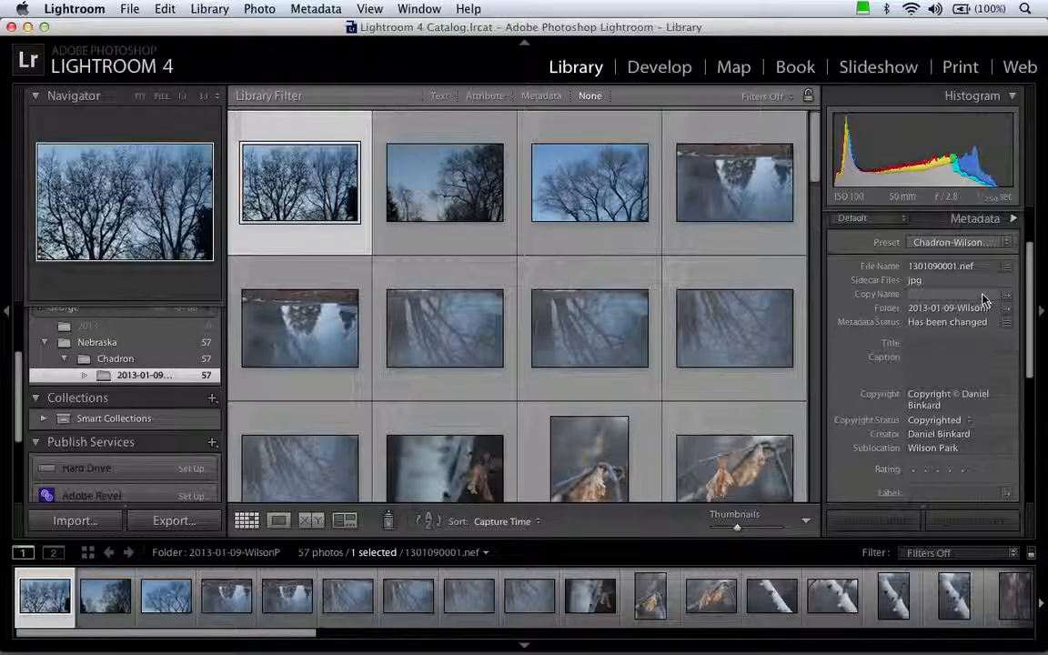
{"action": "scroll", "coordinate": [878, 320], "scroll_direction": "down", "scroll_amount": 1}
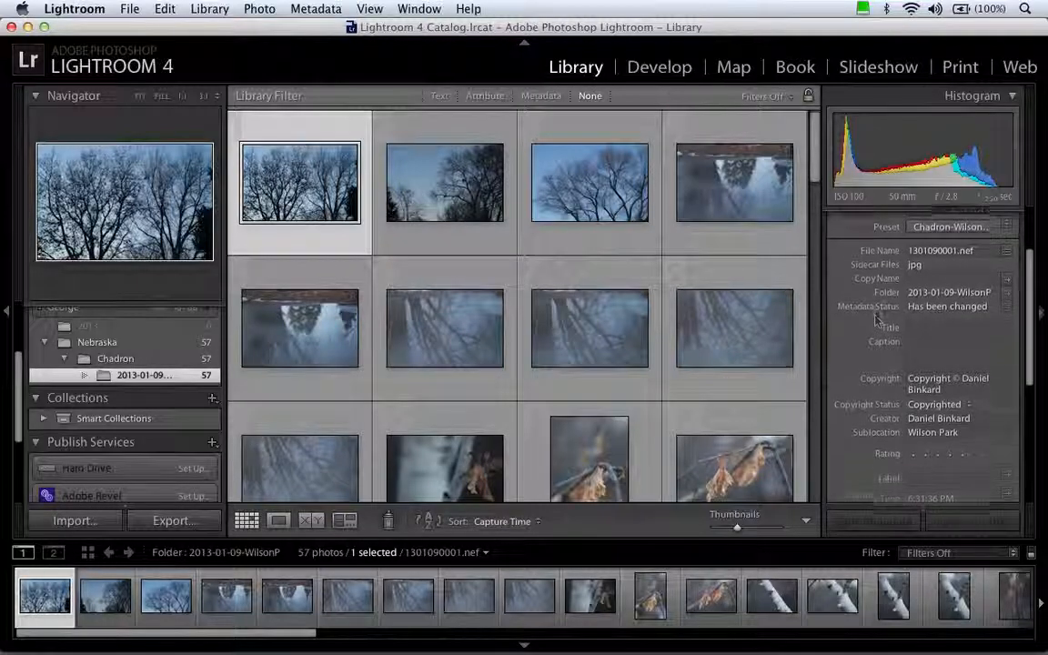
{"action": "scroll", "coordinate": [878, 319], "scroll_direction": "up", "scroll_amount": 3}
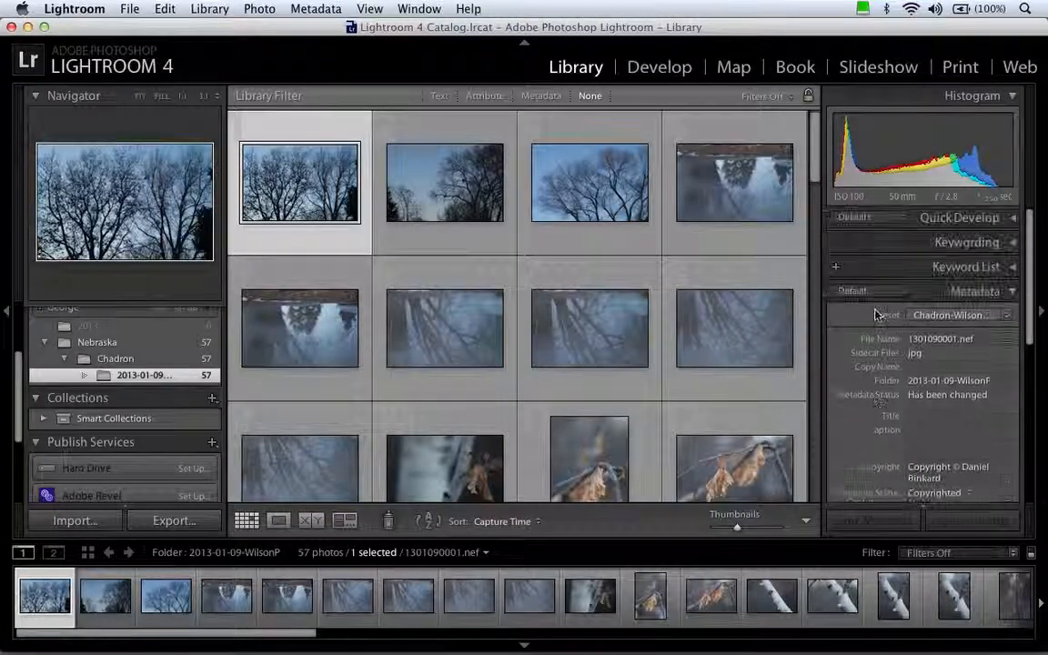
{"action": "left_click", "coordinate": [896, 291]}
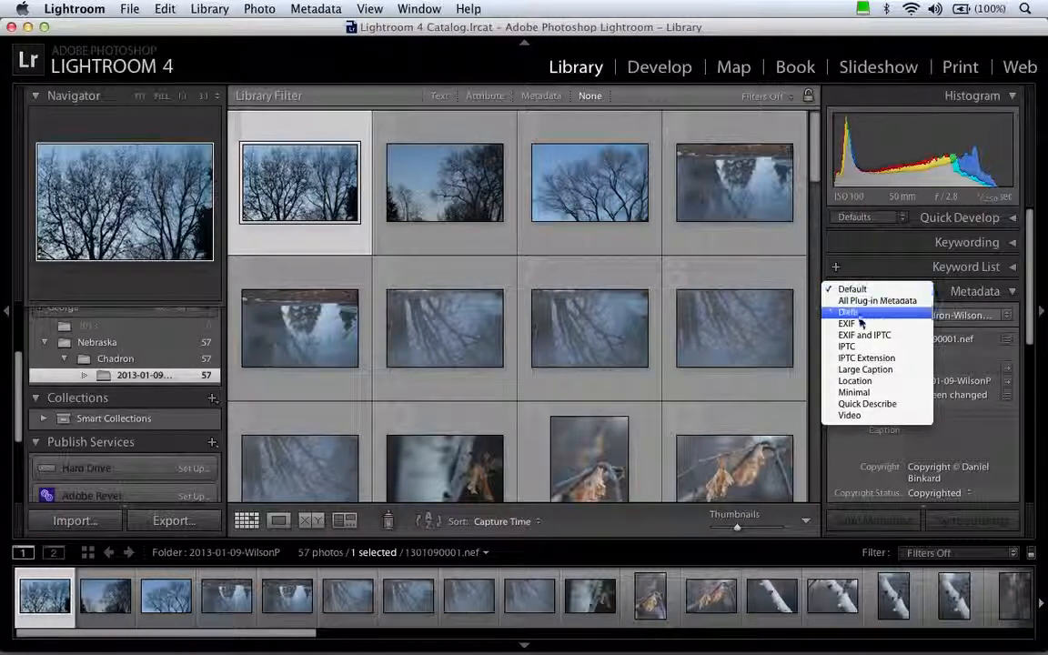
{"action": "left_click", "coordinate": [856, 381]}
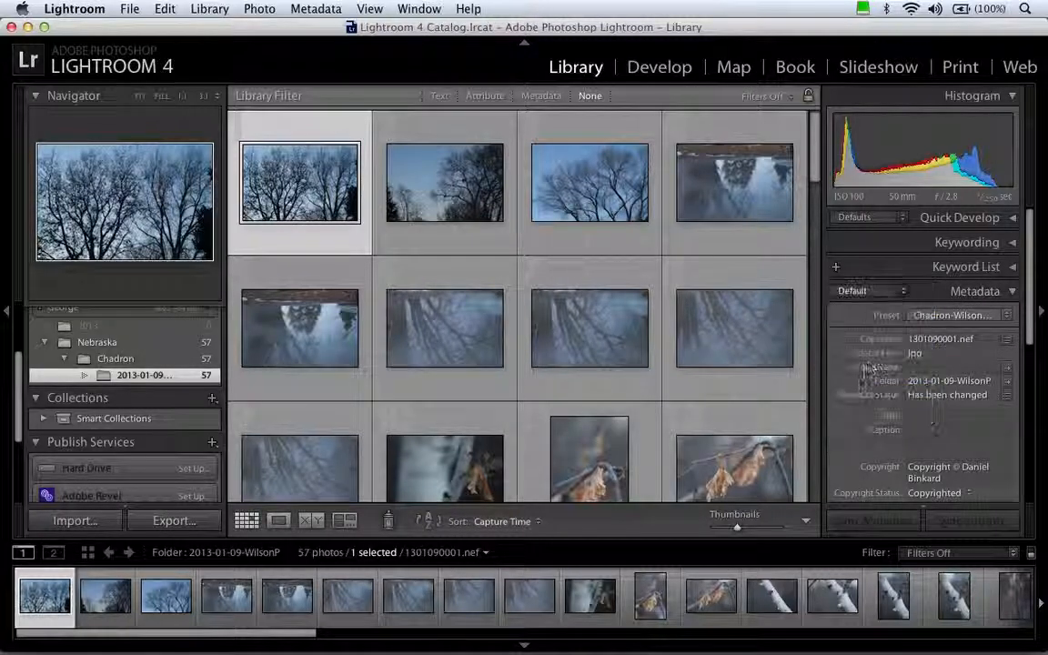
{"action": "scroll", "coordinate": [866, 335], "scroll_direction": "down", "scroll_amount": 4}
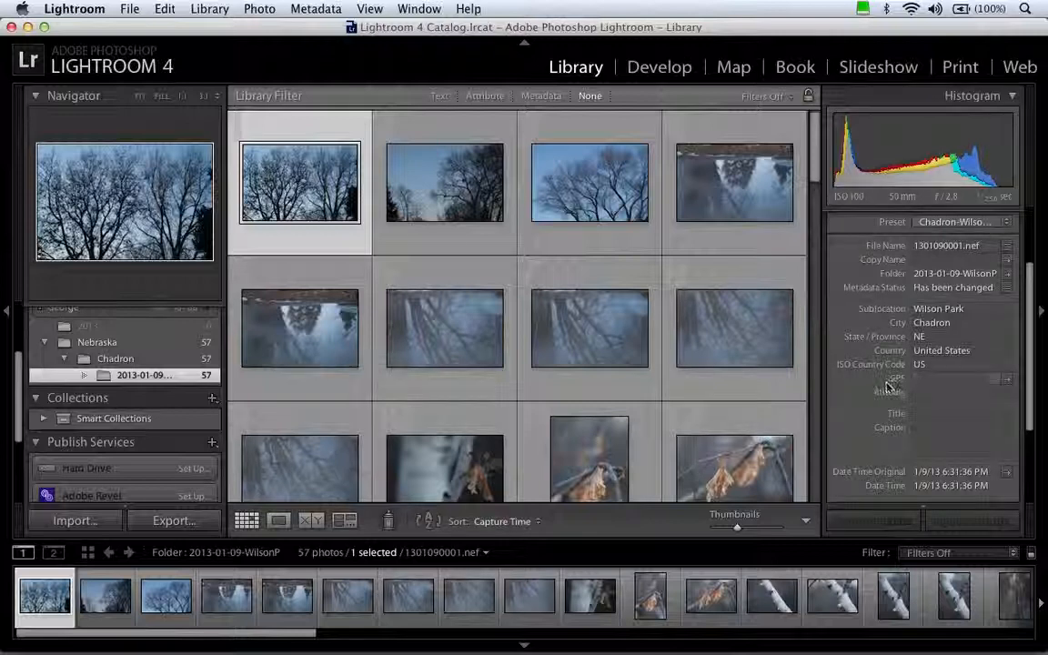
{"action": "scroll", "coordinate": [890, 387], "scroll_direction": "down", "scroll_amount": 2}
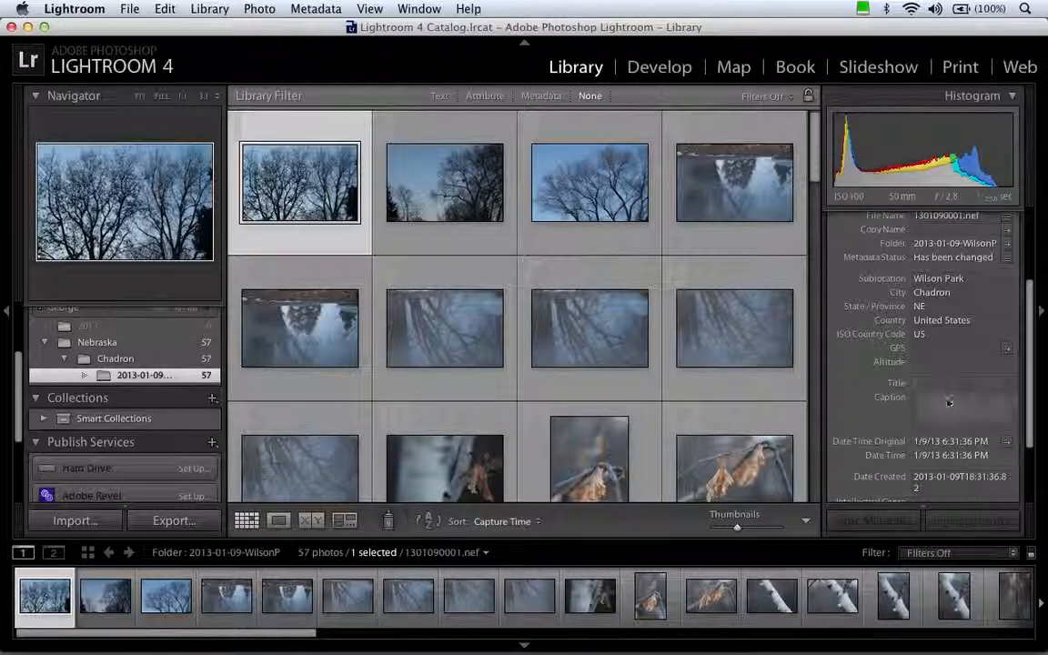
{"action": "scroll", "coordinate": [874, 357], "scroll_direction": "up", "scroll_amount": 2}
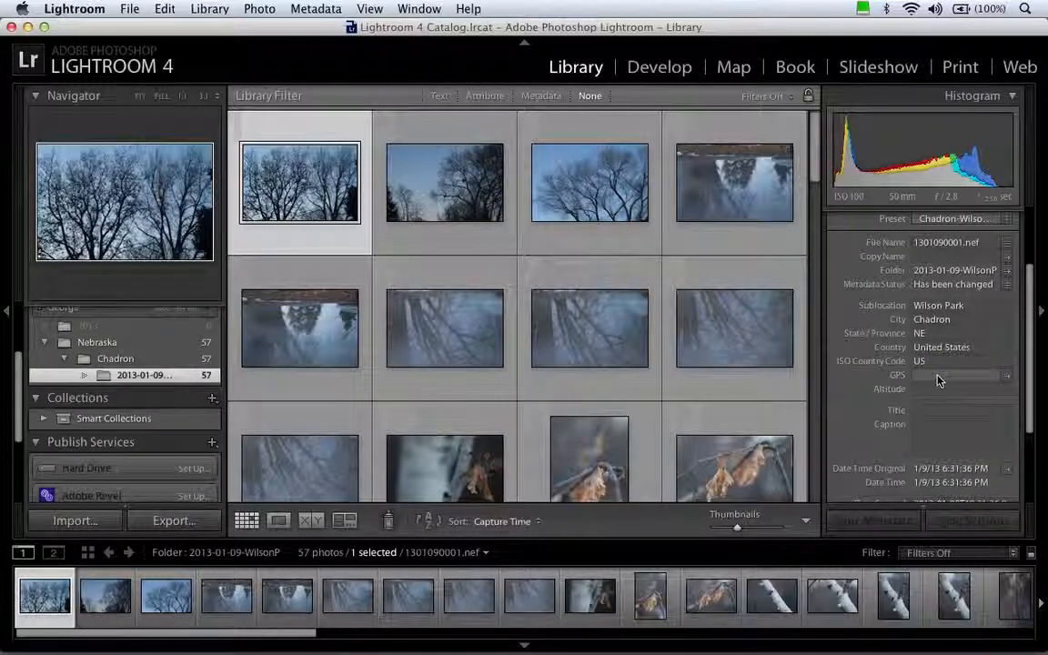
- Switch to the Map module, dismiss the marker legend and set the map style to Road Map
{"action": "left_click", "coordinate": [734, 68]}
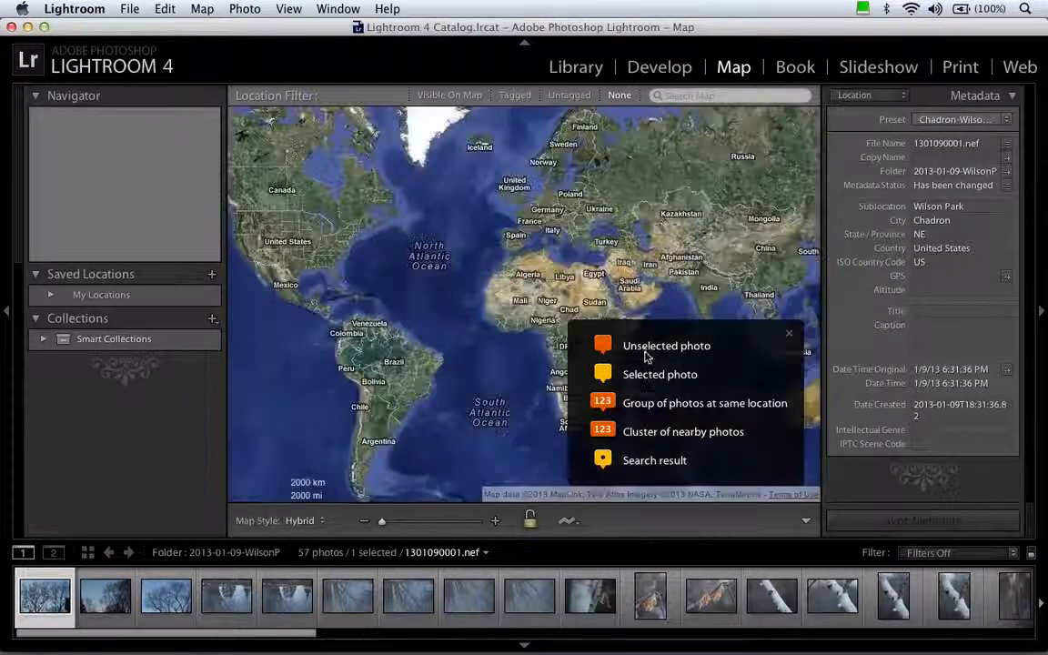
{"action": "left_click", "coordinate": [790, 338]}
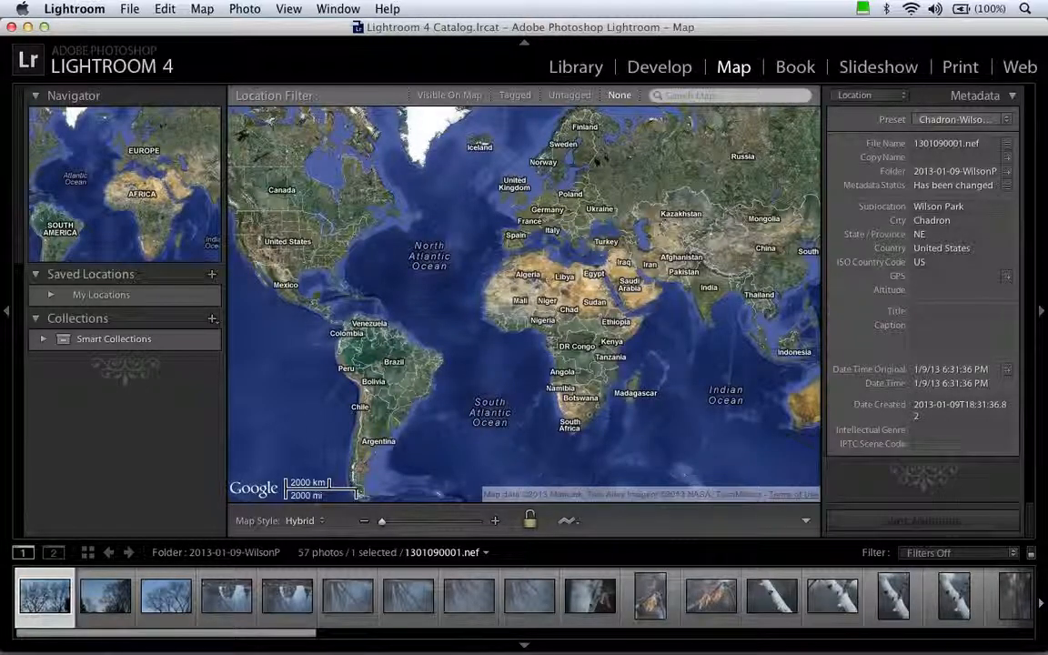
{"action": "left_click", "coordinate": [315, 526]}
{"action": "left_click", "coordinate": [318, 532]}
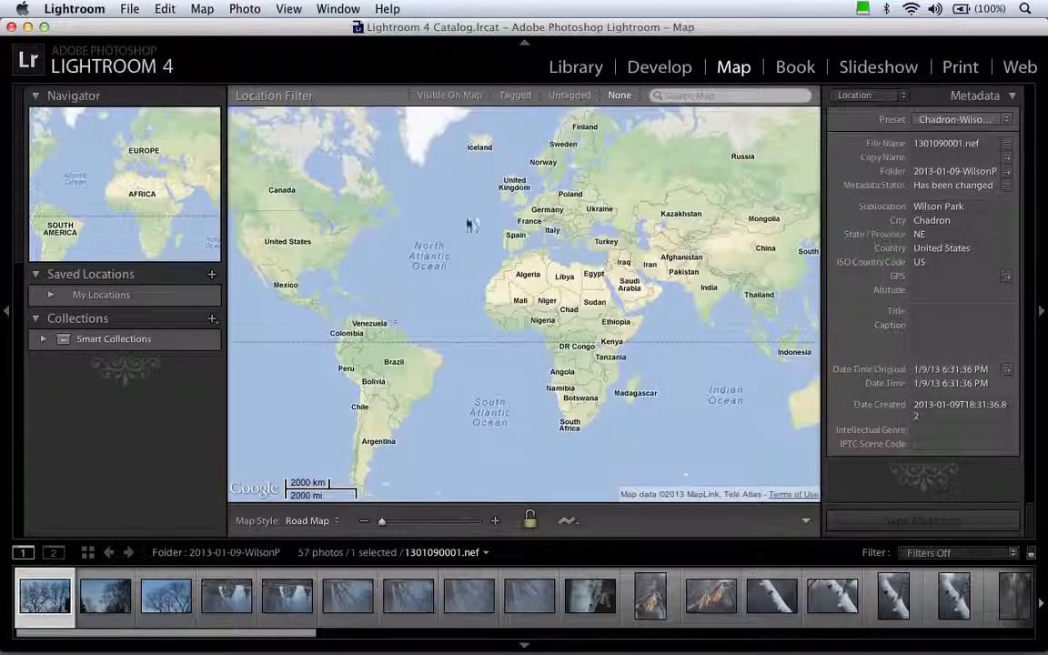
- Search the map for "chadron, ne" and zoom in to center the view on Wilson Park
{"action": "left_click", "coordinate": [688, 97]}
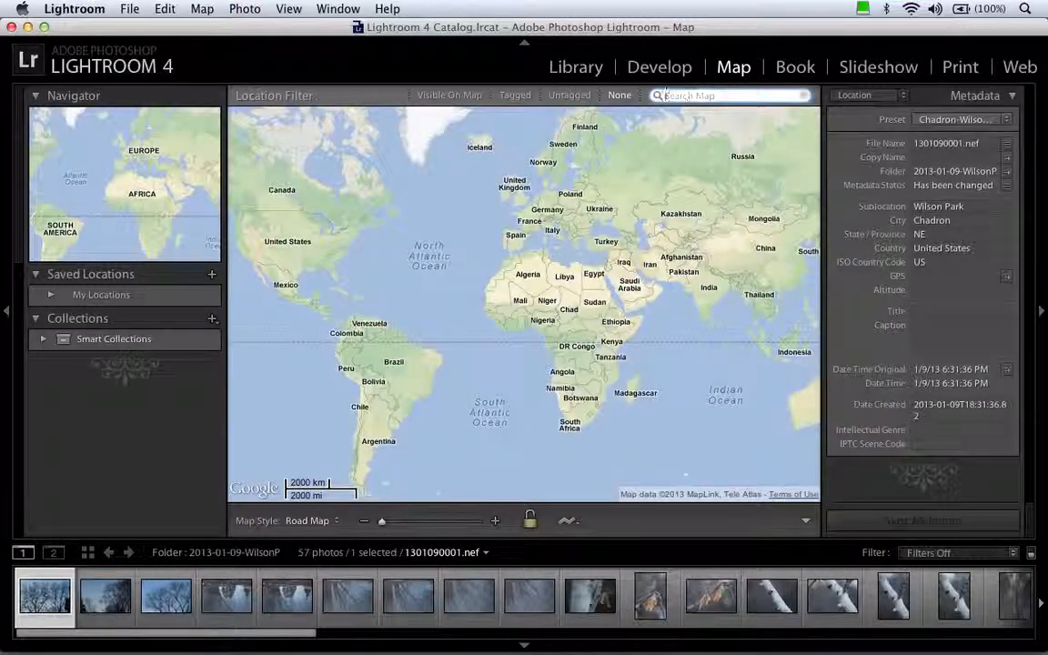
{"action": "type", "text": "chadron, ne"}
{"action": "key", "text": "Return"}
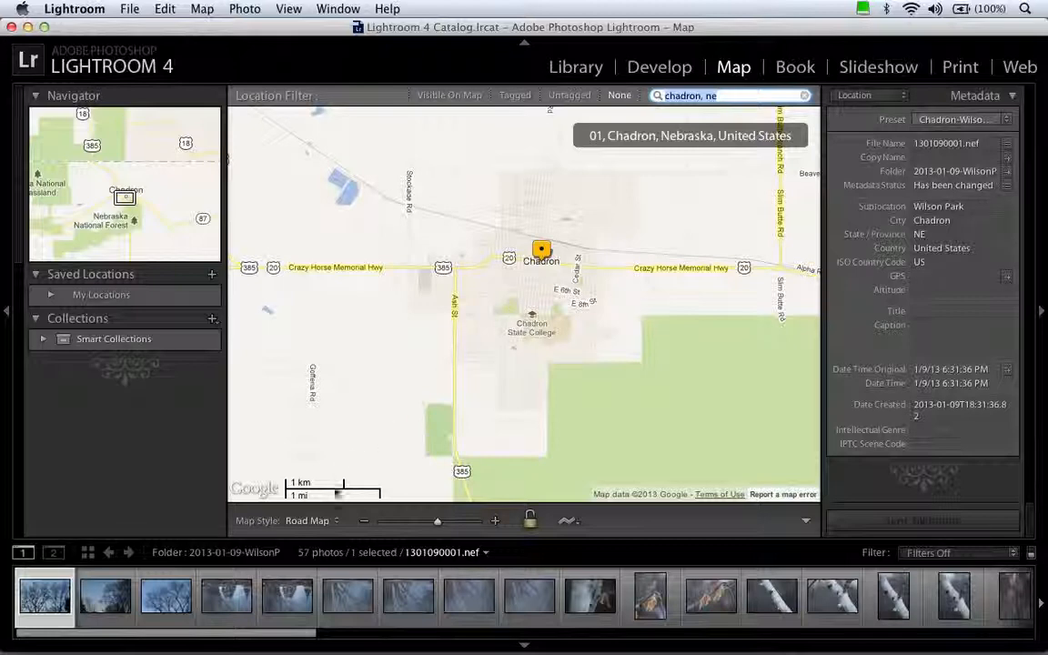
{"action": "left_click", "coordinate": [495, 520]}
{"action": "left_click", "coordinate": [495, 520]}
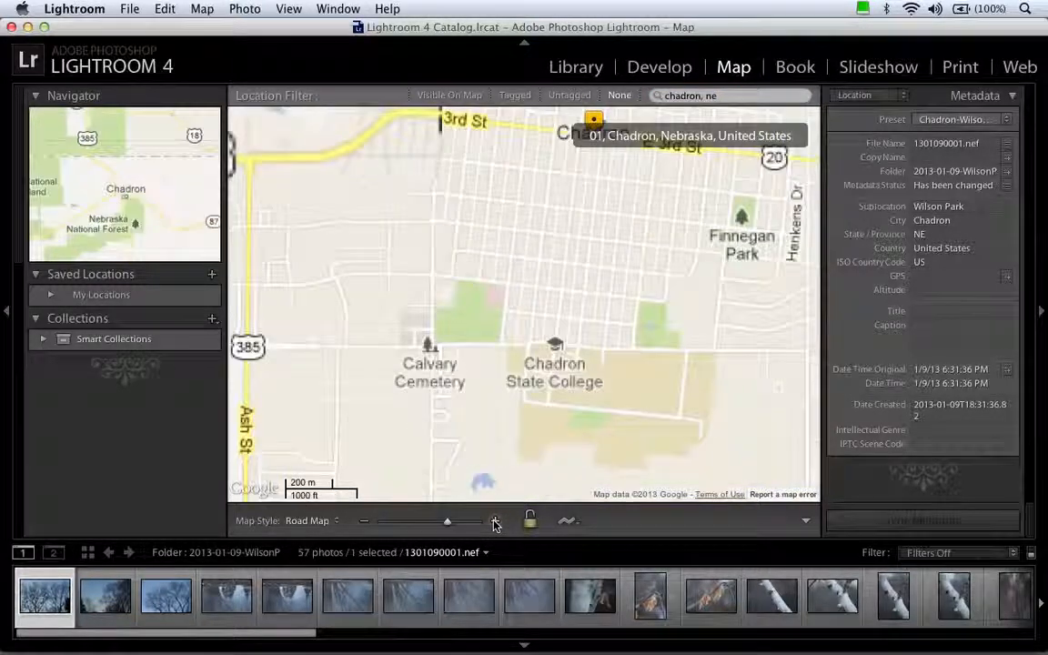
{"action": "left_click", "coordinate": [495, 521]}
{"action": "left_click_drag", "start_coordinate": [456, 409], "coordinate": [662, 364]}
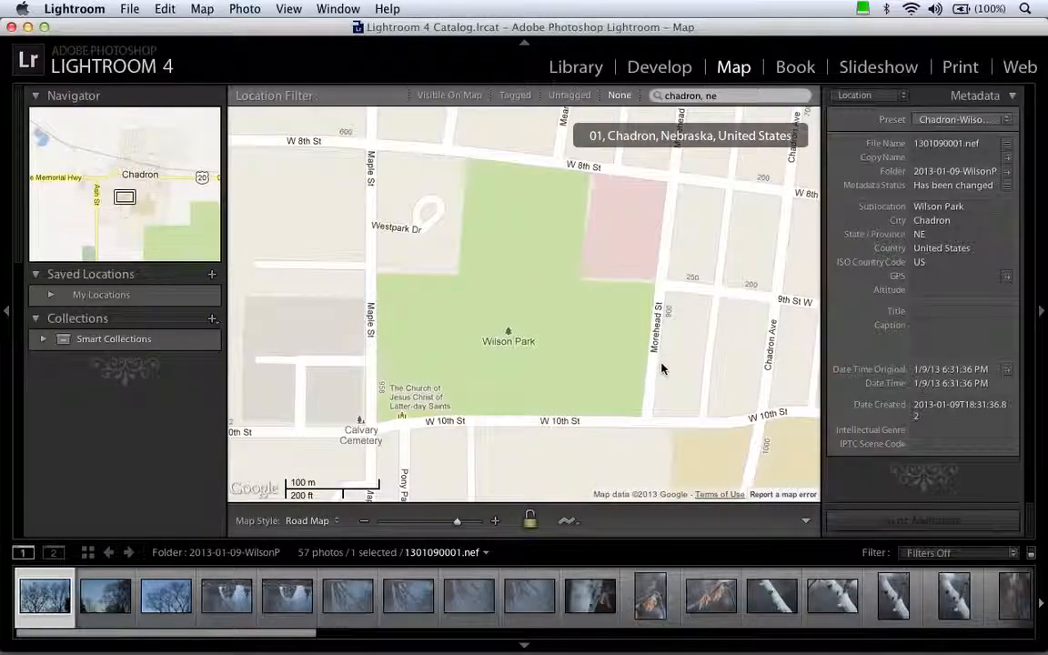
- Set the map style to Satellite and geotag all 57 photos by placing them on Wilson Park
{"action": "left_click", "coordinate": [308, 511]}
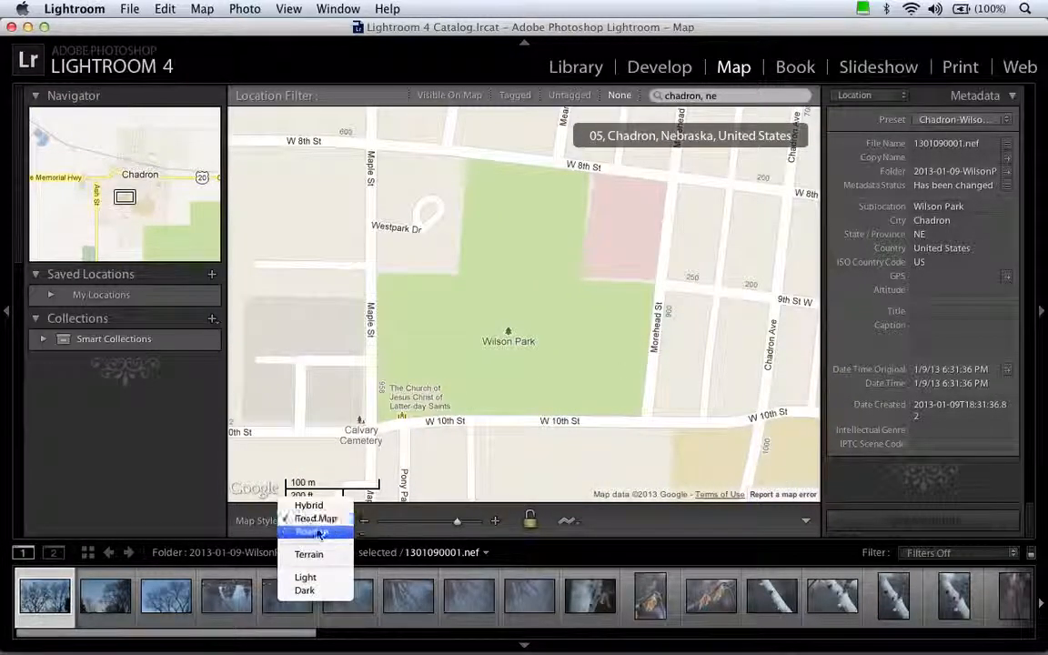
{"action": "left_click", "coordinate": [316, 531]}
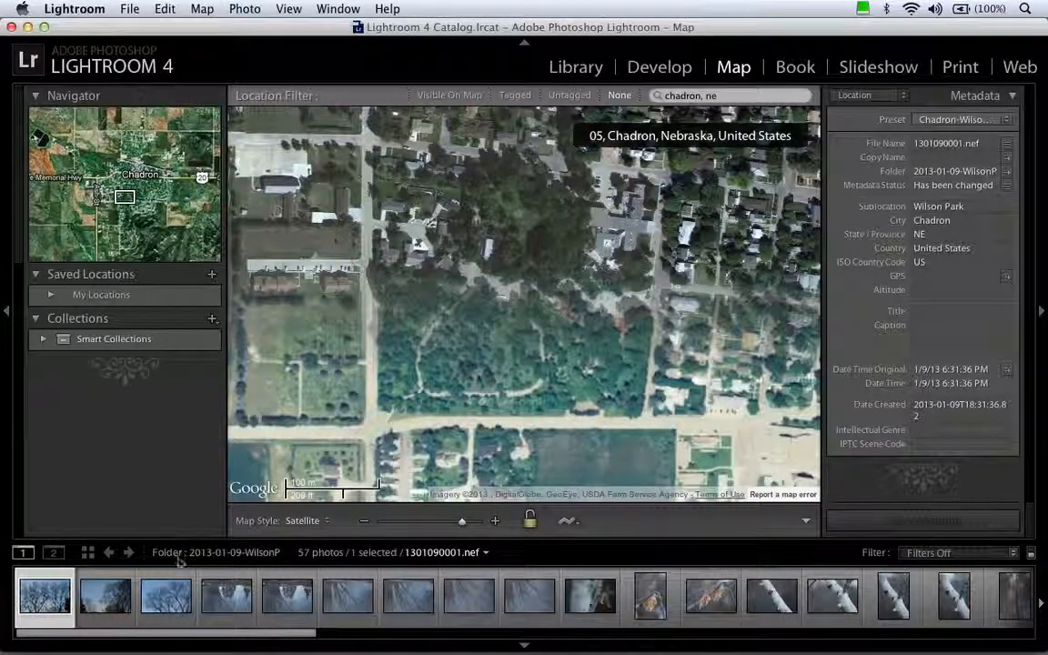
{"action": "key", "text": "super+a"}
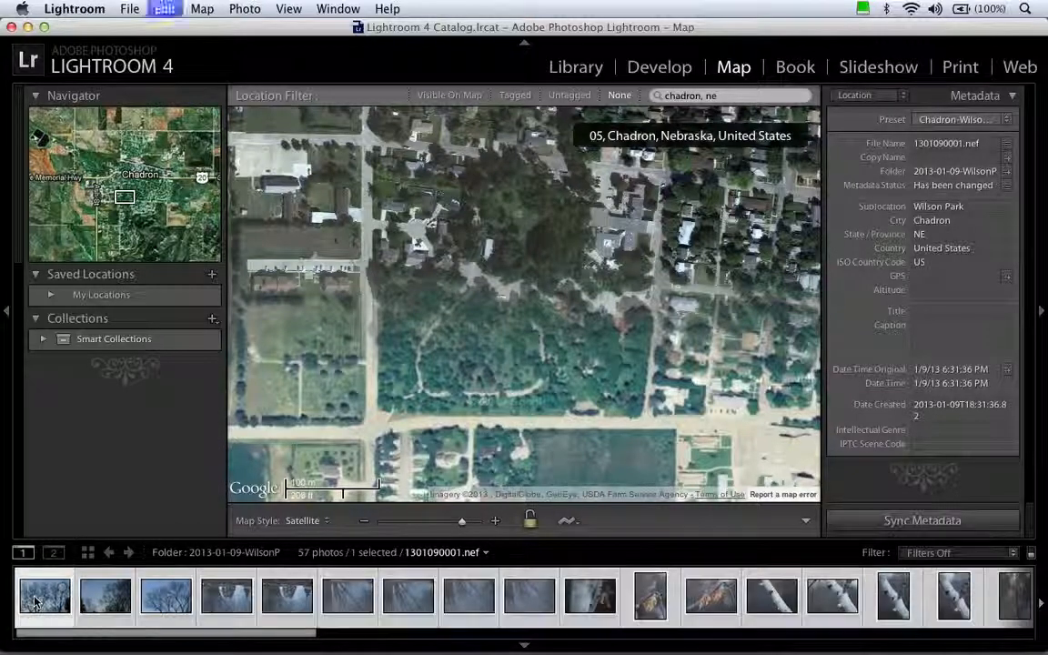
{"action": "left_click_drag", "start_coordinate": [34, 601], "coordinate": [546, 312]}
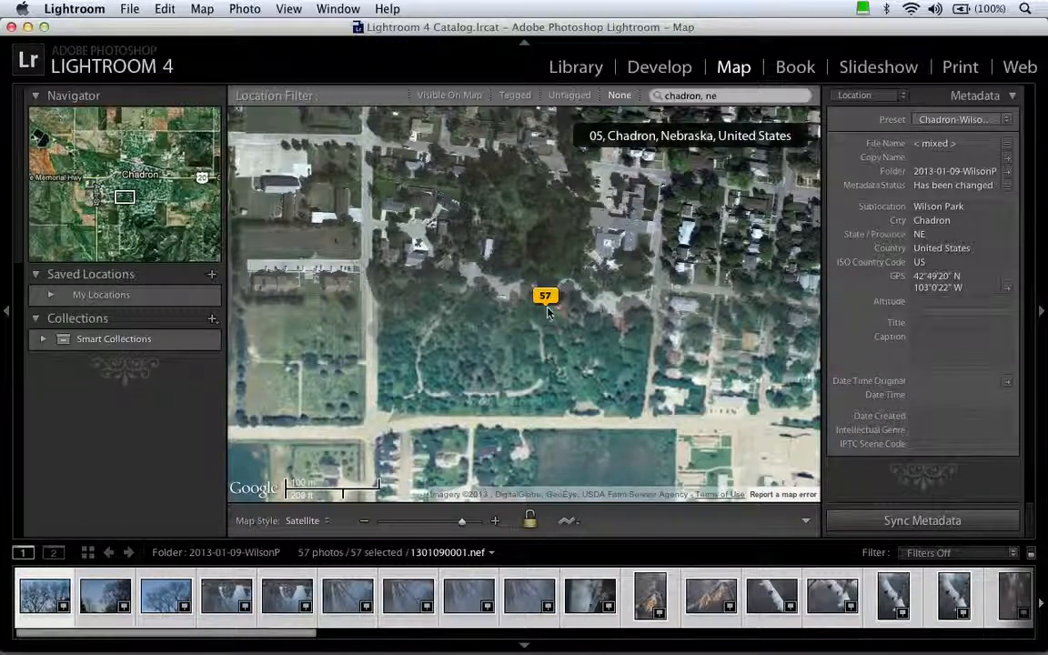
- Preview the marker's photos on the map and browse through the first several
{"action": "mouse_move", "coordinate": [547, 300]}
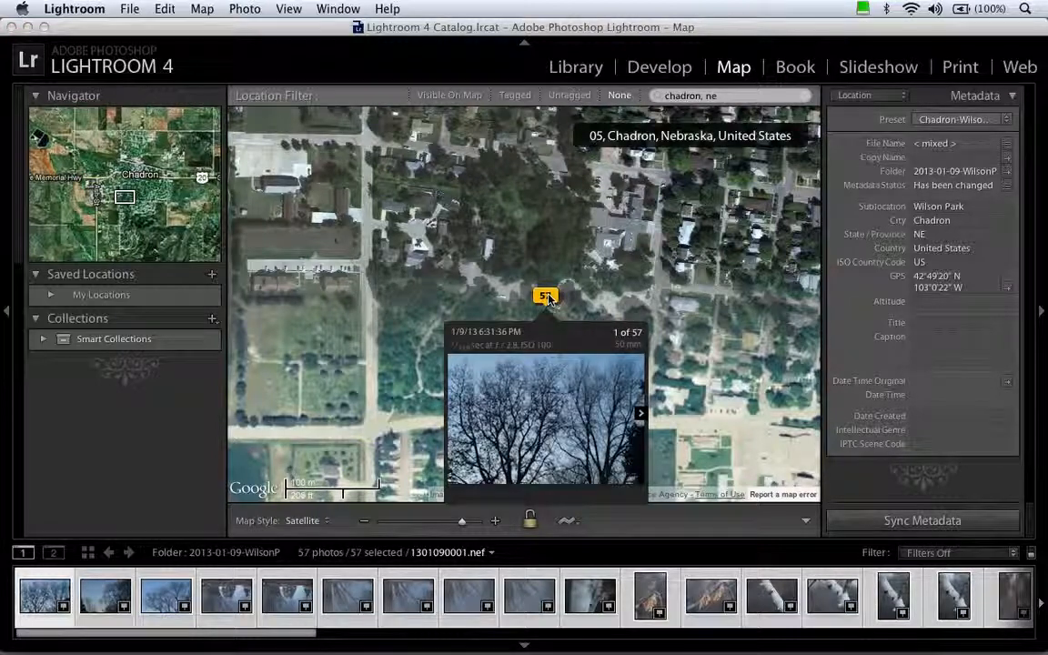
{"action": "left_click", "coordinate": [640, 416]}
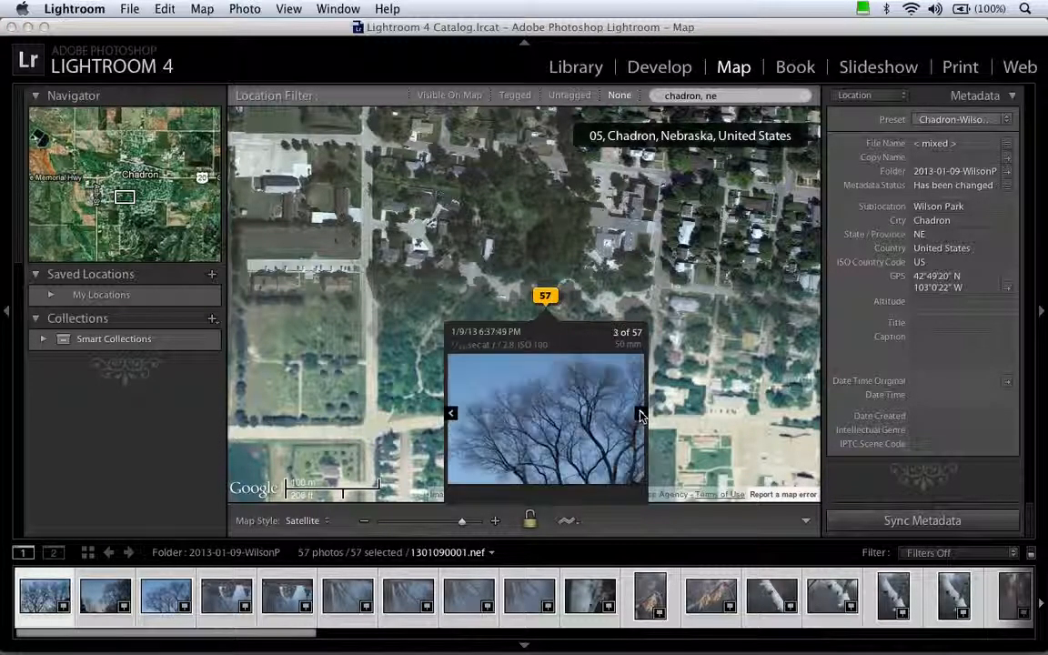
{"action": "left_click", "coordinate": [641, 416]}
{"action": "left_click", "coordinate": [641, 416]}
{"action": "left_click", "coordinate": [640, 416]}
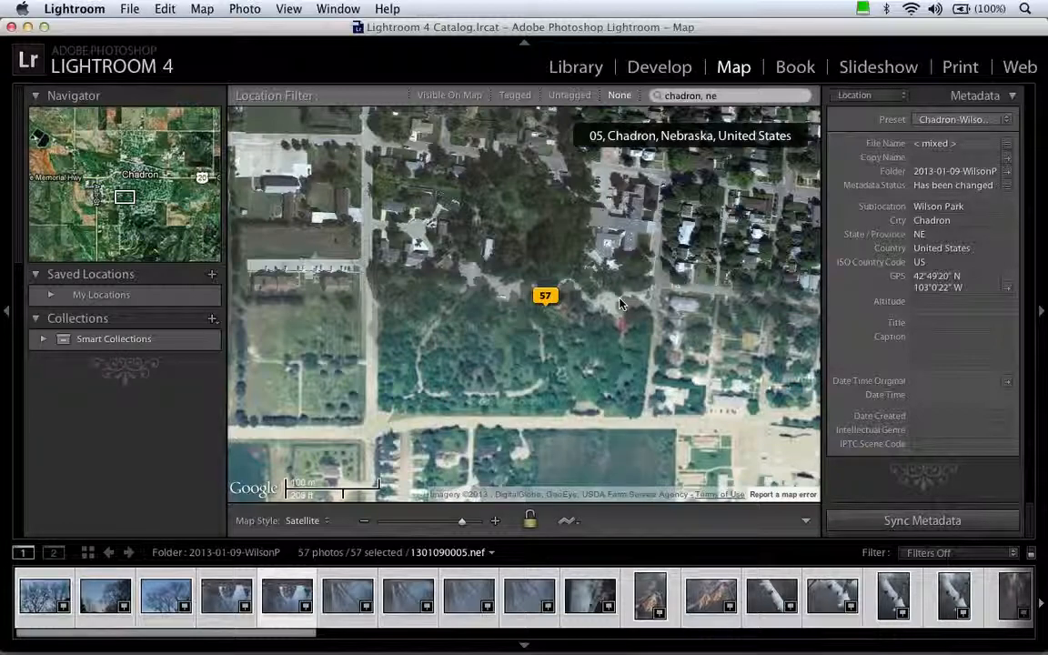
- Switch to the Library, jump to the fourth photo's location on the map and return to the Library grid
{"action": "left_click", "coordinate": [579, 70]}
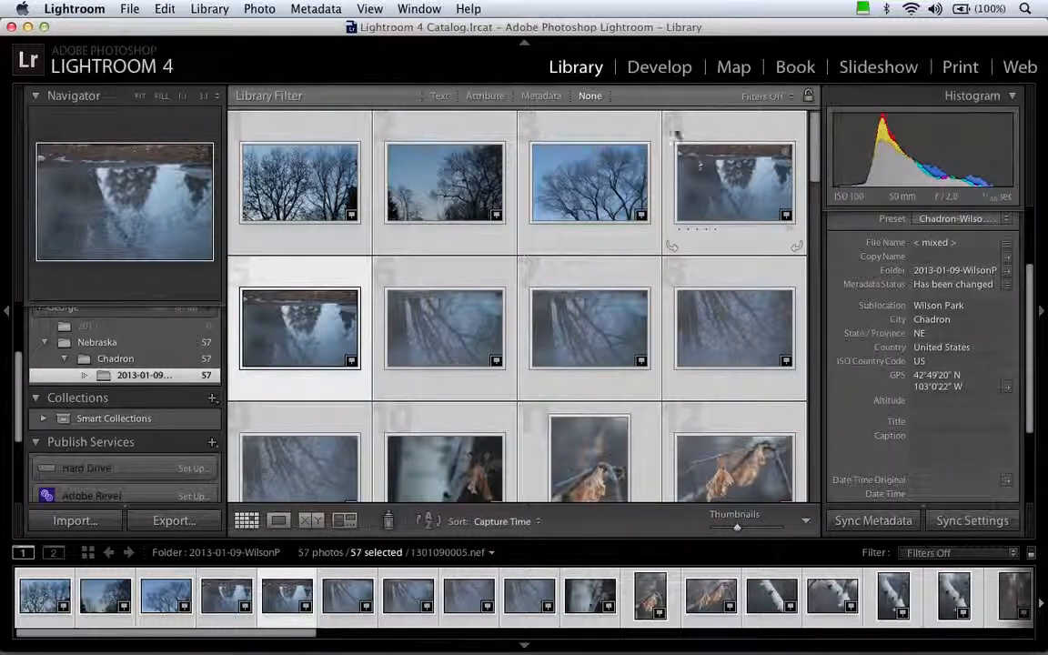
{"action": "left_click", "coordinate": [725, 136]}
{"action": "left_click", "coordinate": [786, 215]}
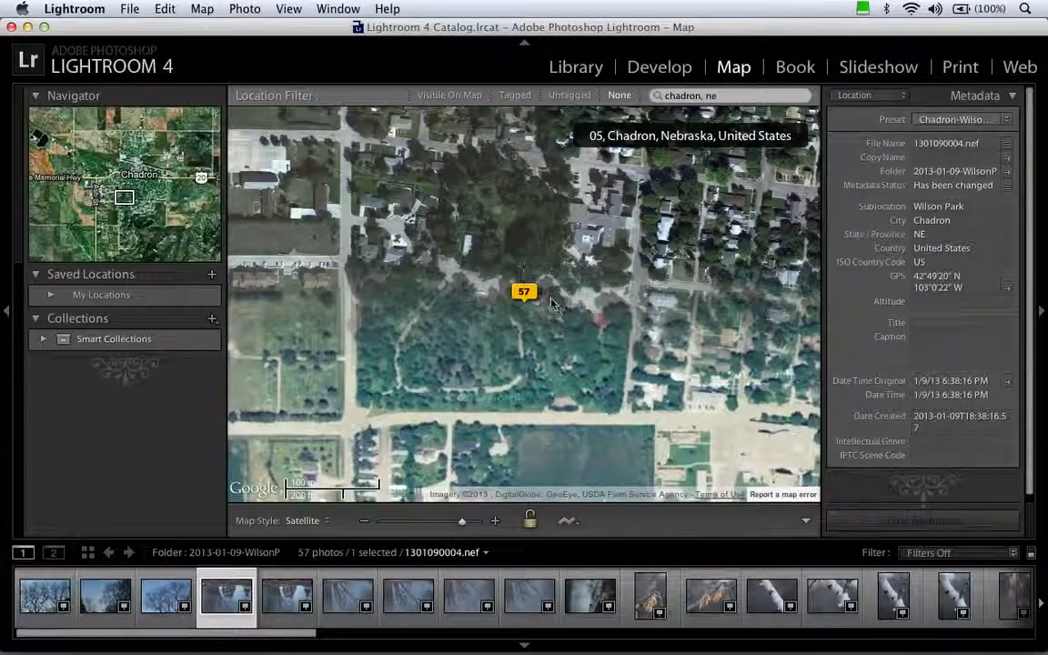
{"action": "left_click", "coordinate": [573, 69]}
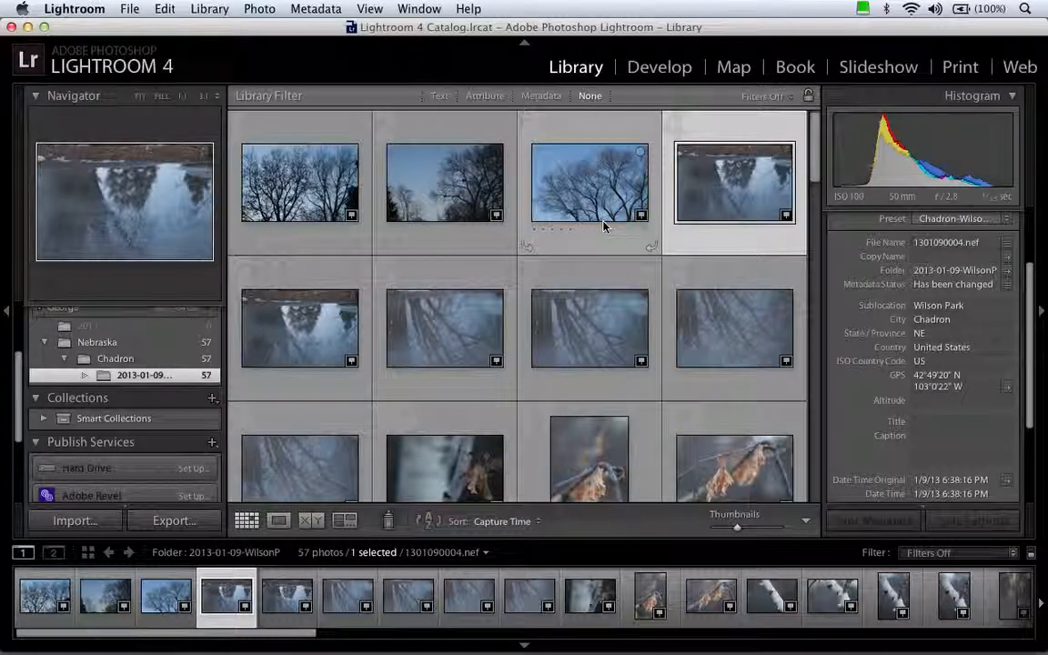
- Collapse the Metadata section and expand the Keyword List
{"action": "scroll", "coordinate": [887, 301], "scroll_direction": "up", "scroll_amount": 3}
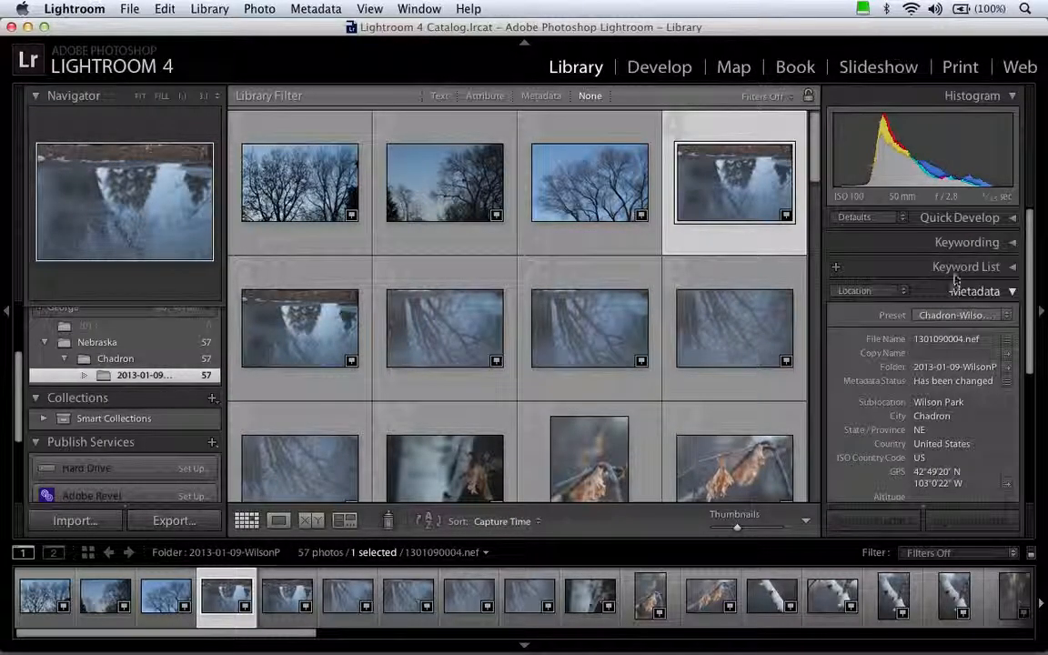
{"action": "left_click", "coordinate": [973, 291]}
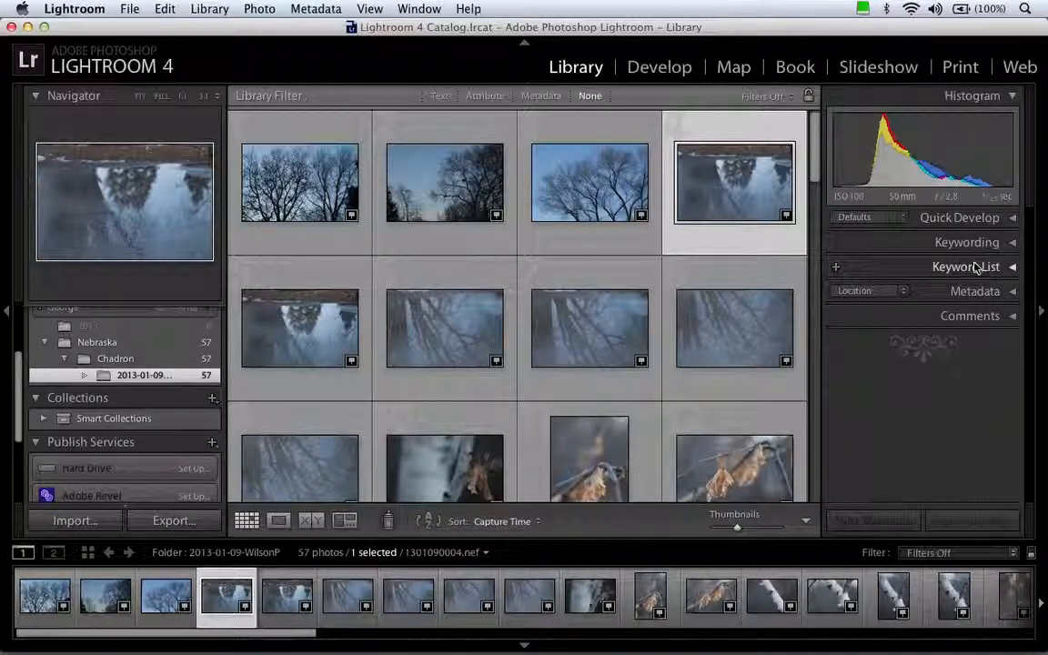
{"action": "left_click", "coordinate": [976, 270]}
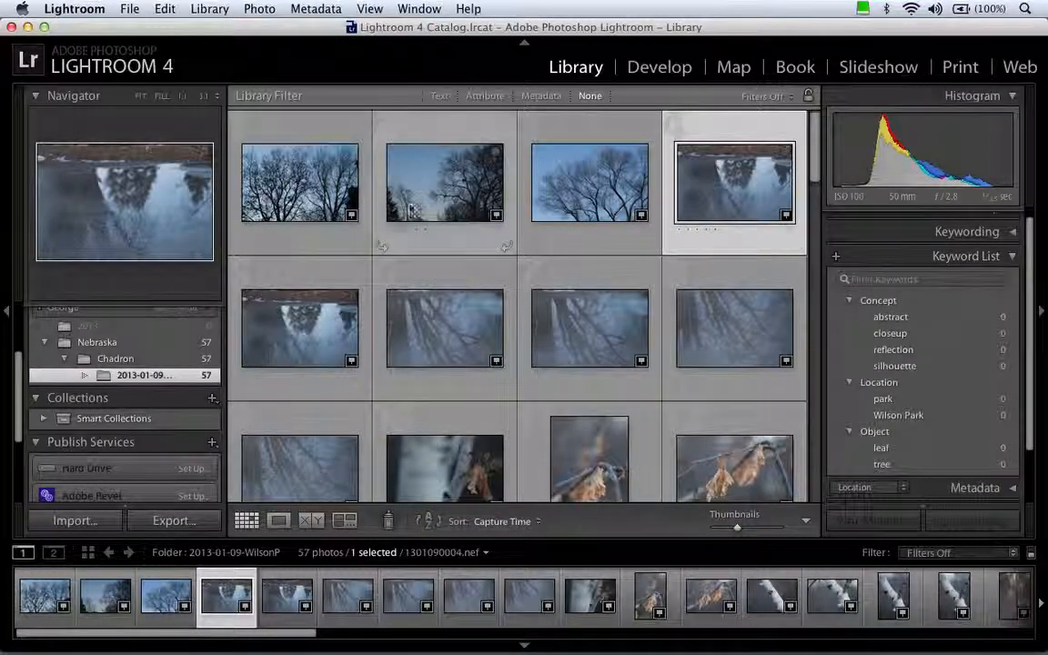
- Assign the Location keywords "park" and "Wilson Park" to all 57 photos in the folder
{"action": "left_click", "coordinate": [315, 178]}
{"action": "key", "text": "super+a"}
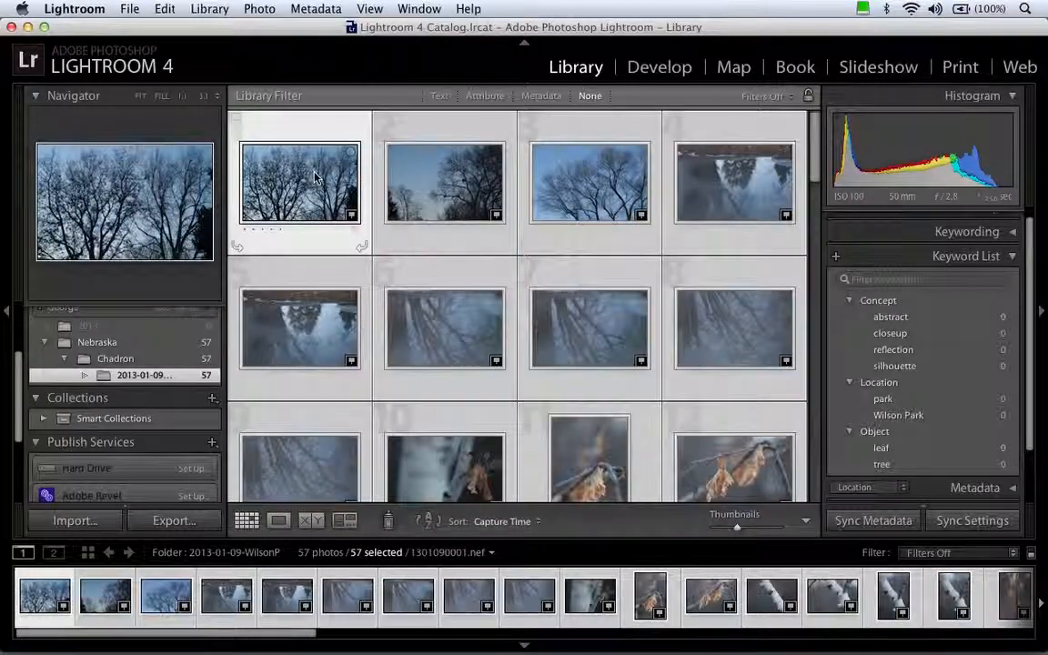
{"action": "left_click", "coordinate": [833, 399]}
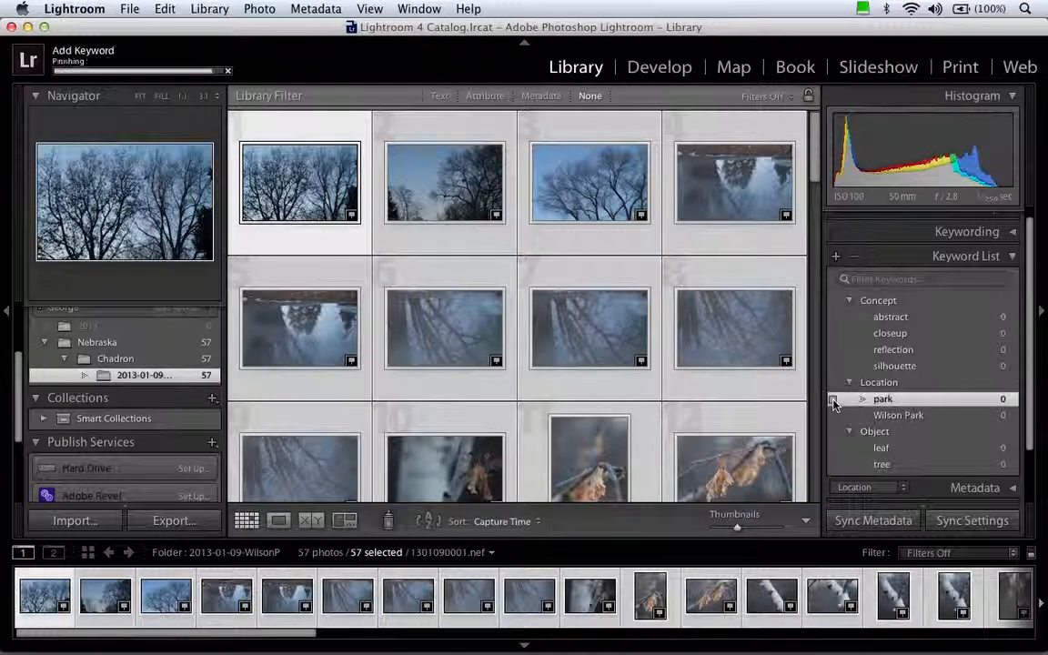
{"action": "left_click", "coordinate": [833, 415]}
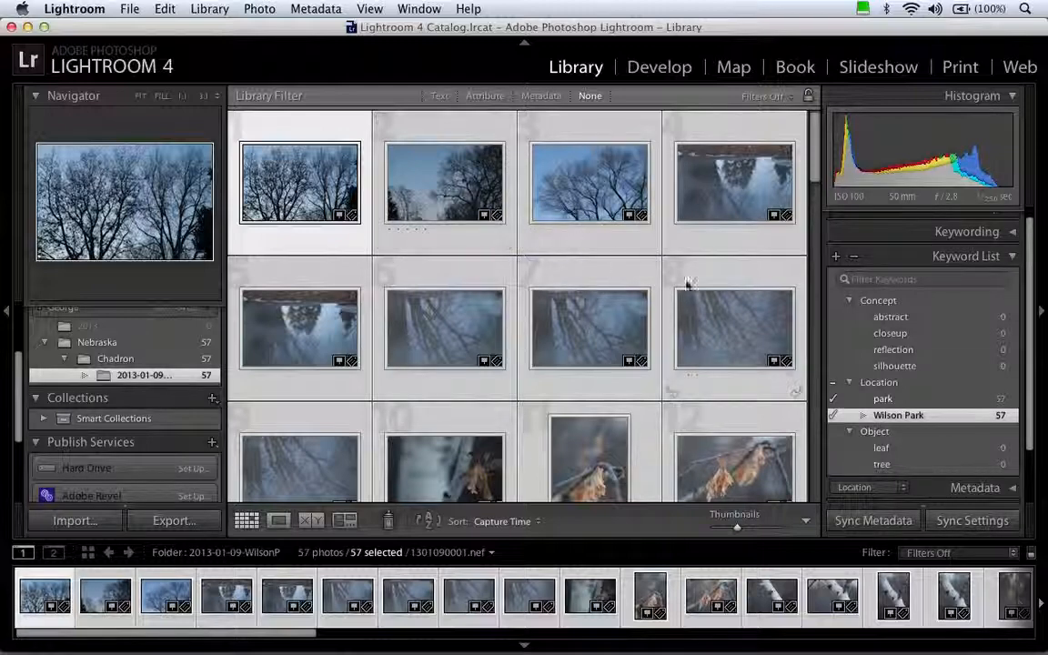
- Scan the whole photo grid for subjects to keyword and make the first photo the only one selected
{"action": "scroll", "coordinate": [928, 378], "scroll_direction": "down", "scroll_amount": 1}
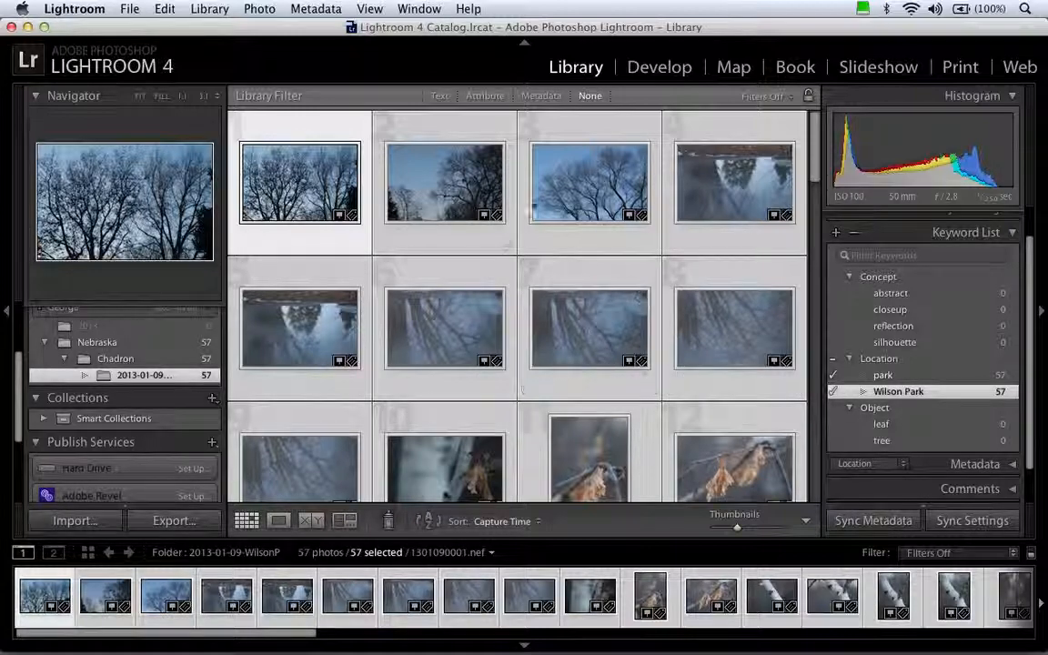
{"action": "left_click", "coordinate": [445, 123]}
{"action": "scroll", "coordinate": [546, 182], "scroll_direction": "down", "scroll_amount": 10}
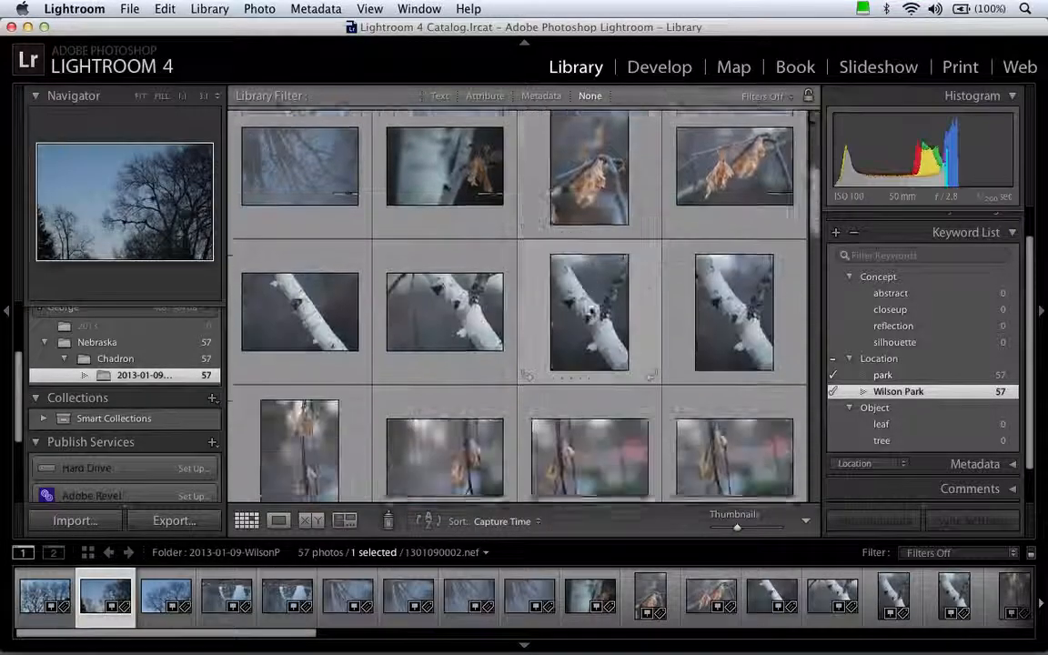
{"action": "scroll", "coordinate": [591, 310], "scroll_direction": "down", "scroll_amount": 15}
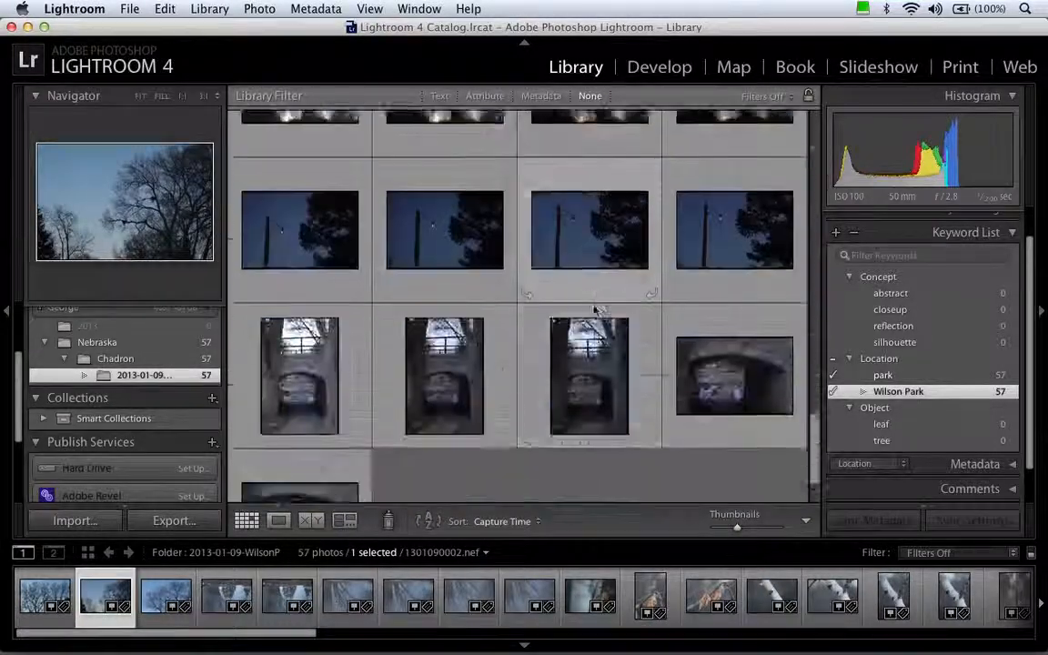
{"action": "scroll", "coordinate": [591, 300], "scroll_direction": "up", "scroll_amount": 20}
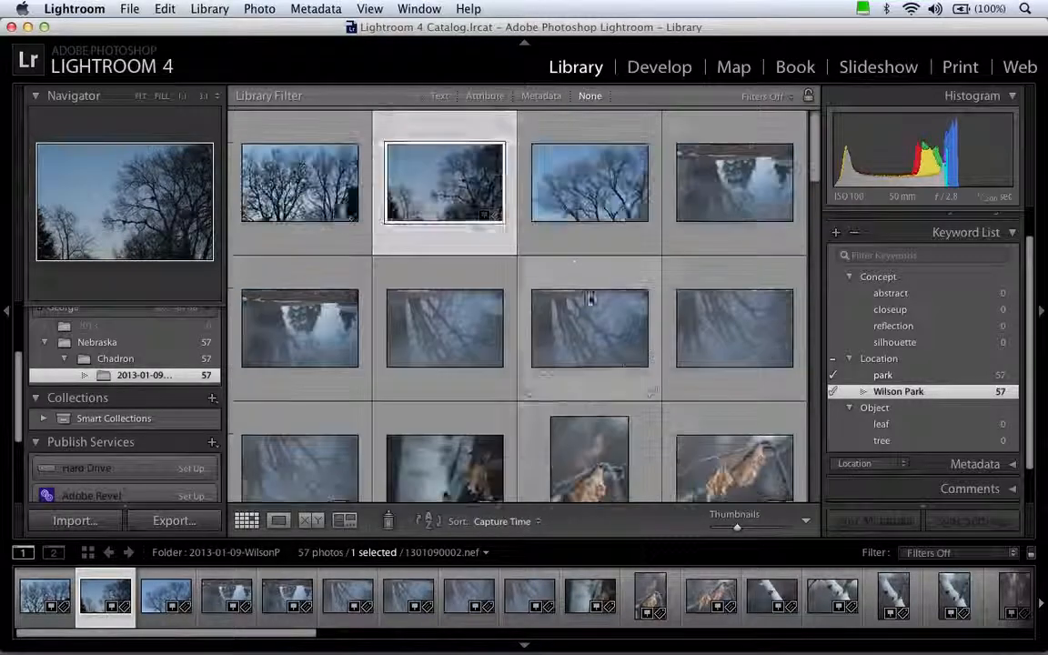
{"action": "key", "text": "Left"}
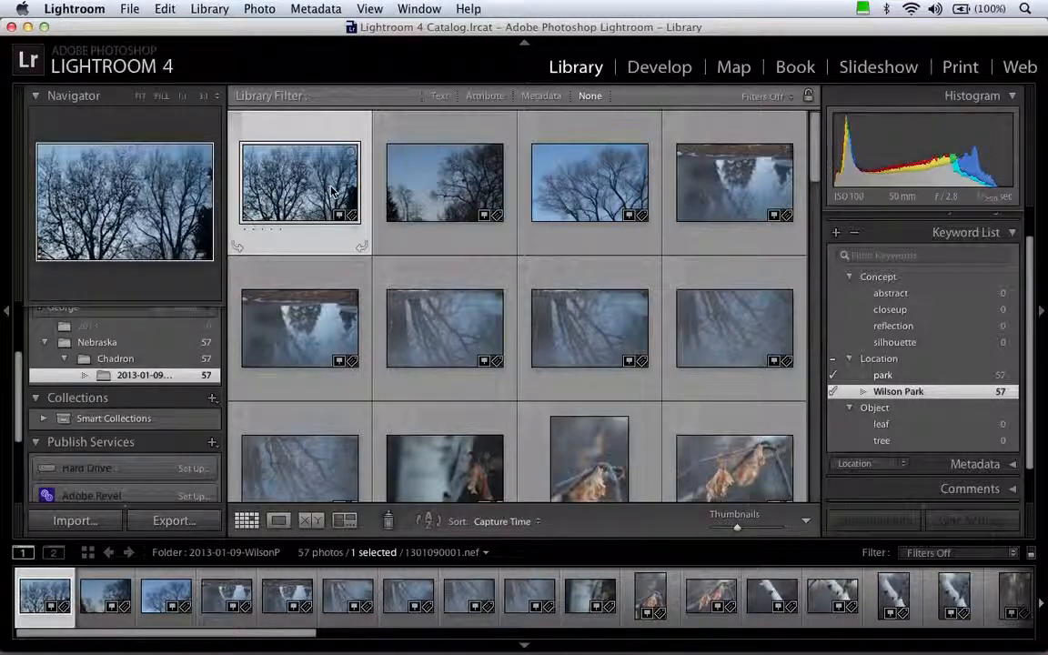
- Add photos 2 through 9, the tree and water reflection shots, to the selection
{"action": "scroll", "coordinate": [934, 393], "scroll_direction": "down", "scroll_amount": 1}
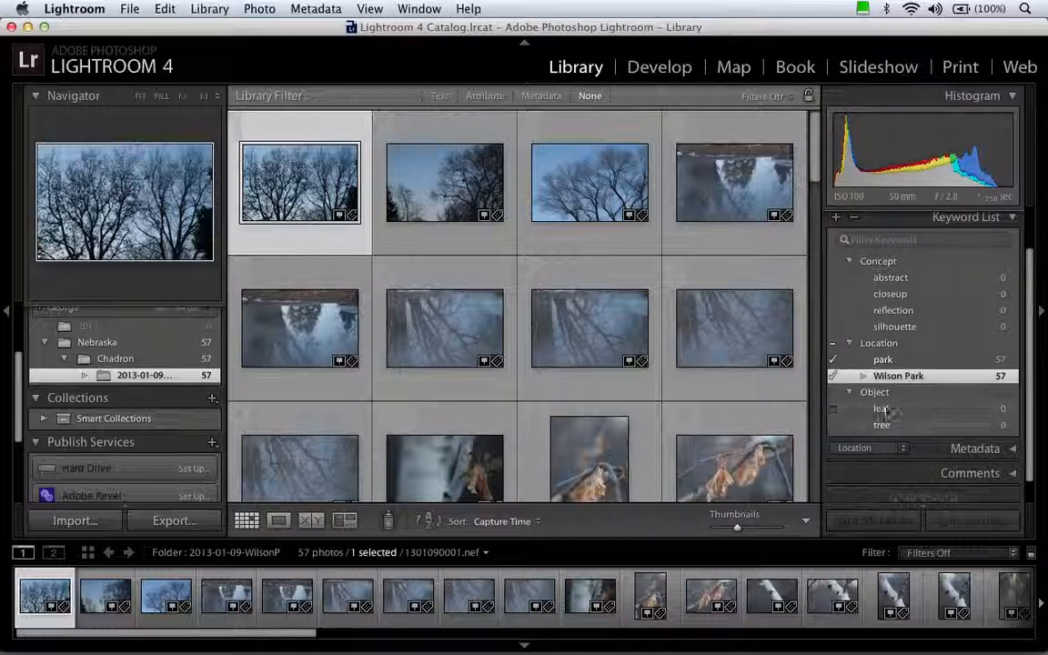
{"action": "left_click", "coordinate": [432, 174], "text": "super"}
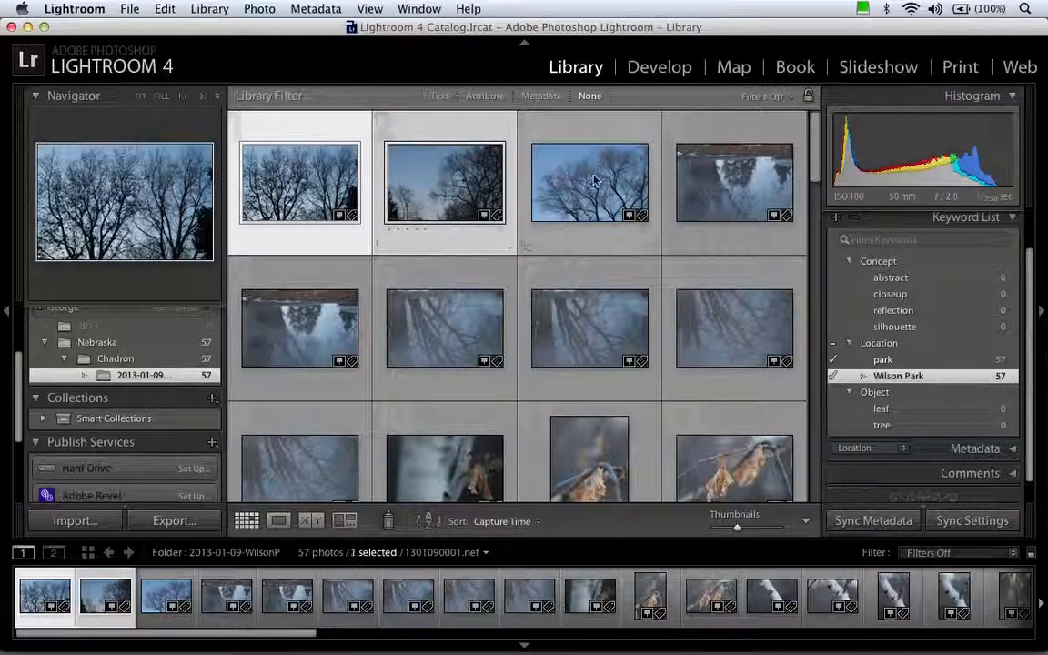
{"action": "left_click", "coordinate": [594, 182], "text": "super"}
{"action": "left_click", "coordinate": [678, 173], "text": "super"}
{"action": "left_click", "coordinate": [734, 328], "text": "super"}
{"action": "left_click", "coordinate": [590, 328], "text": "super"}
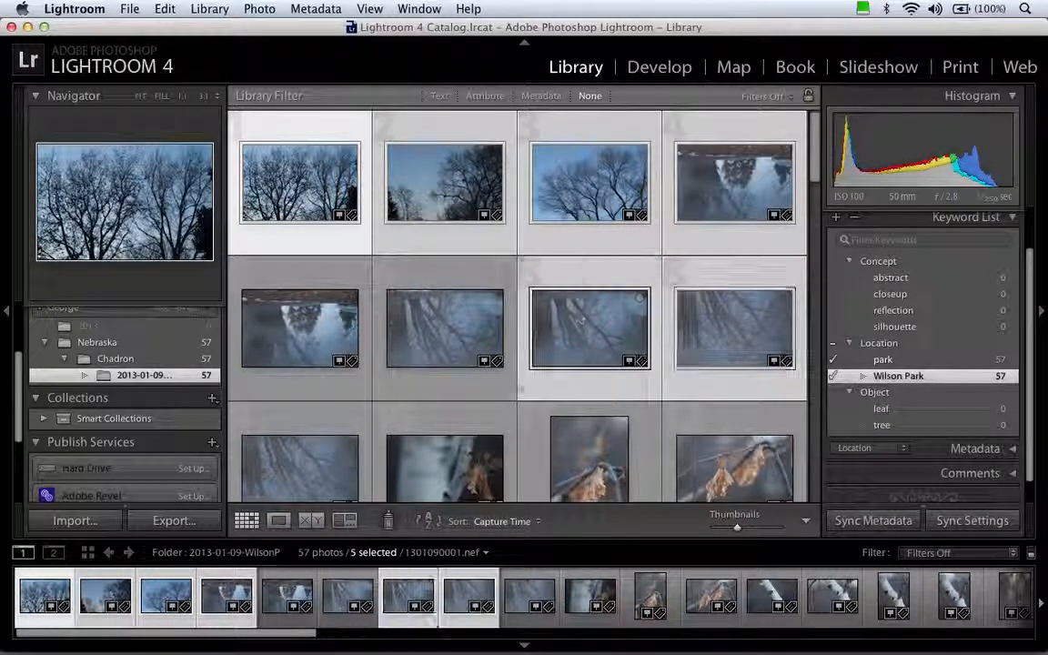
{"action": "left_click", "coordinate": [445, 328], "text": "super"}
{"action": "left_click", "coordinate": [300, 327], "text": "super"}
{"action": "scroll", "coordinate": [300, 346], "scroll_direction": "down", "scroll_amount": 2}
{"action": "left_click", "coordinate": [296, 356], "text": "super"}
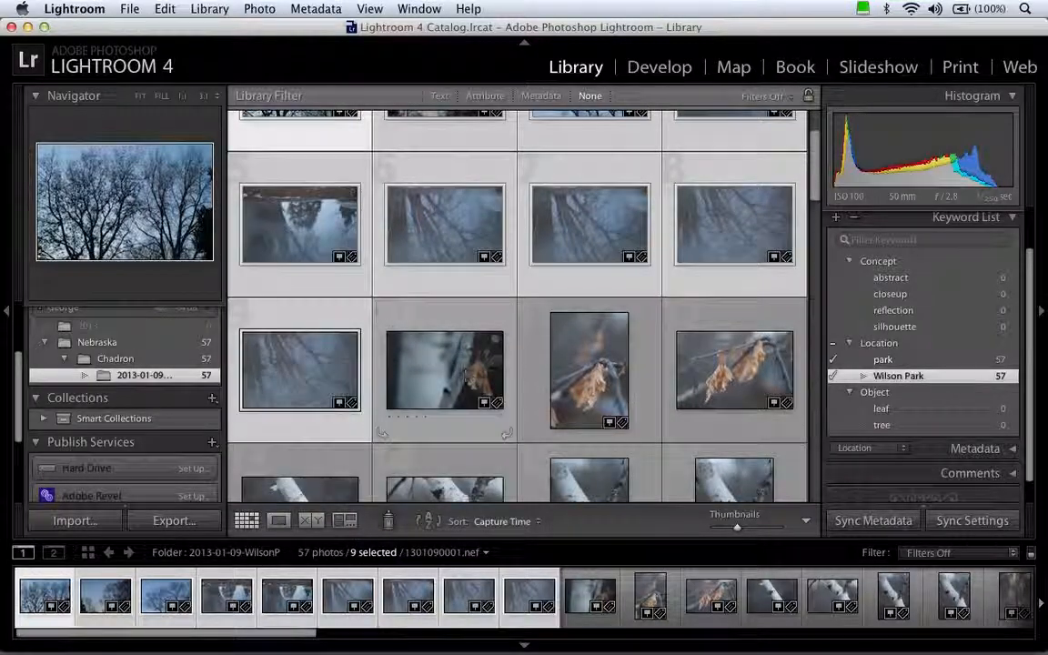
- Add photos 10 through 16, the birch trunks and dried leaves, to the selection
{"action": "left_click", "coordinate": [445, 364], "text": "super"}
{"action": "left_click", "coordinate": [590, 368], "text": "super"}
{"action": "left_click", "coordinate": [728, 364], "text": "super"}
{"action": "scroll", "coordinate": [713, 359], "scroll_direction": "down", "scroll_amount": 2}
{"action": "left_click", "coordinate": [712, 360], "text": "super"}
{"action": "left_click", "coordinate": [589, 364], "text": "super"}
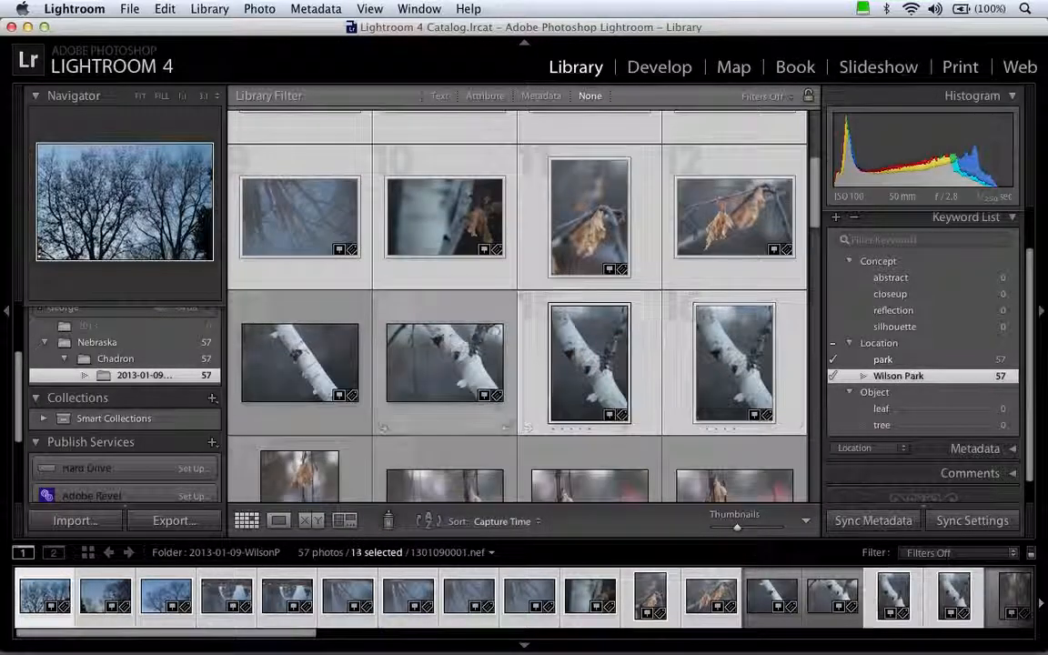
{"action": "left_click", "coordinate": [445, 364], "text": "super"}
{"action": "left_click", "coordinate": [300, 364], "text": "super"}
- Add the dried leaf and branch close-ups, photos 17 through 24, to the selection
{"action": "scroll", "coordinate": [301, 364], "scroll_direction": "down", "scroll_amount": 2}
{"action": "left_click", "coordinate": [300, 349], "text": "super"}
{"action": "left_click", "coordinate": [435, 356], "text": "super"}
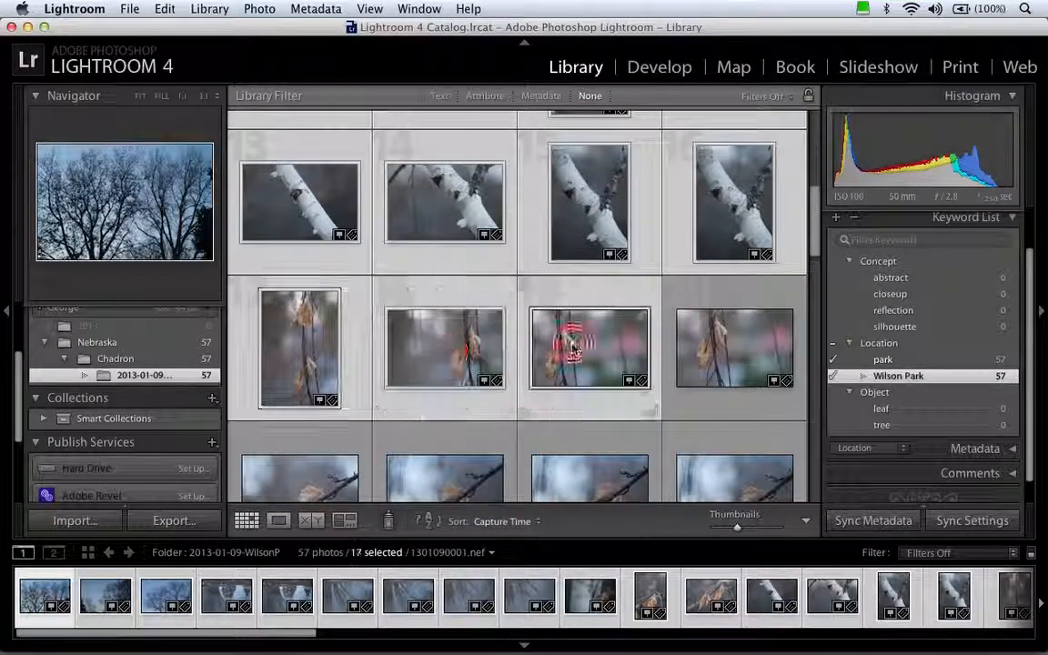
{"action": "left_click", "coordinate": [562, 339], "text": "super"}
{"action": "left_click", "coordinate": [716, 351], "text": "super"}
{"action": "scroll", "coordinate": [716, 351], "scroll_direction": "down", "scroll_amount": 2}
{"action": "left_click", "coordinate": [727, 309], "text": "super"}
{"action": "left_click", "coordinate": [574, 309], "text": "super"}
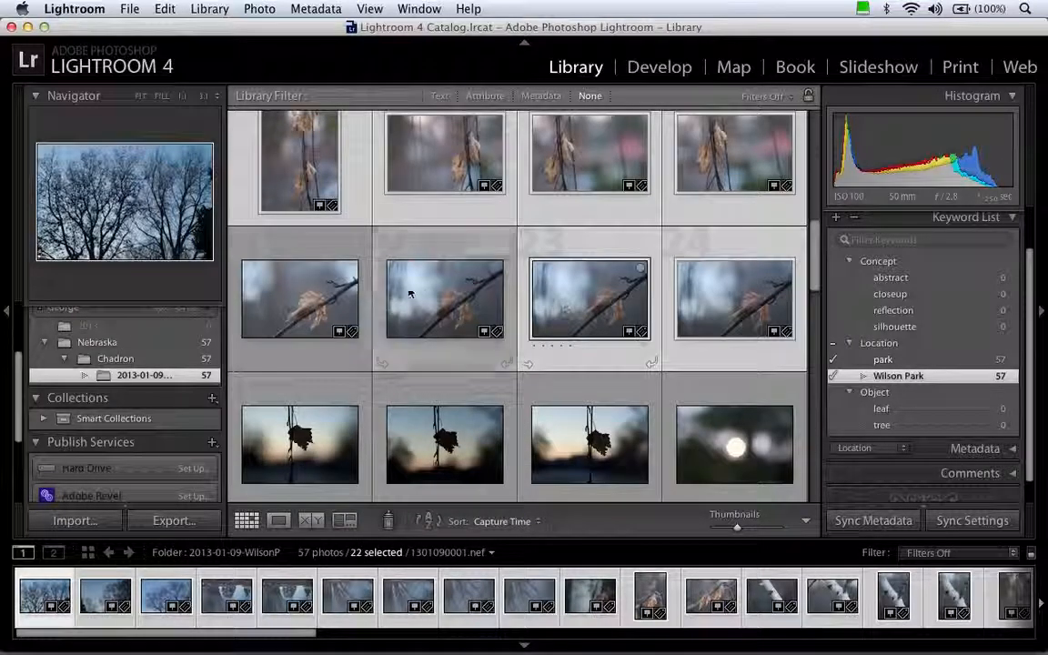
{"action": "left_click", "coordinate": [444, 291], "text": "super"}
{"action": "left_click", "coordinate": [270, 273], "text": "super"}
- Add the three silhouetted leaf photos, 25 through 27, to the selection
{"action": "scroll", "coordinate": [273, 282], "scroll_direction": "down", "scroll_amount": 2}
{"action": "left_click", "coordinate": [301, 305], "text": "super"}
{"action": "left_click", "coordinate": [445, 305], "text": "super"}
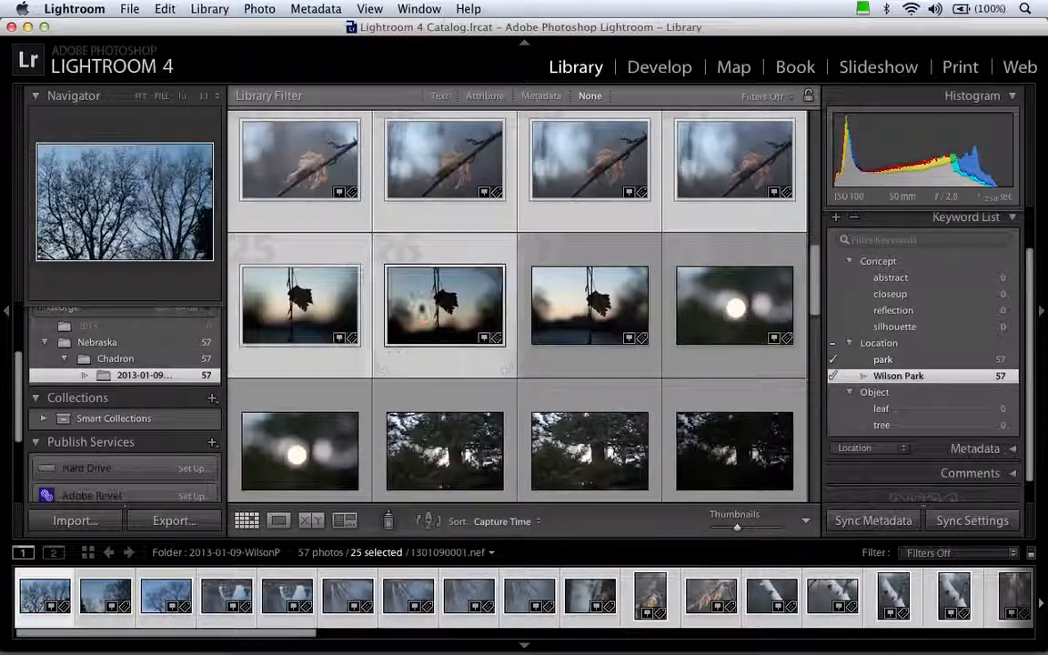
{"action": "left_click", "coordinate": [589, 304], "text": "super"}
{"action": "left_click", "coordinate": [735, 305], "text": "super"}
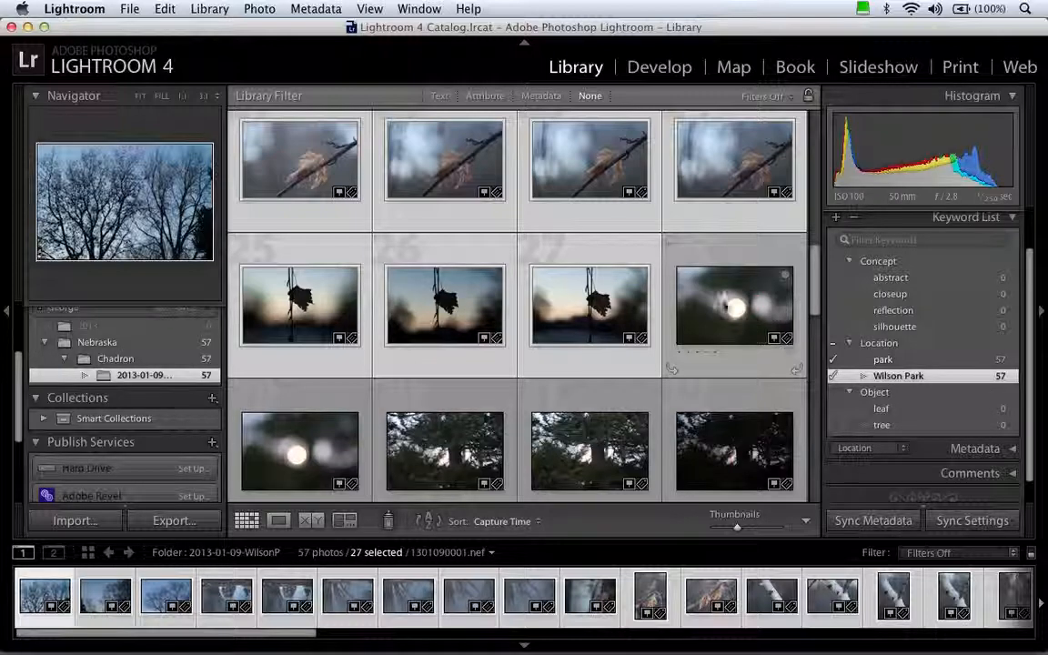
- Add the dark evergreen photos 30 through 34 and the two upright bare tree photos to the selection
{"action": "scroll", "coordinate": [728, 302], "scroll_direction": "down", "scroll_amount": 3}
{"action": "left_click", "coordinate": [451, 259], "text": "super"}
{"action": "left_click", "coordinate": [573, 260], "text": "super"}
{"action": "left_click", "coordinate": [703, 258], "text": "super"}
{"action": "left_click", "coordinate": [300, 402], "text": "super"}
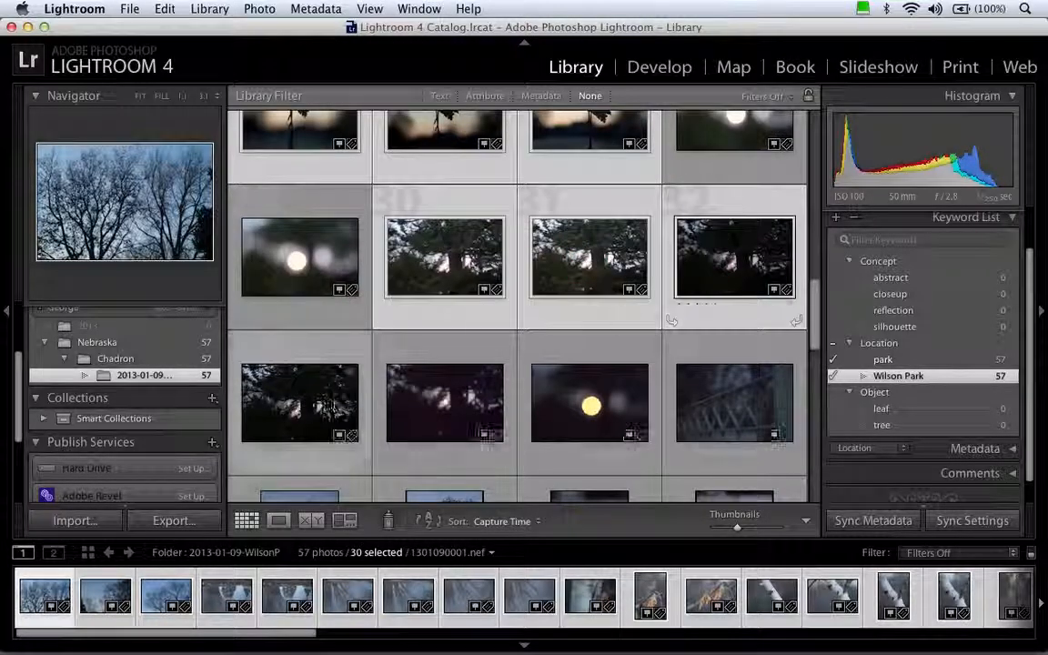
{"action": "left_click", "coordinate": [437, 401], "text": "super"}
{"action": "scroll", "coordinate": [446, 405], "scroll_direction": "down", "scroll_amount": 5}
{"action": "left_click", "coordinate": [300, 354], "text": "super"}
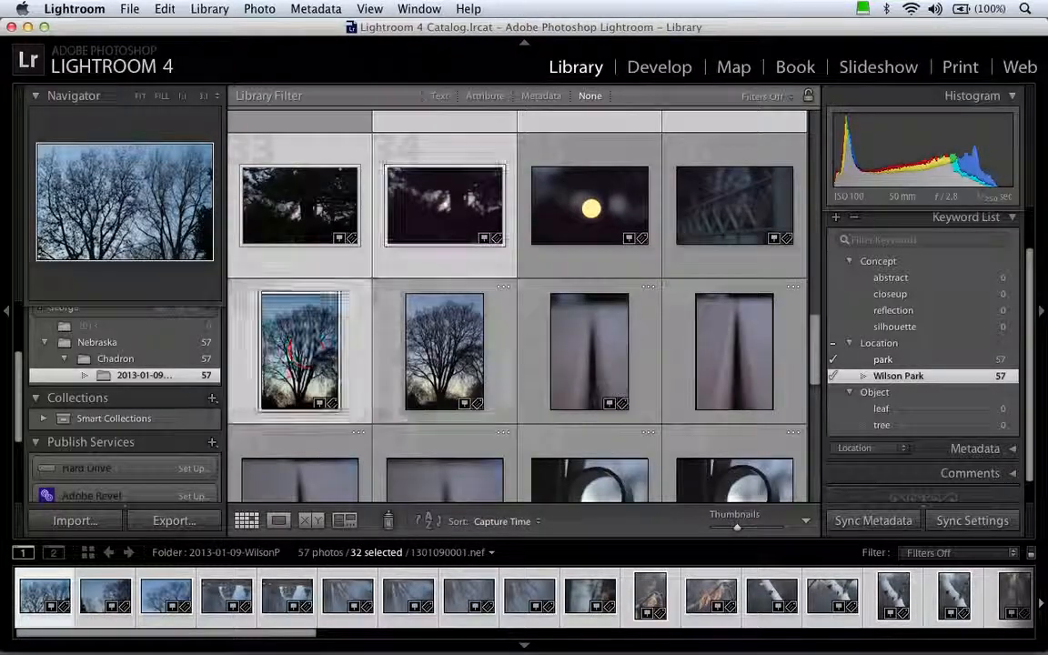
{"action": "left_click", "coordinate": [444, 364], "text": "super"}
- Add the four photos of a bare tree framed by a dark ring to the selection
{"action": "scroll", "coordinate": [446, 382], "scroll_direction": "down", "scroll_amount": 3}
{"action": "left_click", "coordinate": [300, 325], "text": "super"}
{"action": "left_click", "coordinate": [445, 325], "text": "super"}
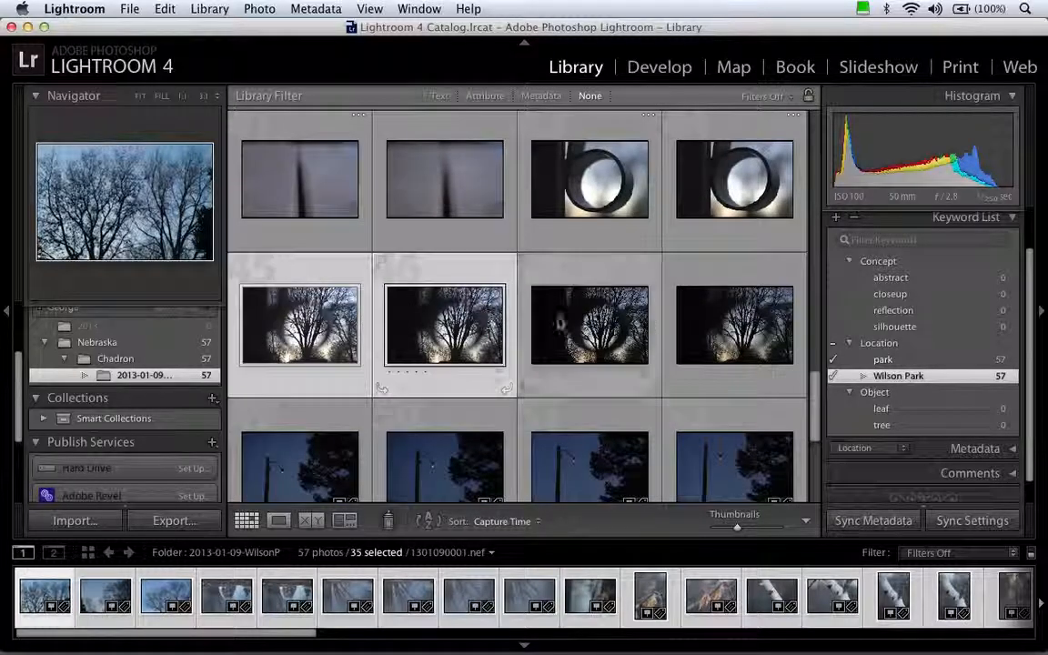
{"action": "left_click", "coordinate": [590, 325], "text": "super"}
{"action": "left_click", "coordinate": [734, 324], "text": "super"}
- Add the four lamp post photos with the evergreen against a blue sky to the selection
{"action": "scroll", "coordinate": [728, 327], "scroll_direction": "down", "scroll_amount": 3}
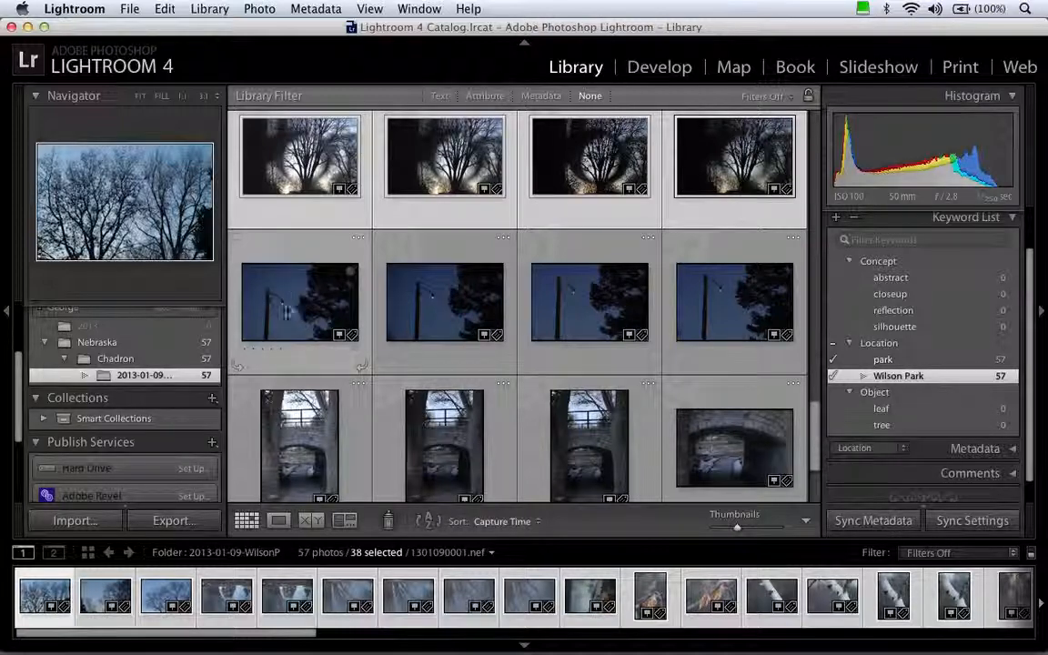
{"action": "left_click", "coordinate": [331, 306], "text": "super"}
{"action": "left_click", "coordinate": [443, 304], "text": "super"}
{"action": "left_click", "coordinate": [596, 300], "text": "super"}
{"action": "left_click", "coordinate": [696, 291], "text": "super"}
{"action": "scroll", "coordinate": [682, 282], "scroll_direction": "down", "scroll_amount": 2}
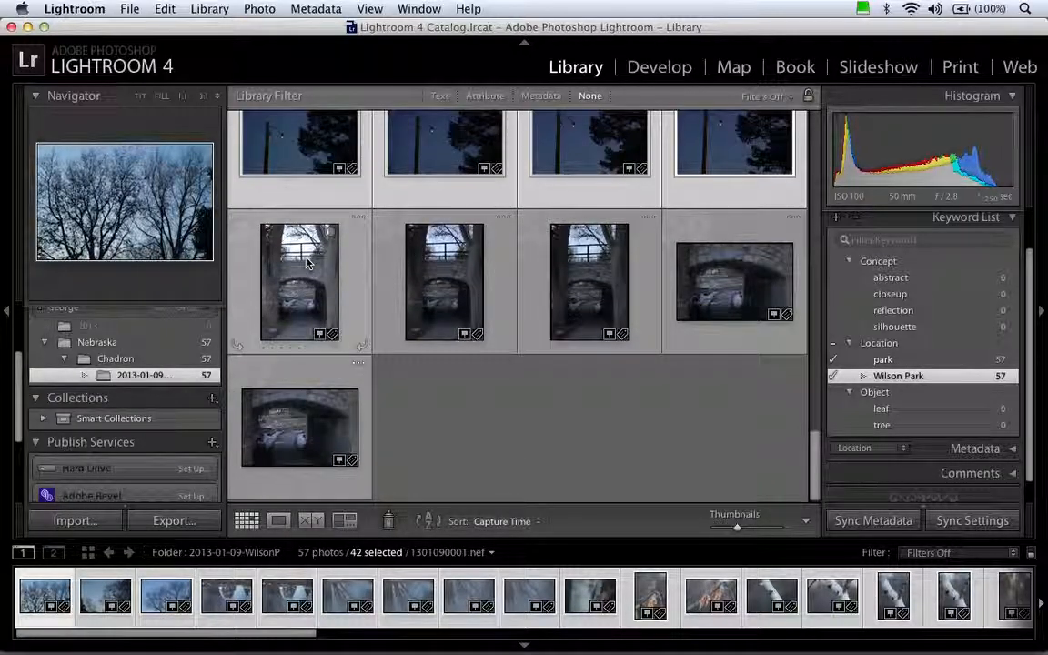
- Add the upright stone bridge photos to the selection and apply the tree keyword to all selected photos
{"action": "left_click", "coordinate": [587, 266], "text": "super"}
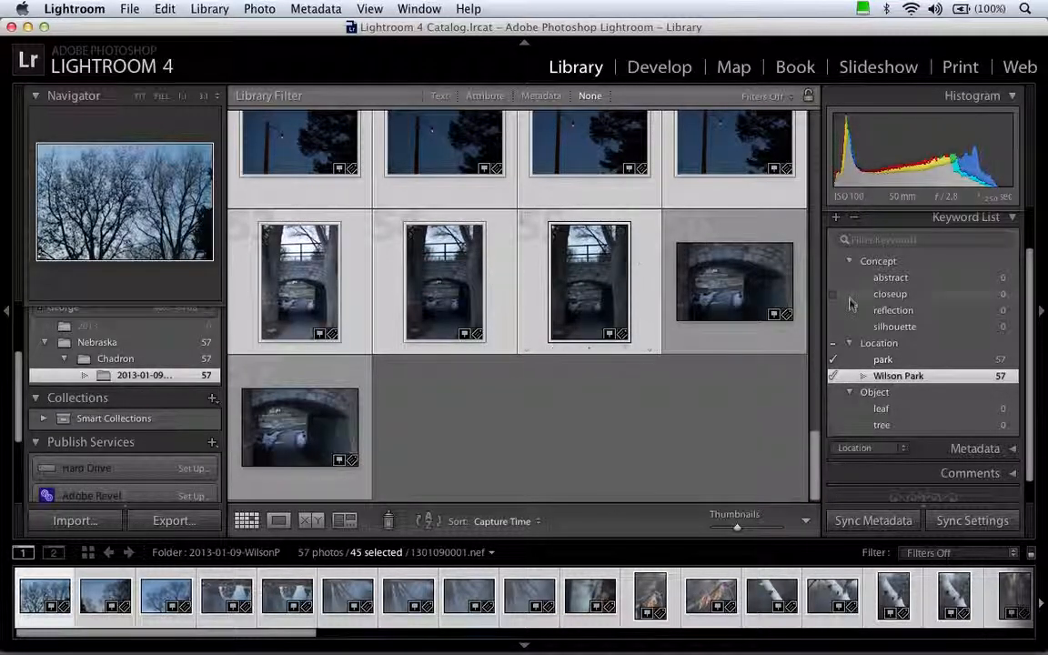
{"action": "left_click", "coordinate": [834, 424]}
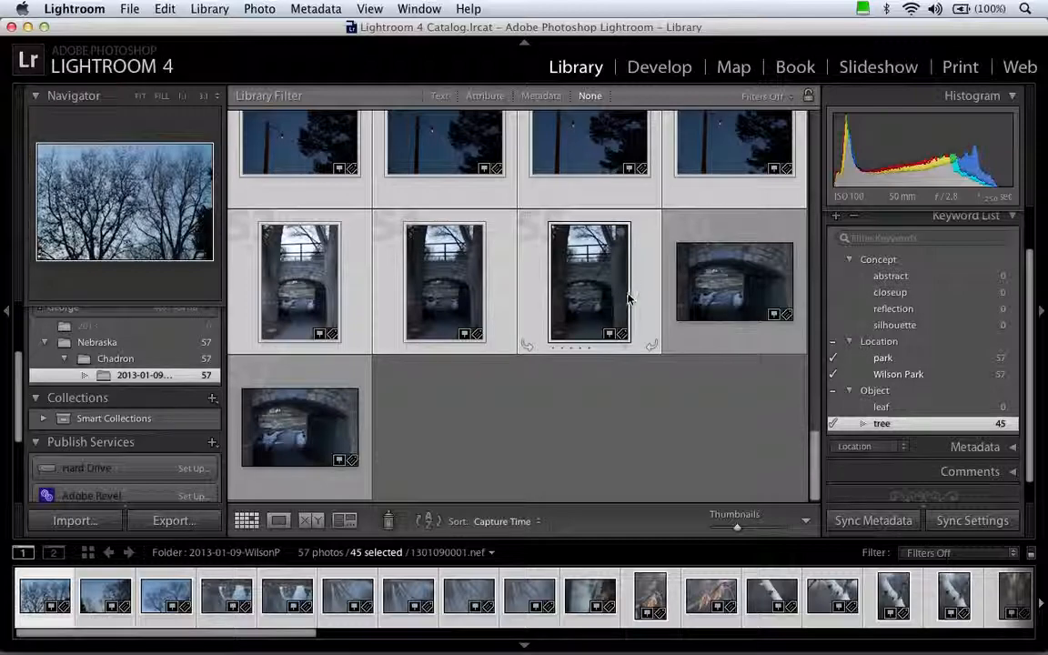
- Start a new selection with the three brown leaf photos, 10 through 12
{"action": "scroll", "coordinate": [627, 295], "scroll_direction": "up", "scroll_amount": 3}
{"action": "scroll", "coordinate": [628, 299], "scroll_direction": "up", "scroll_amount": 10}
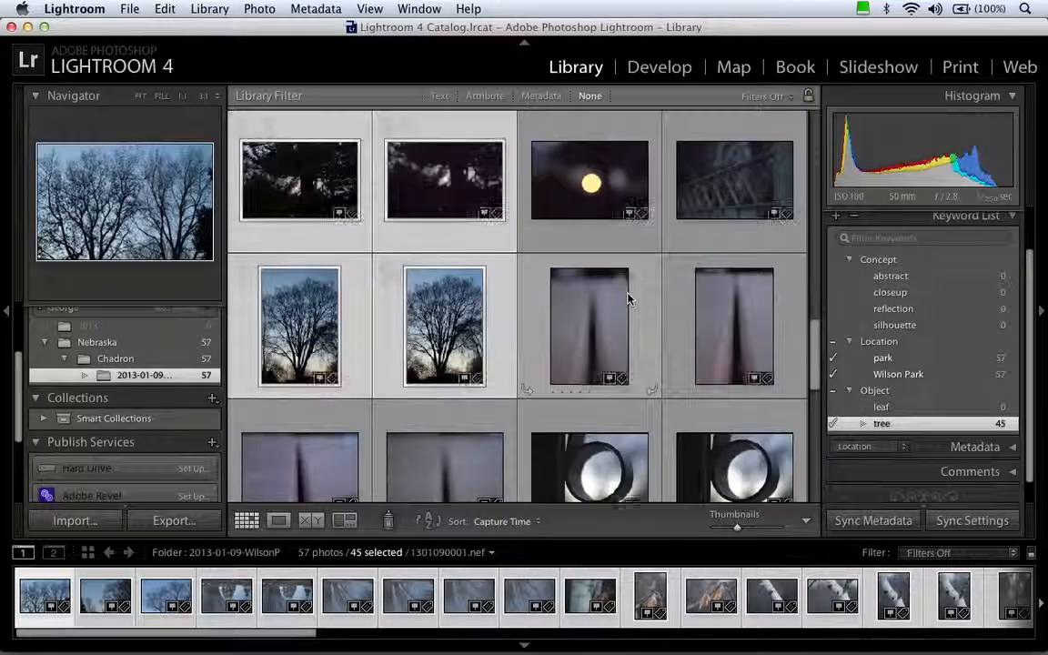
{"action": "scroll", "coordinate": [627, 299], "scroll_direction": "up", "scroll_amount": 8}
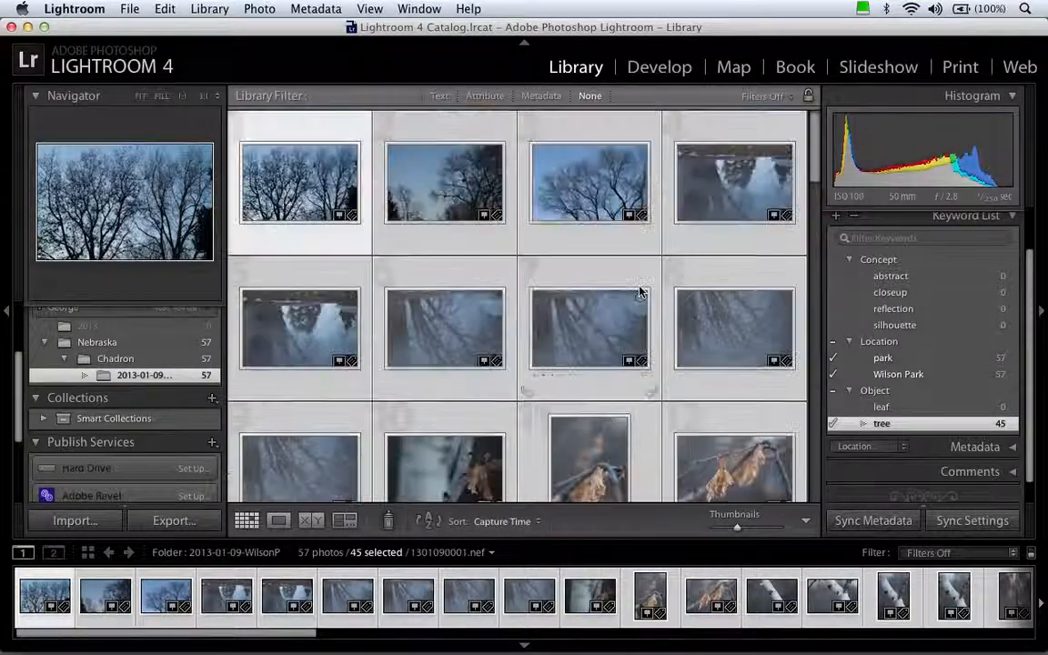
{"action": "left_click", "coordinate": [465, 219]}
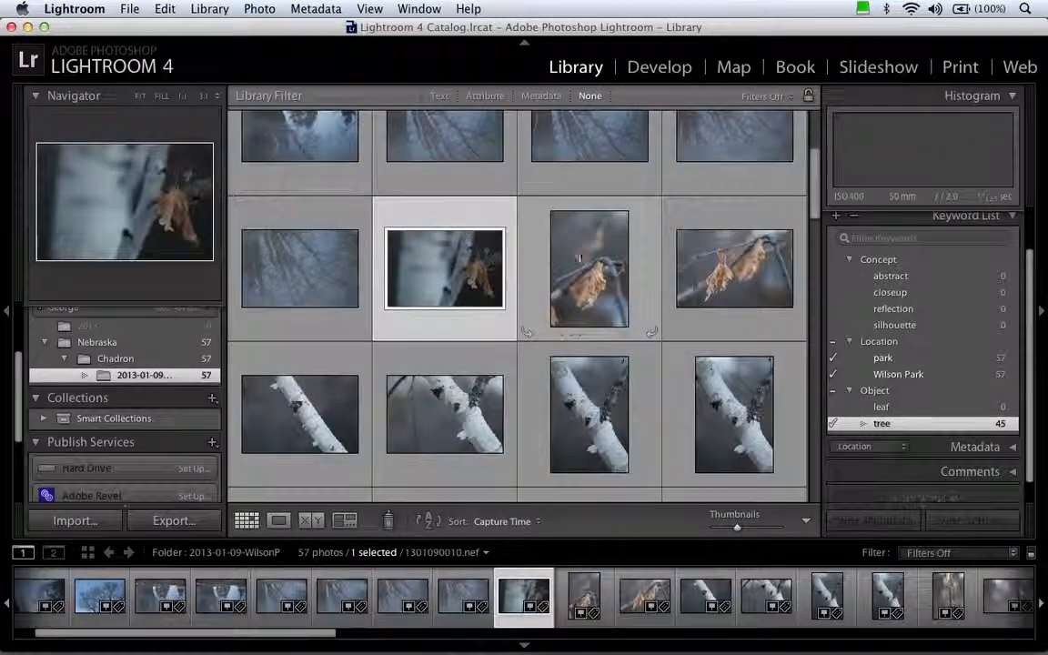
{"action": "left_click", "coordinate": [590, 259], "text": "super"}
{"action": "left_click", "coordinate": [726, 266], "text": "super"}
- Add the four hanging leaf photos with the blurred pink background, 17 through 20, to the selection
{"action": "scroll", "coordinate": [726, 266], "scroll_direction": "down", "scroll_amount": 5}
{"action": "left_click", "coordinate": [321, 299], "text": "super"}
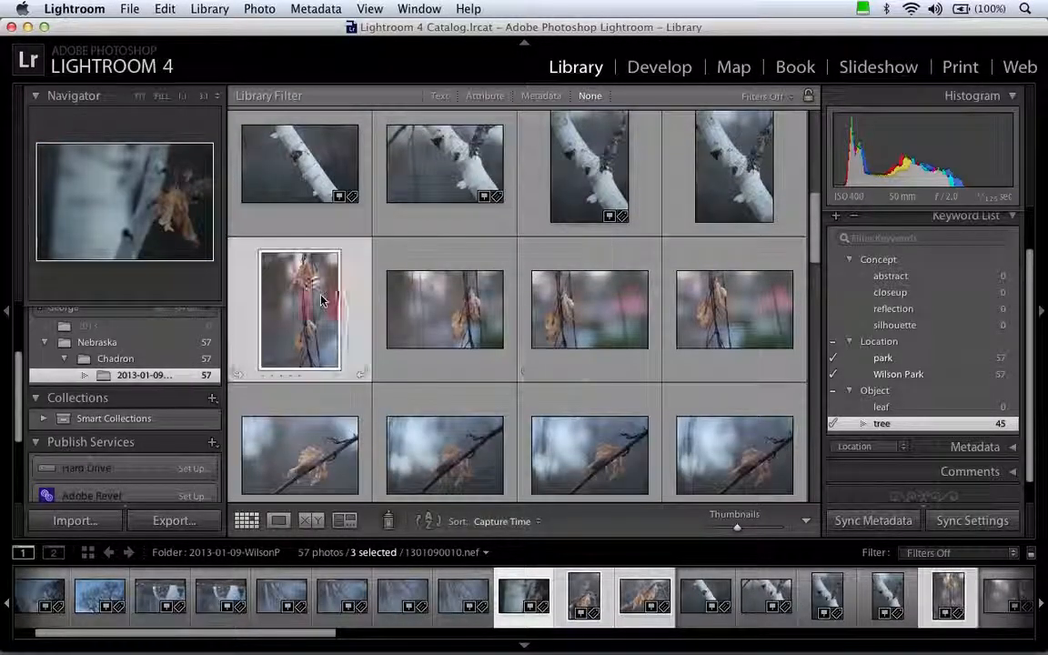
{"action": "left_click", "coordinate": [454, 307], "text": "super"}
{"action": "left_click", "coordinate": [582, 309], "text": "super"}
{"action": "left_click", "coordinate": [732, 314], "text": "super"}
- Add the four photos of a leaf on a diagonal branch, 21 through 24, to the selection
{"action": "scroll", "coordinate": [731, 314], "scroll_direction": "down", "scroll_amount": 2}
{"action": "left_click", "coordinate": [734, 311], "text": "super"}
{"action": "left_click", "coordinate": [582, 311], "text": "super"}
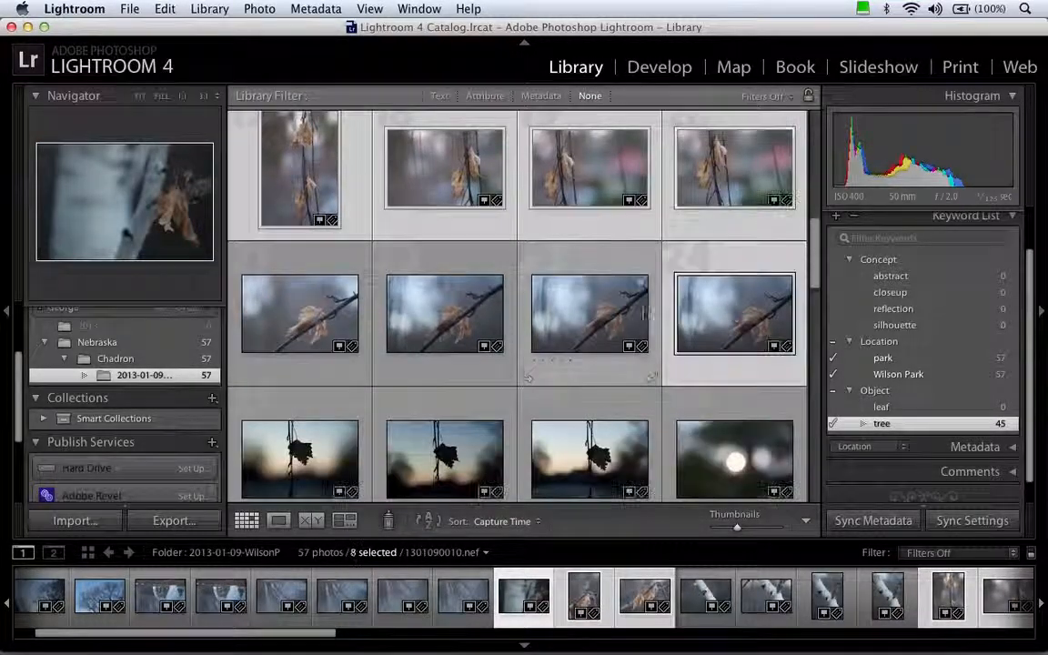
{"action": "left_click", "coordinate": [426, 311], "text": "super"}
{"action": "left_click", "coordinate": [323, 314], "text": "super"}
- Add the three silhouetted leaf photos to the selection and apply the leaf keyword to all selected photos
{"action": "scroll", "coordinate": [324, 314], "scroll_direction": "down", "scroll_amount": 2}
{"action": "left_click", "coordinate": [323, 314], "text": "super"}
{"action": "left_click", "coordinate": [418, 314], "text": "super"}
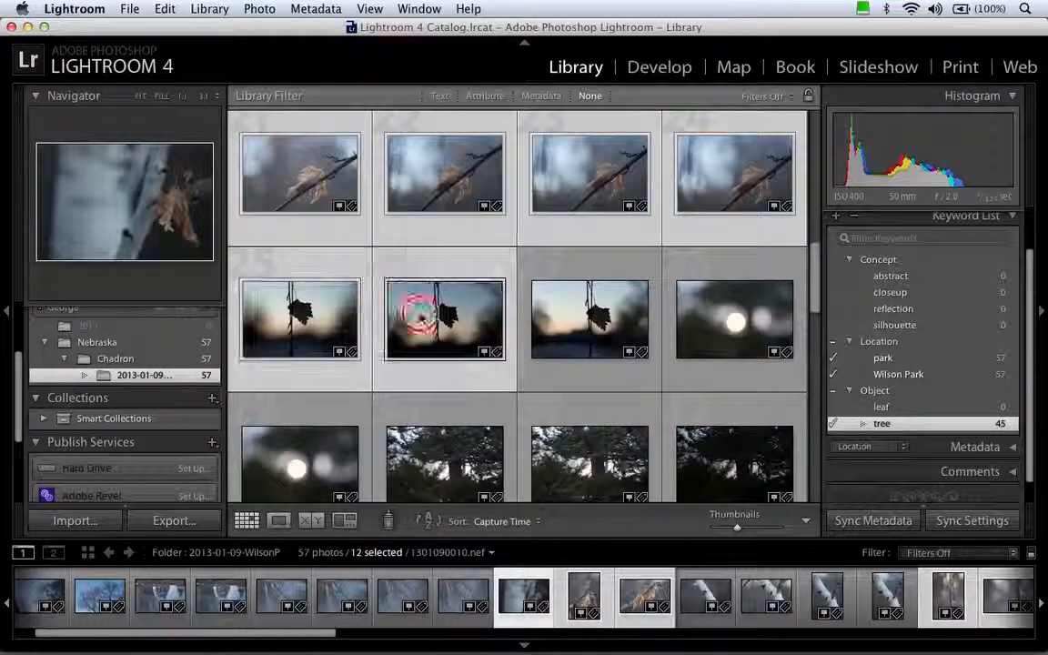
{"action": "left_click", "coordinate": [596, 315], "text": "super"}
{"action": "scroll", "coordinate": [598, 315], "scroll_direction": "down", "scroll_amount": 3}
{"action": "scroll", "coordinate": [598, 315], "scroll_direction": "down", "scroll_amount": 10}
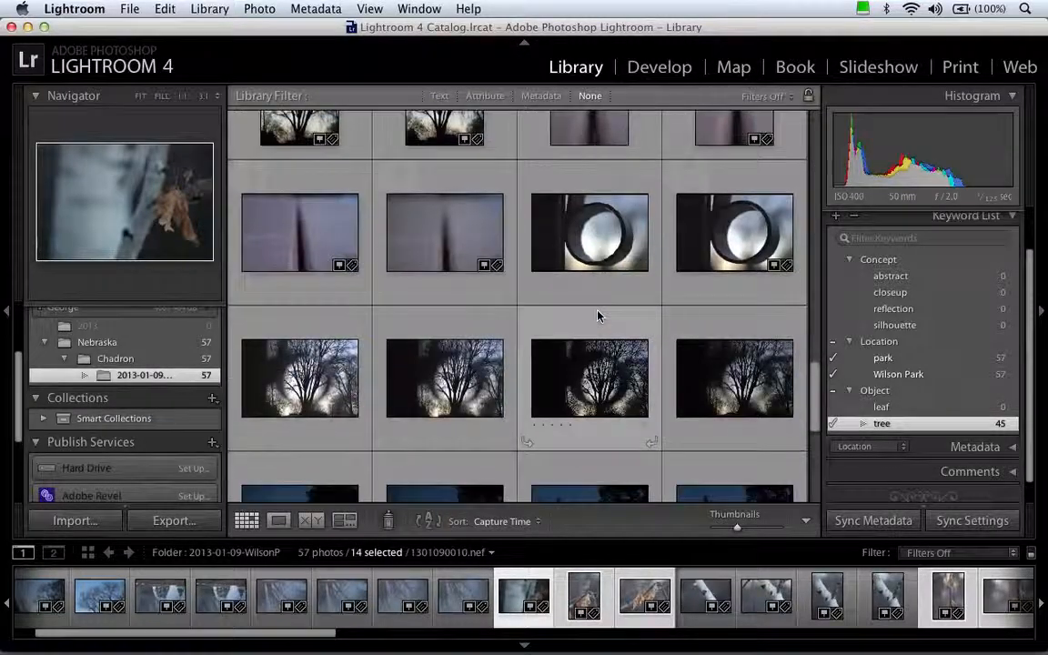
{"action": "left_click", "coordinate": [833, 407]}
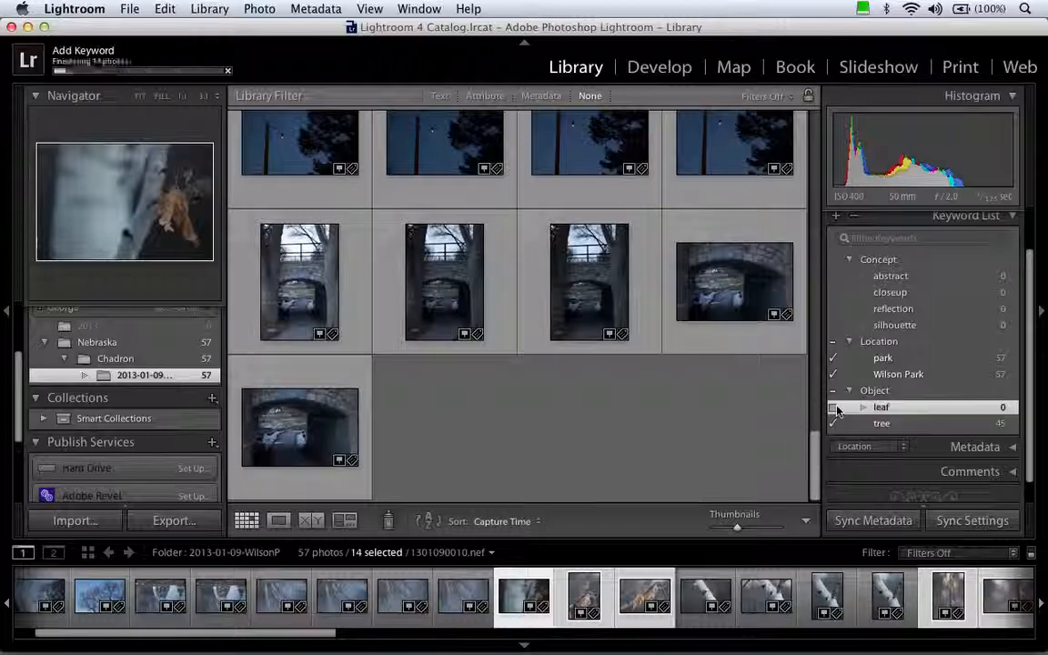
- Clear the photo selection and collapse the Object and Location keyword groups
{"action": "left_click", "coordinate": [592, 405]}
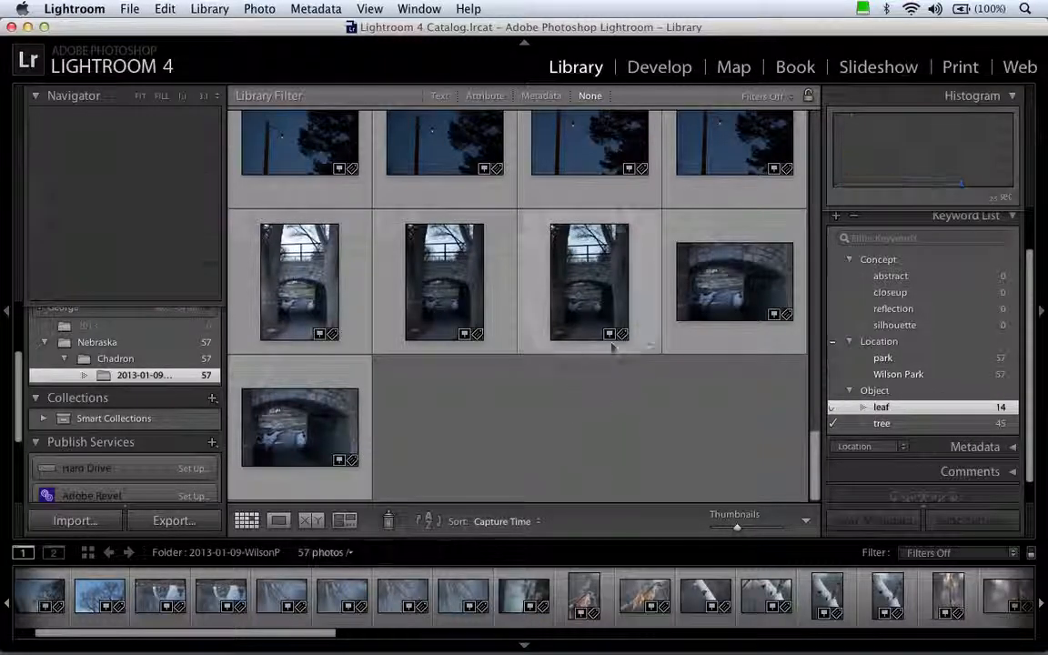
{"action": "scroll", "coordinate": [611, 347], "scroll_direction": "up", "scroll_amount": 10}
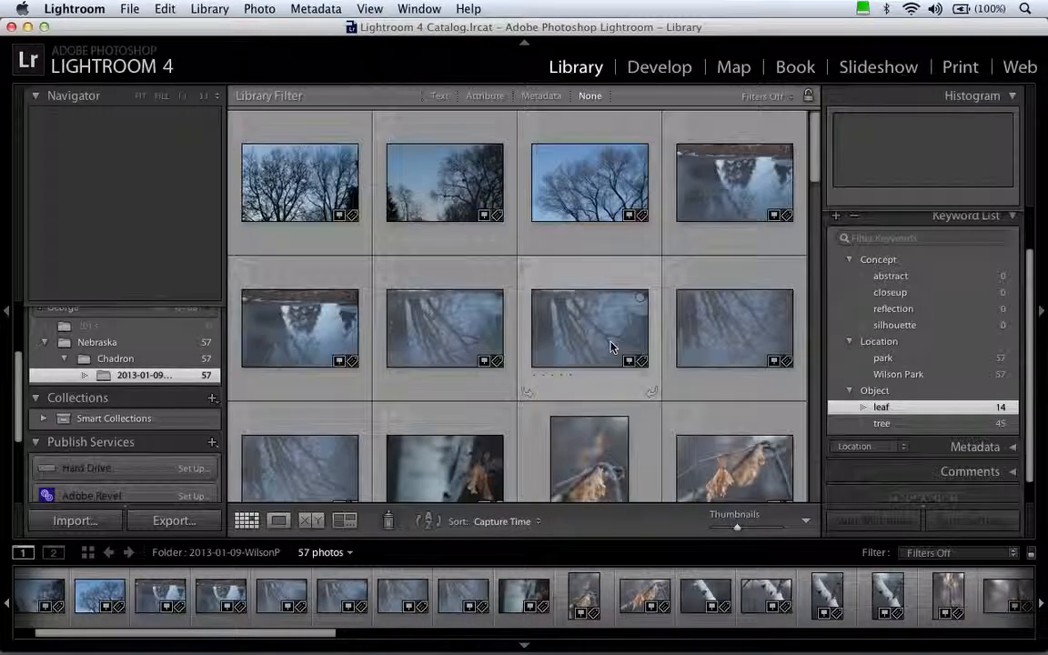
{"action": "left_click", "coordinate": [846, 391]}
{"action": "left_click", "coordinate": [849, 344]}
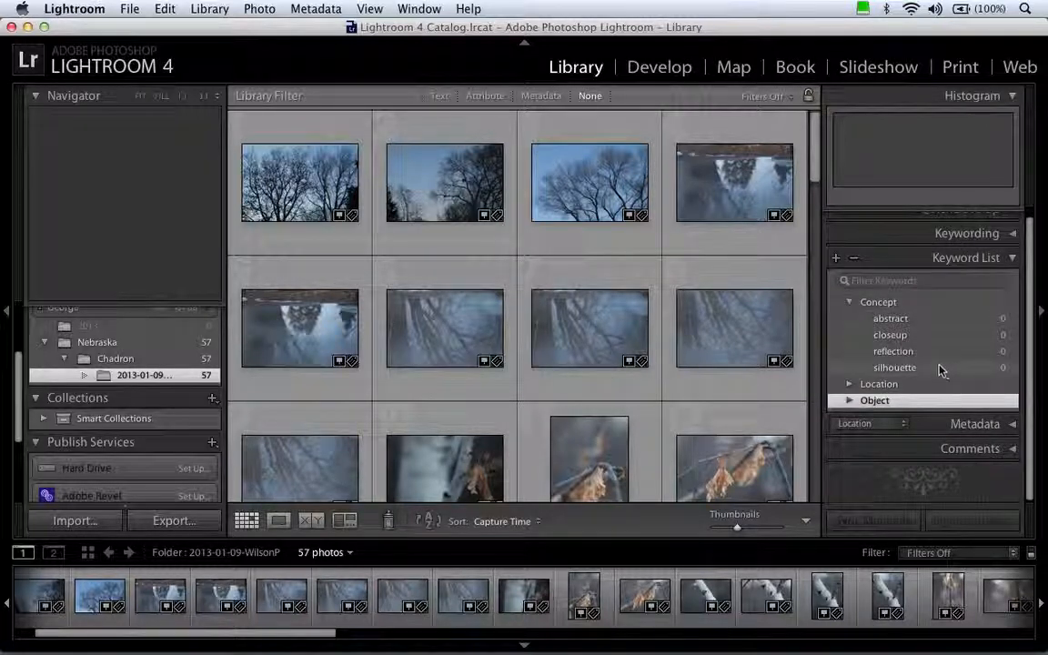
- Select the three photos of out-of-focus lights, numbers 28, 29 and 35
{"action": "scroll", "coordinate": [600, 326], "scroll_direction": "down", "scroll_amount": 3}
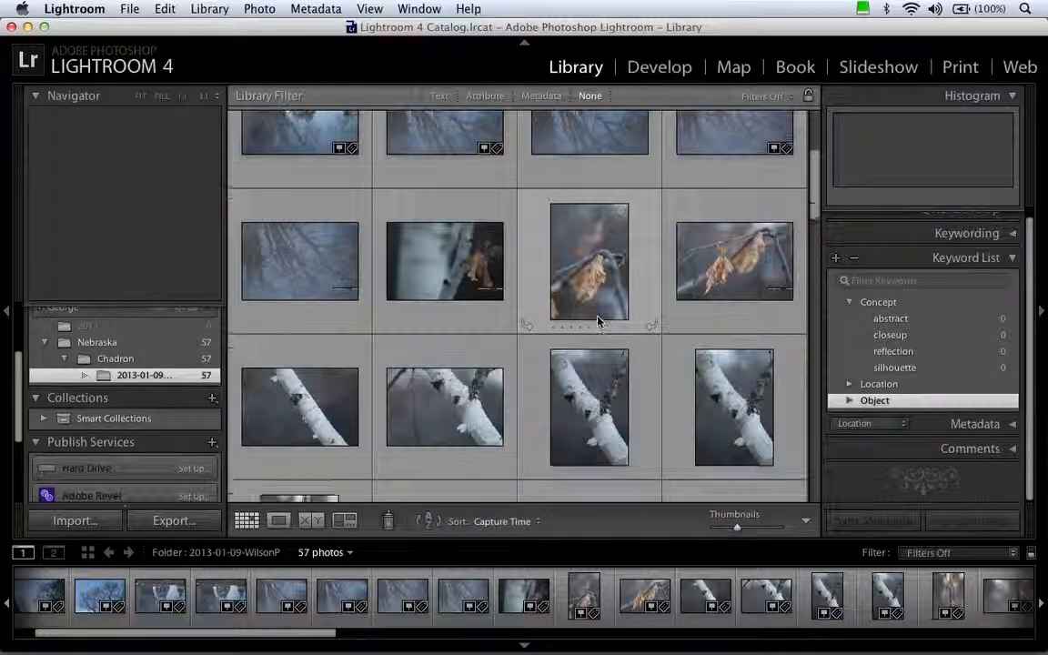
{"action": "scroll", "coordinate": [600, 322], "scroll_direction": "up", "scroll_amount": 3}
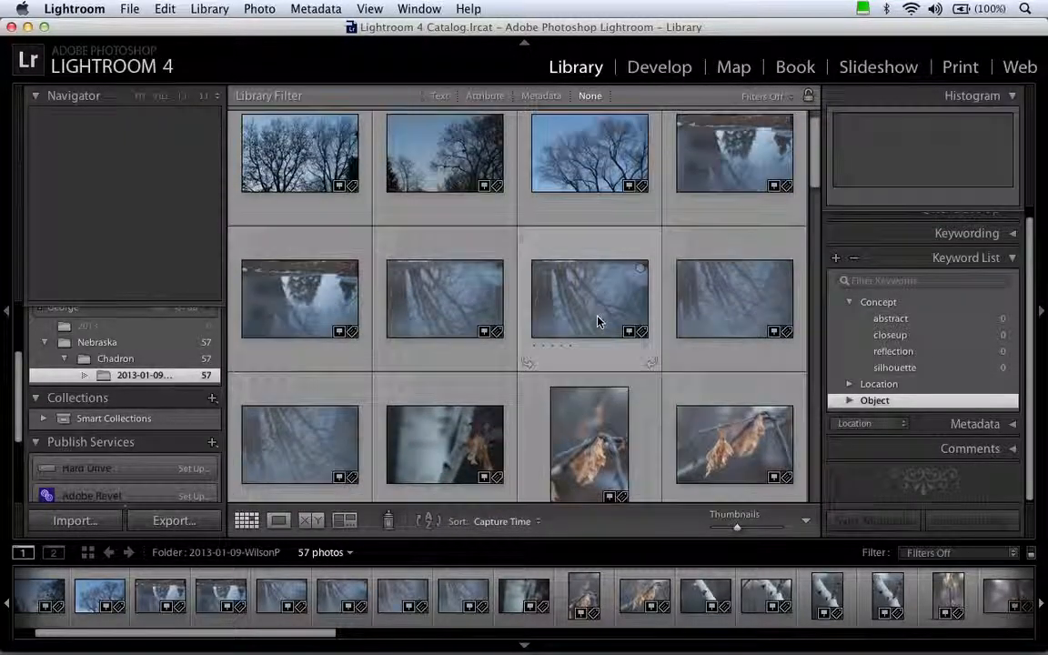
{"action": "scroll", "coordinate": [598, 321], "scroll_direction": "down", "scroll_amount": 10}
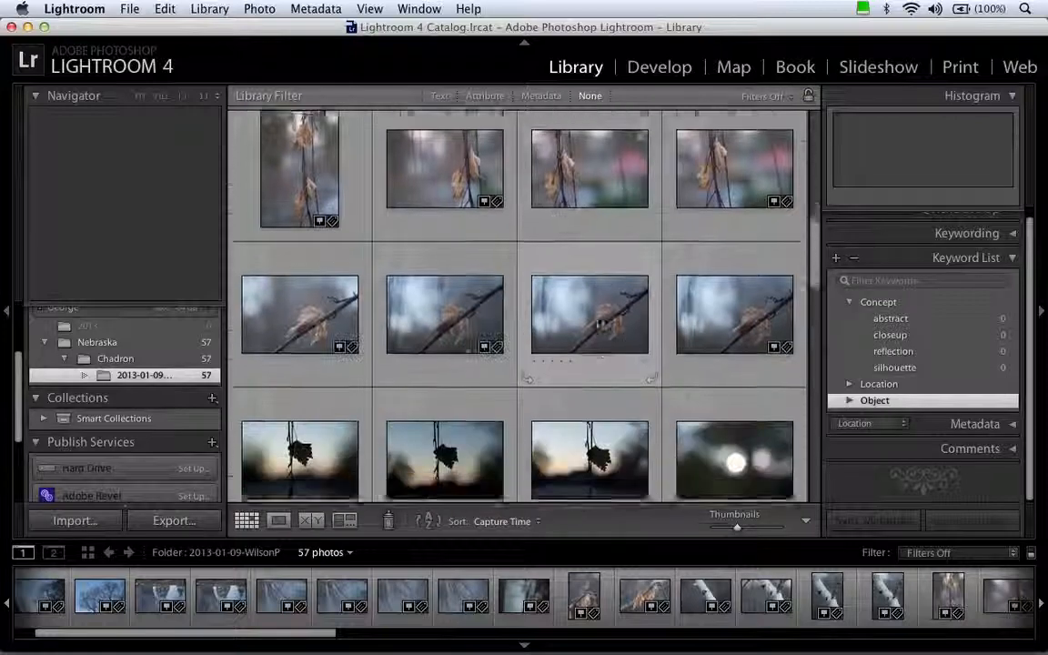
{"action": "scroll", "coordinate": [598, 321], "scroll_direction": "down", "scroll_amount": 4}
{"action": "left_click", "coordinate": [735, 263]}
{"action": "left_click", "coordinate": [364, 391], "text": "super"}
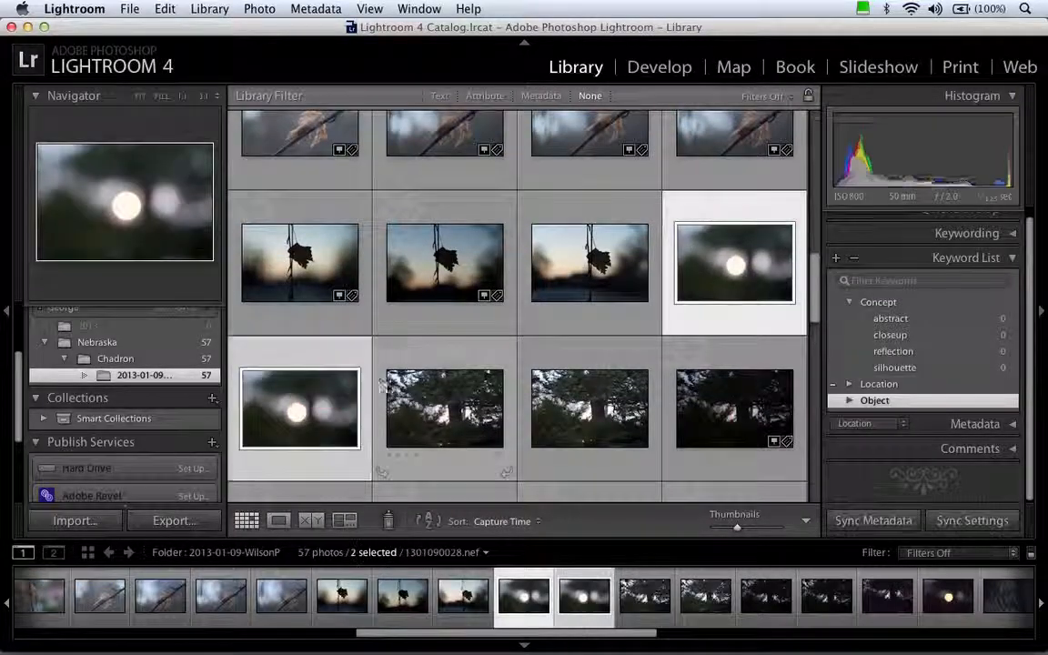
{"action": "scroll", "coordinate": [380, 384], "scroll_direction": "down", "scroll_amount": 4}
{"action": "left_click", "coordinate": [596, 338], "text": "super"}
- Add the four blurred purple photos with a dark vertical streak, 39 through 42, to the out-of-focus light selection
{"action": "scroll", "coordinate": [599, 335], "scroll_direction": "down", "scroll_amount": 3}
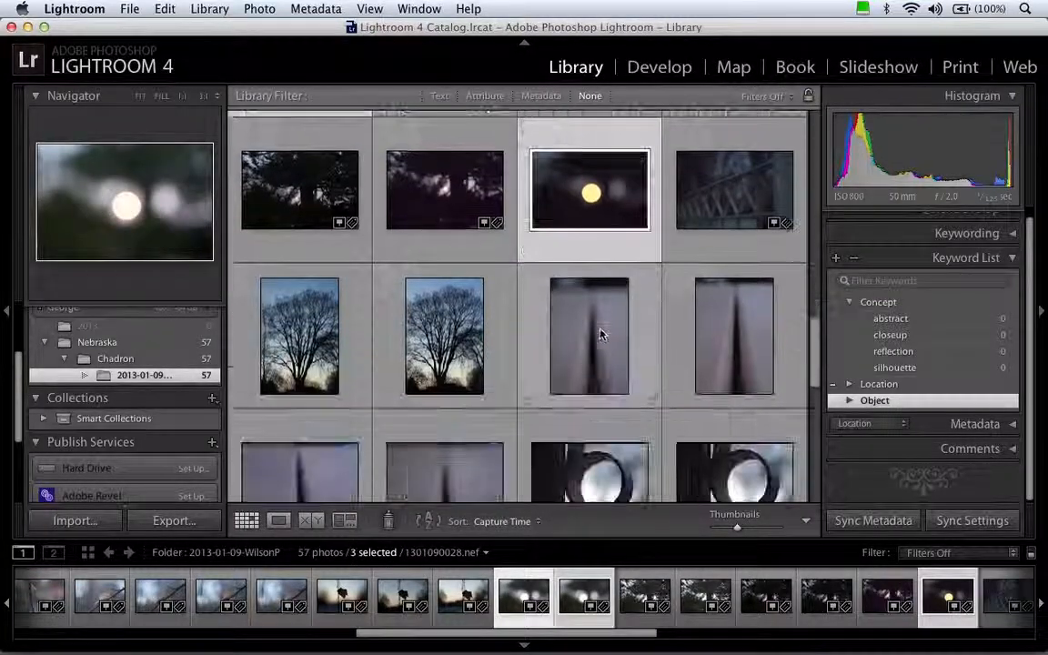
{"action": "left_click", "coordinate": [599, 335], "text": "super"}
{"action": "left_click", "coordinate": [719, 318], "text": "super"}
{"action": "scroll", "coordinate": [637, 318], "scroll_direction": "down", "scroll_amount": 3}
{"action": "left_click", "coordinate": [300, 382], "text": "super"}
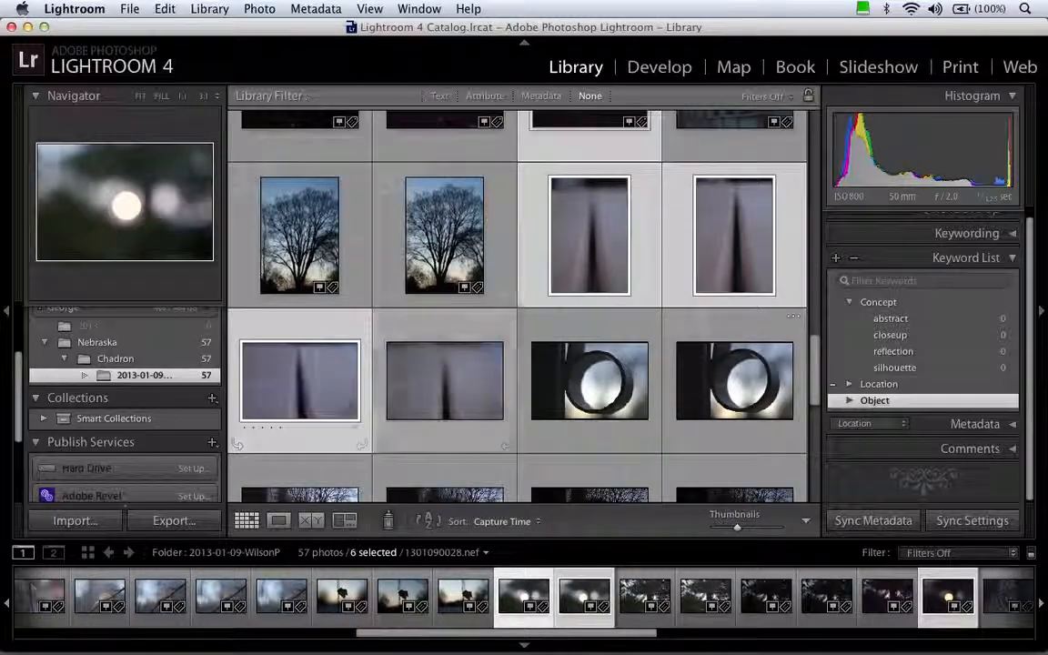
{"action": "left_click", "coordinate": [444, 380], "text": "super"}
- Add the two dark ring photos, 43 and 44, to the selection and apply the abstract keyword to all selected photos
{"action": "scroll", "coordinate": [585, 317], "scroll_direction": "down", "scroll_amount": 2}
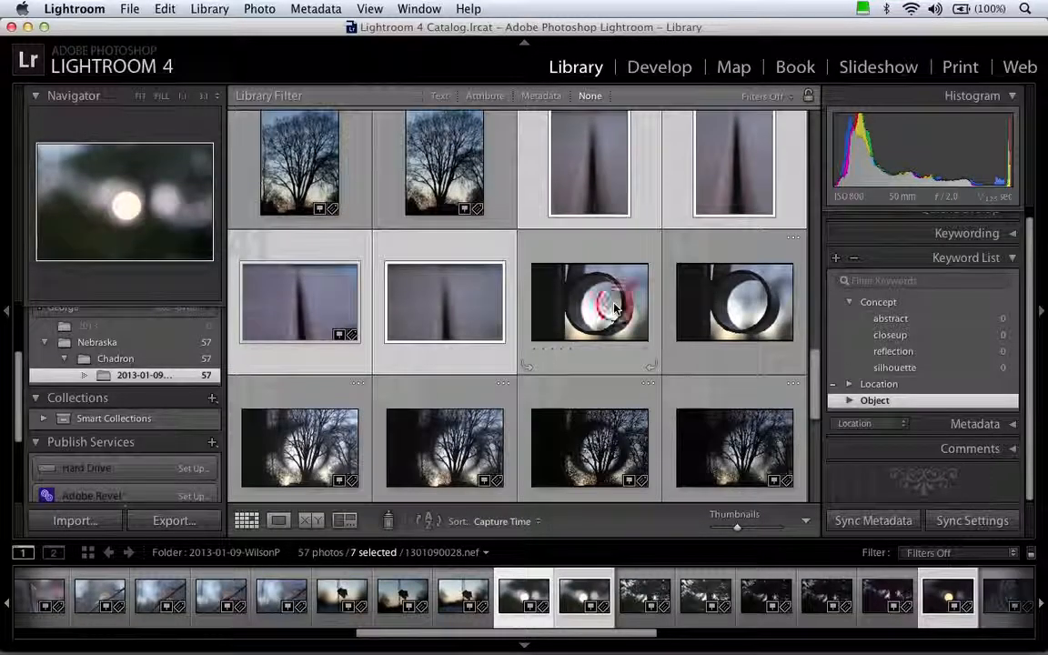
{"action": "left_click", "coordinate": [615, 309], "text": "super"}
{"action": "left_click", "coordinate": [728, 302], "text": "super"}
{"action": "scroll", "coordinate": [598, 273], "scroll_direction": "down", "scroll_amount": 2}
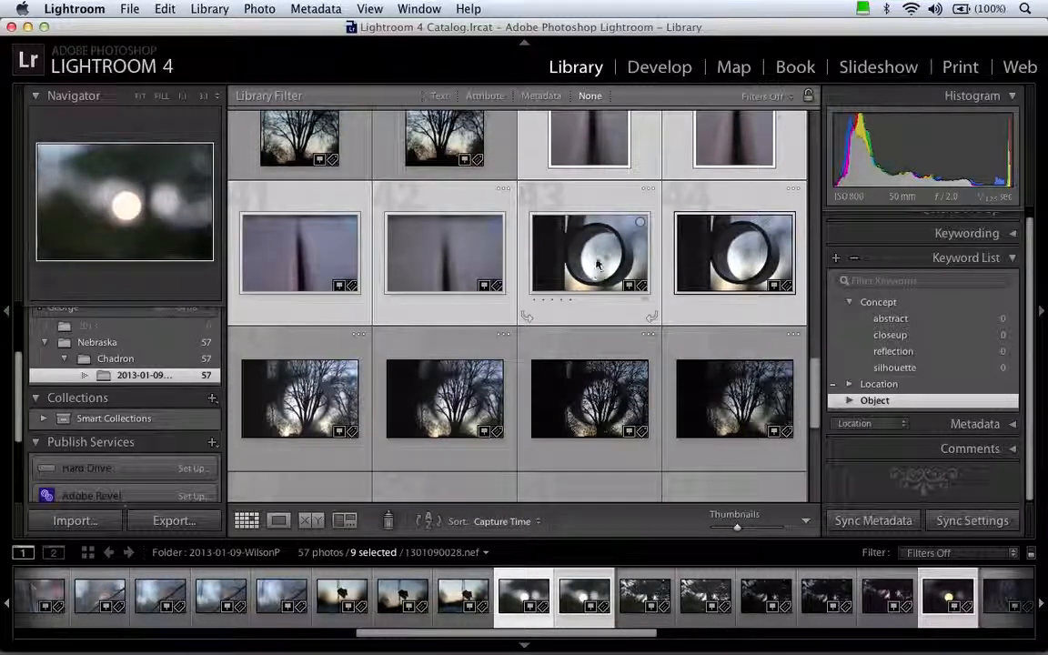
{"action": "scroll", "coordinate": [598, 263], "scroll_direction": "down", "scroll_amount": 10}
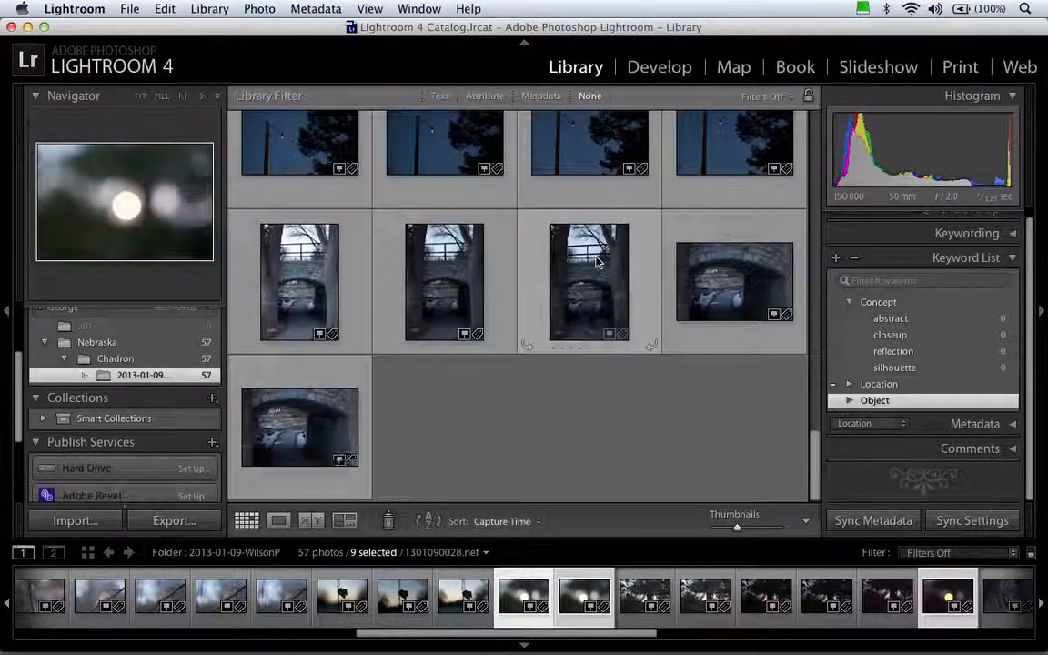
{"action": "scroll", "coordinate": [596, 262], "scroll_direction": "up", "scroll_amount": 8}
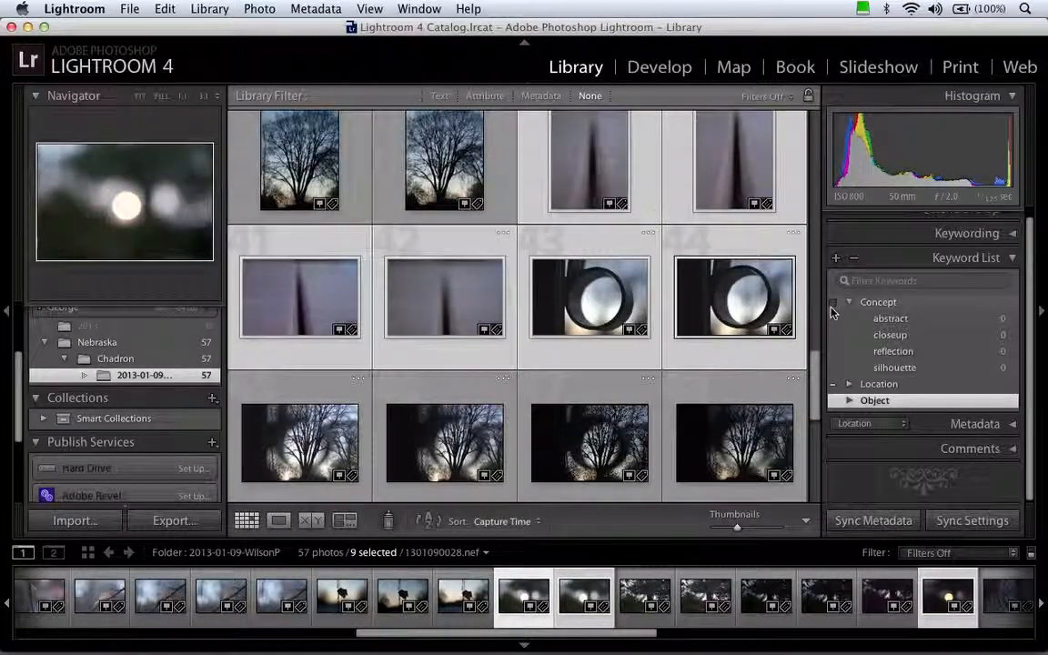
{"action": "left_click", "coordinate": [833, 318]}
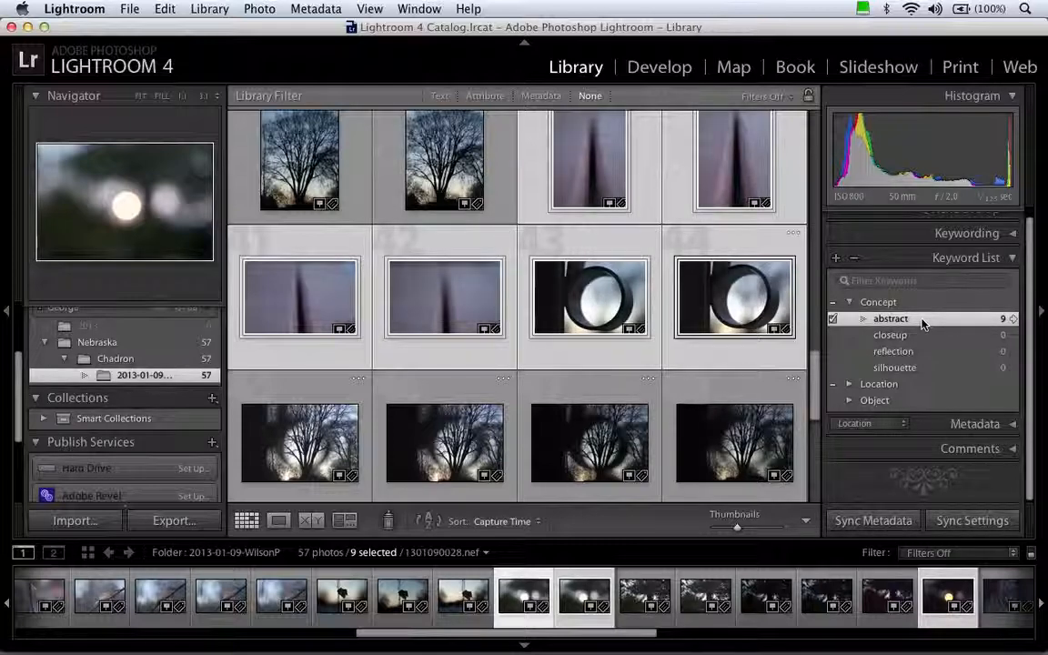
- Start a new close-up selection with the birch trunk and brown leaf photos, 10 through 12
{"action": "scroll", "coordinate": [642, 312], "scroll_direction": "down", "scroll_amount": 4}
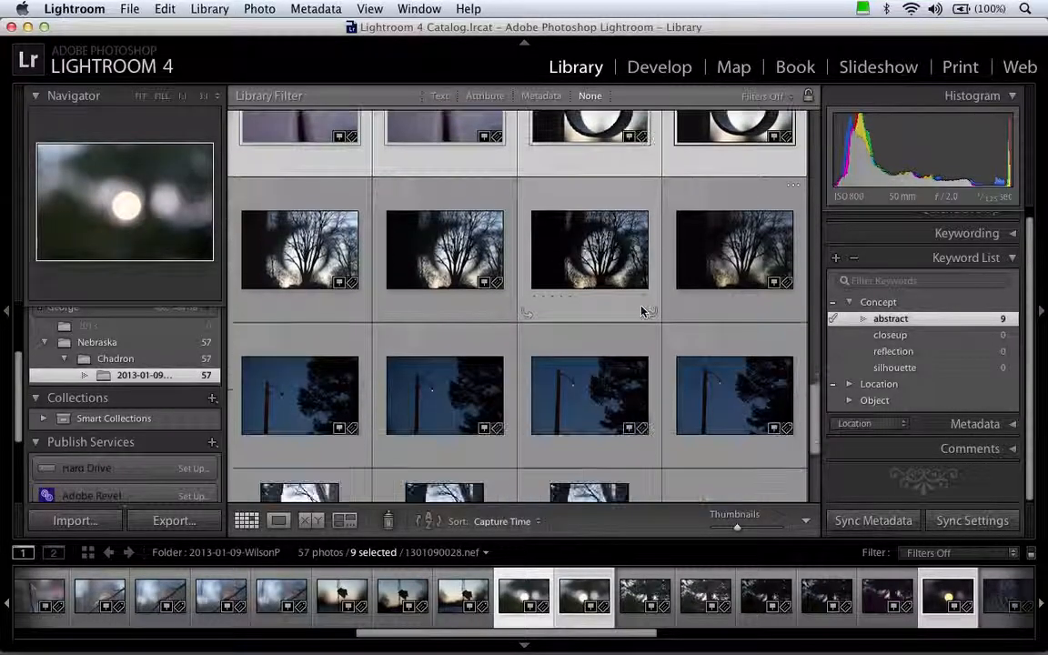
{"action": "scroll", "coordinate": [642, 312], "scroll_direction": "down", "scroll_amount": 15}
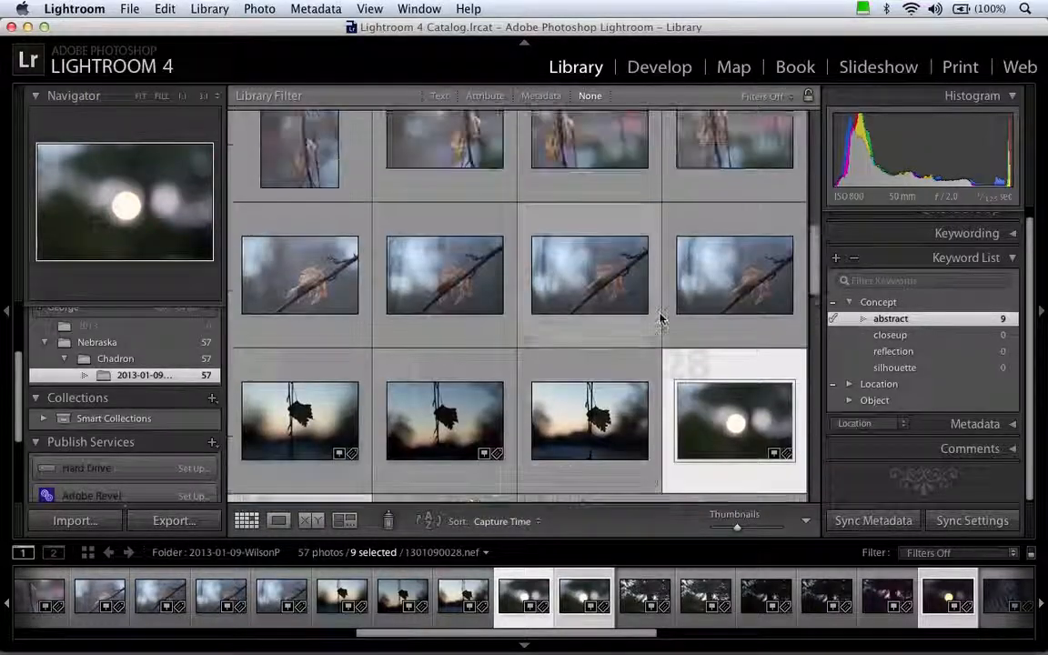
{"action": "scroll", "coordinate": [661, 316], "scroll_direction": "up", "scroll_amount": 8}
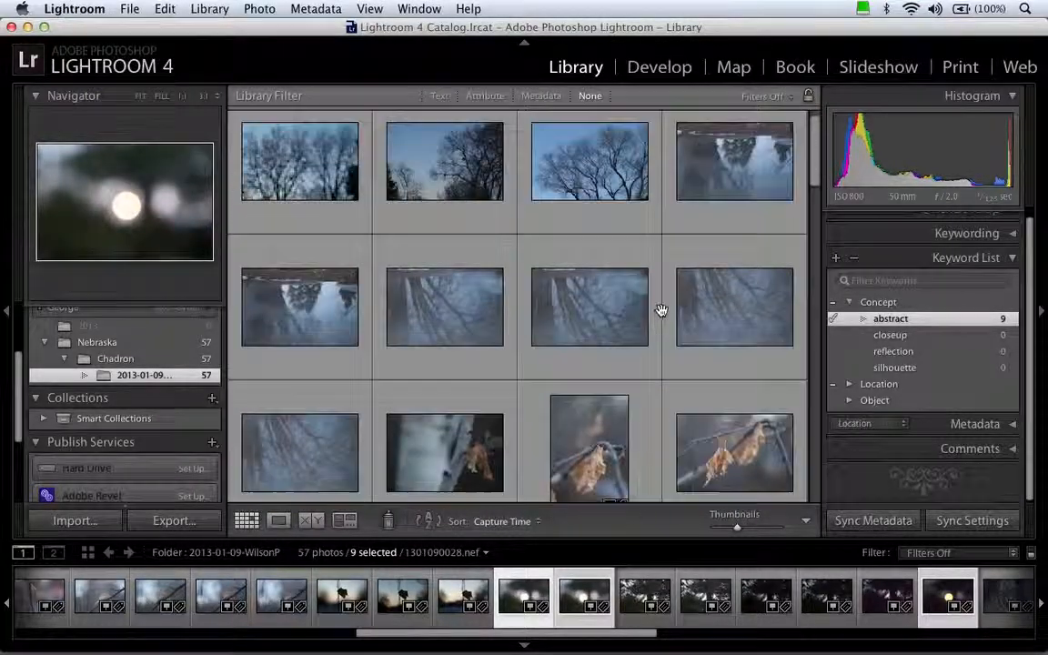
{"action": "scroll", "coordinate": [662, 310], "scroll_direction": "down", "scroll_amount": 3}
{"action": "left_click", "coordinate": [433, 281]}
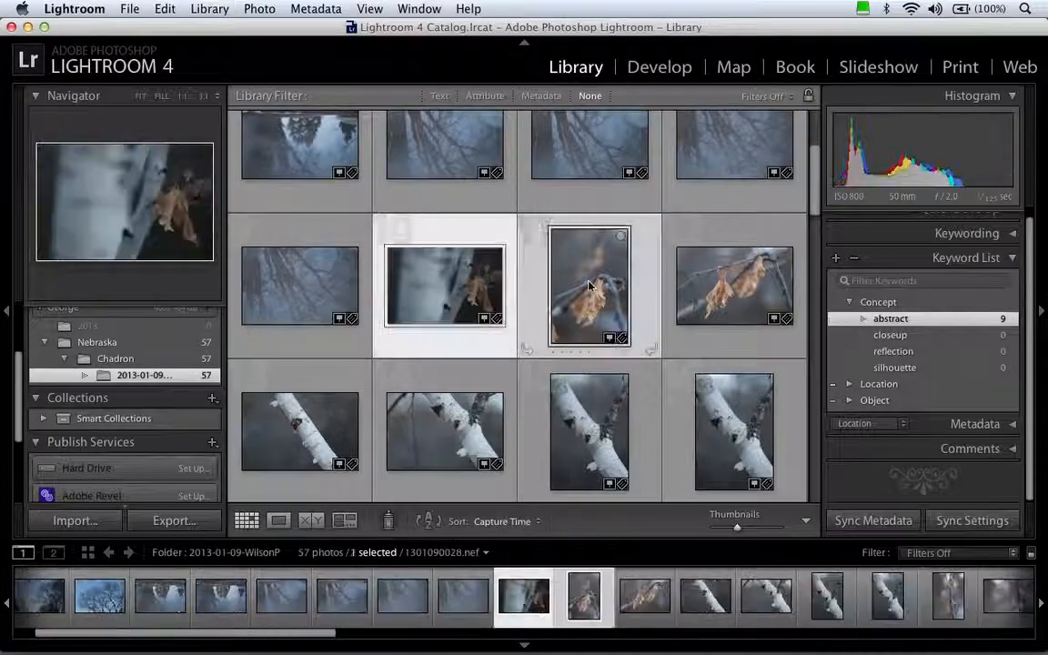
{"action": "left_click", "coordinate": [722, 283], "text": "super"}
- Add the four white birch branch photos, 13 through 16, to the selection
{"action": "scroll", "coordinate": [655, 277], "scroll_direction": "down", "scroll_amount": 3}
{"action": "left_click", "coordinate": [332, 275], "text": "super"}
{"action": "left_click", "coordinate": [449, 275], "text": "super"}
{"action": "left_click", "coordinate": [590, 280], "text": "super"}
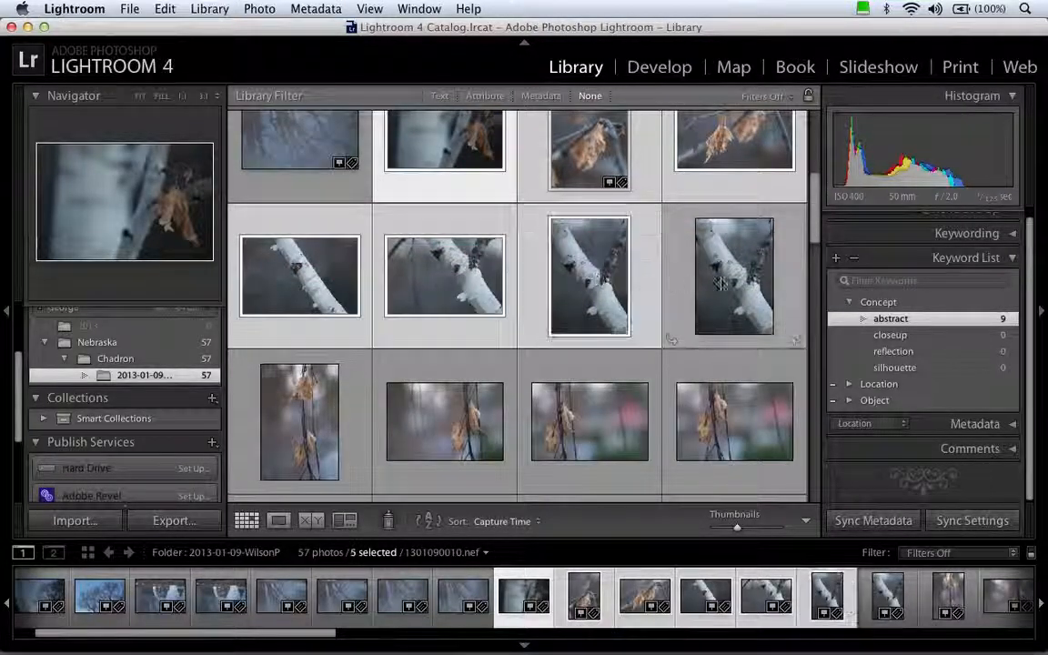
{"action": "left_click", "coordinate": [719, 283], "text": "super"}
- Add the four hanging brown leaf photos, 17 through 20, to the close-up selection
{"action": "scroll", "coordinate": [720, 283], "scroll_direction": "down", "scroll_amount": 3}
{"action": "left_click", "coordinate": [301, 300], "text": "super"}
{"action": "left_click", "coordinate": [444, 300], "text": "super"}
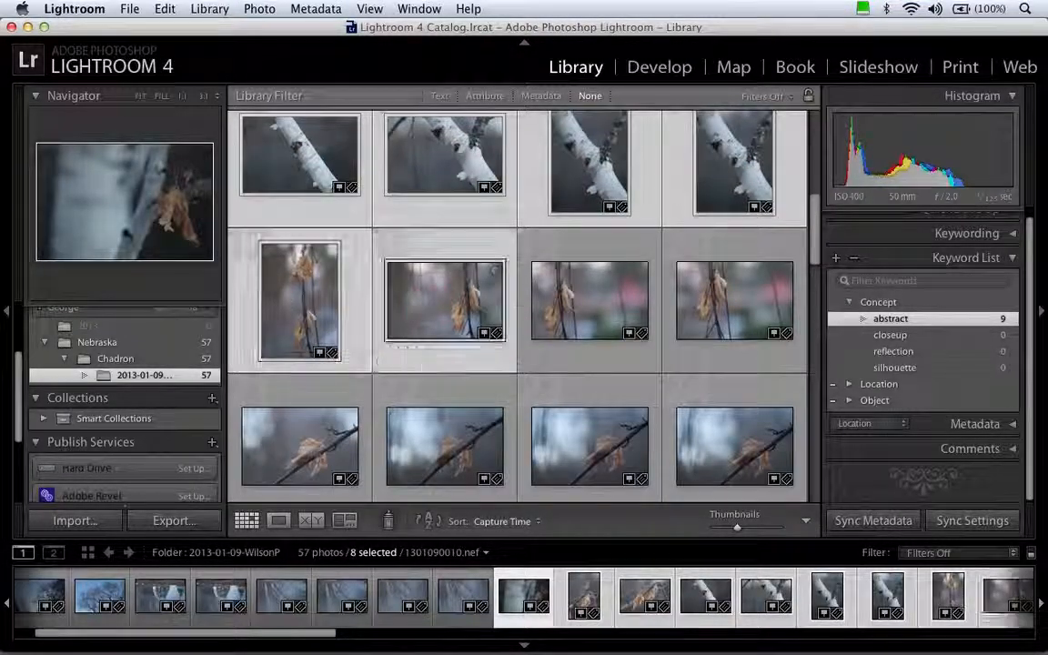
{"action": "left_click", "coordinate": [590, 298], "text": "super"}
{"action": "left_click", "coordinate": [725, 288], "text": "super"}
- Add the four photos of a leaf on a diagonal branch, 21 through 24, to the close-up selection
{"action": "scroll", "coordinate": [728, 287], "scroll_direction": "down", "scroll_amount": 3}
{"action": "left_click", "coordinate": [737, 292], "text": "super"}
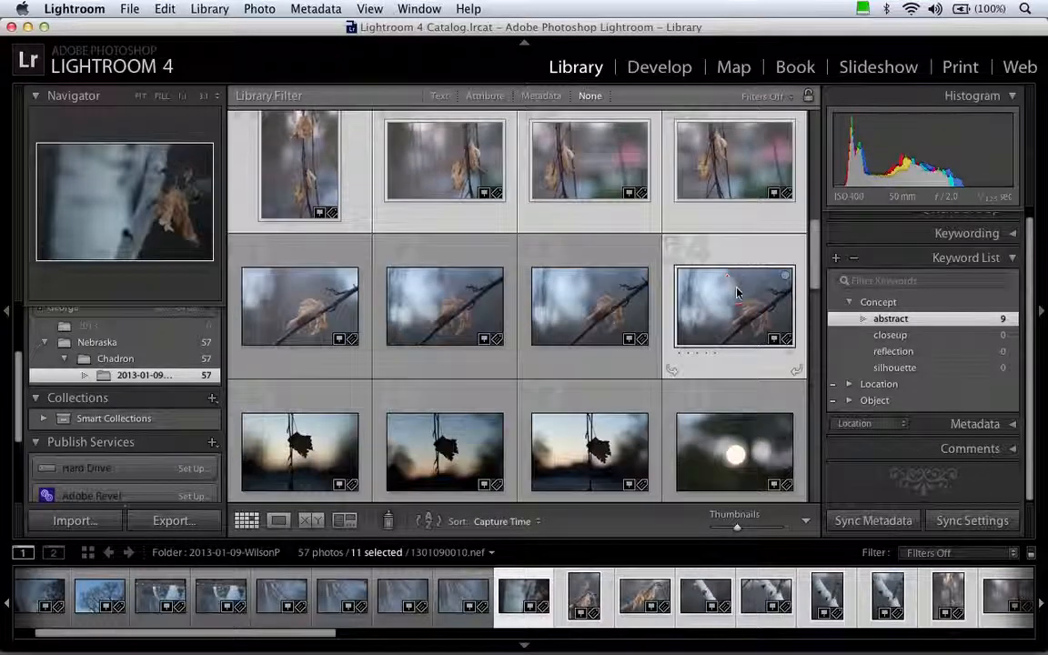
{"action": "left_click", "coordinate": [589, 300], "text": "super"}
{"action": "left_click", "coordinate": [445, 300], "text": "super"}
{"action": "left_click", "coordinate": [314, 292], "text": "super"}
- Add the three silhouetted leaf photos, 25 through 27, to the close-up selection
{"action": "scroll", "coordinate": [328, 292], "scroll_direction": "down", "scroll_amount": 3}
{"action": "left_click", "coordinate": [314, 309], "text": "super"}
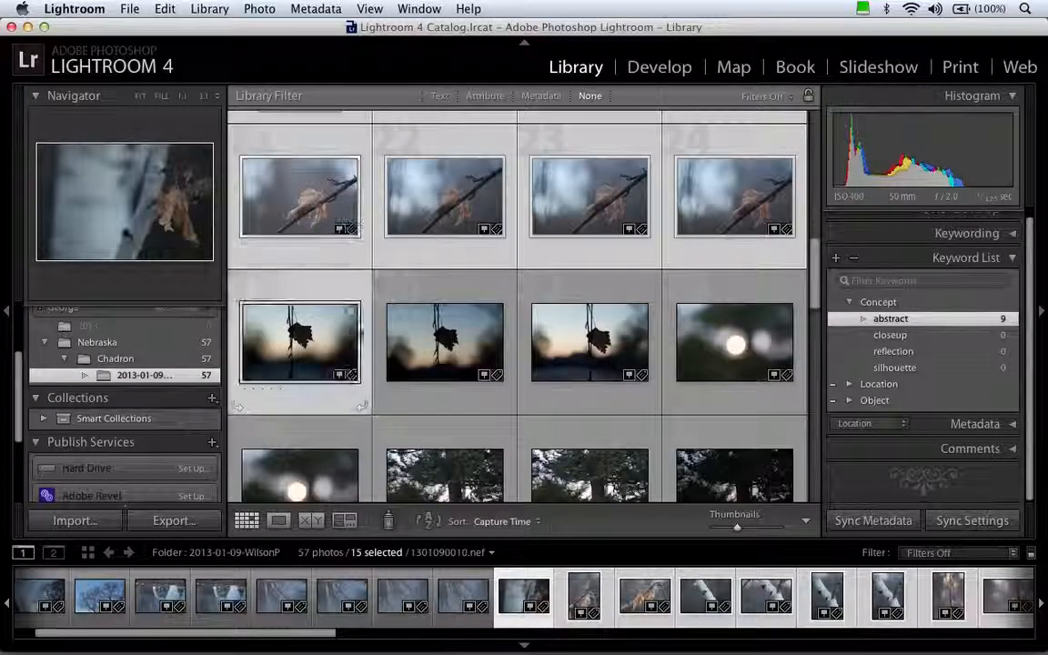
{"action": "left_click", "coordinate": [445, 327], "text": "super"}
{"action": "left_click", "coordinate": [590, 327], "text": "super"}
- Add the dark blue-grey structure photo 36 and the four blurred purple photos, 39 through 42, to the close-up selection
{"action": "scroll", "coordinate": [721, 346], "scroll_direction": "down", "scroll_amount": 3}
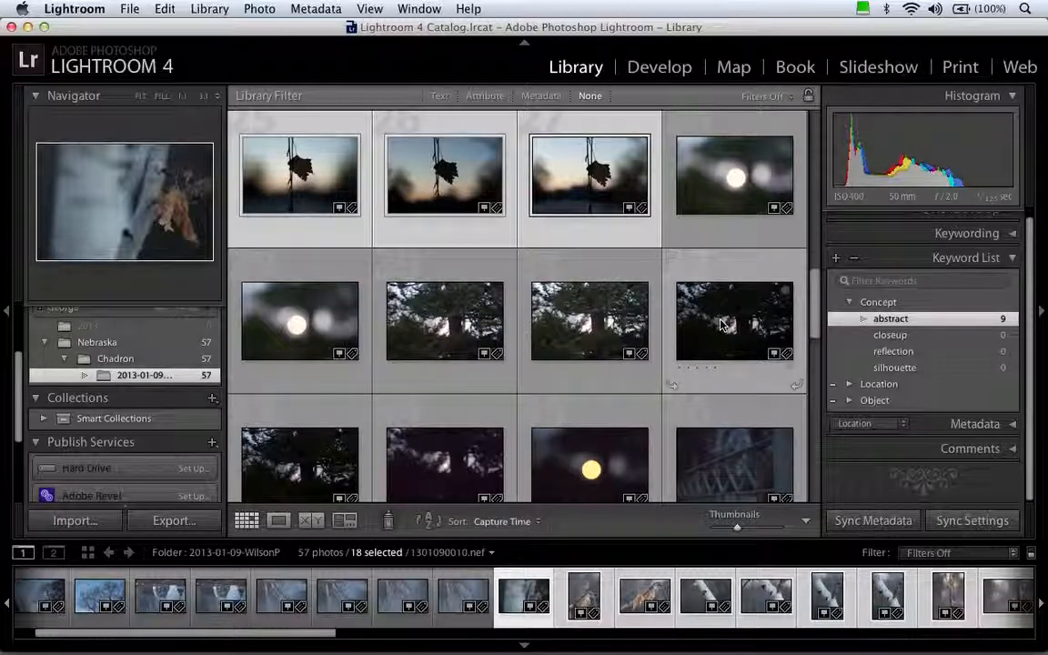
{"action": "scroll", "coordinate": [721, 324], "scroll_direction": "down", "scroll_amount": 3}
{"action": "left_click", "coordinate": [720, 327], "text": "super"}
{"action": "scroll", "coordinate": [720, 328], "scroll_direction": "down", "scroll_amount": 3}
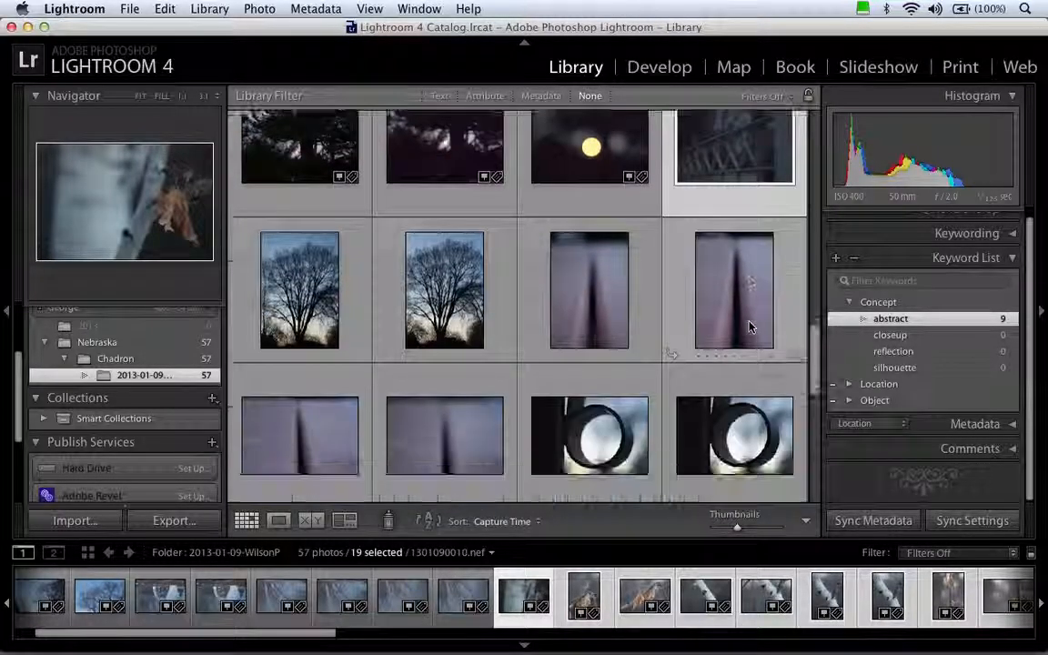
{"action": "left_click", "coordinate": [646, 295], "text": "super"}
{"action": "left_click", "coordinate": [677, 300], "text": "super"}
{"action": "scroll", "coordinate": [652, 267], "scroll_direction": "down", "scroll_amount": 1}
{"action": "left_click", "coordinate": [282, 323], "text": "super"}
{"action": "left_click", "coordinate": [414, 334], "text": "super"}
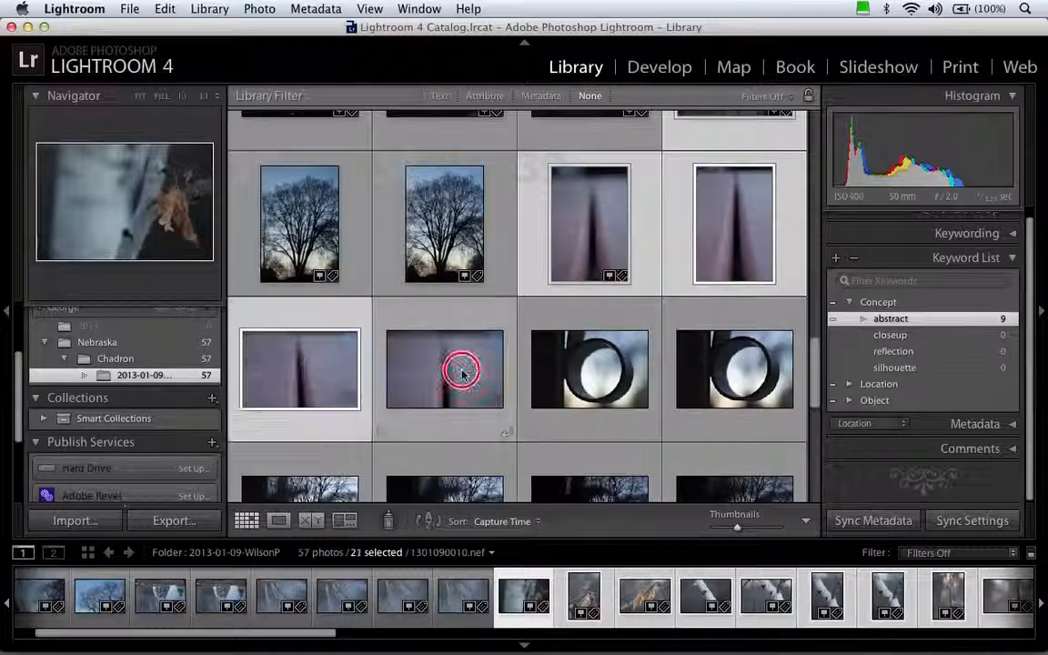
- Add the two circular ring photos, 43 and 44, to the close-up selection and assign the closeup keyword to all selected photos
{"action": "scroll", "coordinate": [437, 355], "scroll_direction": "down", "scroll_amount": 1}
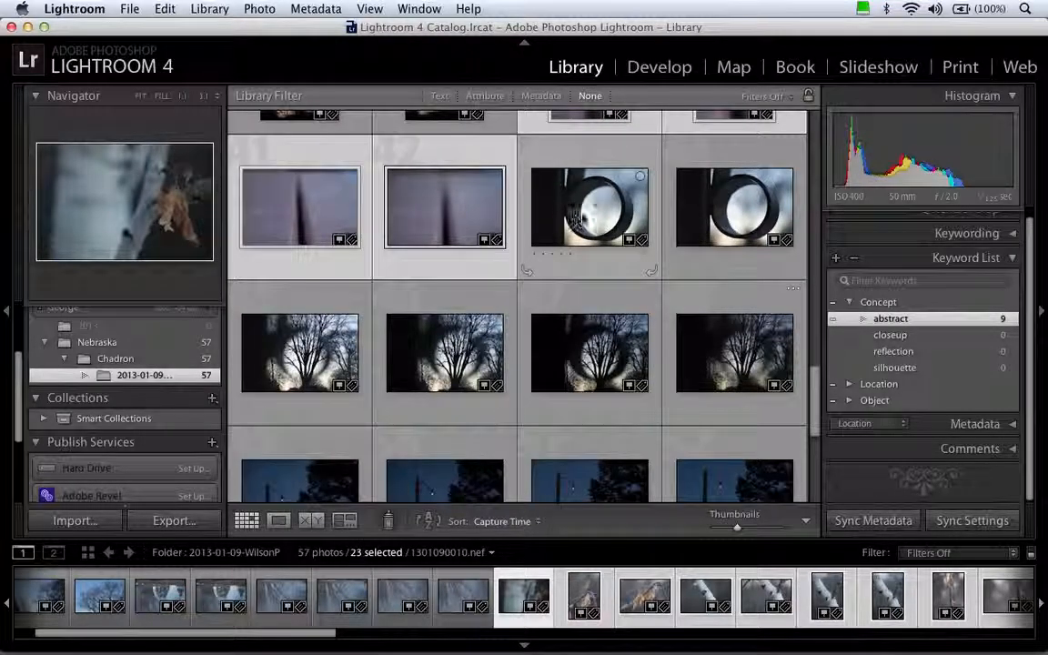
{"action": "left_click", "coordinate": [587, 218], "text": "super"}
{"action": "left_click", "coordinate": [718, 204], "text": "super"}
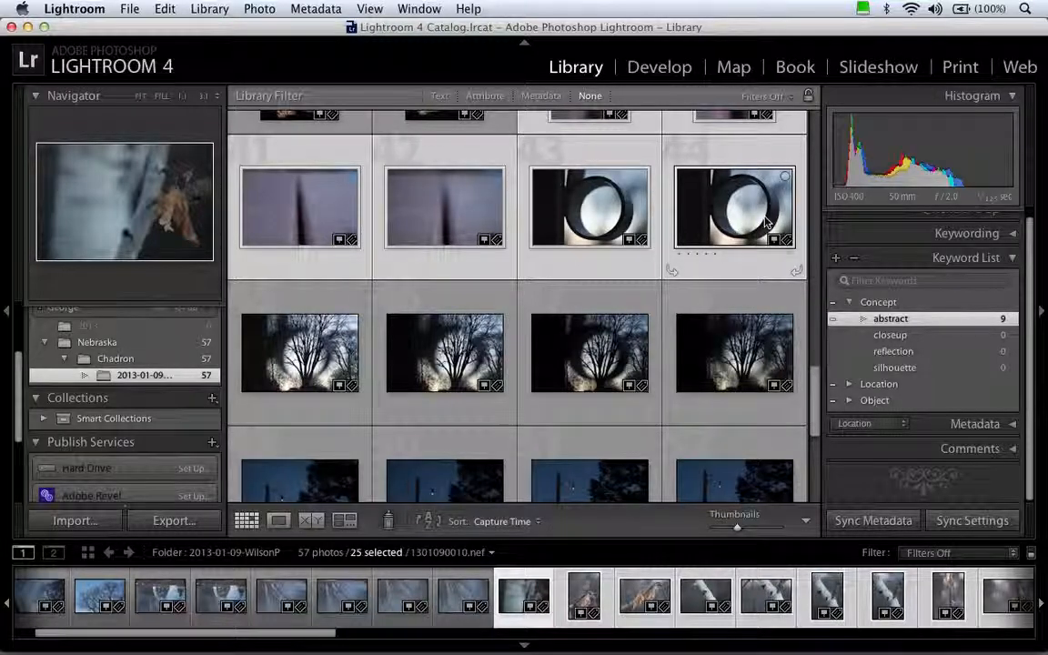
{"action": "scroll", "coordinate": [704, 283], "scroll_direction": "down", "scroll_amount": 1}
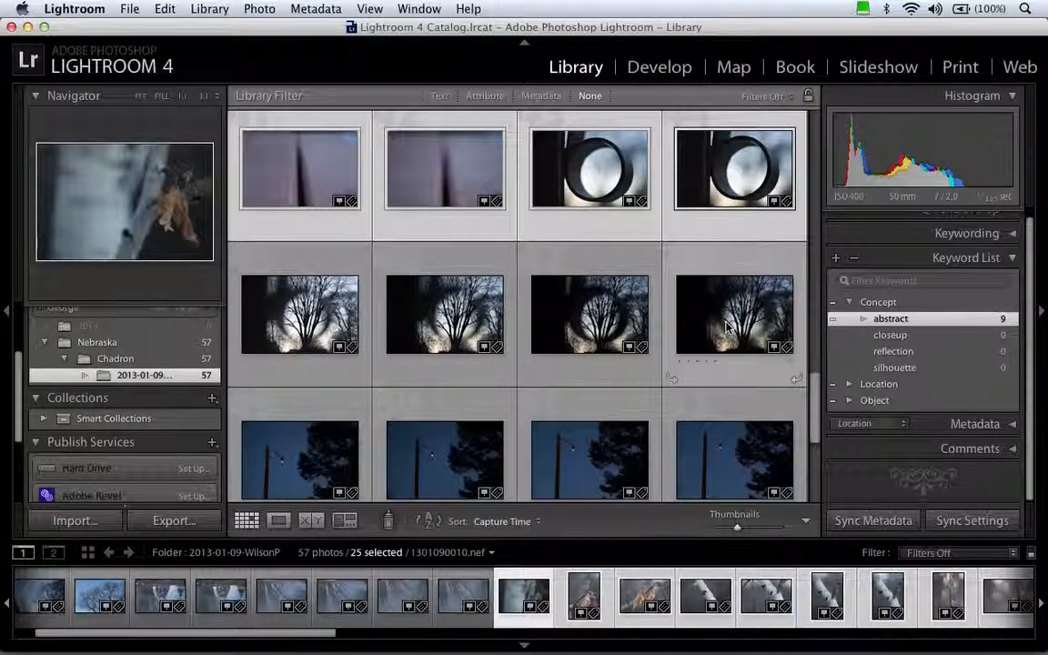
{"action": "scroll", "coordinate": [727, 328], "scroll_direction": "down", "scroll_amount": 4}
{"action": "scroll", "coordinate": [728, 327], "scroll_direction": "down", "scroll_amount": 4}
{"action": "scroll", "coordinate": [727, 327], "scroll_direction": "up", "scroll_amount": 4}
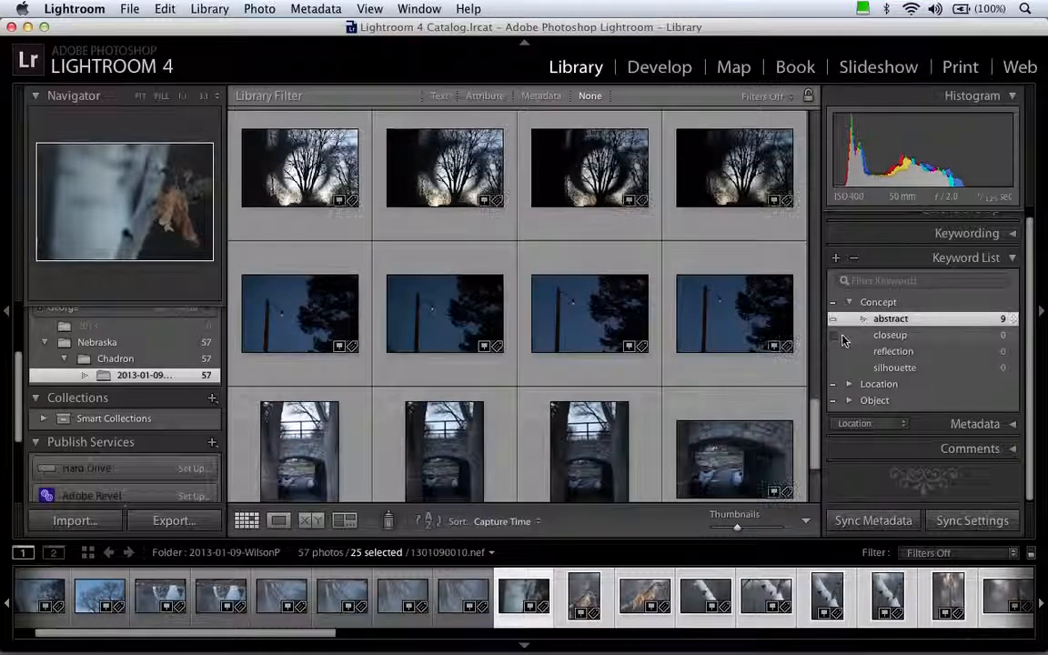
{"action": "left_click", "coordinate": [833, 337]}
- Select the six water reflection photos, 4 through 9, and assign them the reflection keyword
{"action": "scroll", "coordinate": [646, 341], "scroll_direction": "up", "scroll_amount": 10}
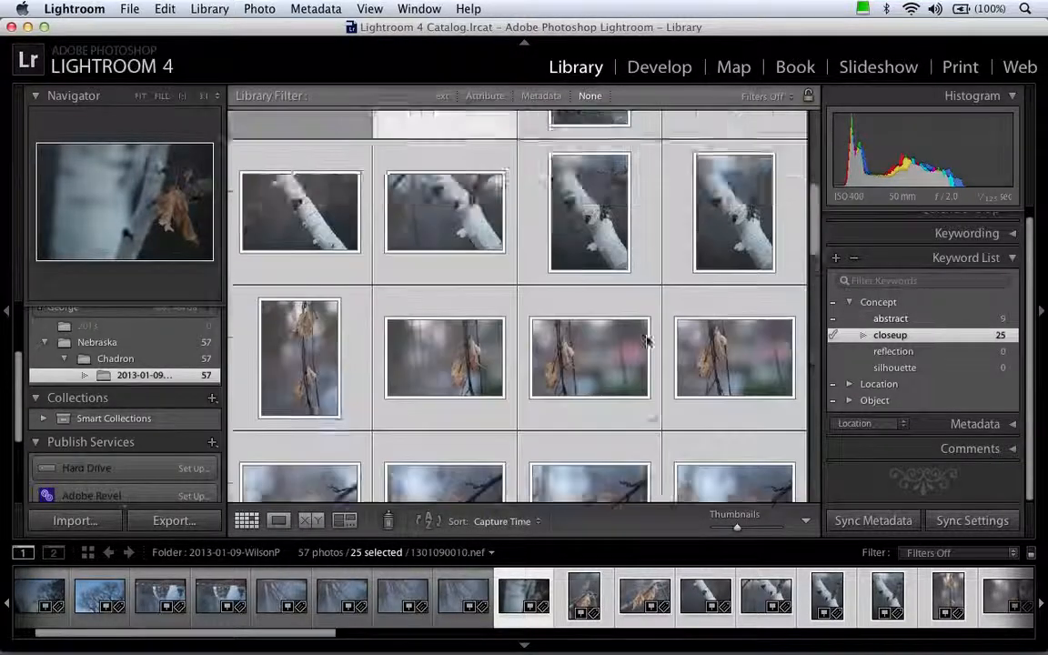
{"action": "left_click", "coordinate": [719, 182]}
{"action": "left_click", "coordinate": [282, 309], "text": "shift"}
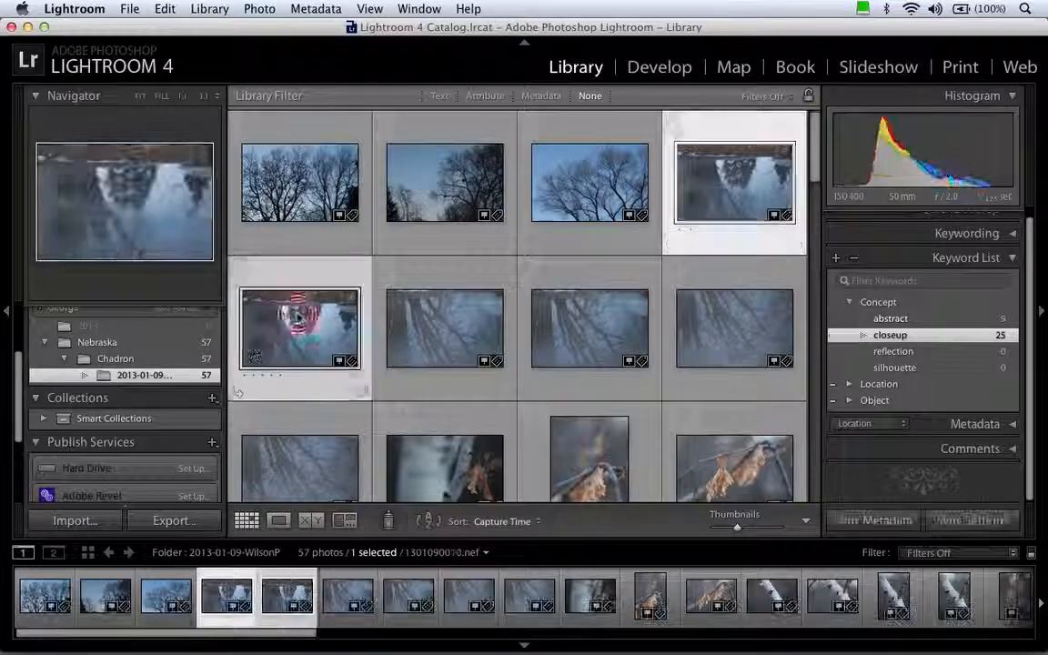
{"action": "left_click", "coordinate": [444, 323], "text": "shift"}
{"action": "left_click", "coordinate": [590, 327], "text": "shift"}
{"action": "left_click", "coordinate": [707, 327], "text": "shift"}
{"action": "scroll", "coordinate": [613, 328], "scroll_direction": "down", "scroll_amount": 1}
{"action": "left_click", "coordinate": [331, 402], "text": "shift"}
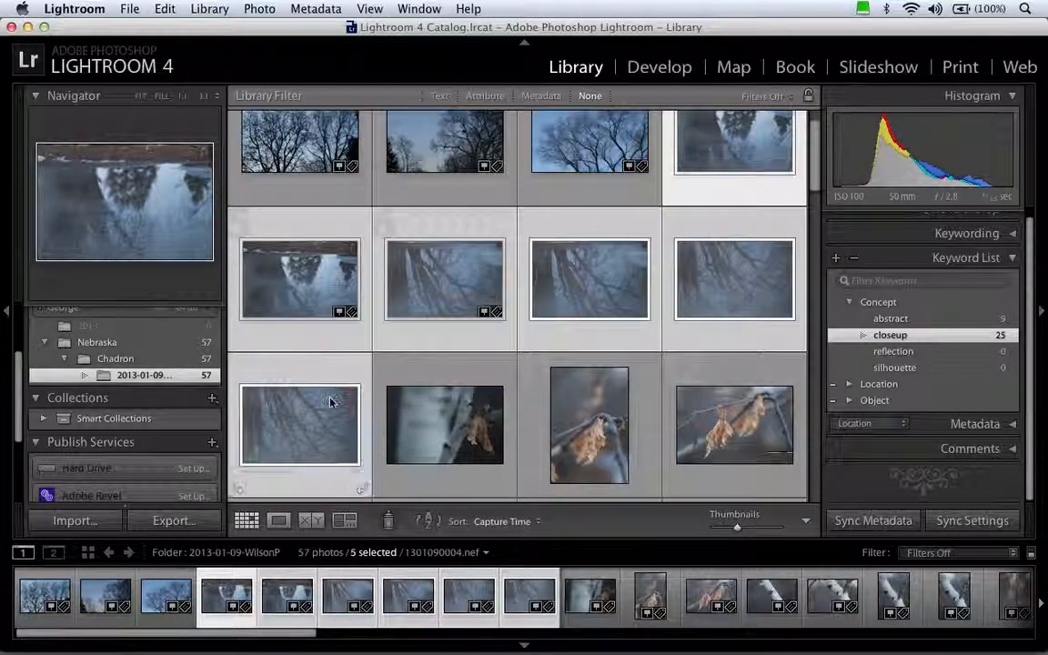
{"action": "scroll", "coordinate": [335, 409], "scroll_direction": "down", "scroll_amount": 3}
{"action": "scroll", "coordinate": [335, 410], "scroll_direction": "down", "scroll_amount": 10}
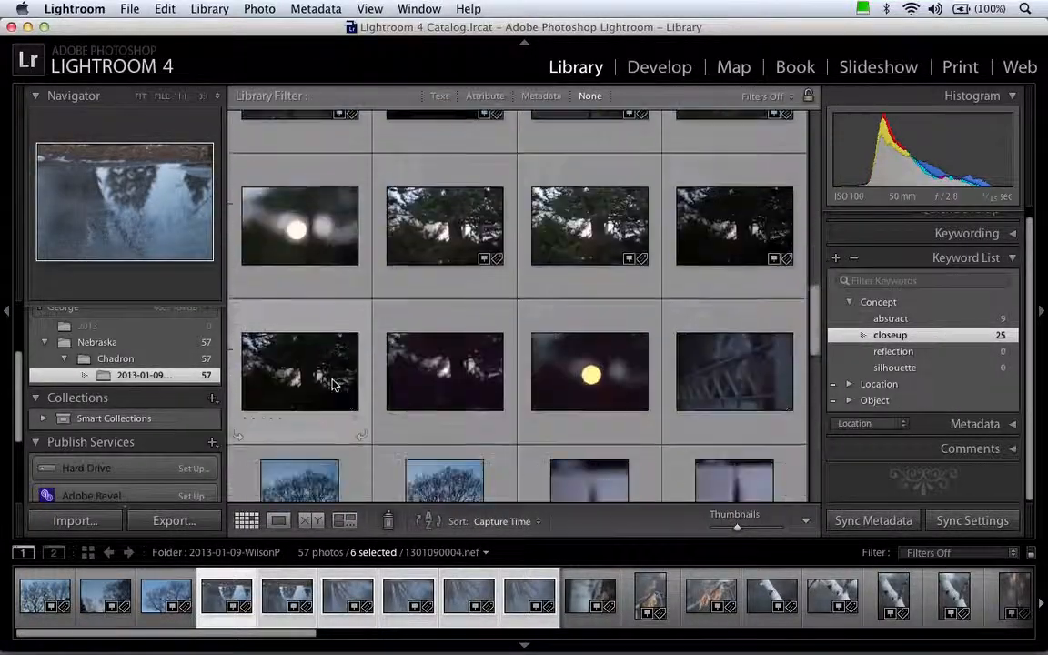
{"action": "scroll", "coordinate": [333, 385], "scroll_direction": "down", "scroll_amount": 2}
{"action": "left_click", "coordinate": [832, 351]}
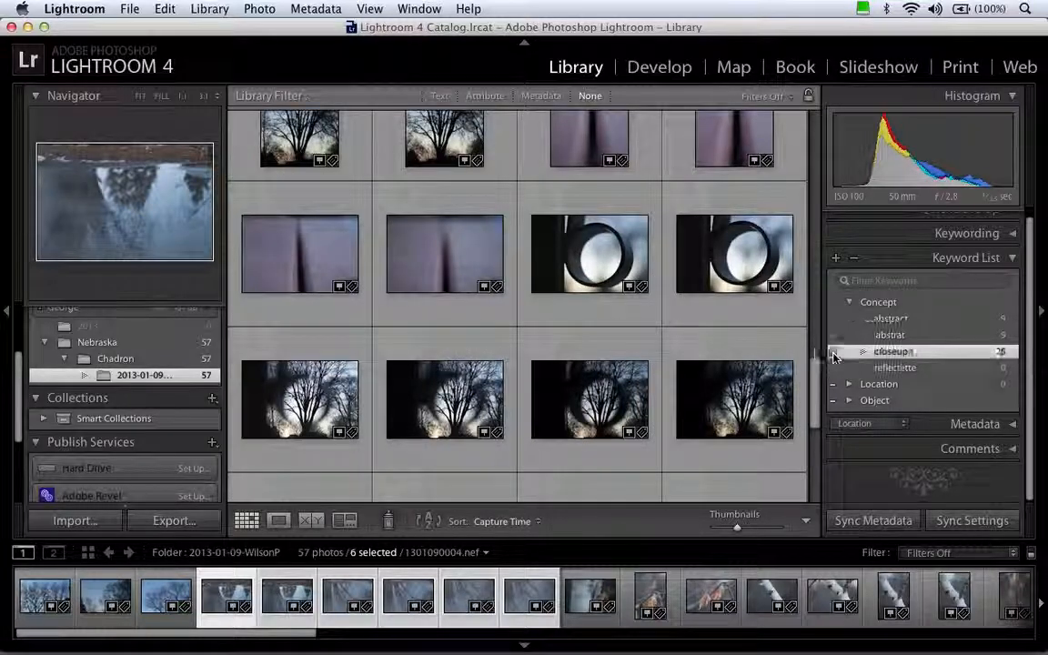
- Start a silhouette selection with the three bare tree photos, 1 through 3, and the three hanging leaf photos, 25 through 27
{"action": "scroll", "coordinate": [681, 348], "scroll_direction": "up", "scroll_amount": 15}
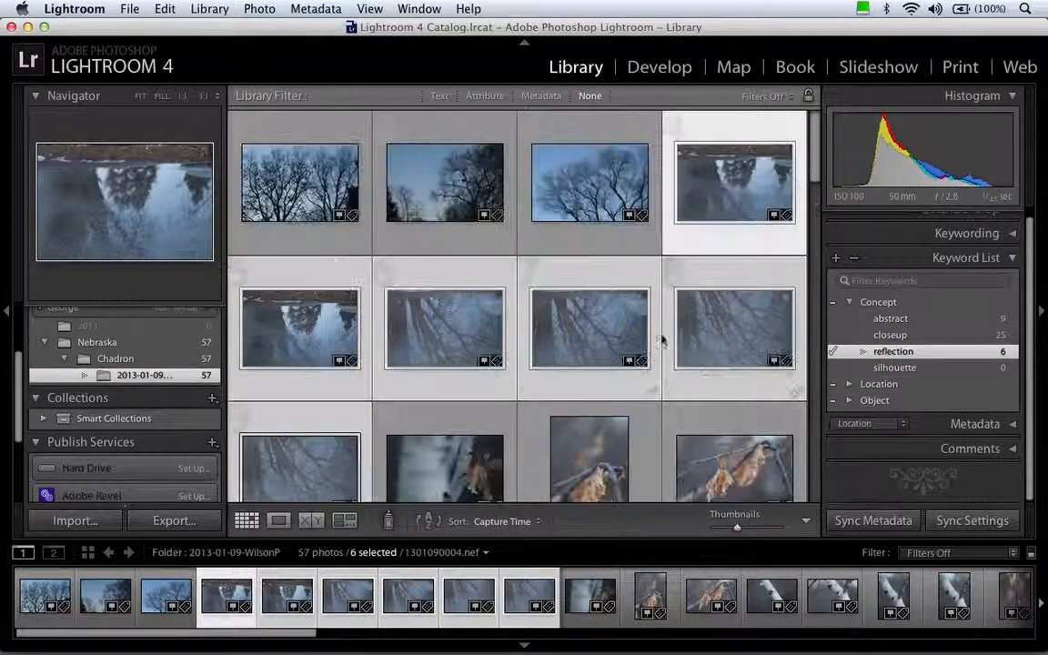
{"action": "left_click", "coordinate": [309, 187]}
{"action": "left_click", "coordinate": [446, 186], "text": "super"}
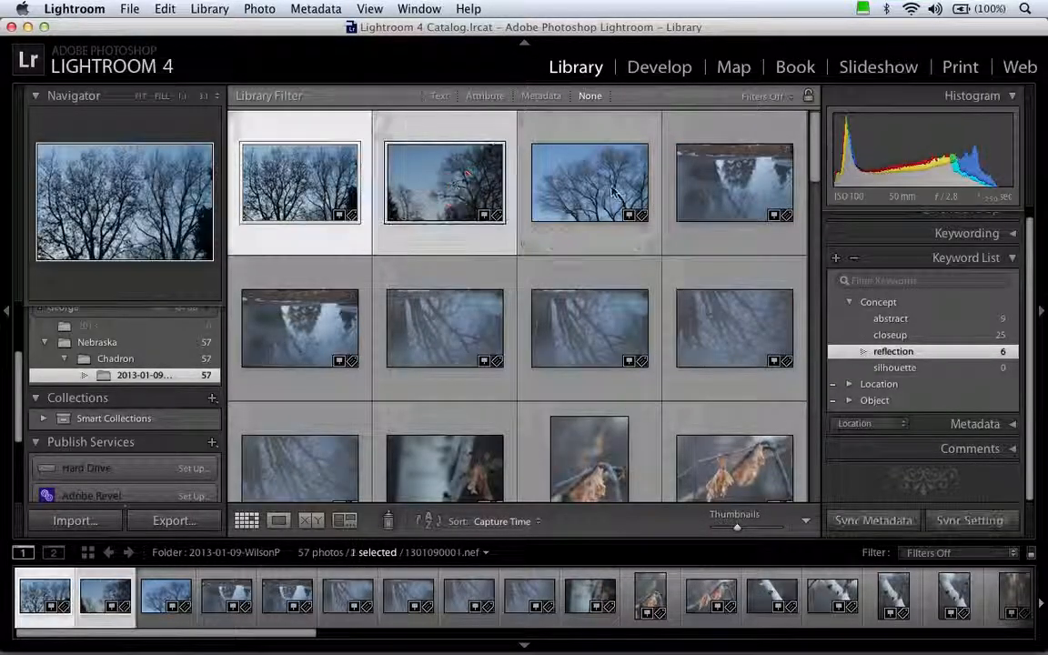
{"action": "left_click", "coordinate": [614, 191], "text": "super"}
{"action": "scroll", "coordinate": [445, 204], "scroll_direction": "down", "scroll_amount": 5}
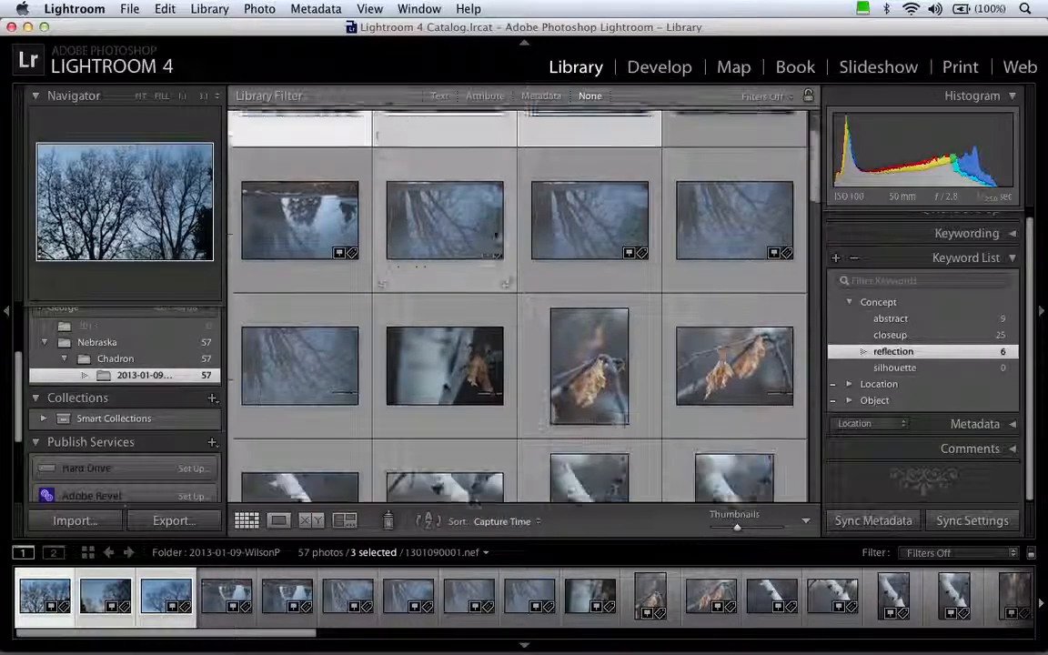
{"action": "scroll", "coordinate": [496, 236], "scroll_direction": "down", "scroll_amount": 7}
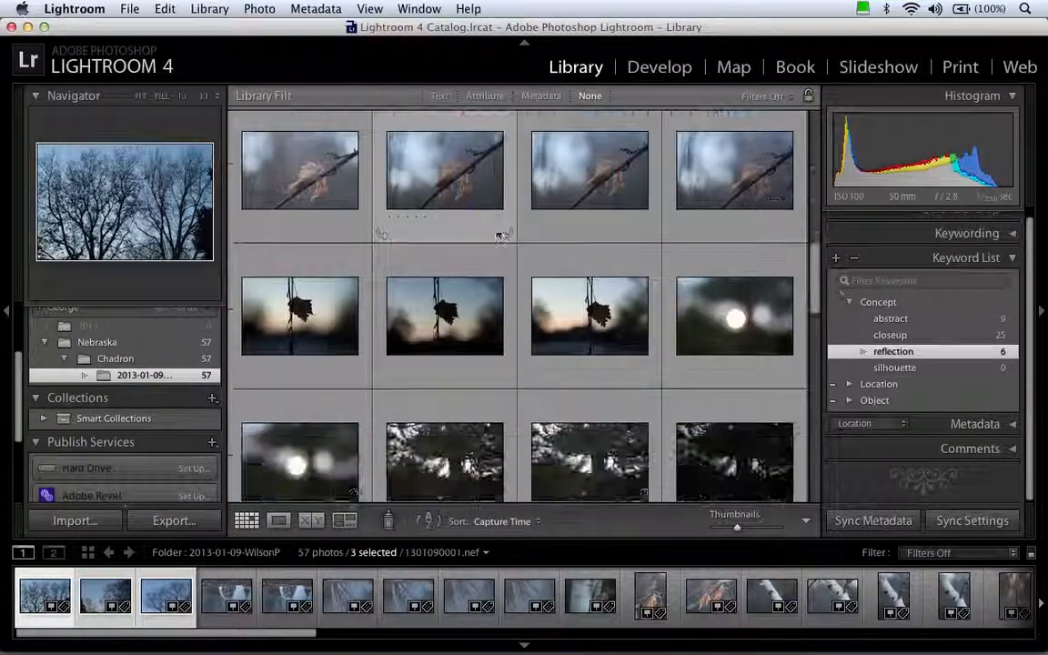
{"action": "left_click", "coordinate": [298, 235]}
{"action": "left_click", "coordinate": [445, 234], "text": "super"}
{"action": "left_click", "coordinate": [590, 234], "text": "super"}
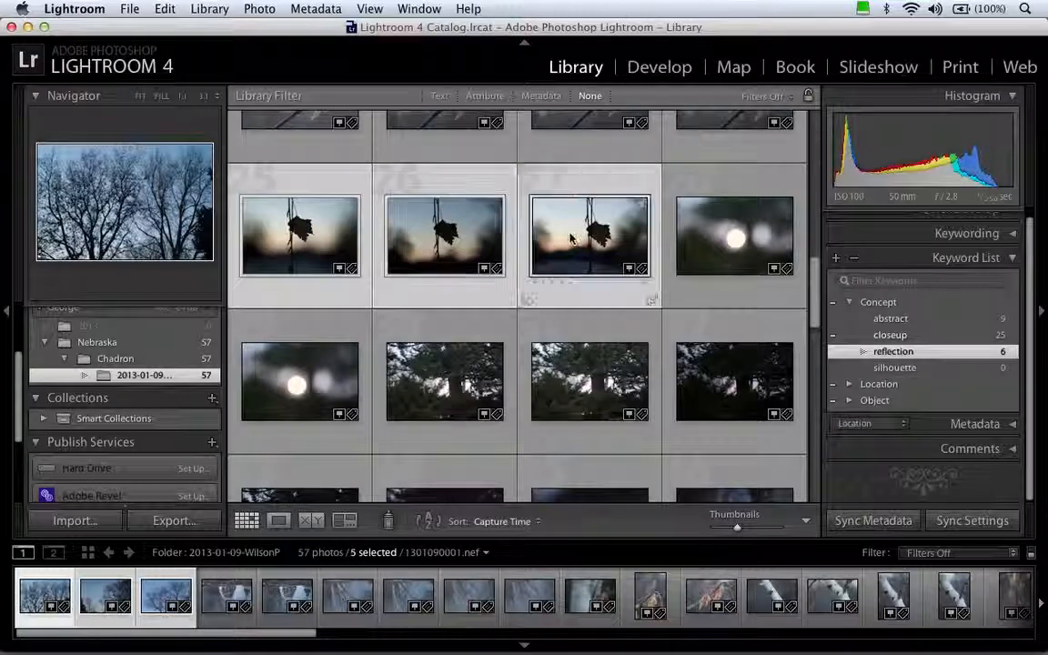
- Add the dark tree photos, 32 through 34, and the two vertical tree photos, 37 and 38, to the silhouette selection
{"action": "scroll", "coordinate": [566, 231], "scroll_direction": "down", "scroll_amount": 3}
{"action": "left_click", "coordinate": [728, 208], "text": "super"}
{"action": "left_click", "coordinate": [299, 344], "text": "super"}
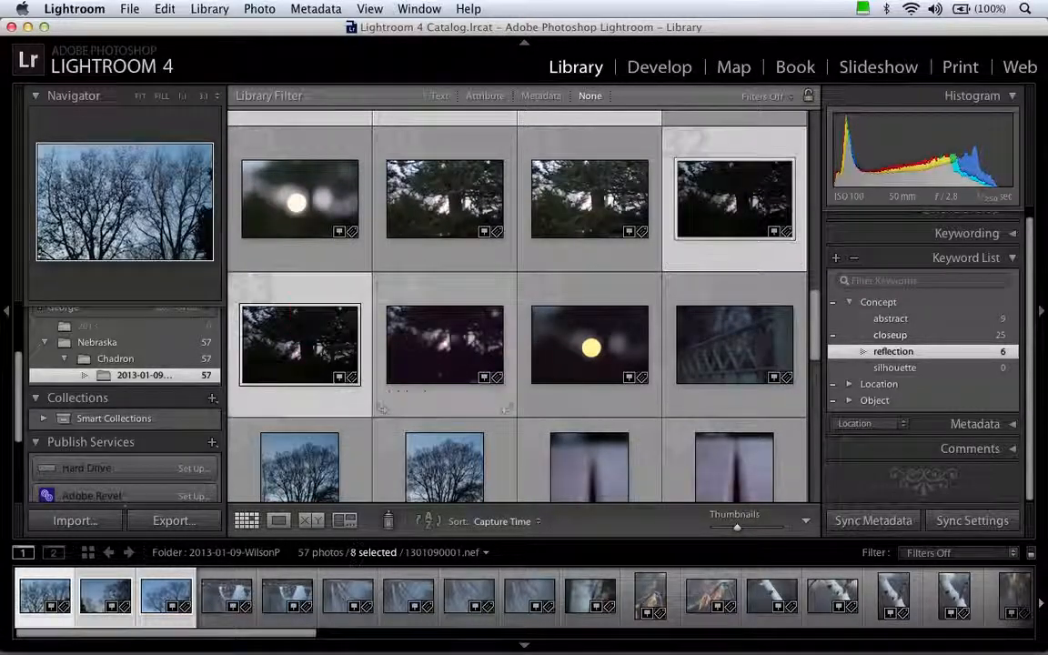
{"action": "left_click", "coordinate": [460, 341], "text": "super"}
{"action": "scroll", "coordinate": [464, 334], "scroll_direction": "down", "scroll_amount": 3}
{"action": "left_click", "coordinate": [299, 346], "text": "super"}
{"action": "left_click", "coordinate": [445, 346], "text": "super"}
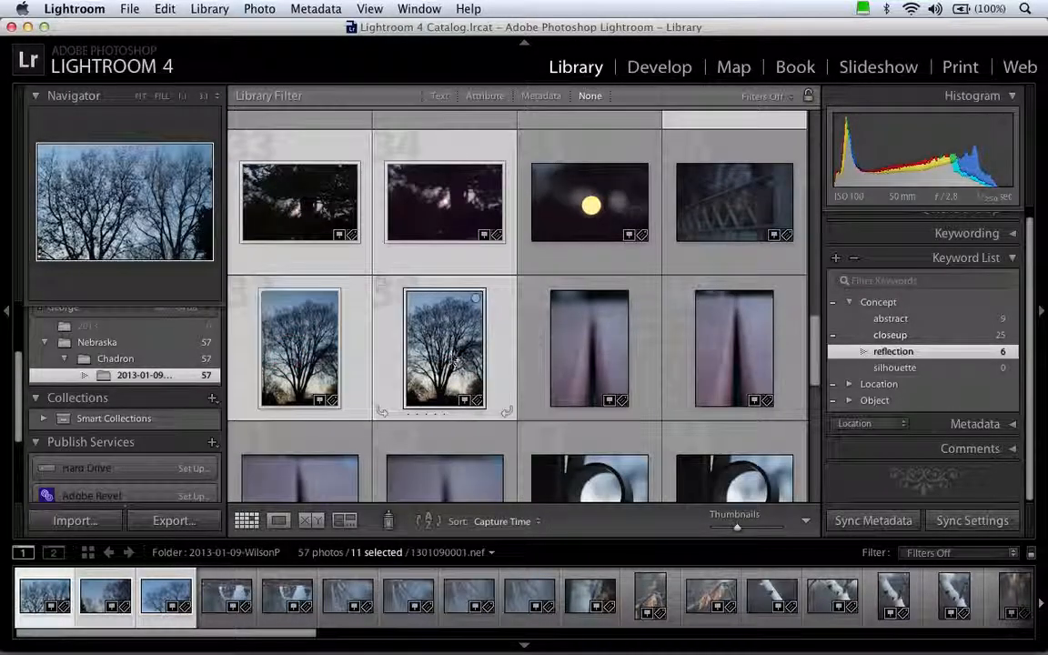
- Add the two ring photos, 43 and 44, and the four photos of a tree framed by the ring, 45 through 48, to the silhouette selection
{"action": "scroll", "coordinate": [455, 346], "scroll_direction": "down", "scroll_amount": 3}
{"action": "left_click", "coordinate": [589, 276], "text": "super"}
{"action": "left_click", "coordinate": [734, 276], "text": "super"}
{"action": "scroll", "coordinate": [725, 309], "scroll_direction": "down", "scroll_amount": 3}
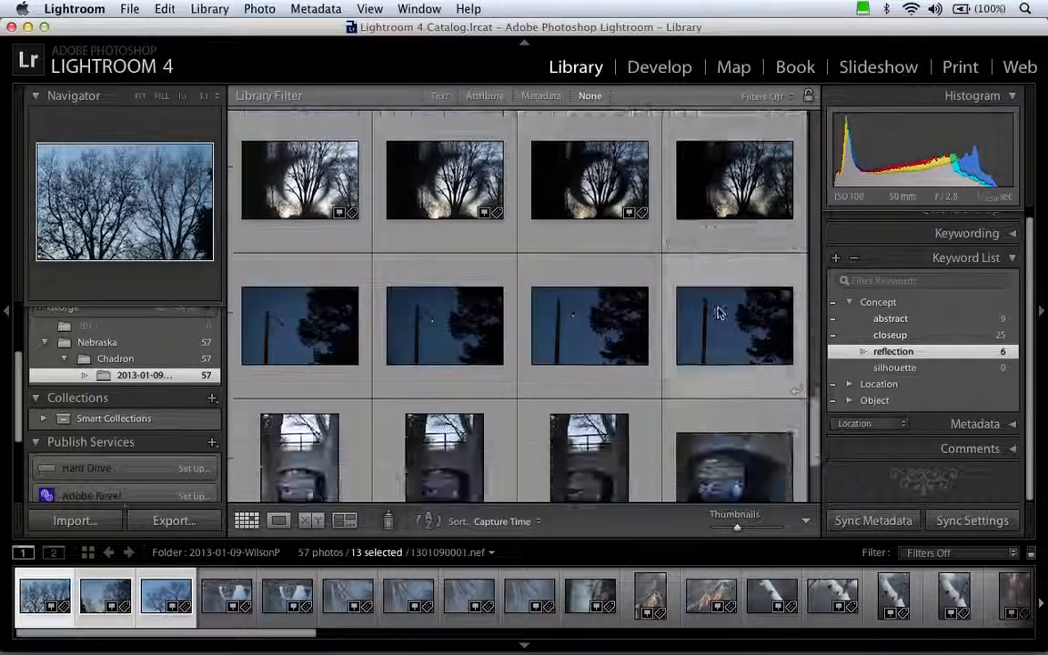
{"action": "left_click", "coordinate": [310, 178], "text": "super"}
{"action": "left_click", "coordinate": [445, 181], "text": "super"}
{"action": "left_click", "coordinate": [589, 180], "text": "super"}
{"action": "left_click", "coordinate": [734, 180], "text": "super"}
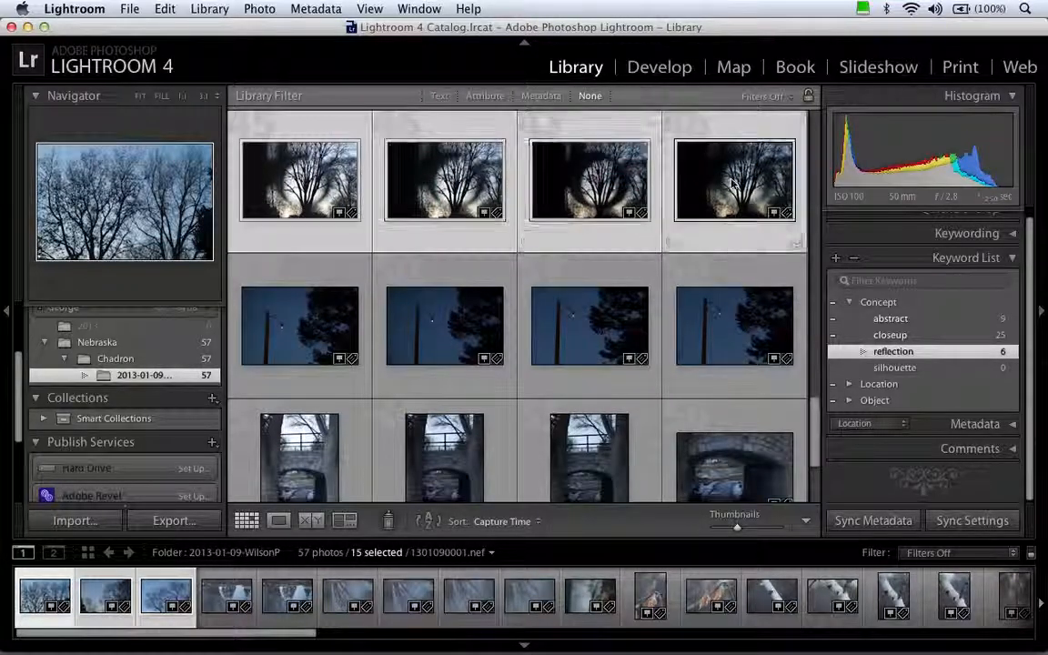
- Check the remaining photos for silhouettes and assign the silhouette keyword to the selected photos
{"action": "scroll", "coordinate": [671, 360], "scroll_direction": "down", "scroll_amount": 1}
{"action": "scroll", "coordinate": [713, 315], "scroll_direction": "down", "scroll_amount": 1}
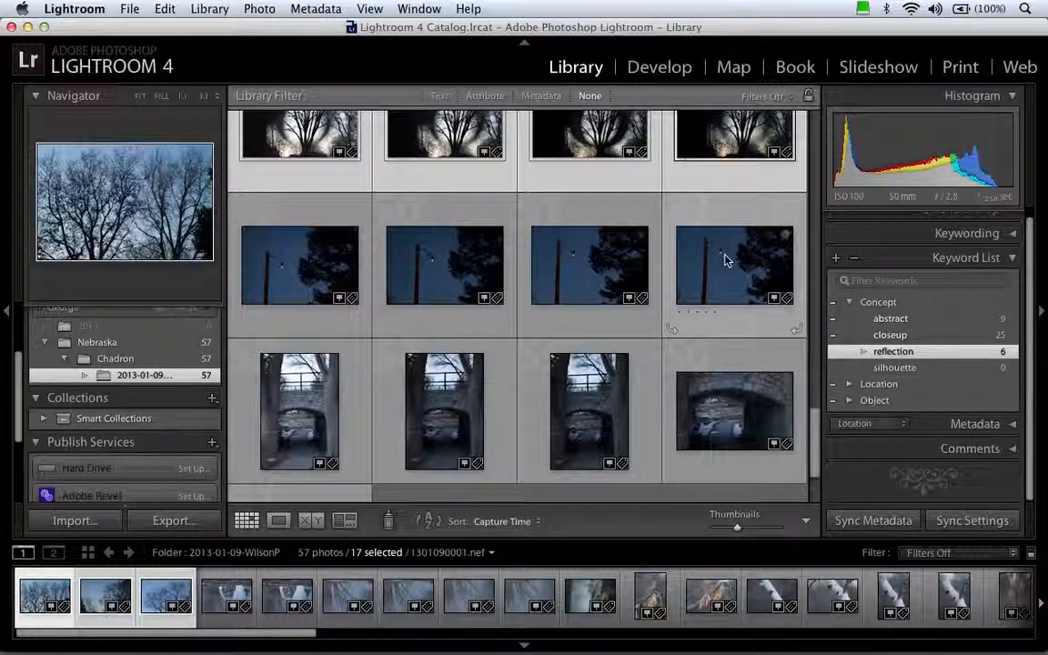
{"action": "scroll", "coordinate": [725, 261], "scroll_direction": "down", "scroll_amount": 4}
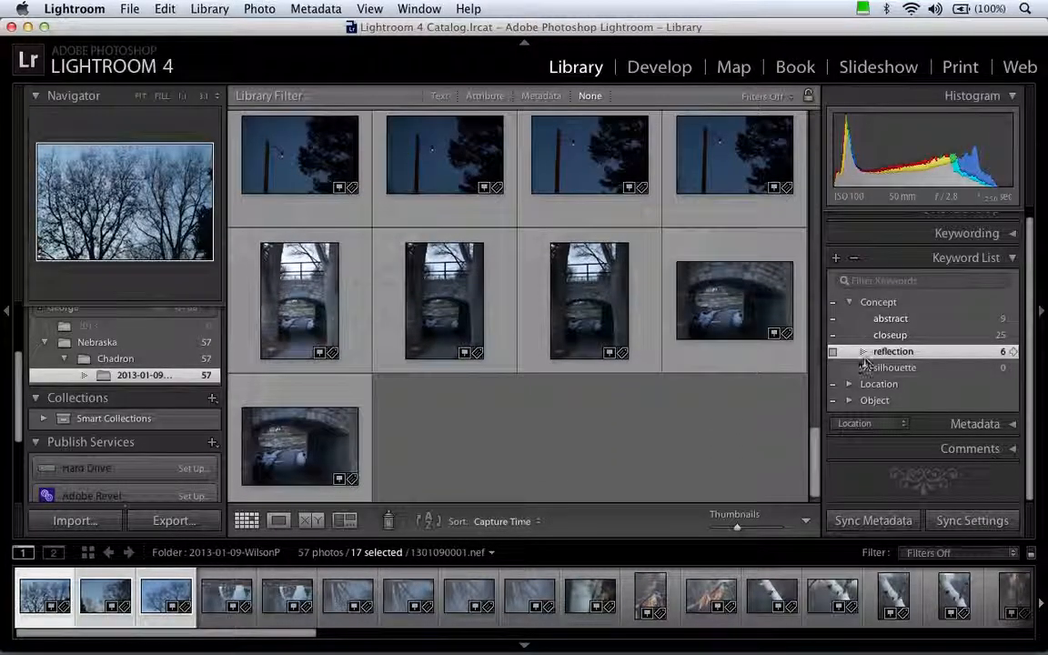
{"action": "left_click", "coordinate": [834, 368]}
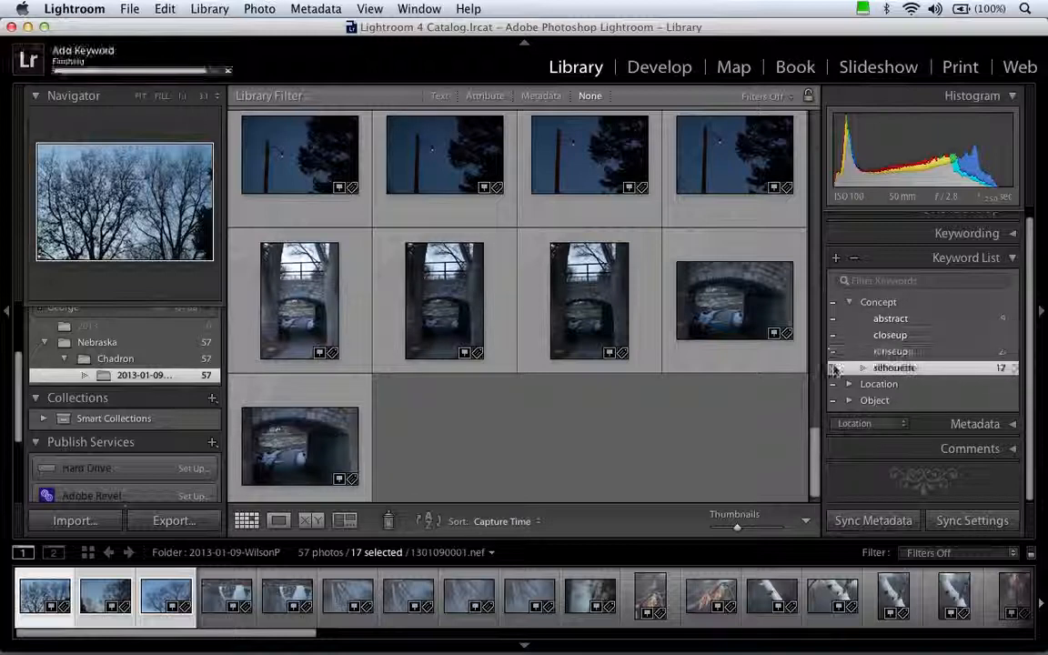
- Clear the photo selection and collapse the Concept keyword group and the Keyword List
{"action": "left_click", "coordinate": [667, 409]}
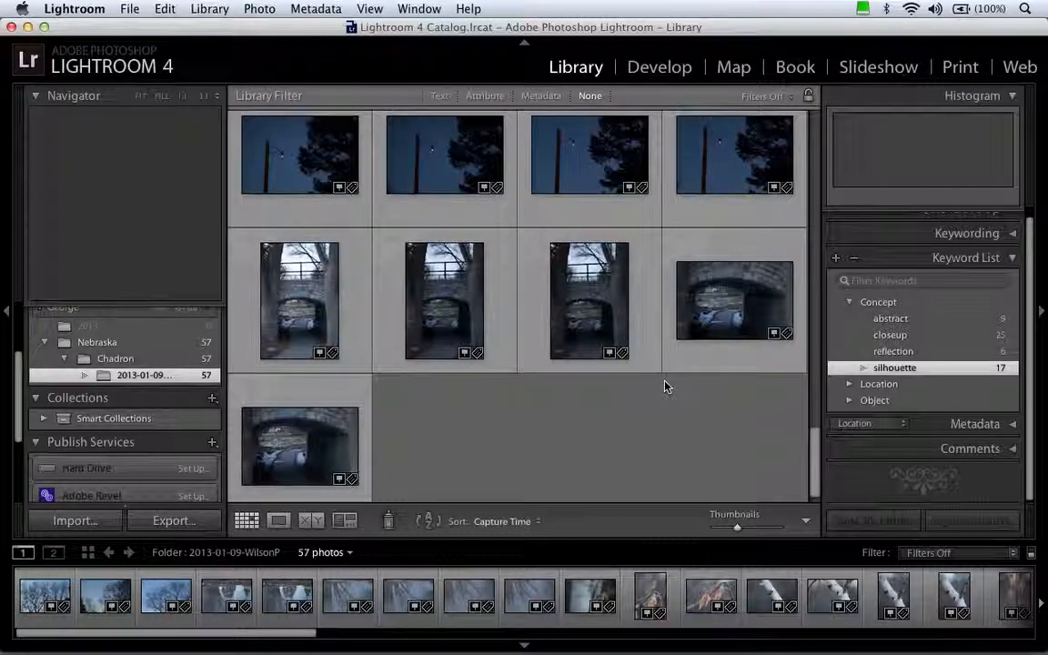
{"action": "left_click", "coordinate": [852, 304]}
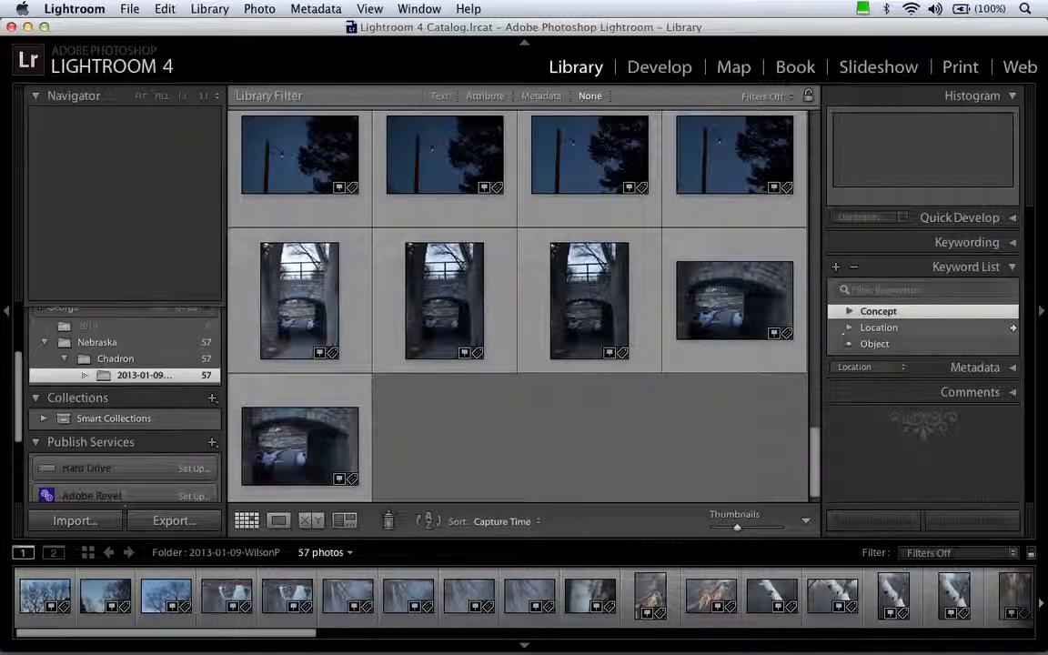
{"action": "left_click", "coordinate": [964, 272]}
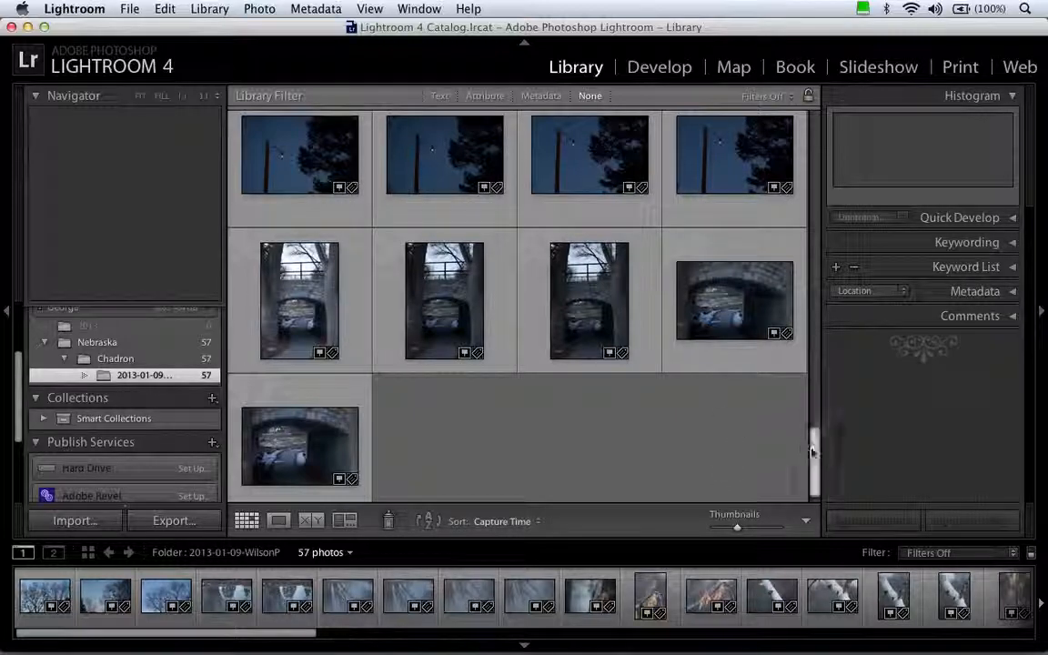
- Show the first photo of the folder enlarged in Loupe view with the side panels hidden
{"action": "left_click_drag", "start_coordinate": [814, 464], "coordinate": [817, 132]}
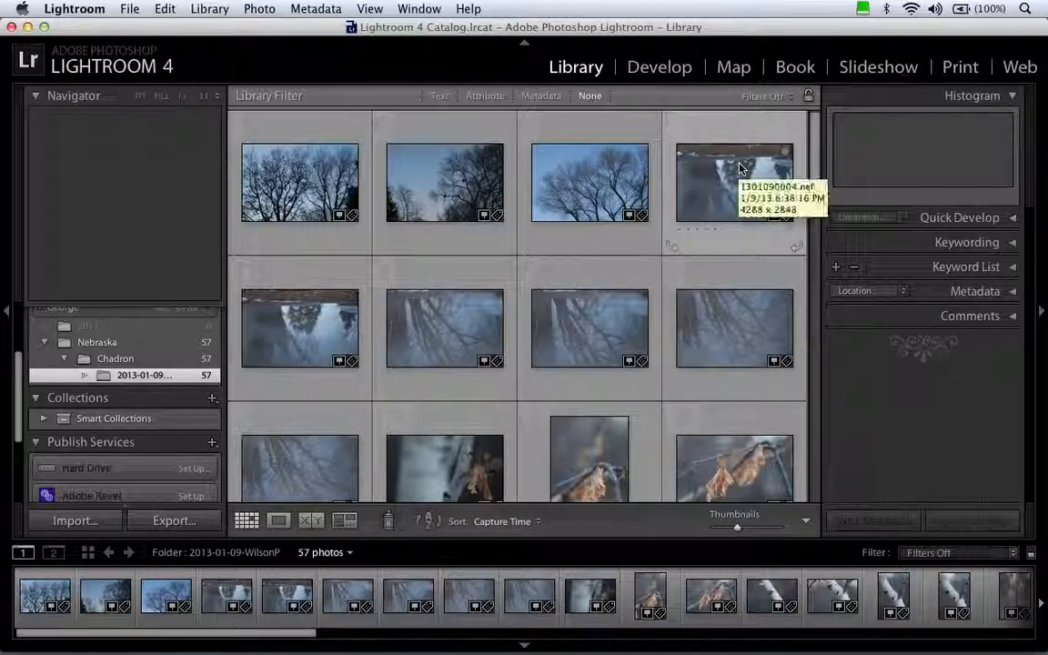
{"action": "left_click", "coordinate": [341, 175]}
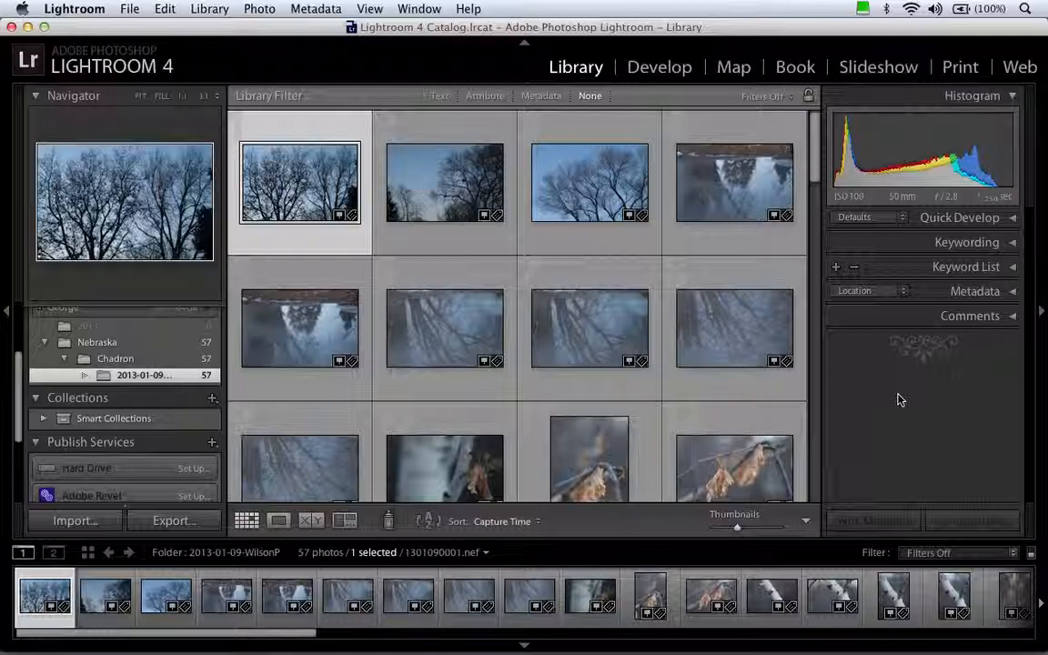
{"action": "key", "text": "e"}
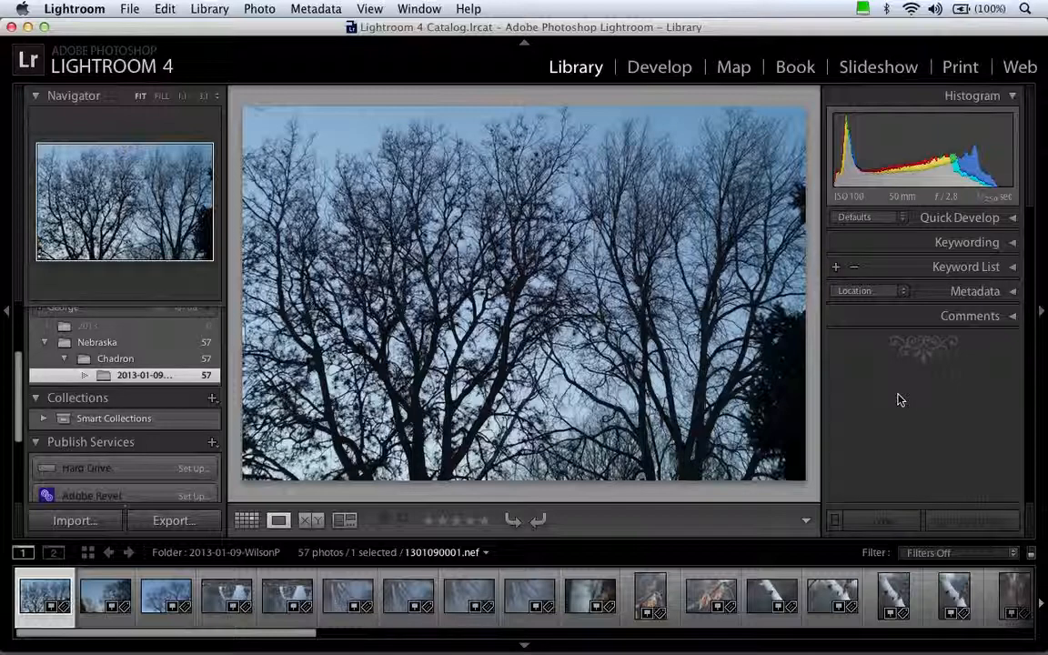
{"action": "key", "text": "Tab"}
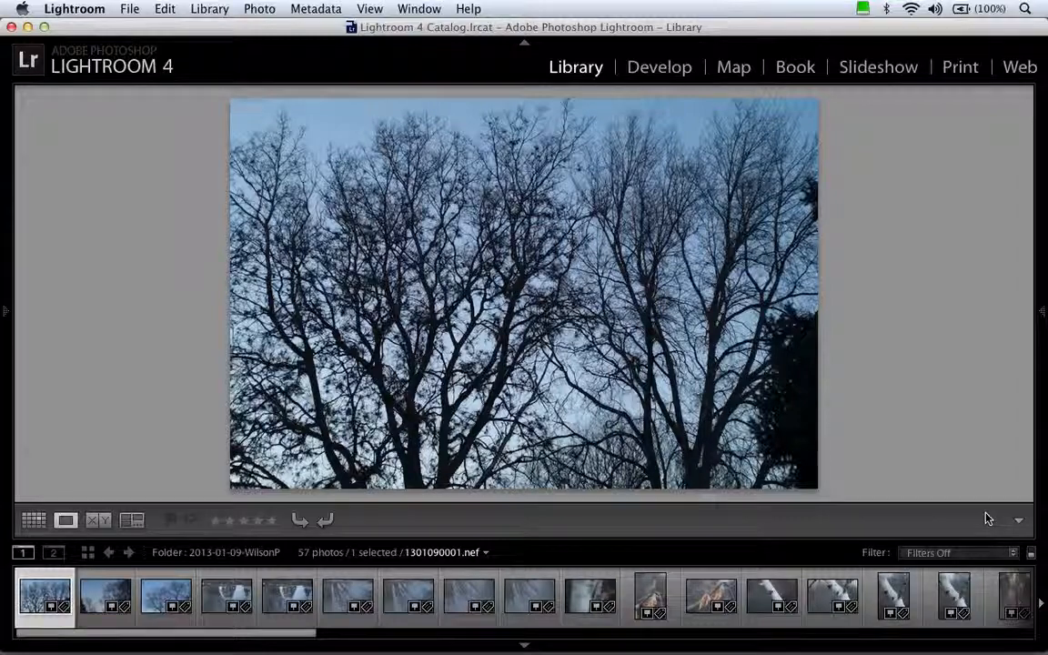
- Advance to the third photo, the bare trees against a clear blue sky, and rate it one star
{"action": "key", "text": "Right"}
{"action": "key", "text": "Right"}
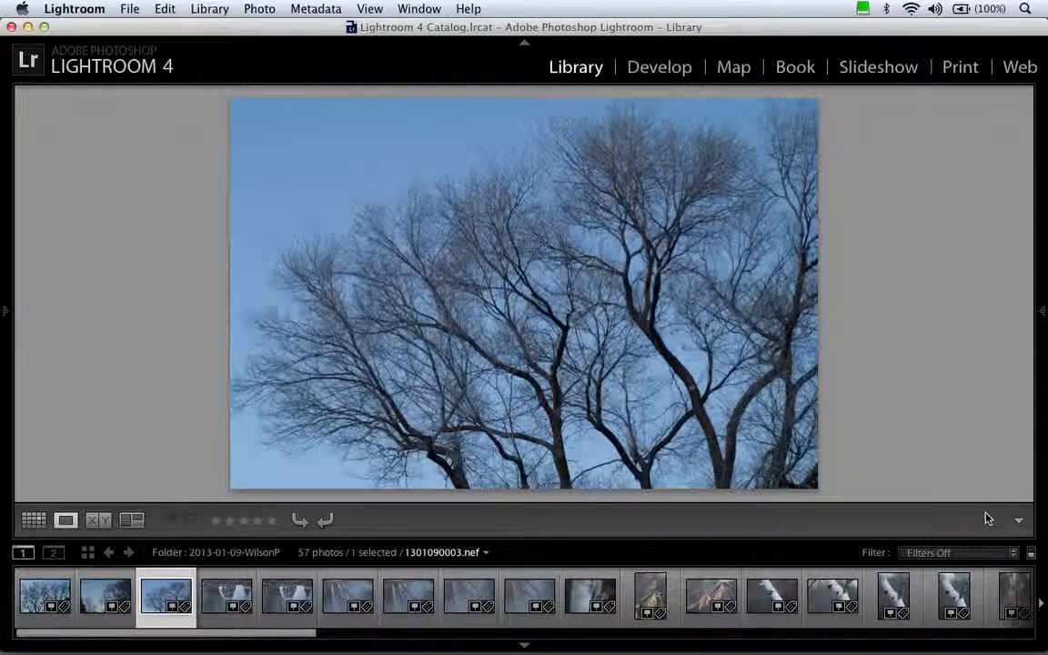
{"action": "key", "text": "1"}
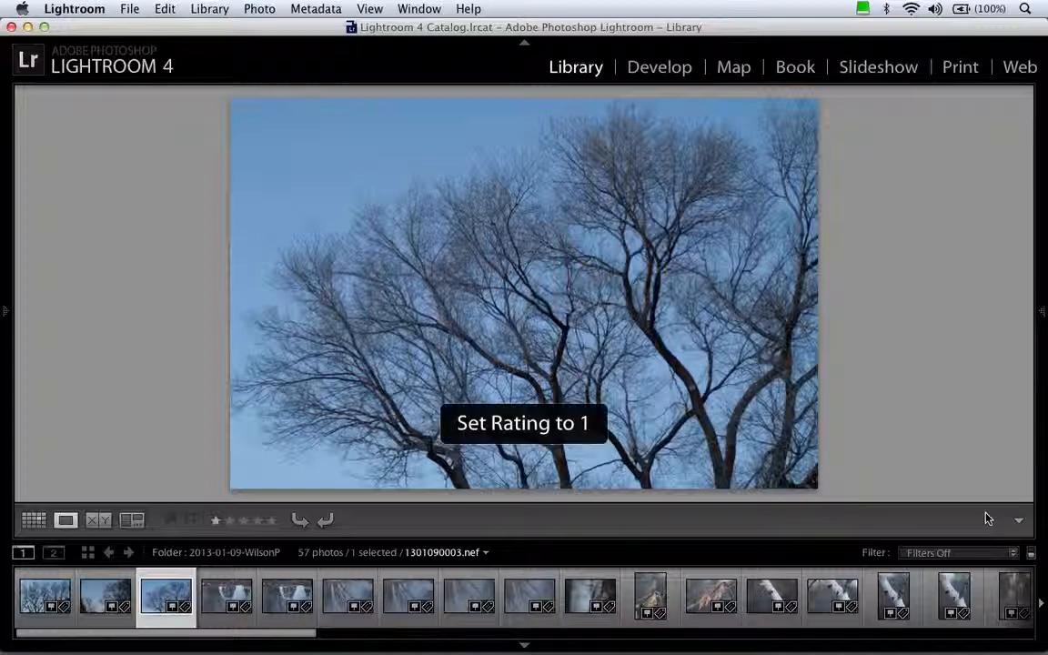
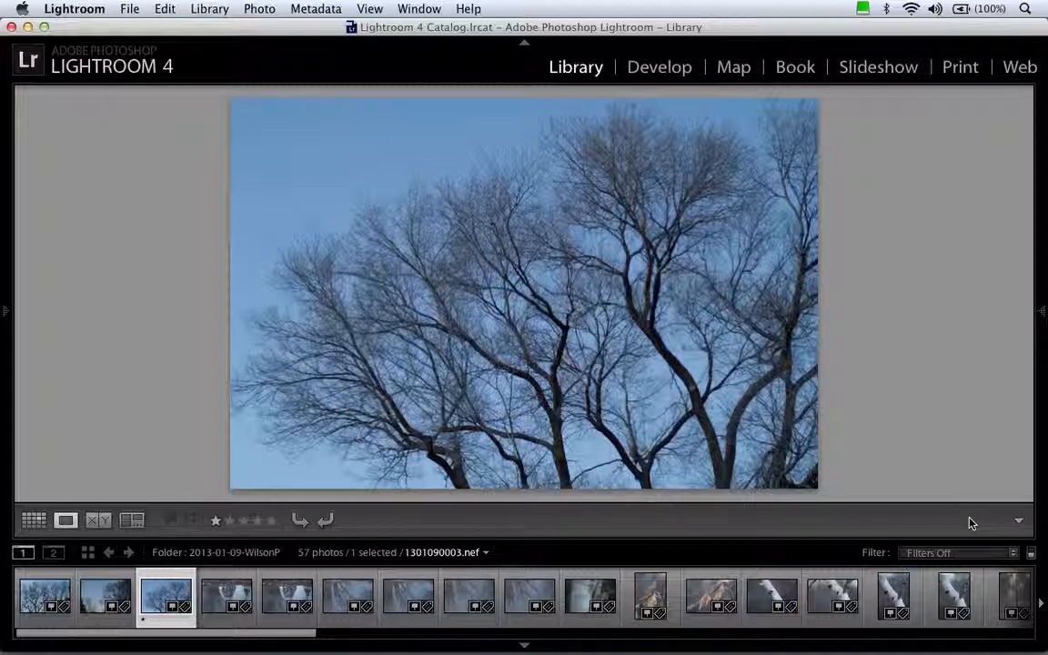
- Review the puddle reflections, dried leaves and birch close-ups, and rate the first vertical birch trunk photo one star
{"action": "key", "text": "Right"}
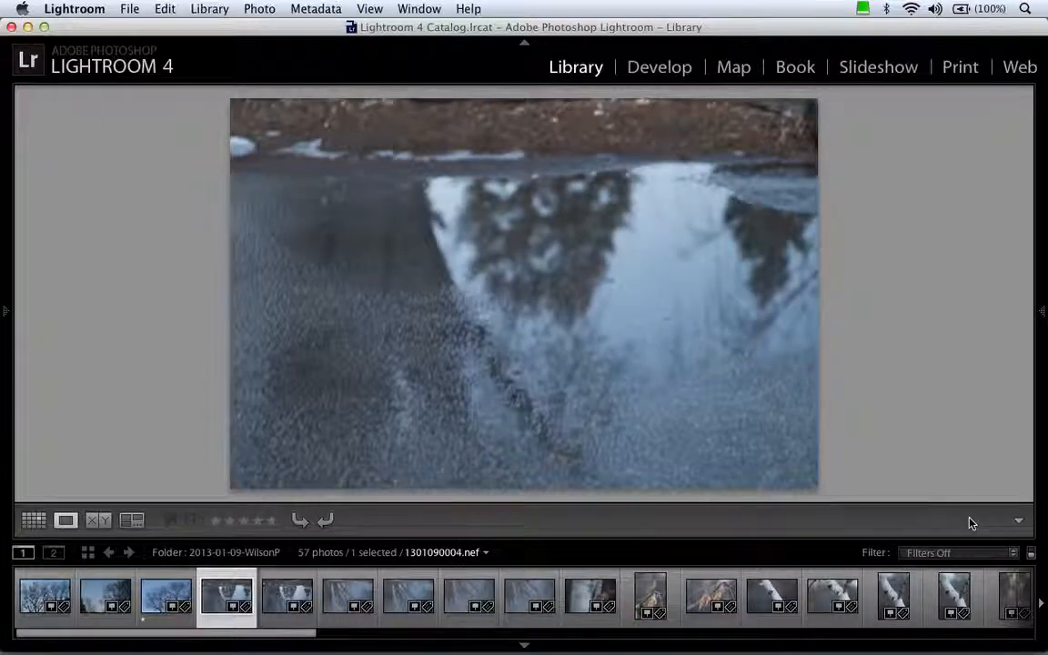
{"action": "key", "text": "Right"}
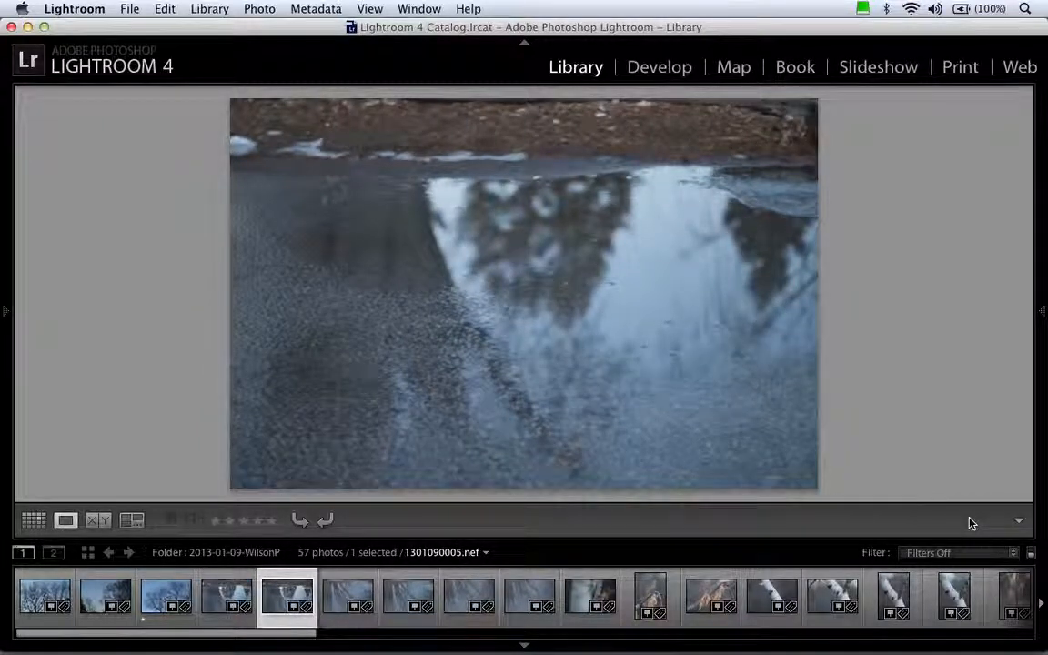
{"action": "key", "text": "Right"}
{"action": "key", "text": "Right"}
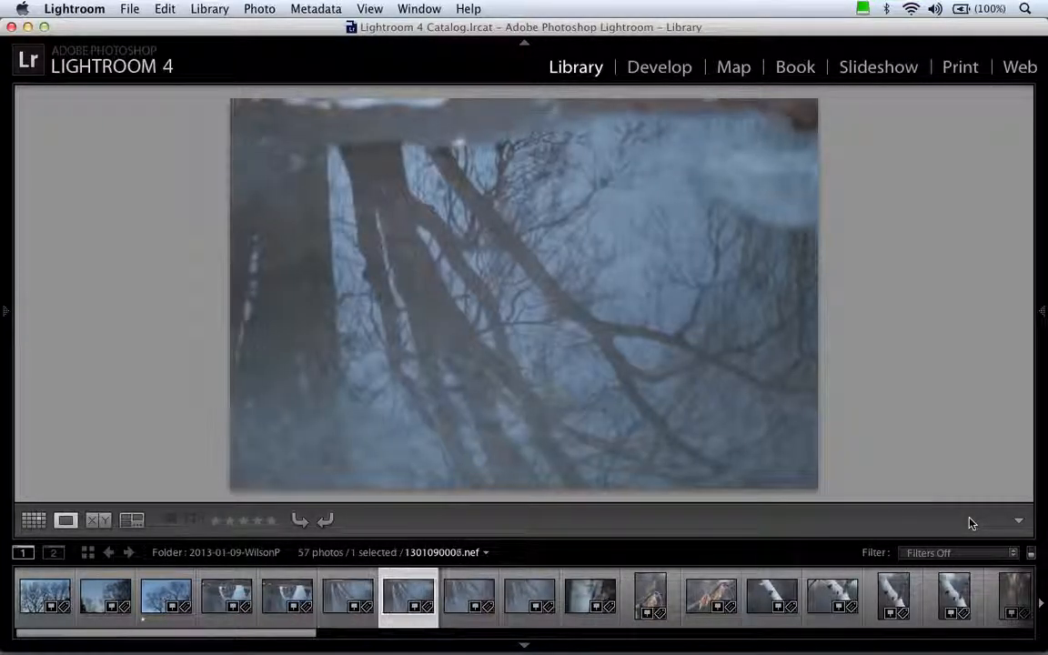
{"action": "key", "text": "Right"}
{"action": "key", "text": "Right"}
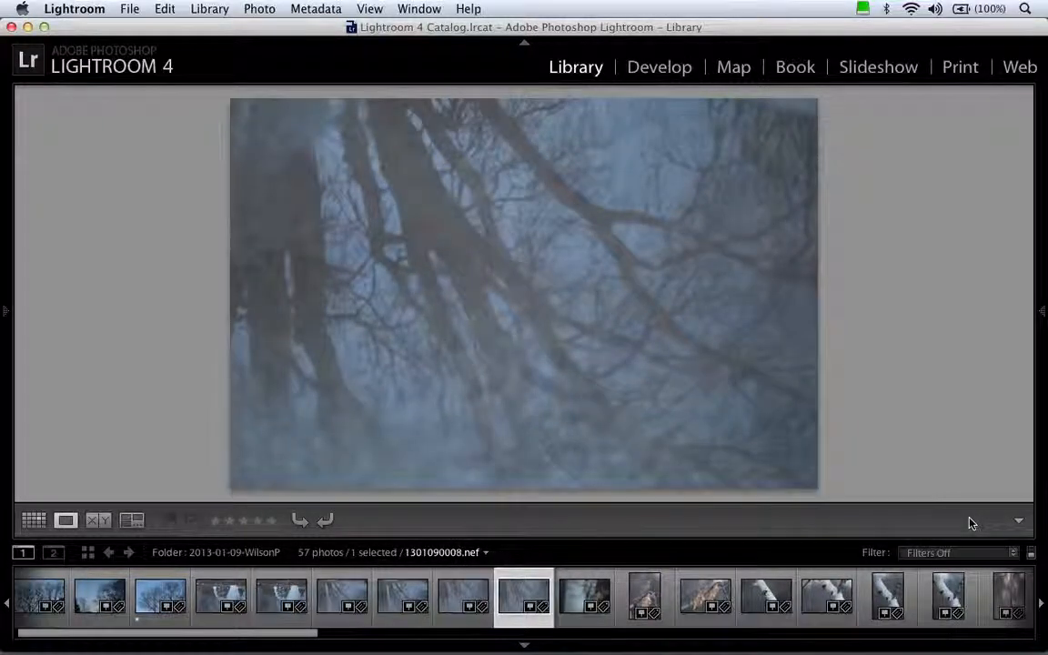
{"action": "key", "text": "Right"}
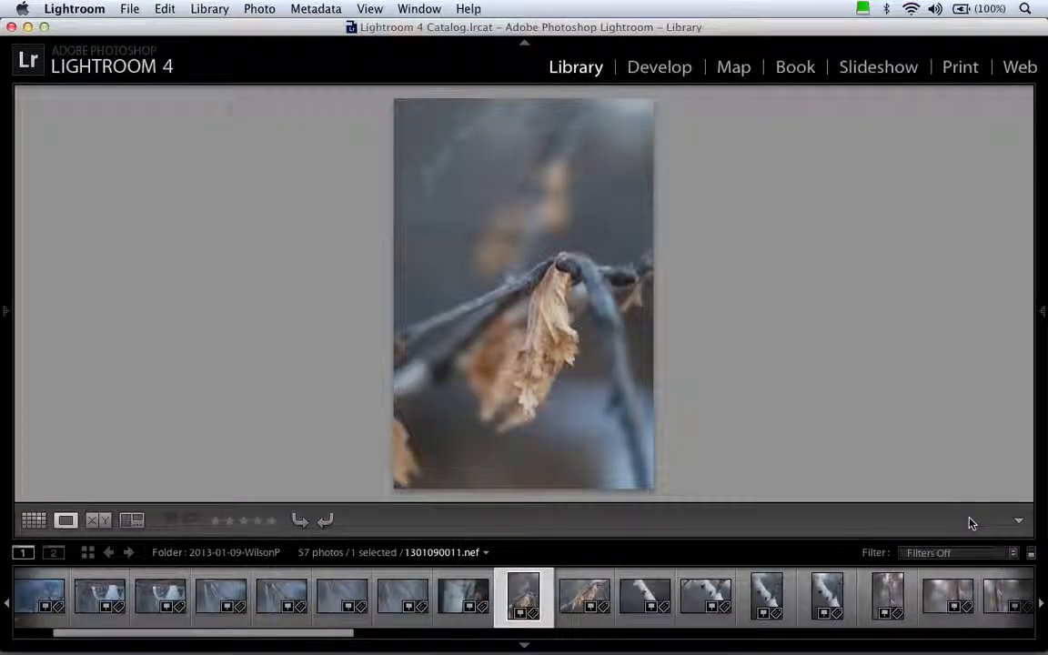
{"action": "key", "text": "Right"}
{"action": "key", "text": "Right"}
{"action": "key", "text": "Right"}
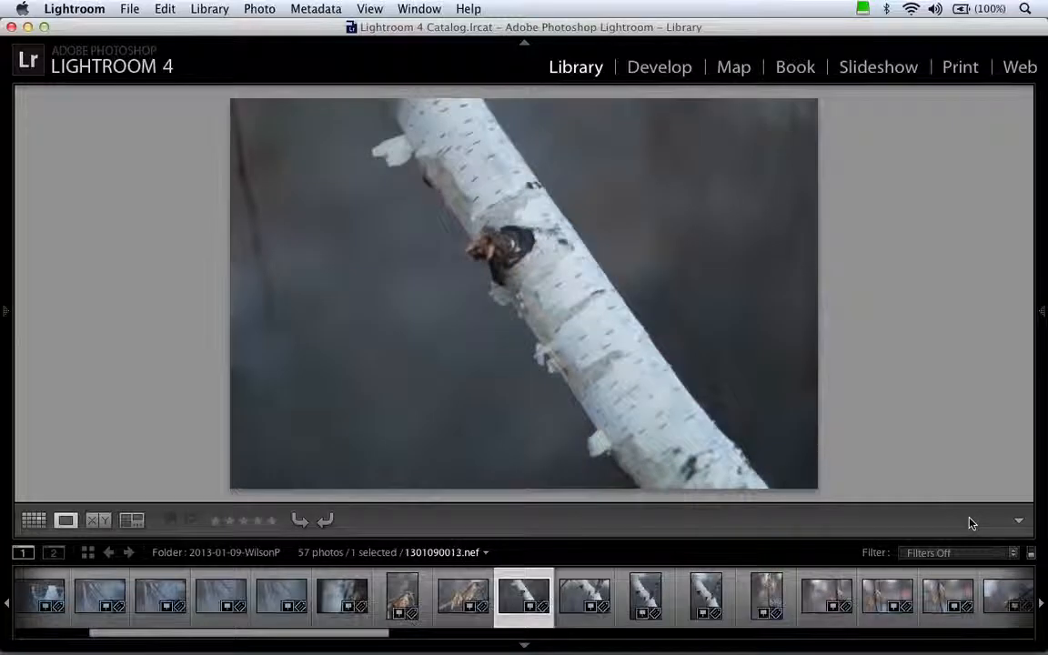
{"action": "key", "text": "Right"}
{"action": "key", "text": "Right"}
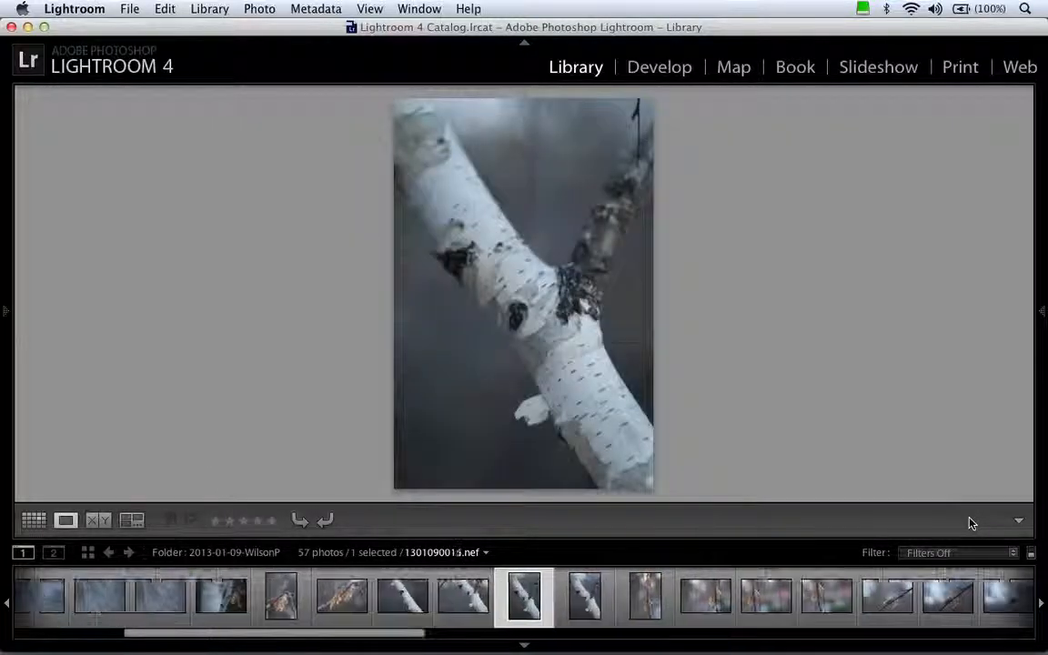
{"action": "key", "text": "1"}
- Advance past the hanging-leaf photos and rate 1301090021.nef, the first curled leaf on a diagonal branch, one star
{"action": "key", "text": "Right"}
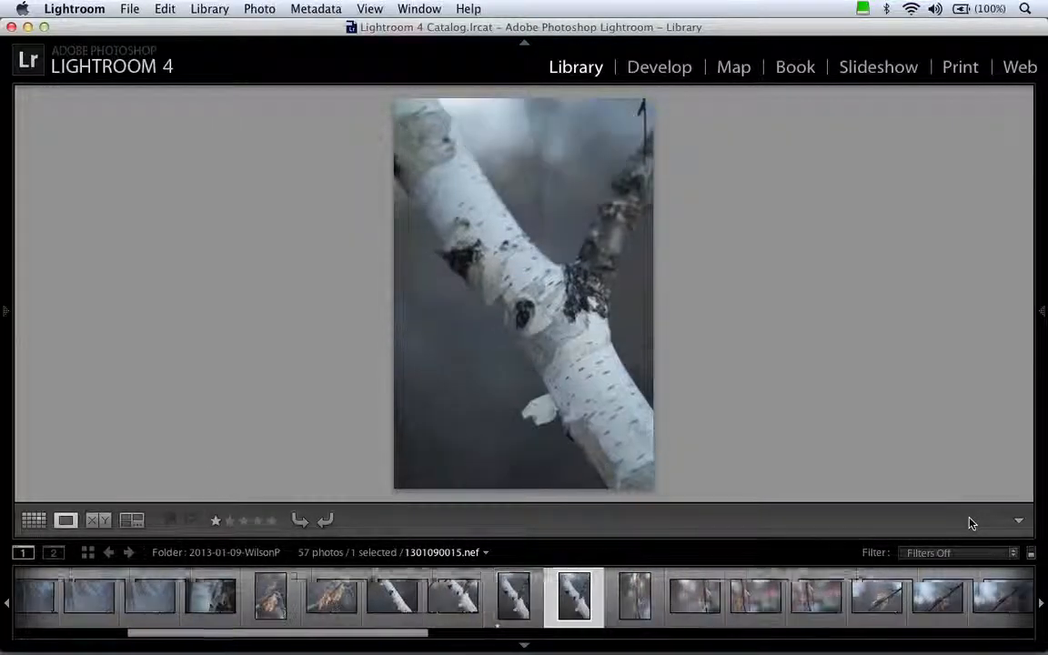
{"action": "key", "text": "Right"}
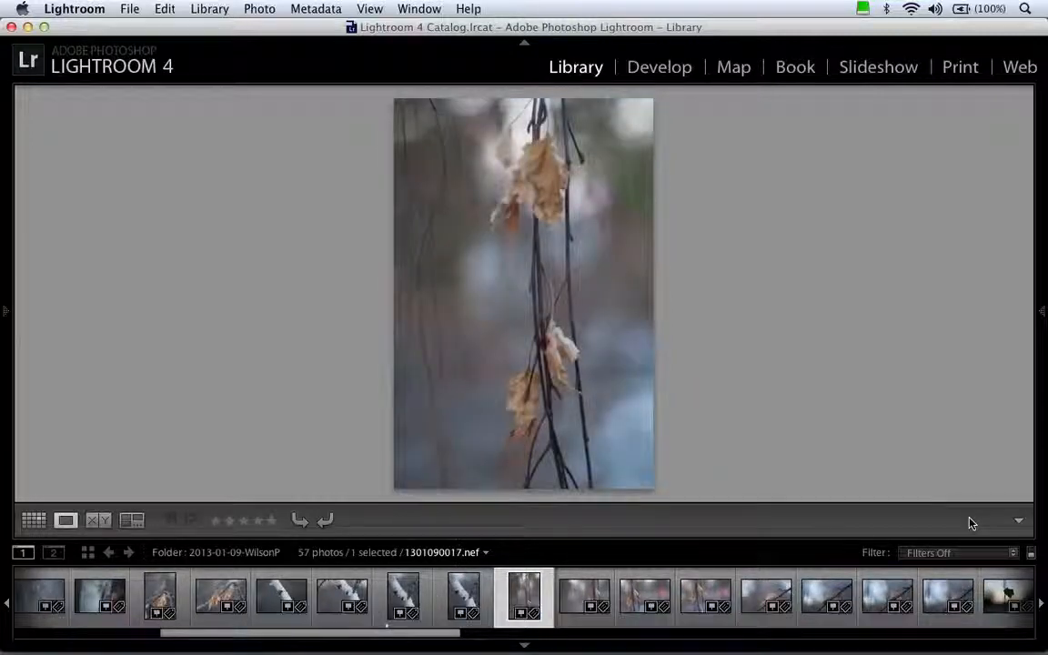
{"action": "key", "text": "Right"}
{"action": "key", "text": "Right"}
{"action": "key", "text": "Right"}
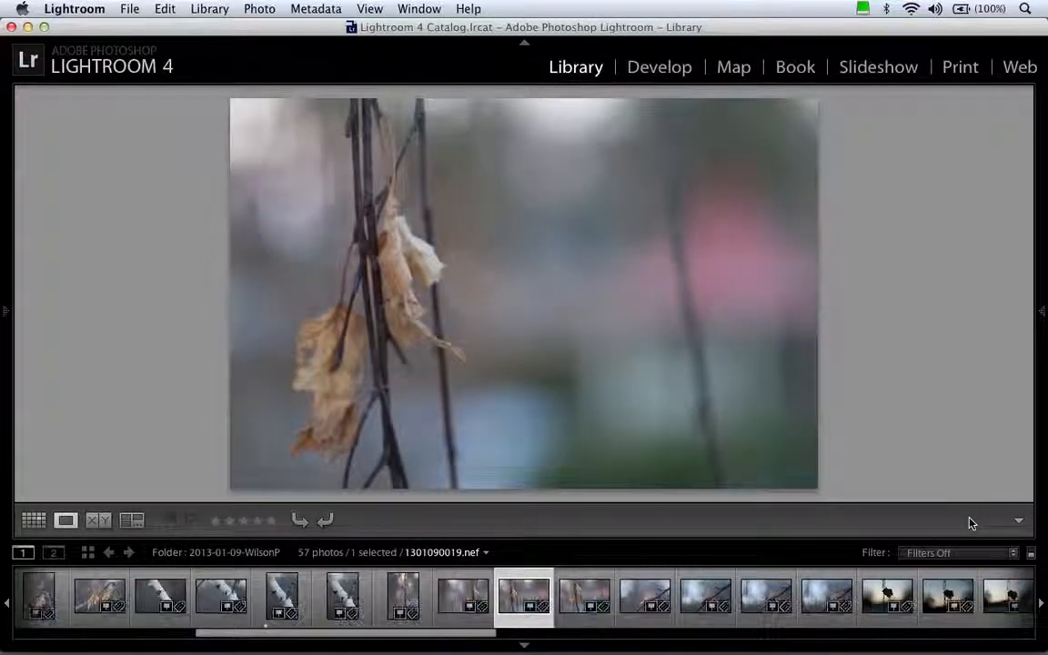
{"action": "key", "text": "Right"}
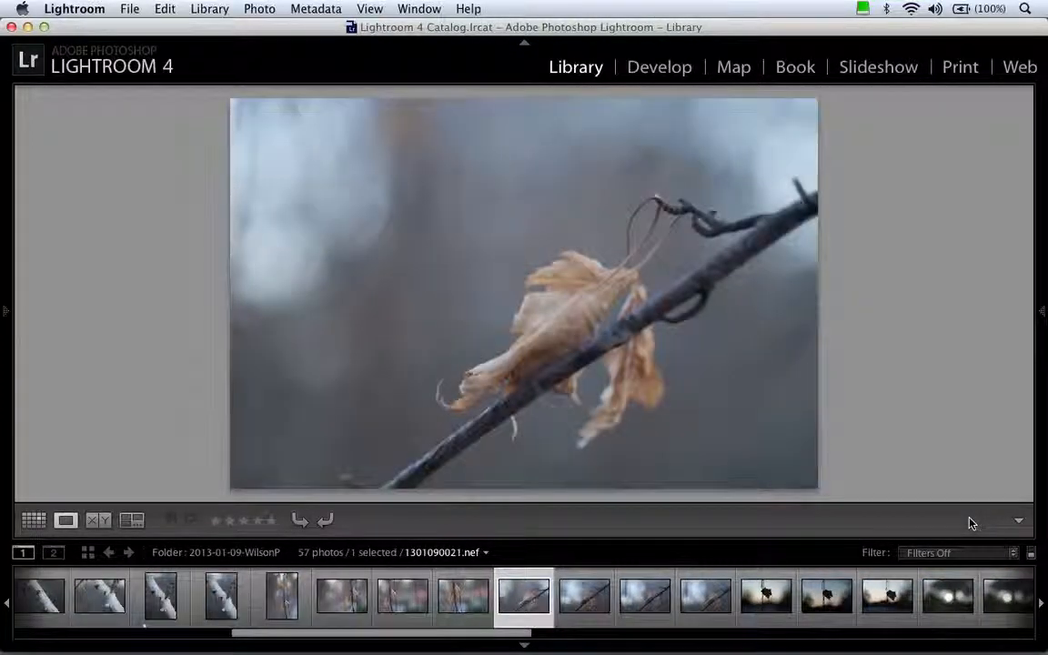
{"action": "key", "text": "1"}
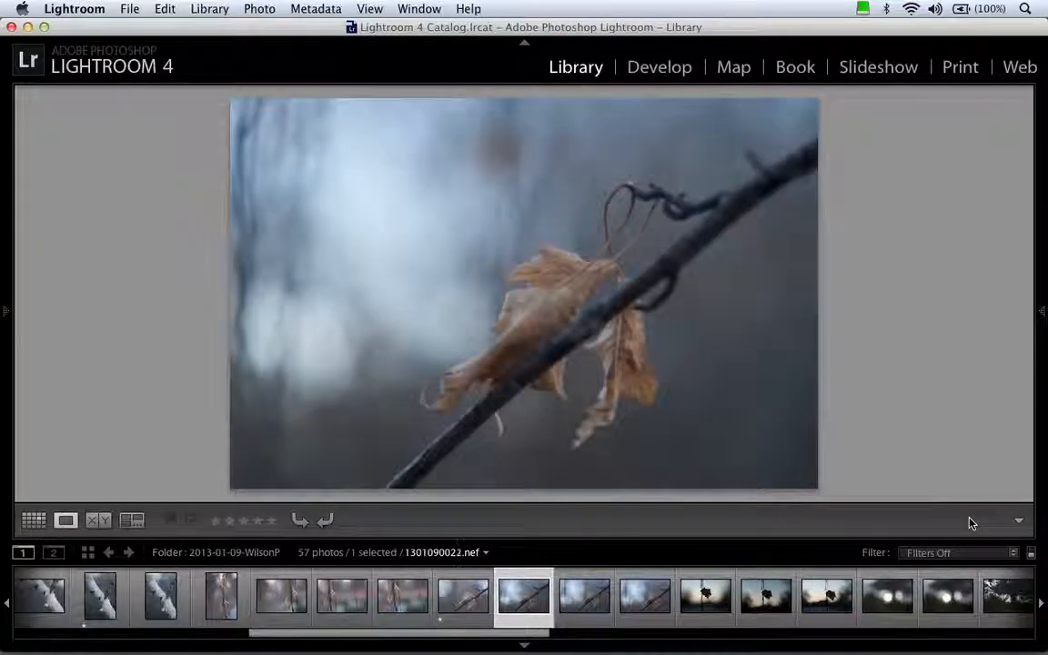
- Rate the last photo of the curled leaf on the diagonal branch and the third leaf silhouette, 1301090027.nef, one star each
{"action": "key", "text": "Right"}
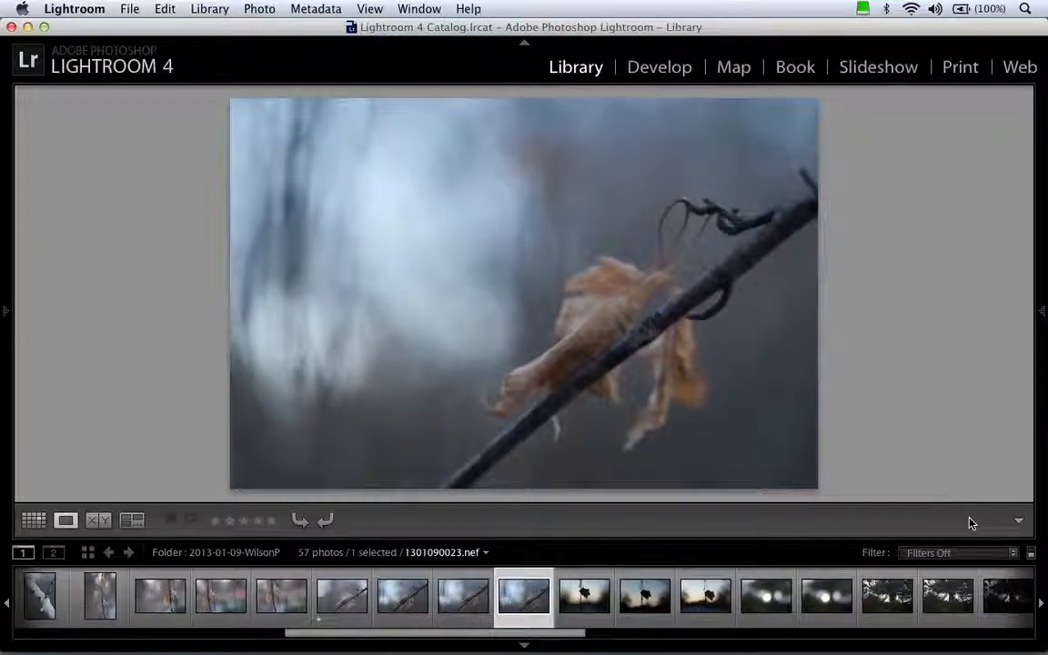
{"action": "key", "text": "1"}
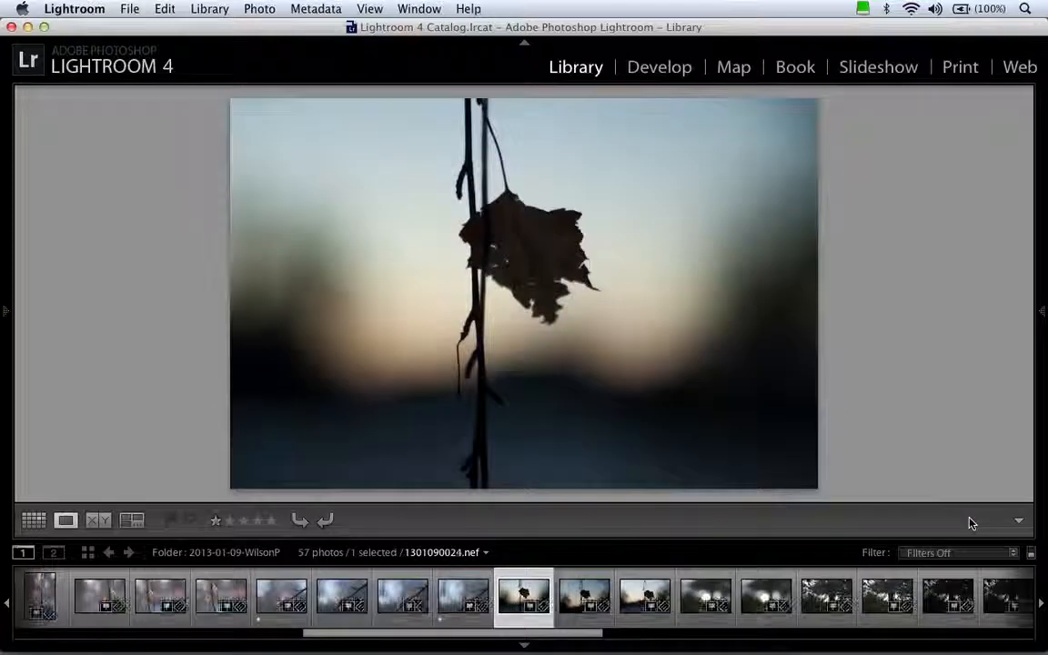
{"action": "key", "text": "Right"}
{"action": "key", "text": "Right"}
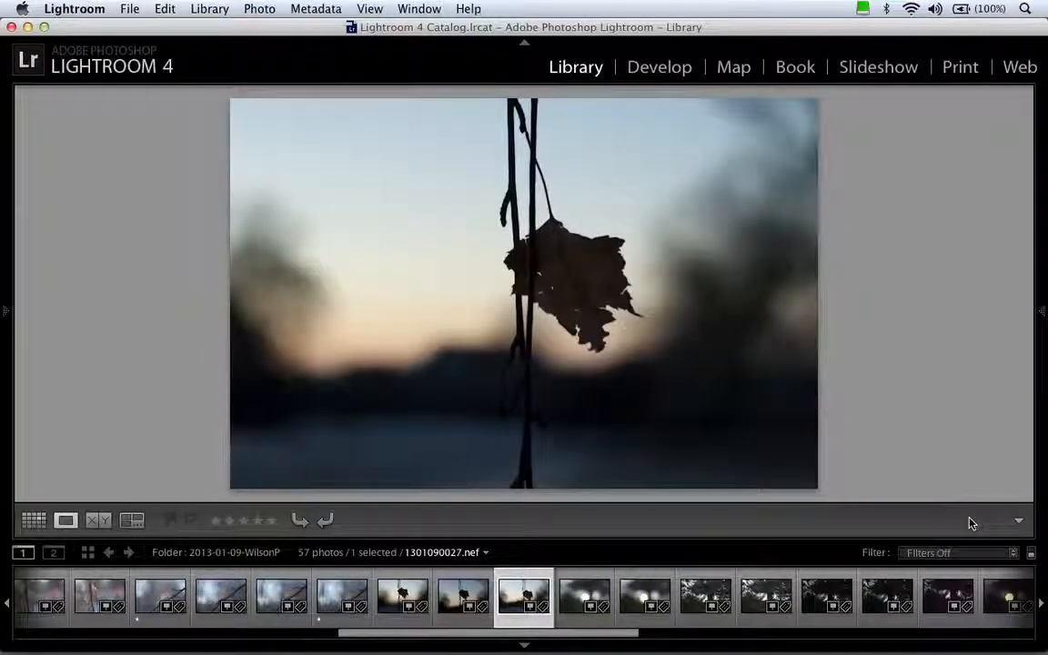
{"action": "key", "text": "Right"}
{"action": "key", "text": "1"}
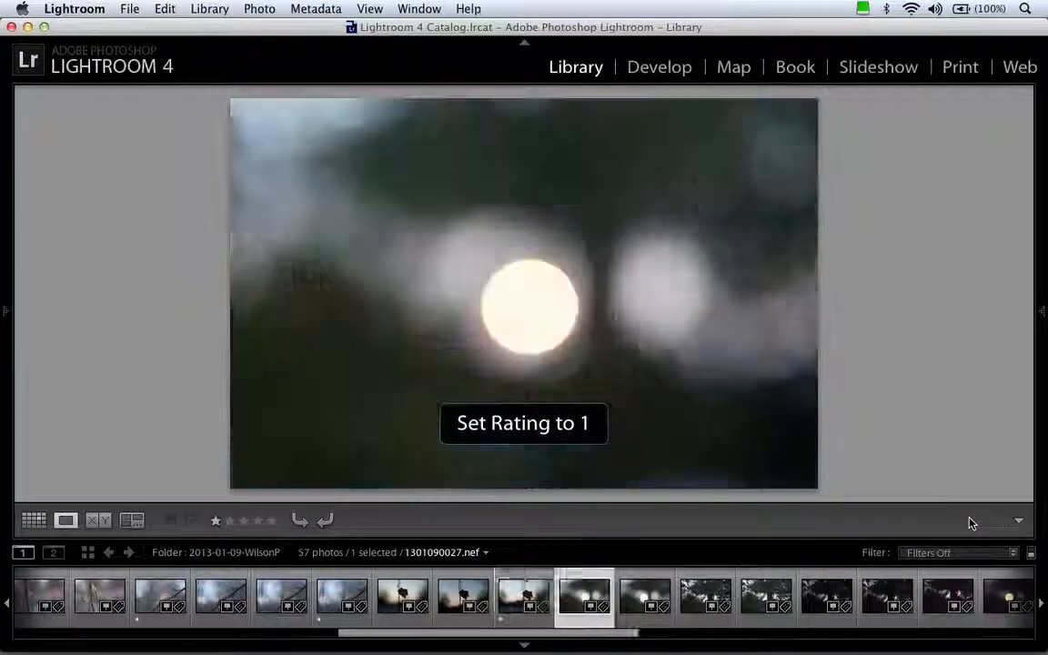
{"action": "key", "text": "1"}
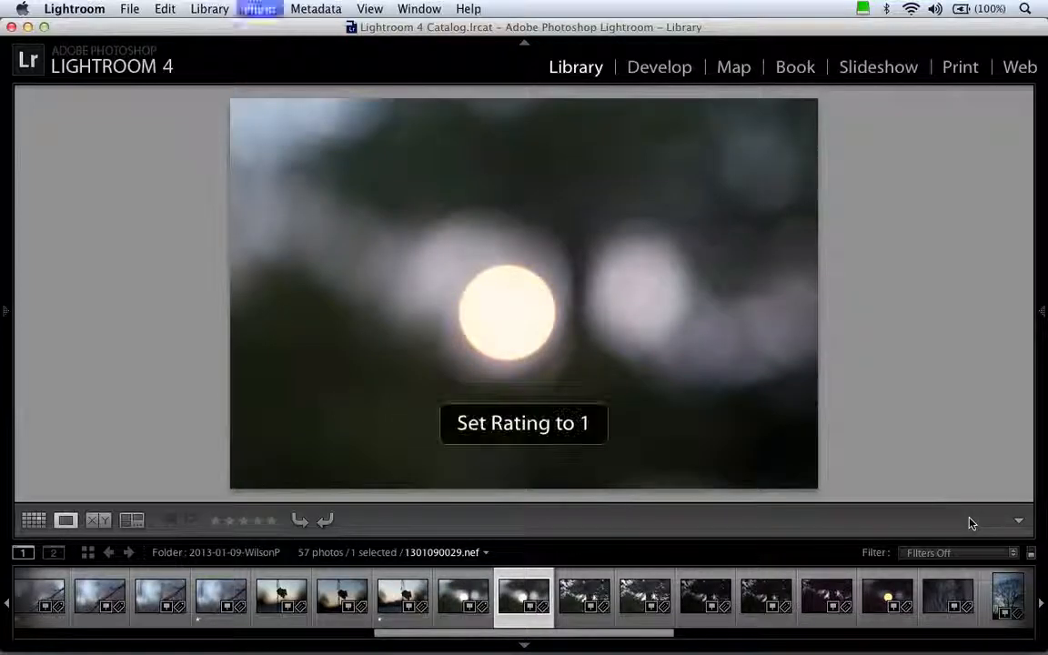
{"action": "key", "text": "Right"}
{"action": "key", "text": "Right"}
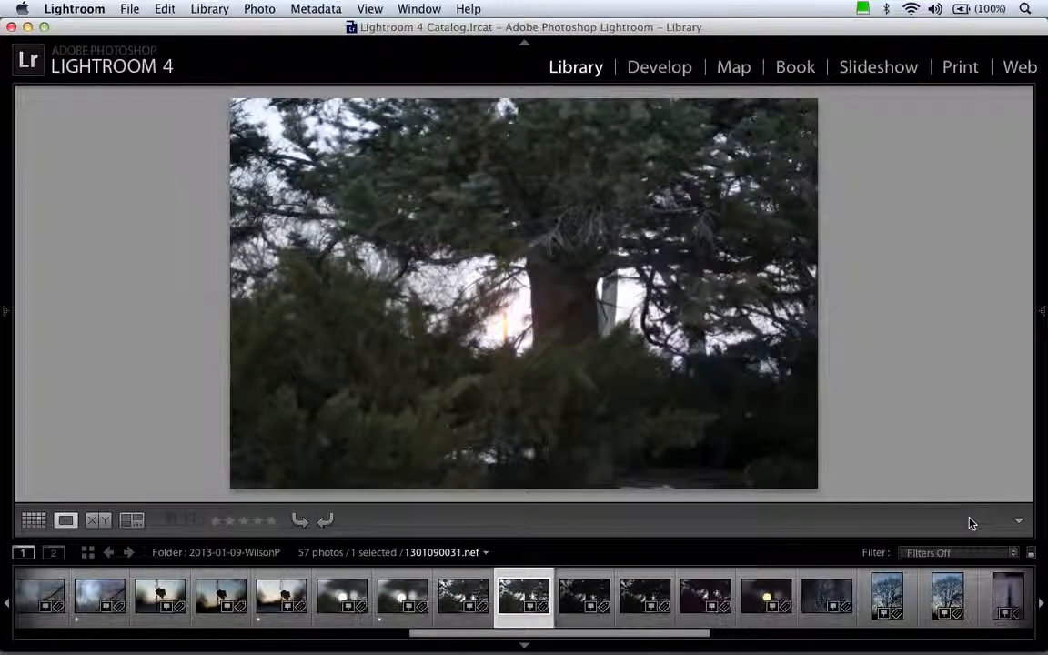
{"action": "key", "text": "Right"}
{"action": "key", "text": "Right"}
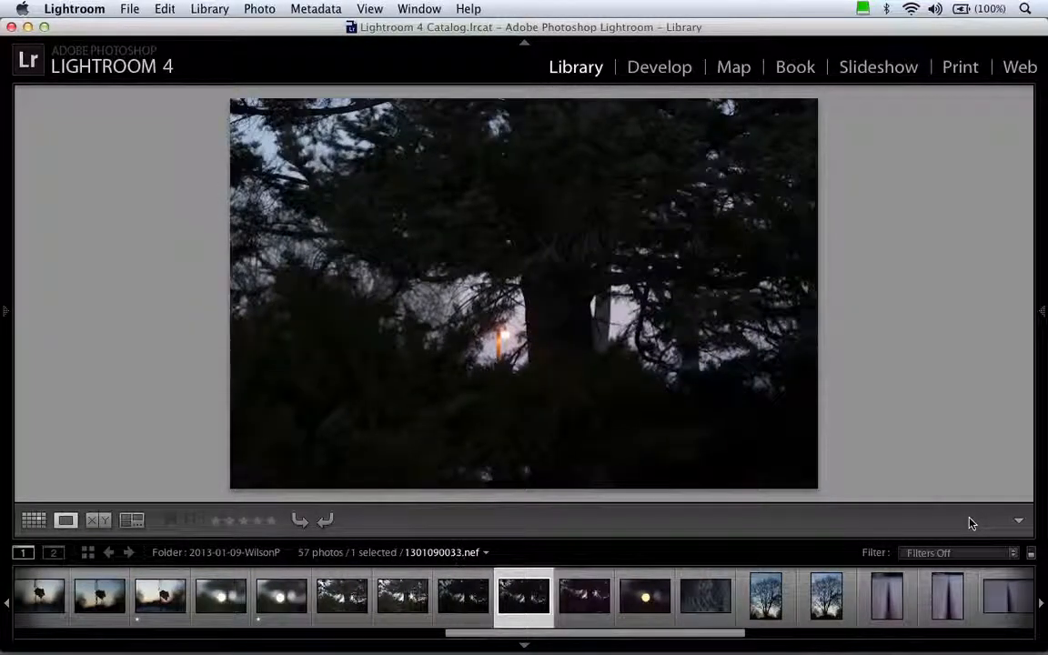
{"action": "key", "text": "Right"}
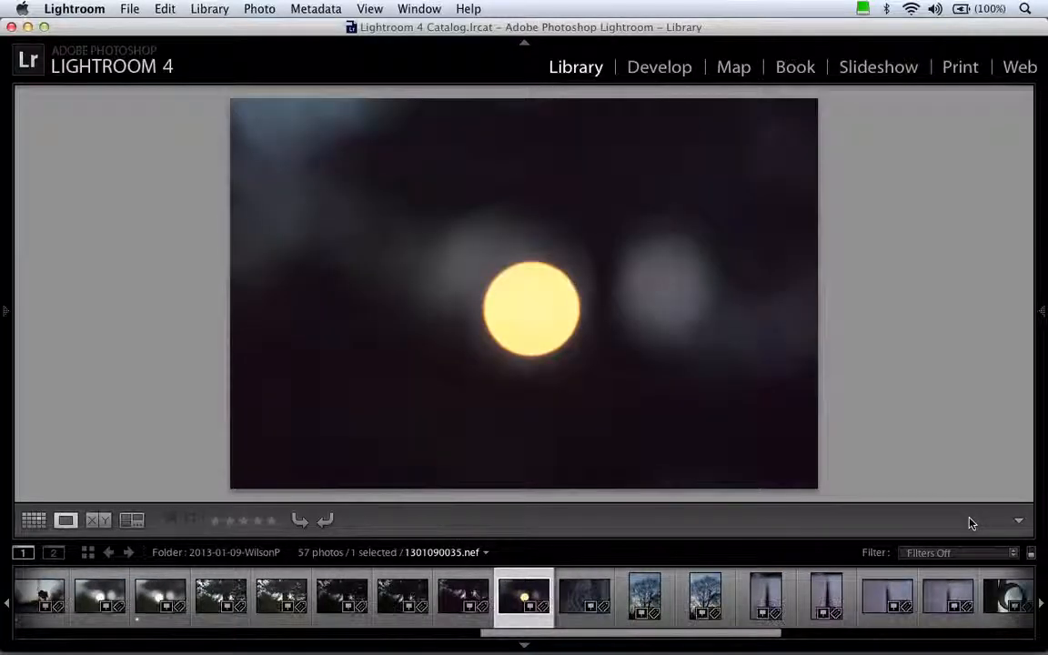
{"action": "key", "text": "1"}
{"action": "key", "text": "Right"}
{"action": "key", "text": "Right"}
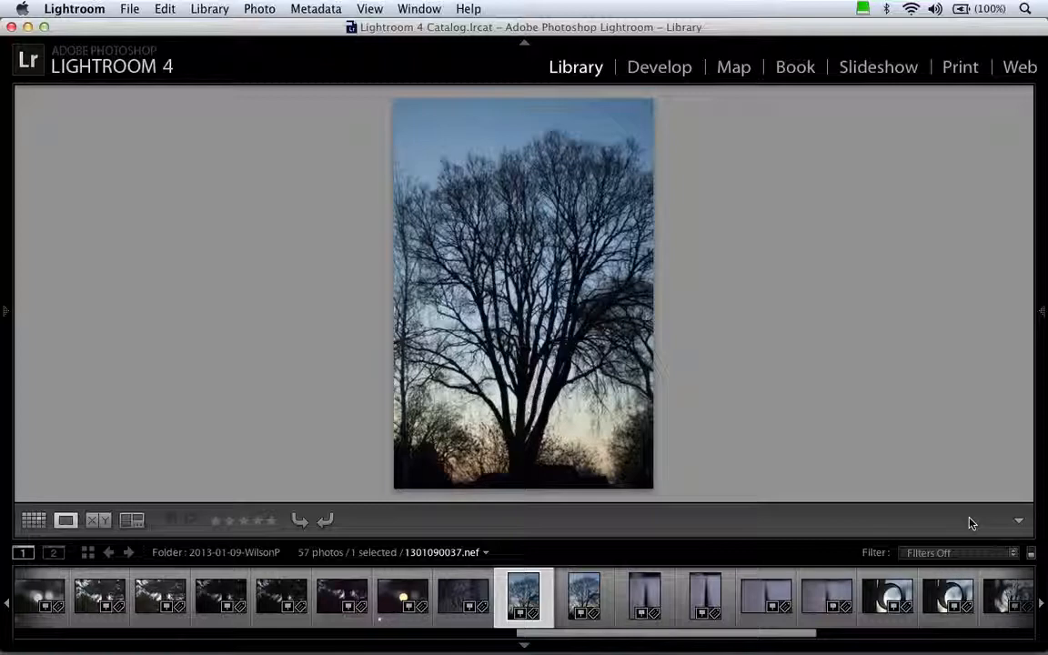
{"action": "key", "text": "Right"}
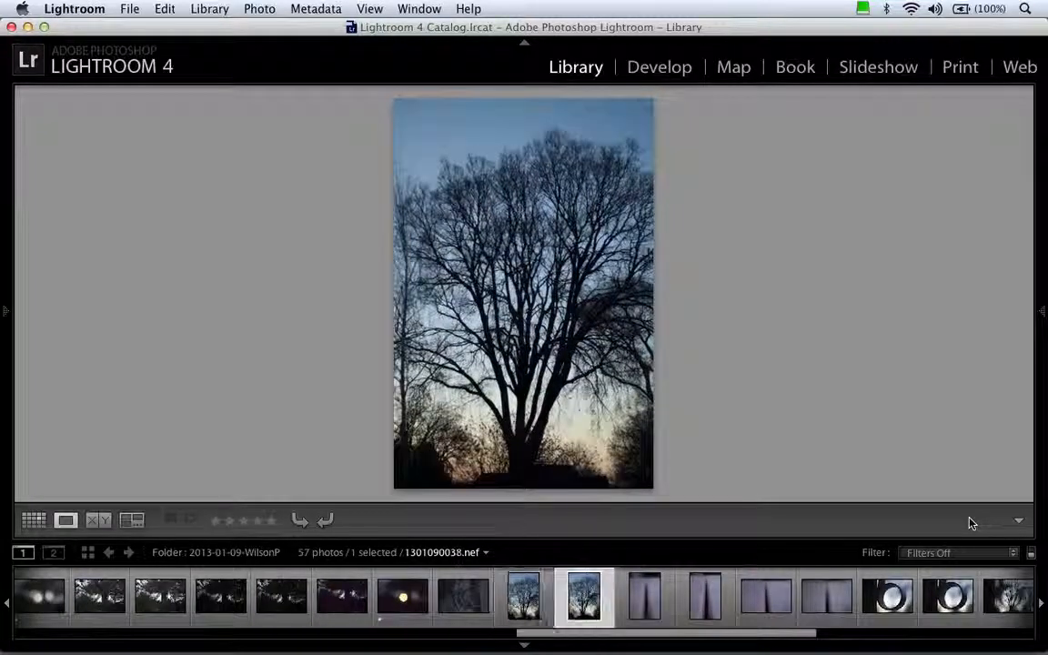
{"action": "key", "text": "1"}
- Compare the purple-grey shots of the dark narrow gap and rate the second upright version one star
{"action": "key", "text": "Right"}
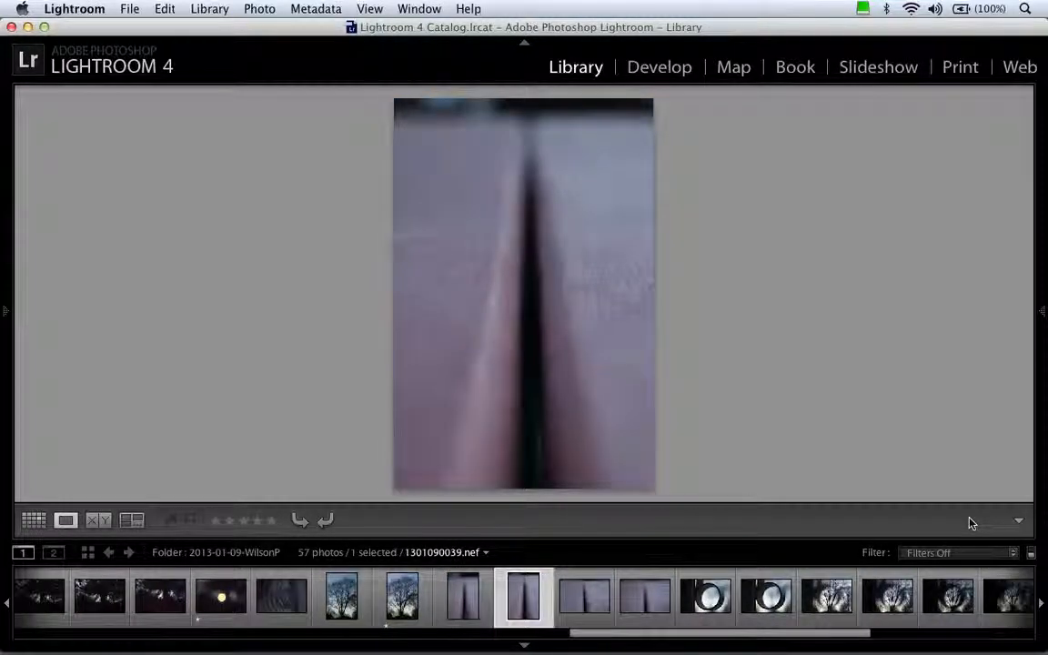
{"action": "key", "text": "Right"}
{"action": "key", "text": "Right"}
{"action": "key", "text": "Right"}
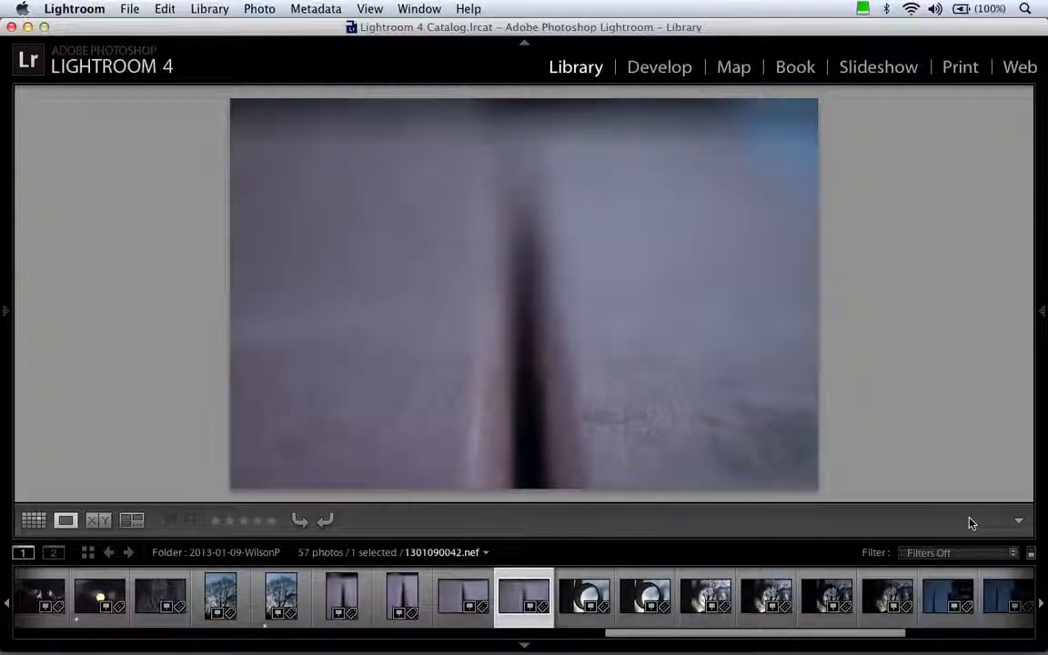
{"action": "key", "text": "Left"}
{"action": "key", "text": "Left"}
{"action": "key", "text": "Left"}
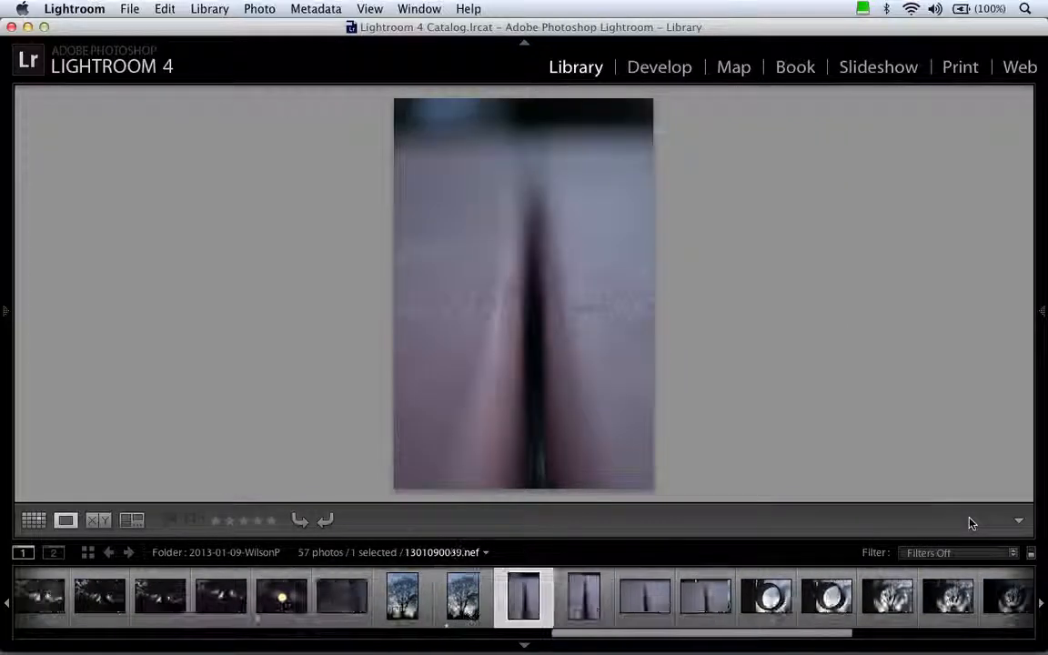
{"action": "key", "text": "Right"}
{"action": "key", "text": "Left"}
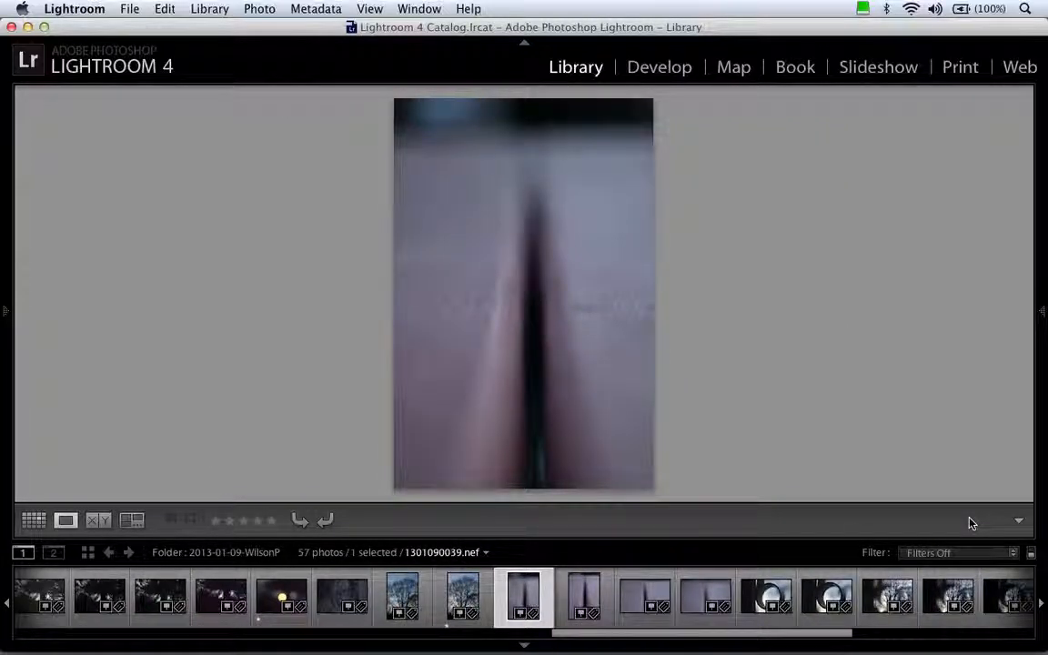
{"action": "key", "text": "1"}
- Rate the second photo of the sharply focused metal ring one star
{"action": "key", "text": "Right"}
{"action": "key", "text": "Right"}
{"action": "key", "text": "Right"}
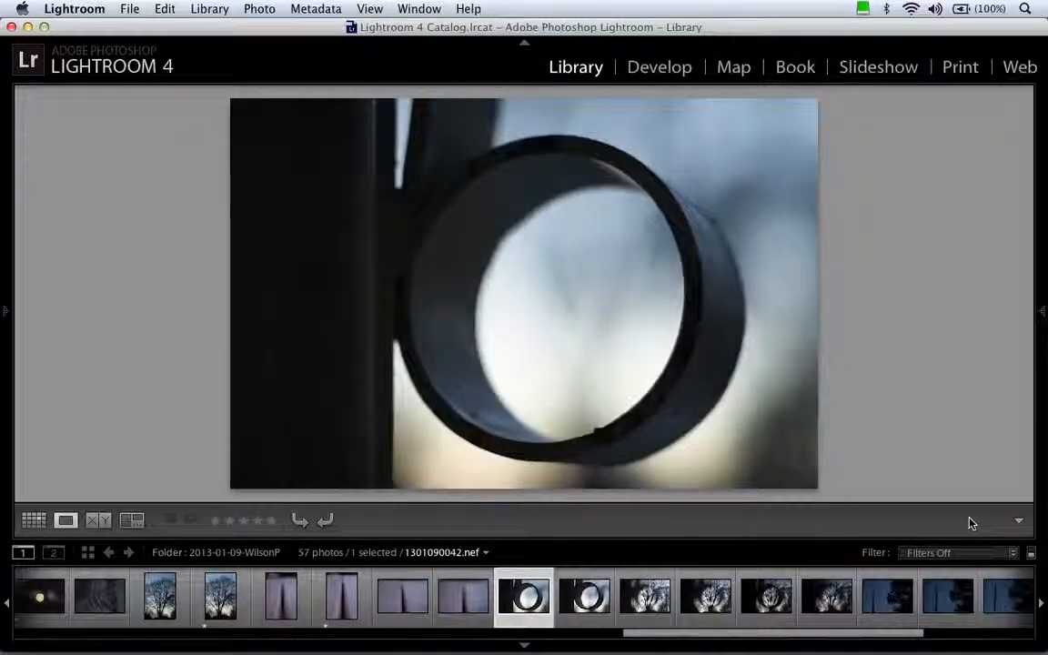
{"action": "key", "text": "Right"}
{"action": "key", "text": "Right"}
{"action": "key", "text": "1"}
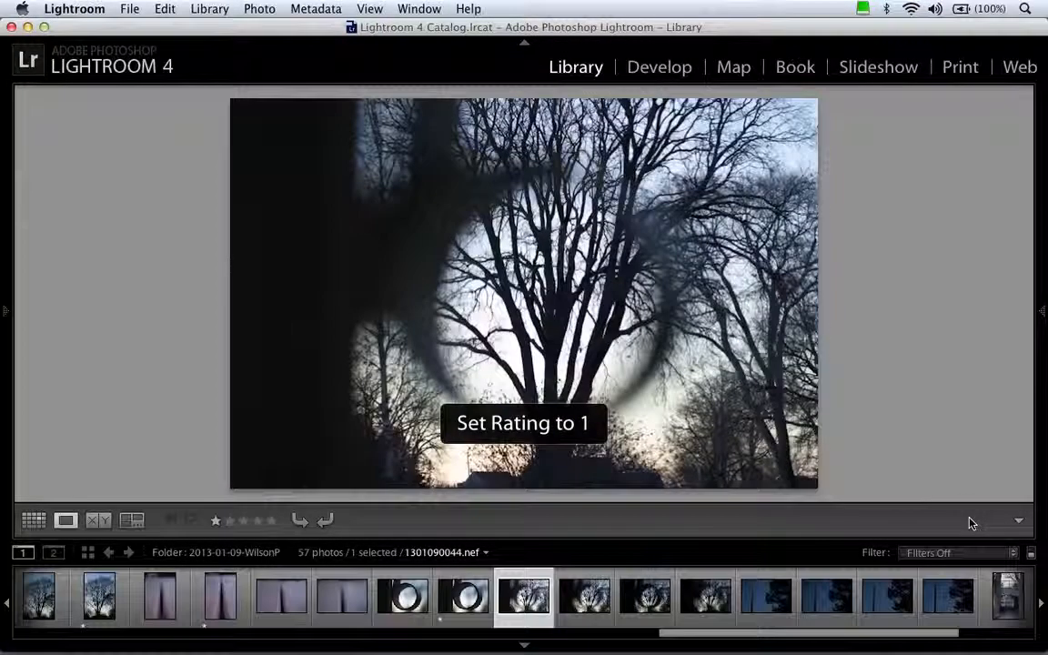
- Compare the shots of the tree framed by the blurred ring and rate the first one one star
{"action": "key", "text": "Right"}
{"action": "key", "text": "Right"}
{"action": "key", "text": "Right"}
{"action": "key", "text": "Right"}
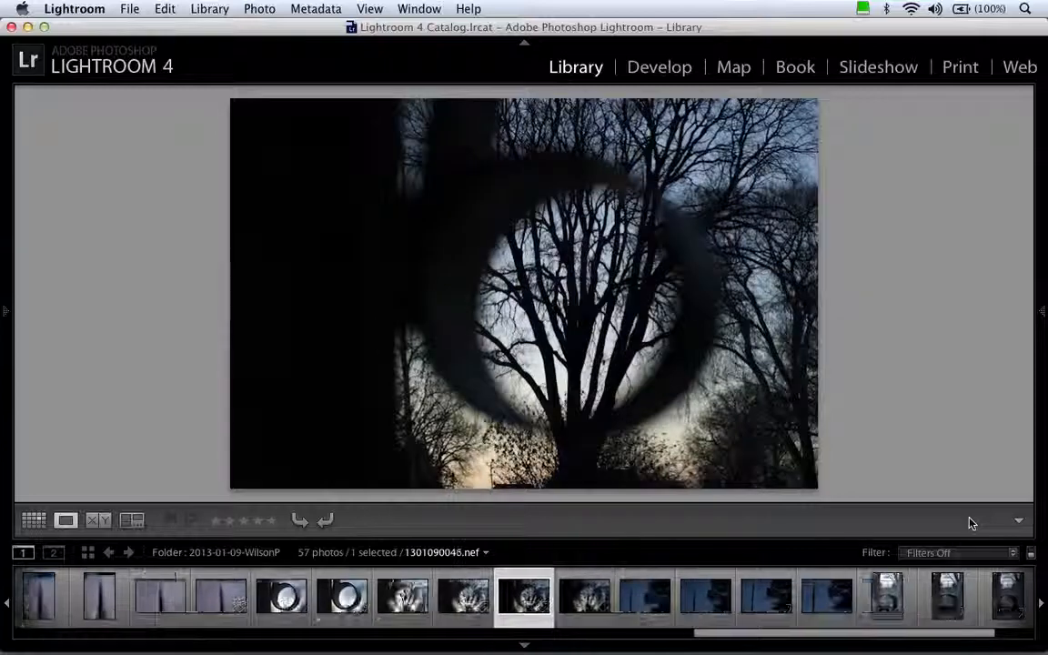
{"action": "key", "text": "Right"}
{"action": "key", "text": "Right"}
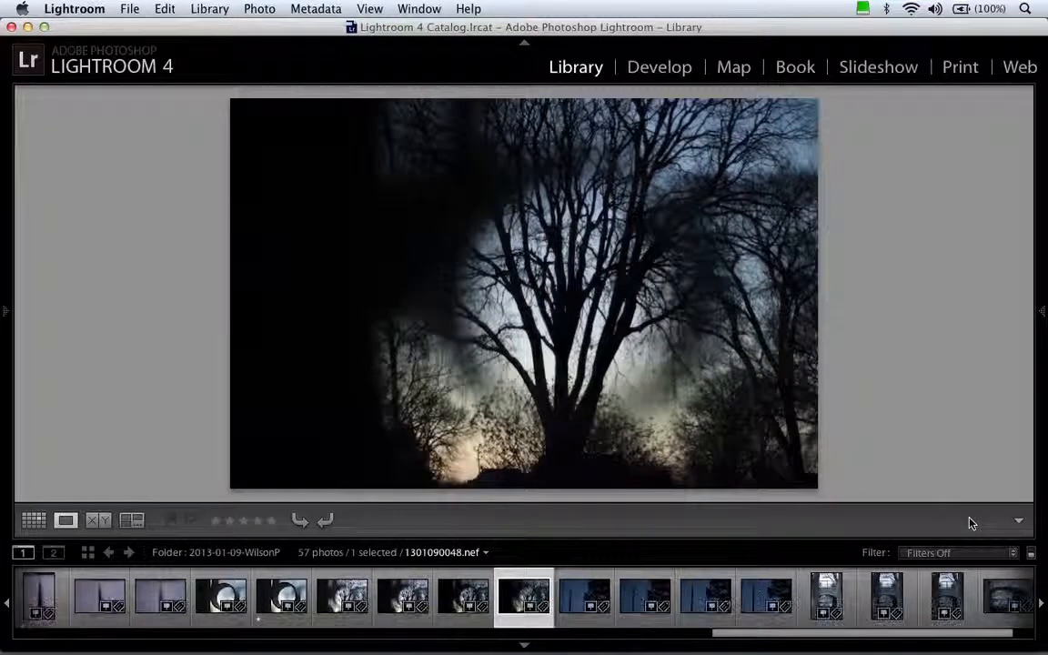
{"action": "key", "text": "Left"}
{"action": "key", "text": "Left"}
{"action": "key", "text": "Left"}
{"action": "key", "text": "Left"}
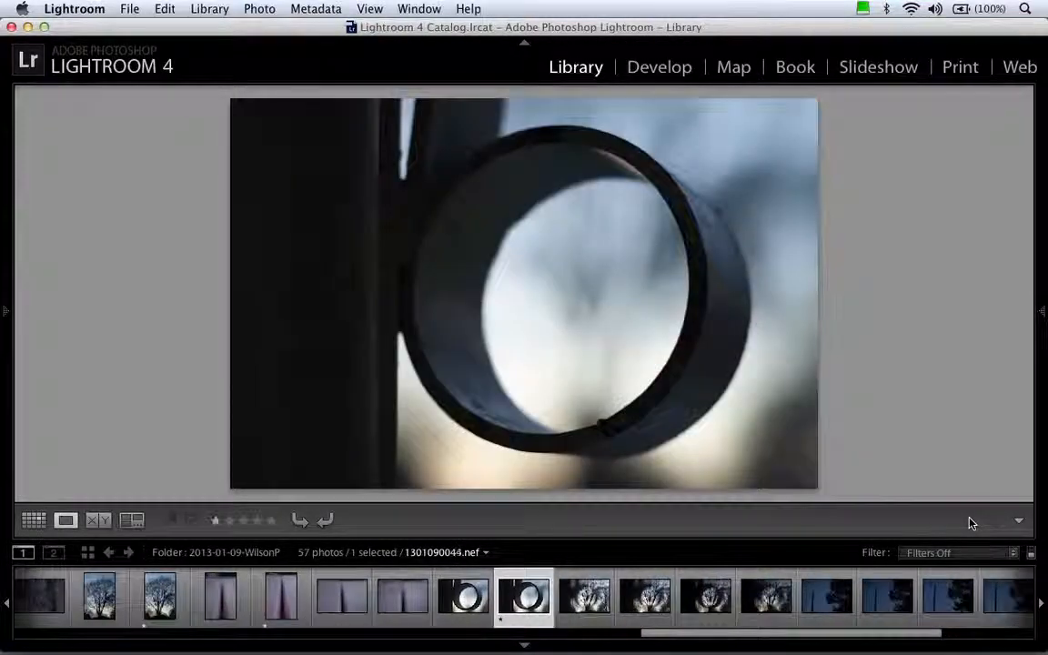
{"action": "key", "text": "Right"}
{"action": "key", "text": "1"}
- Rate the second shot of the tree framed by the blurred ring one star
{"action": "key", "text": "Right"}
{"action": "key", "text": "Right"}
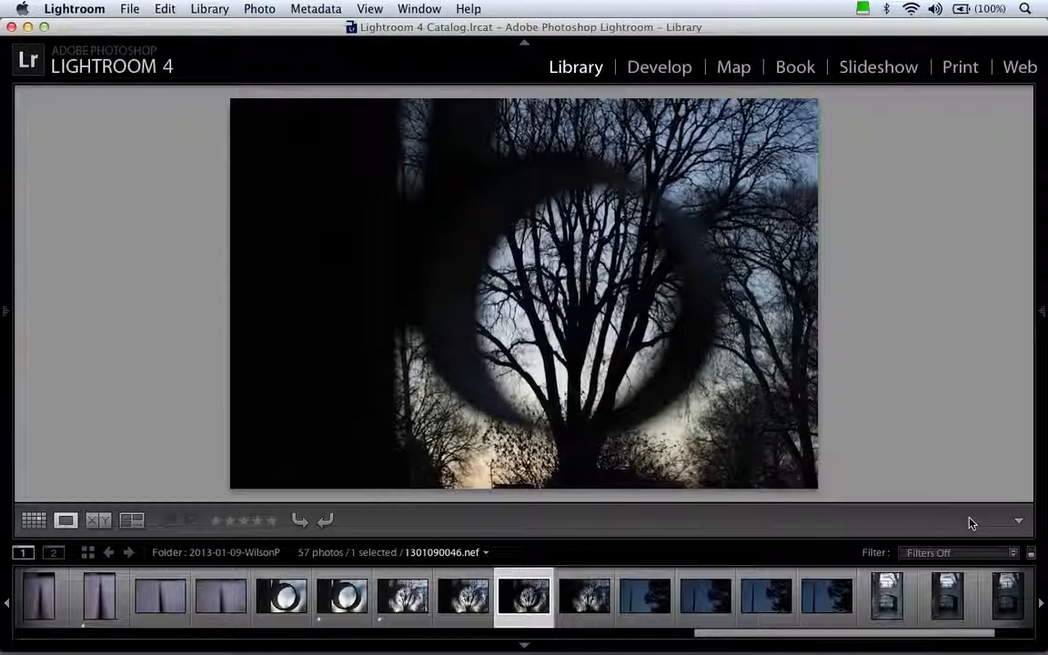
{"action": "key", "text": "Right"}
{"action": "key", "text": "1"}
- Go through the street-lamp photos and rate the last one one star
{"action": "key", "text": "Right"}
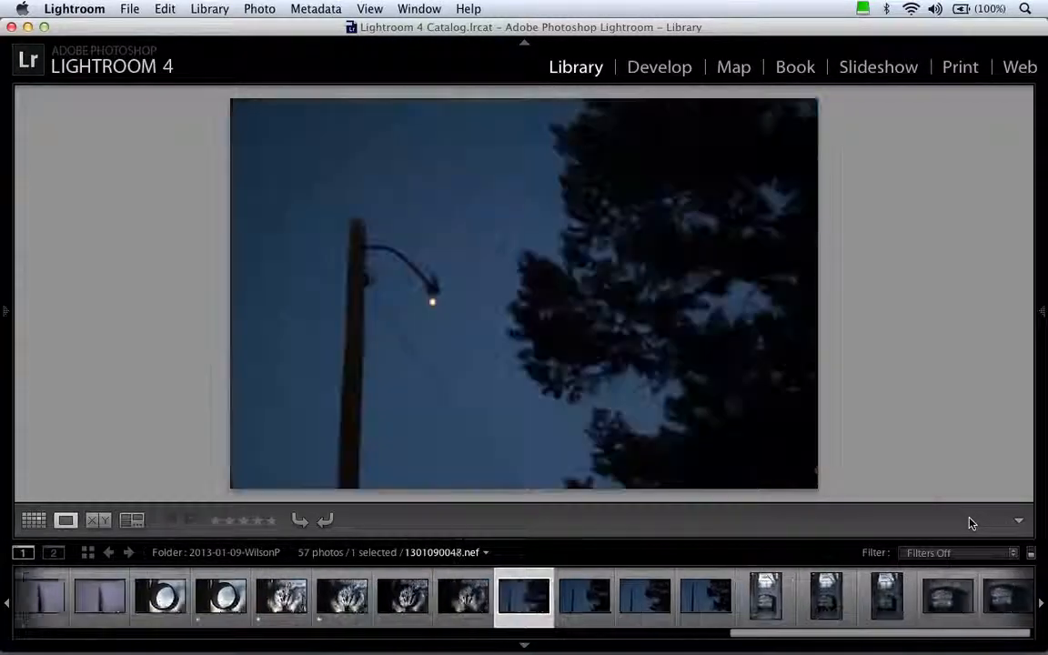
{"action": "key", "text": "Right"}
{"action": "key", "text": "Right"}
{"action": "key", "text": "Right"}
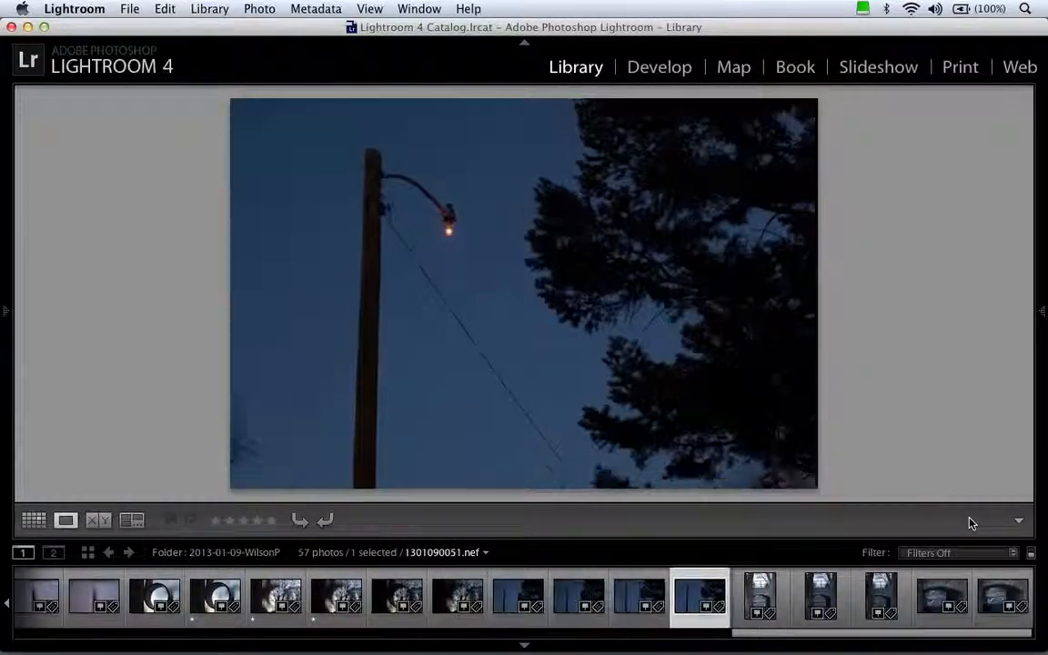
{"action": "key", "text": "1"}
- Review the stone-bridge photos through to the last image in the folder
{"action": "key", "text": "Right"}
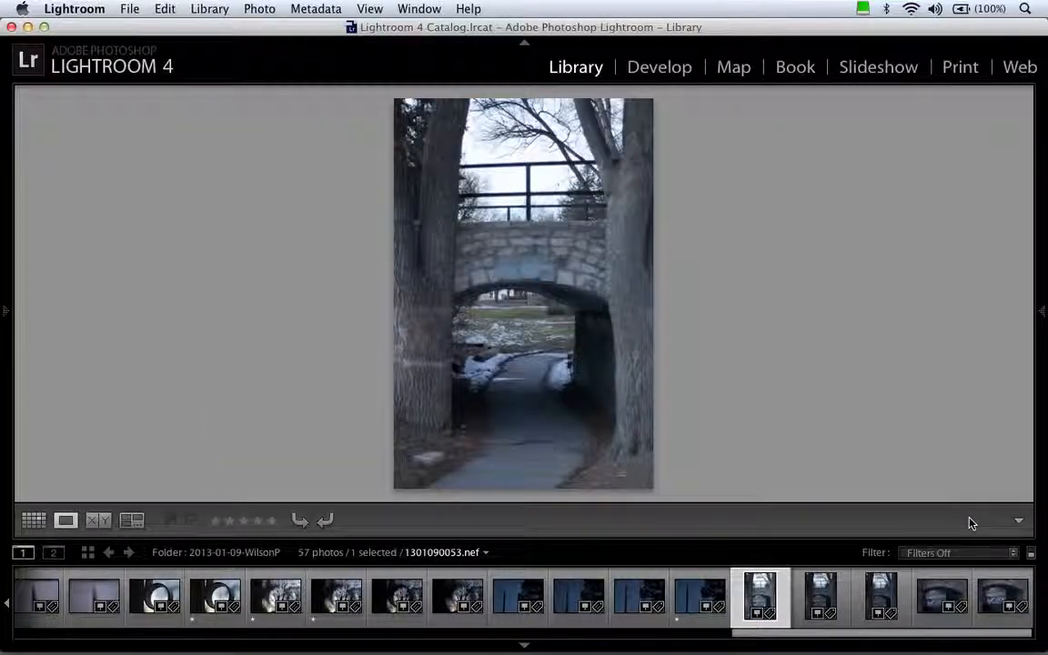
{"action": "key", "text": "Right"}
{"action": "key", "text": "Right"}
{"action": "key", "text": "Right"}
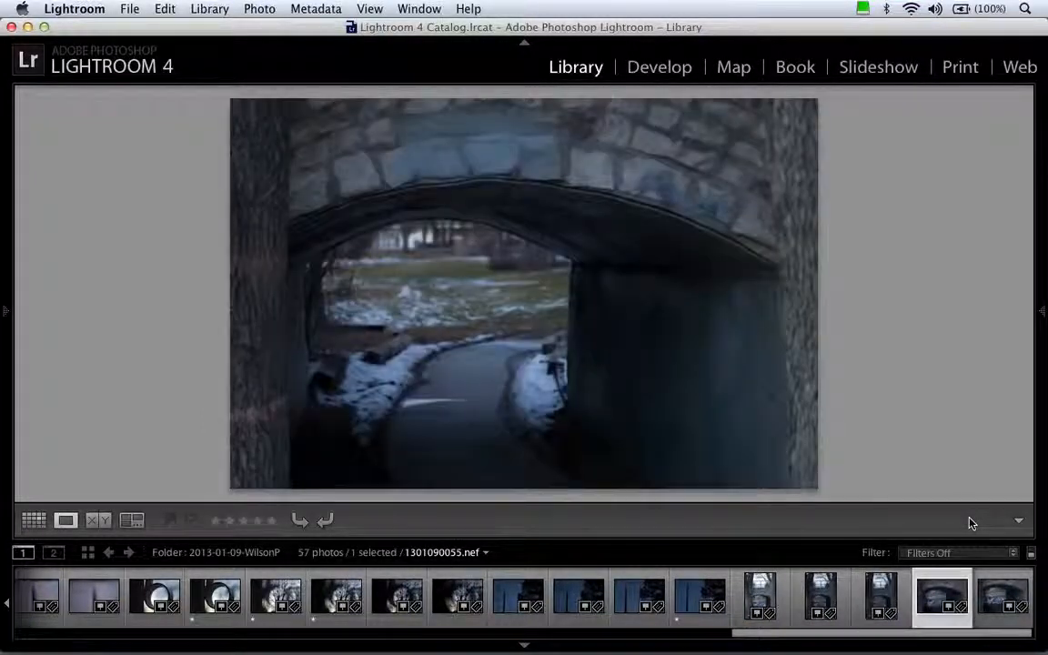
{"action": "key", "text": "Right"}
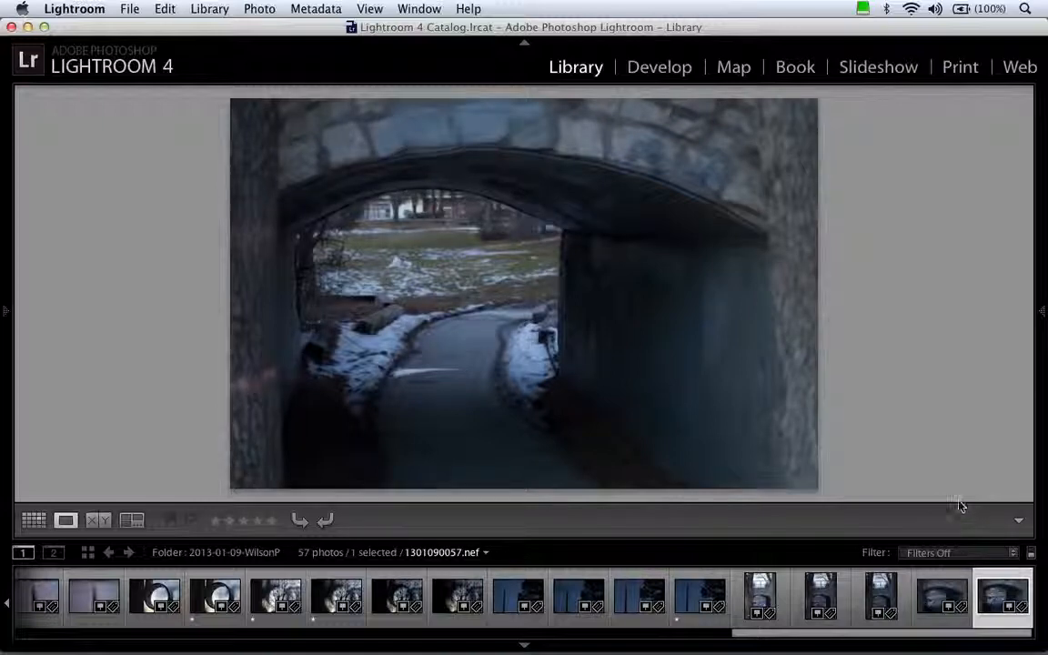
- Show the folder as a thumbnail grid with the side panels and filter it to photos rated one star and higher
{"action": "key", "text": "Tab"}
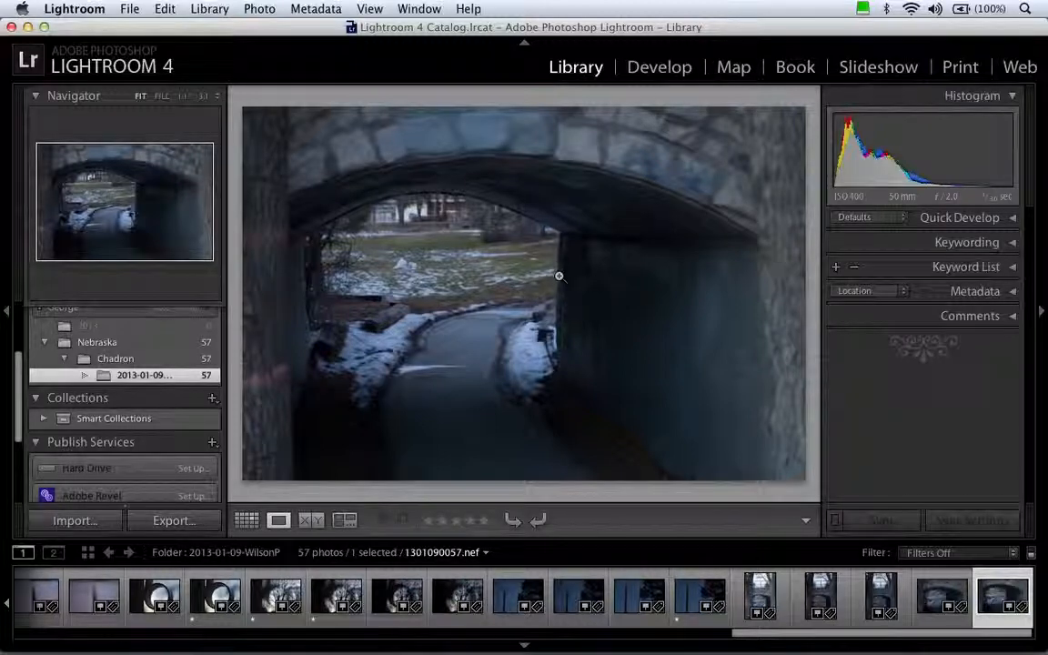
{"action": "key", "text": "g"}
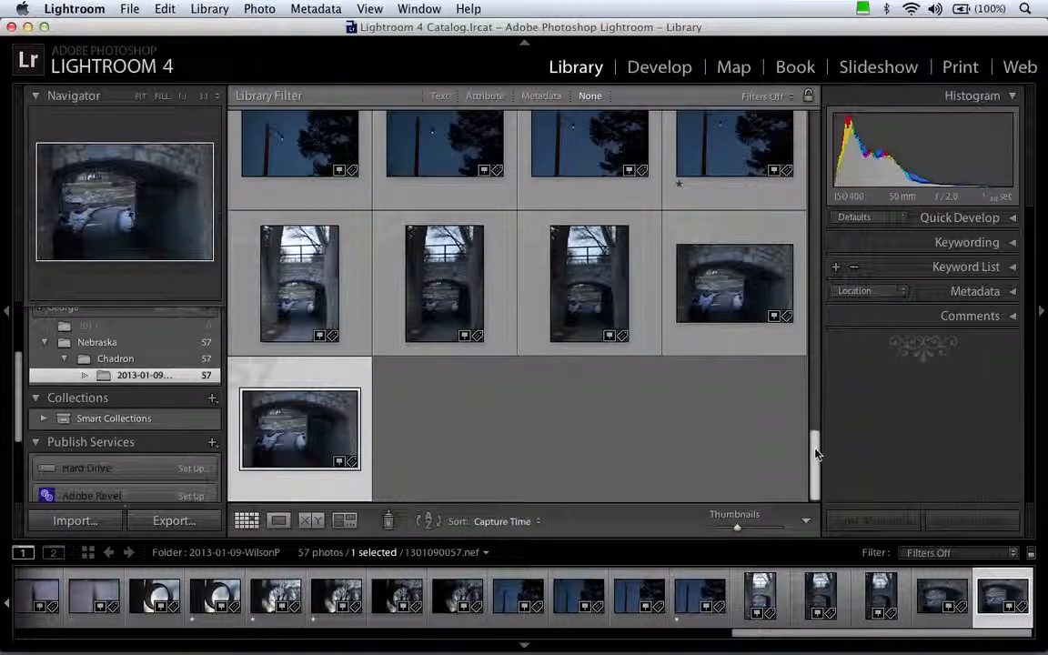
{"action": "left_click_drag", "start_coordinate": [816, 455], "coordinate": [788, 103]}
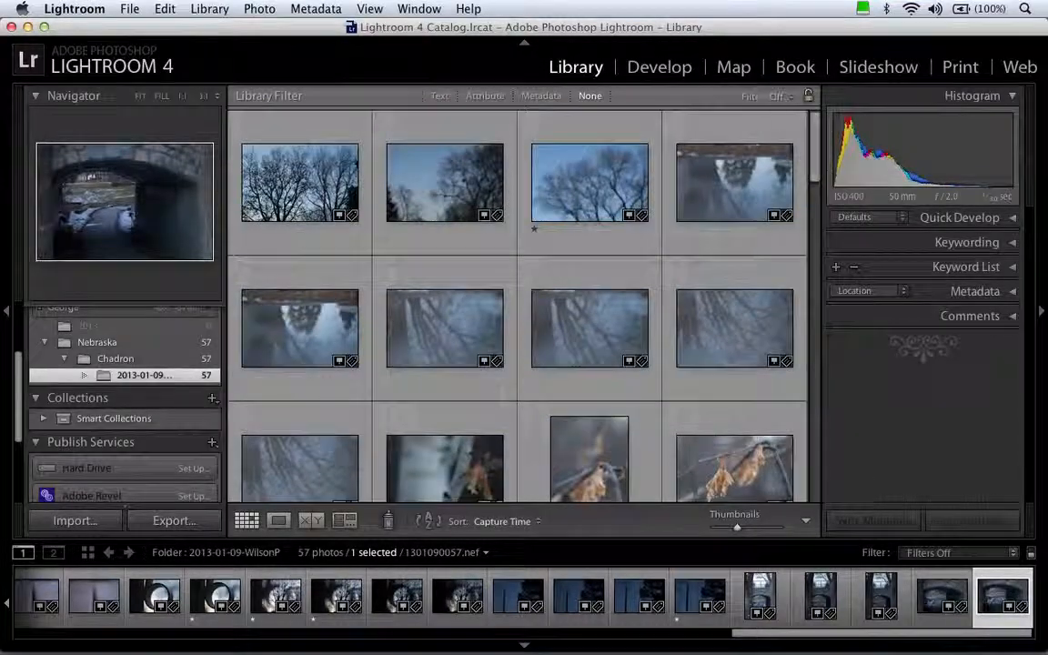
{"action": "left_click", "coordinate": [483, 97]}
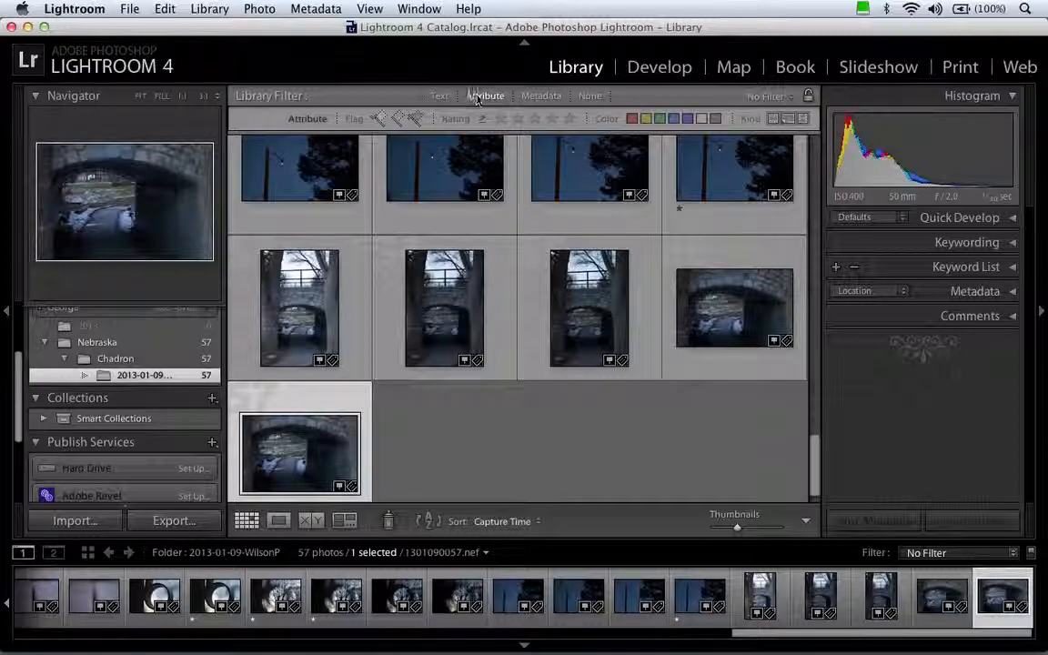
{"action": "left_click", "coordinate": [500, 119]}
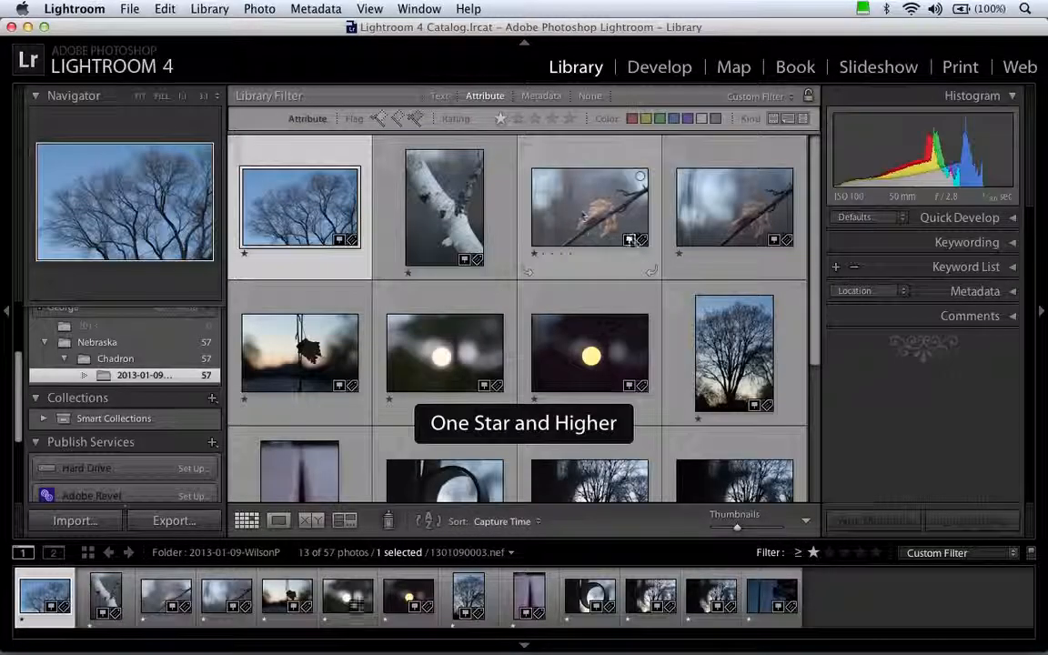
- Look over the filtered photos, then hide the side panels and open the blue-sky tree photo in Loupe view
{"action": "scroll", "coordinate": [556, 225], "scroll_direction": "down", "scroll_amount": 3}
{"action": "scroll", "coordinate": [620, 258], "scroll_direction": "down", "scroll_amount": 2}
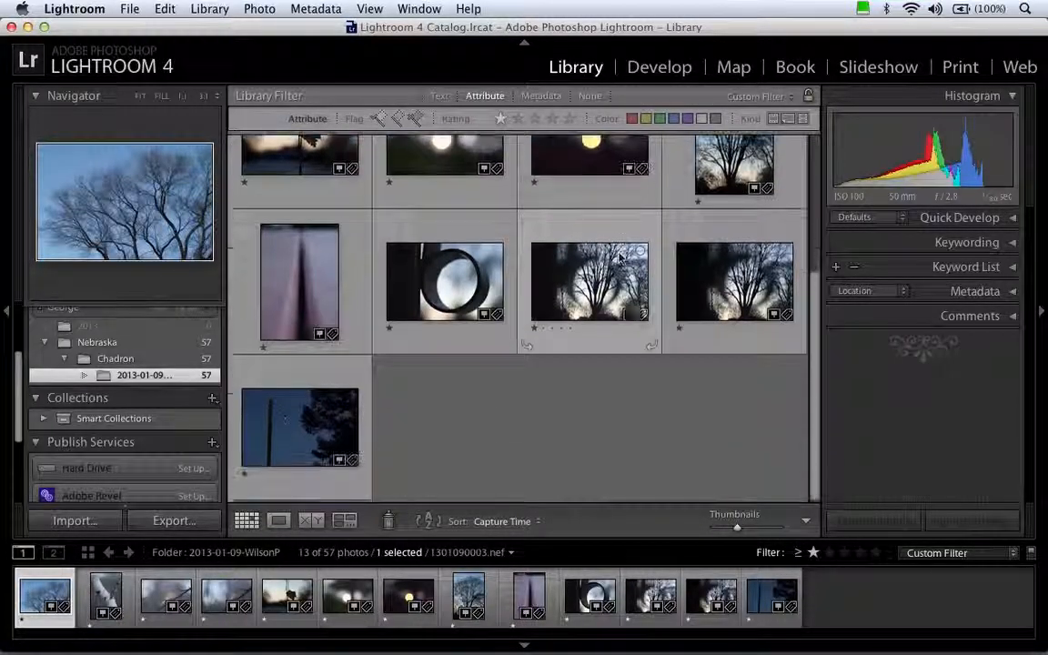
{"action": "scroll", "coordinate": [620, 259], "scroll_direction": "up", "scroll_amount": 5}
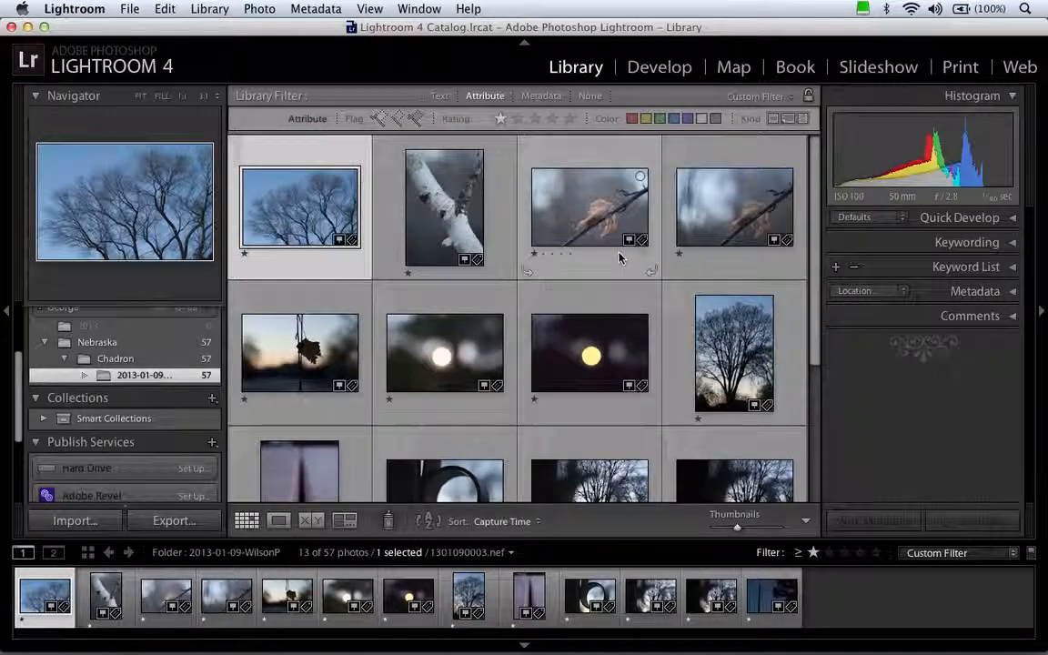
{"action": "key", "text": "Tab"}
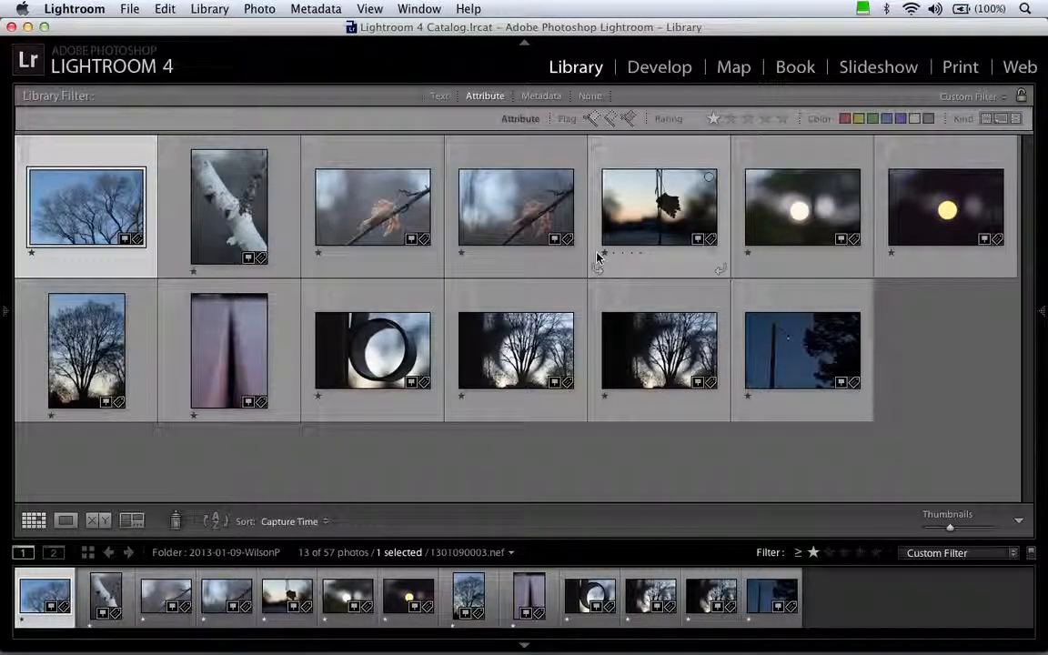
{"action": "key", "text": "e"}
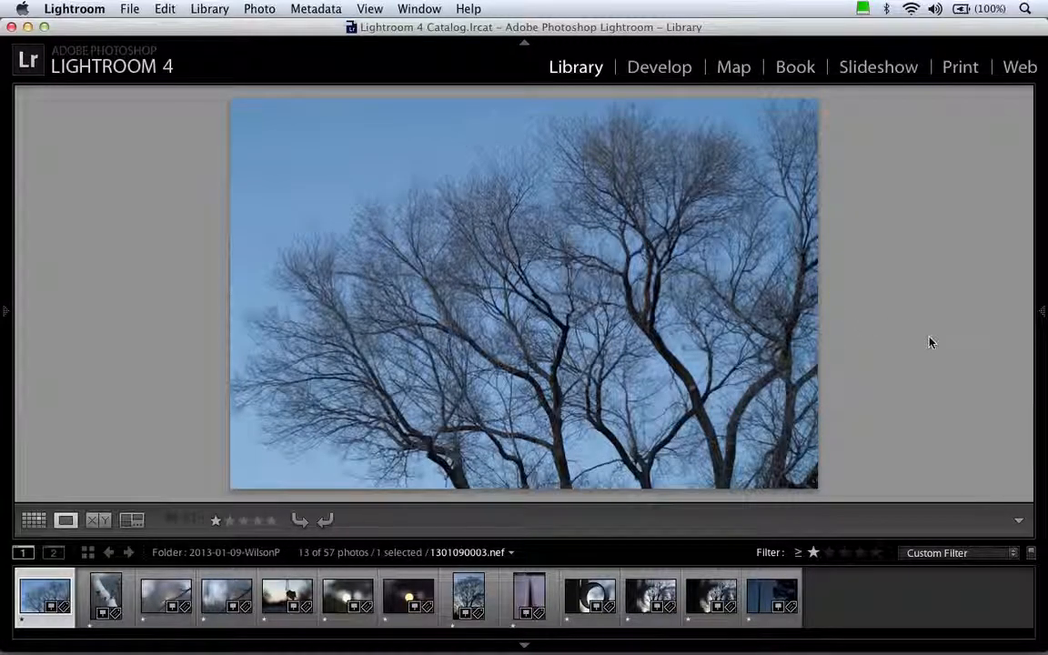
{"action": "key", "text": "Right"}
{"action": "key", "text": "Right"}
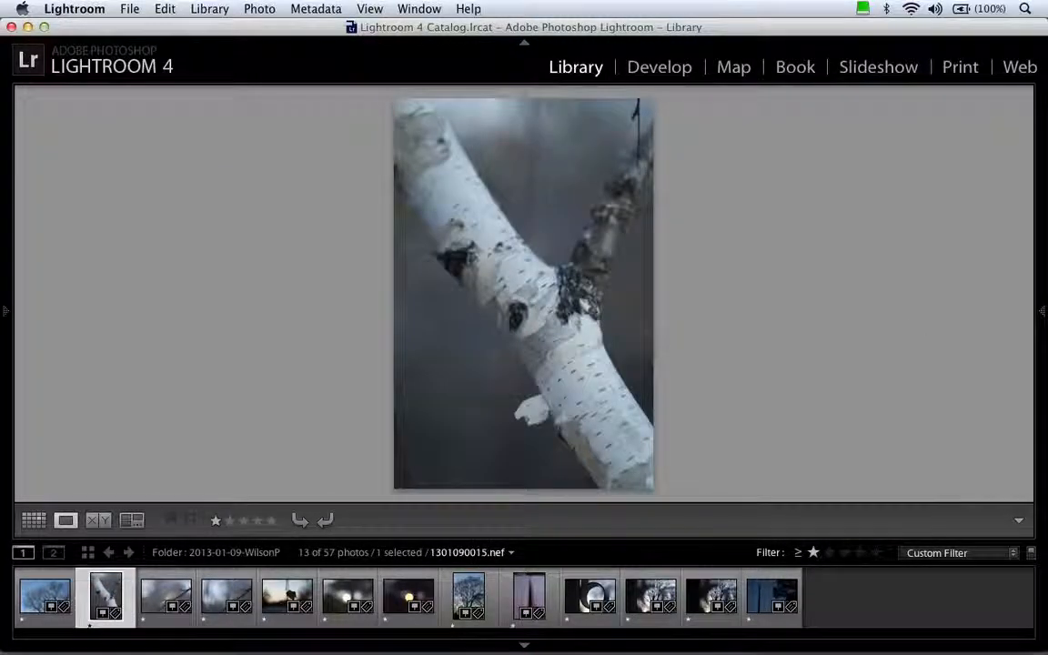
{"action": "key", "text": "Right"}
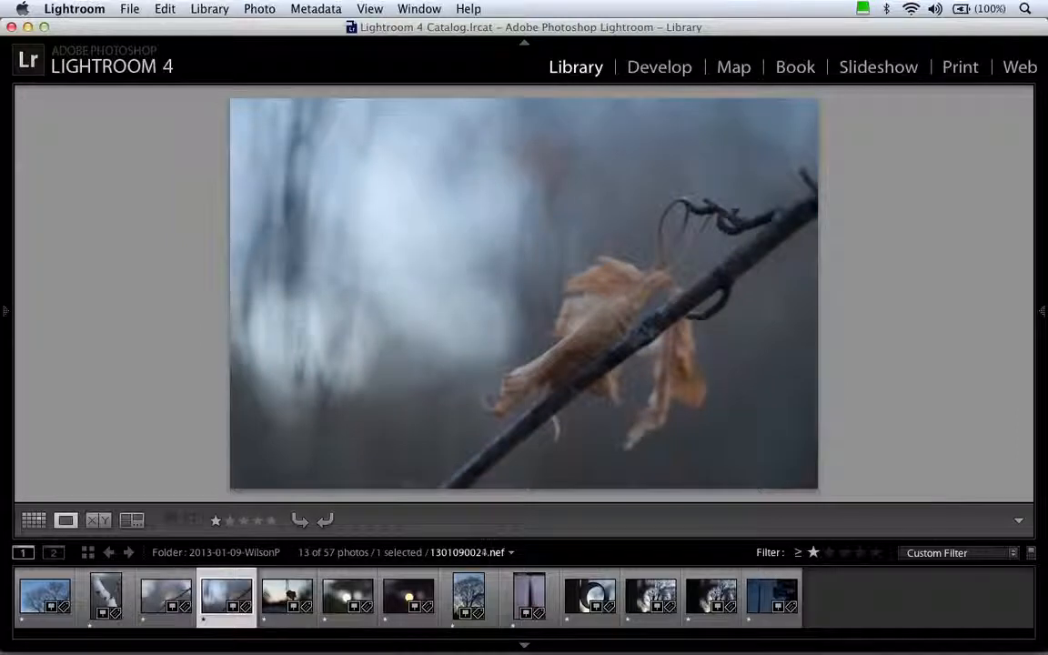
{"action": "key", "text": "2"}
{"action": "key", "text": "Right"}
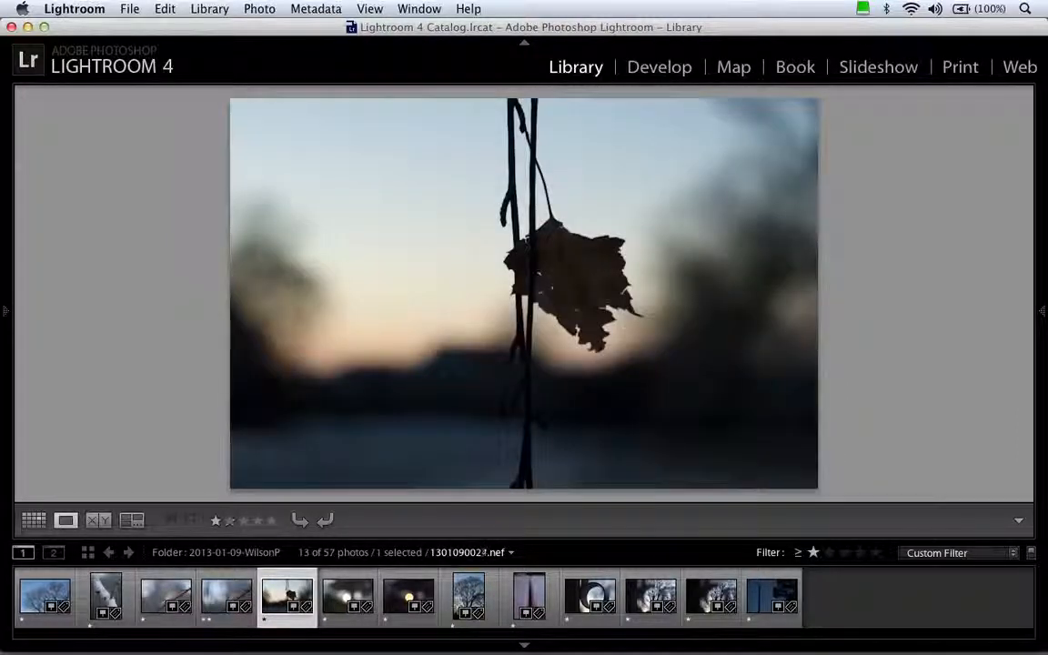
{"action": "key", "text": "Right"}
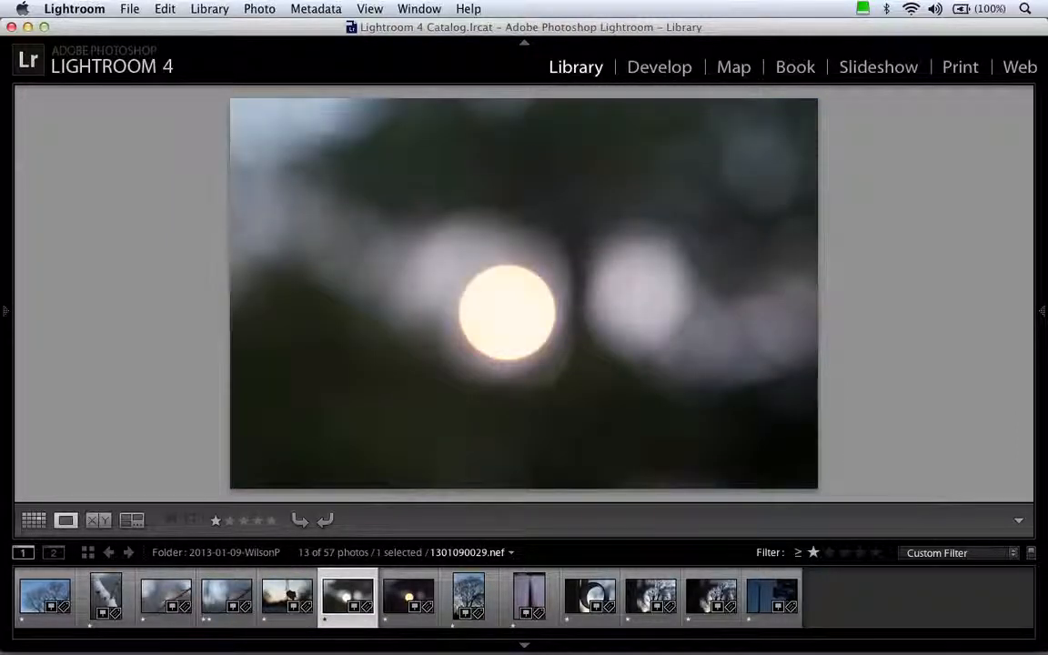
{"action": "key", "text": "2"}
{"action": "key", "text": "Right"}
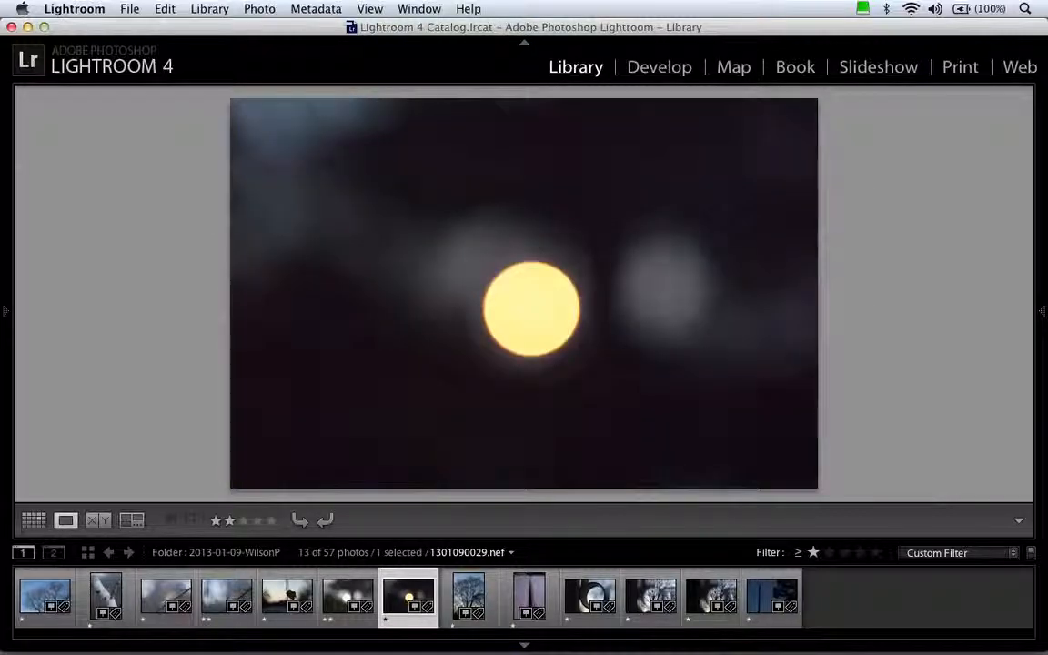
{"action": "key", "text": "Right"}
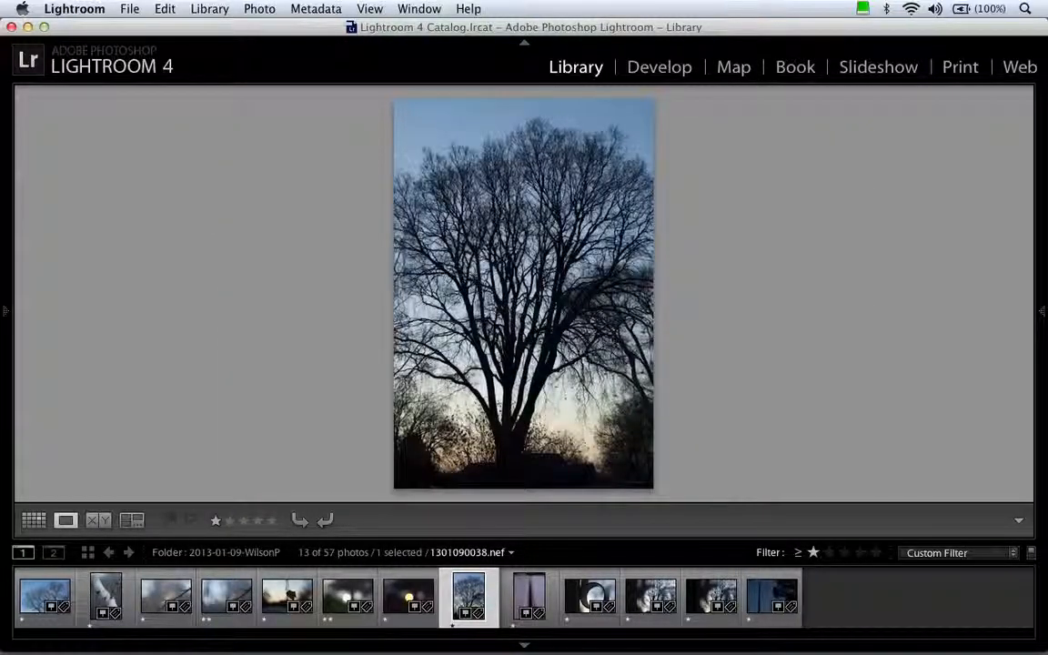
{"action": "key", "text": "2"}
{"action": "key", "text": "Right"}
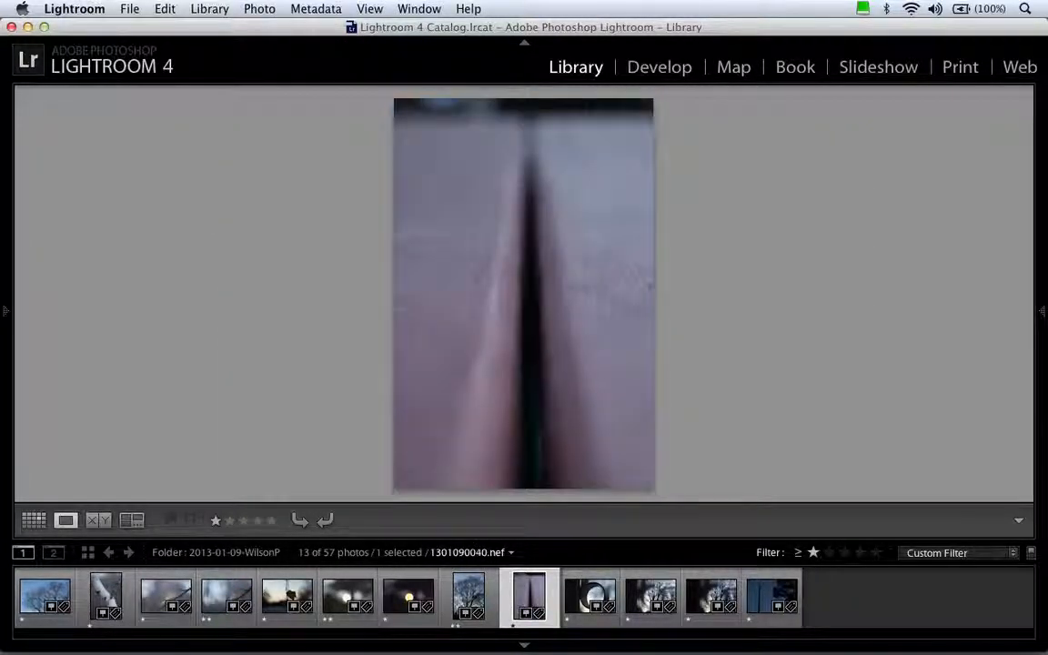
{"action": "key", "text": "Right"}
{"action": "key", "text": "Right"}
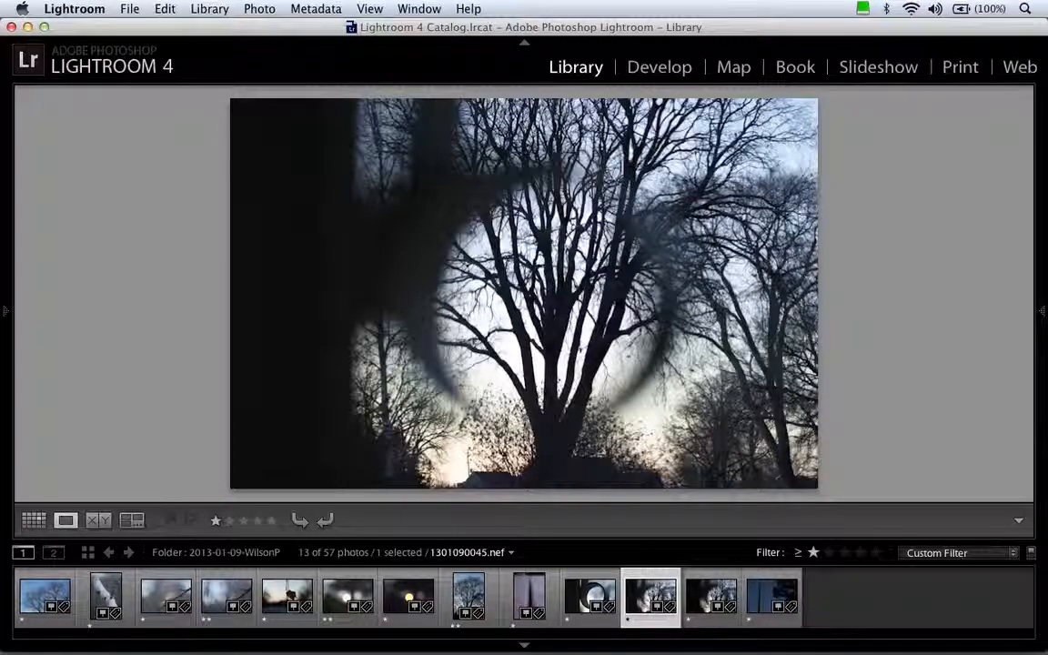
{"action": "key", "text": "Right"}
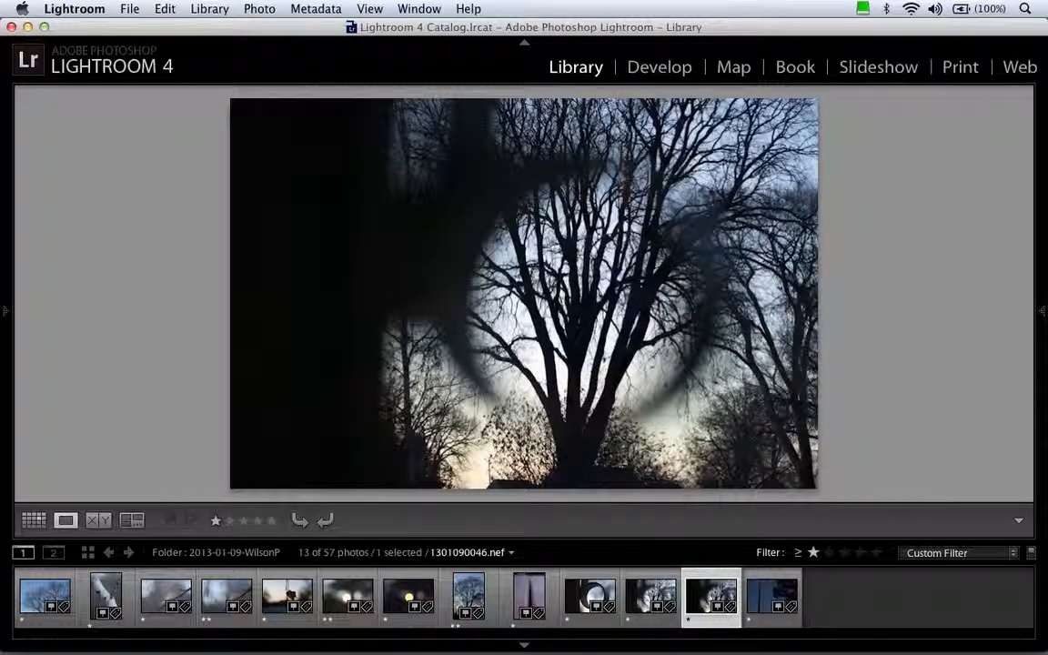
{"action": "key", "text": "2"}
{"action": "key", "text": "Right"}
{"action": "key", "text": "2"}
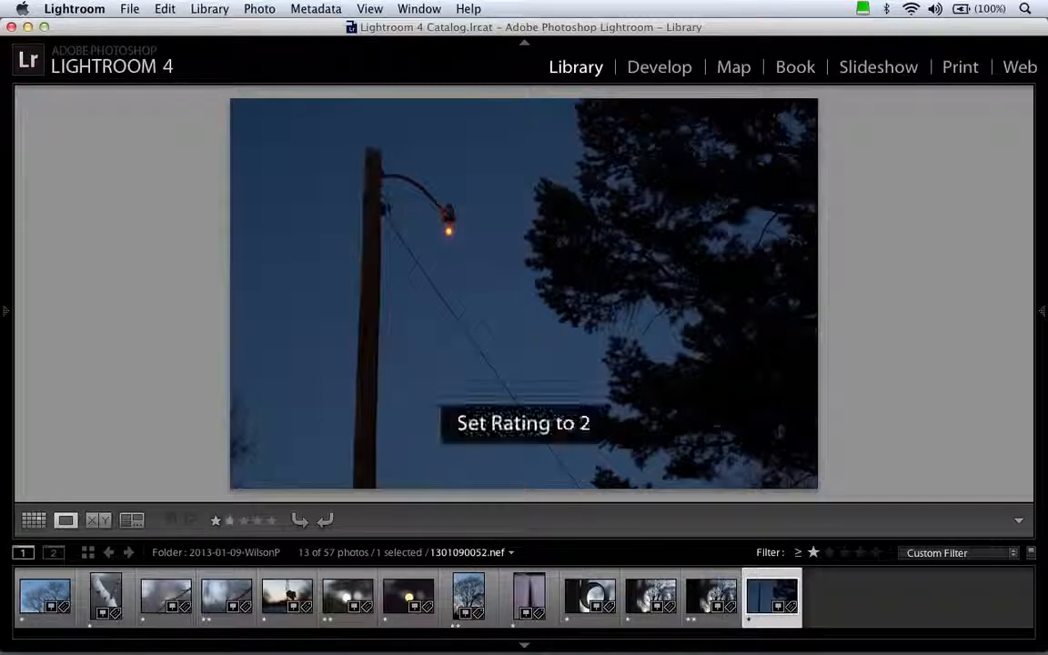
- Filter the thumbnail grid to photos rated two stars and higher, and open the street-lamp photo in Loupe view
{"action": "key", "text": "g"}
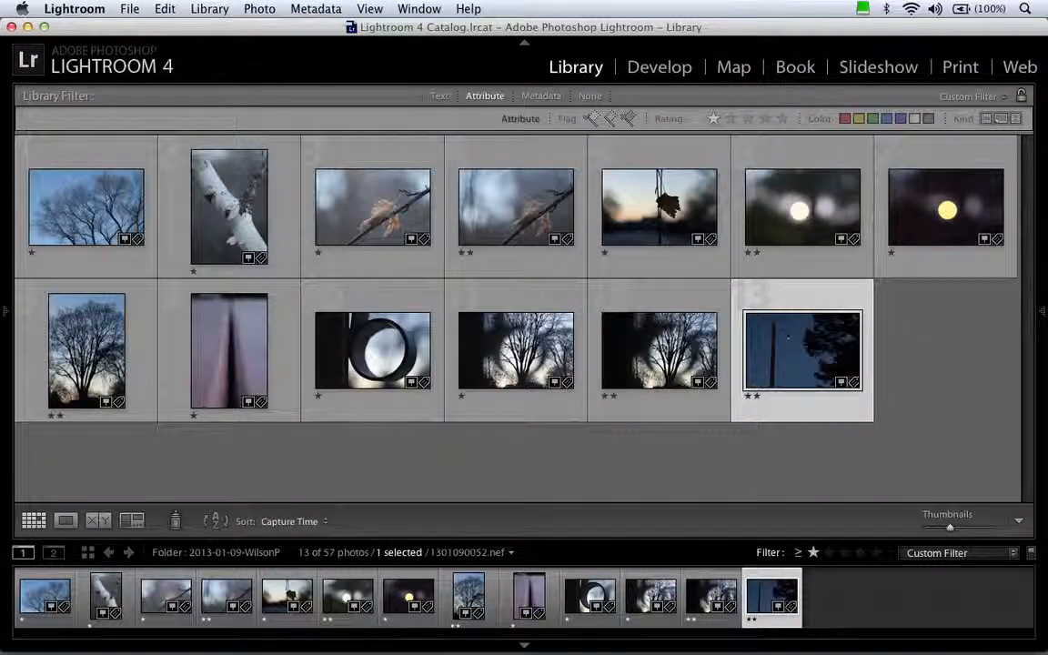
{"action": "left_click", "coordinate": [731, 118]}
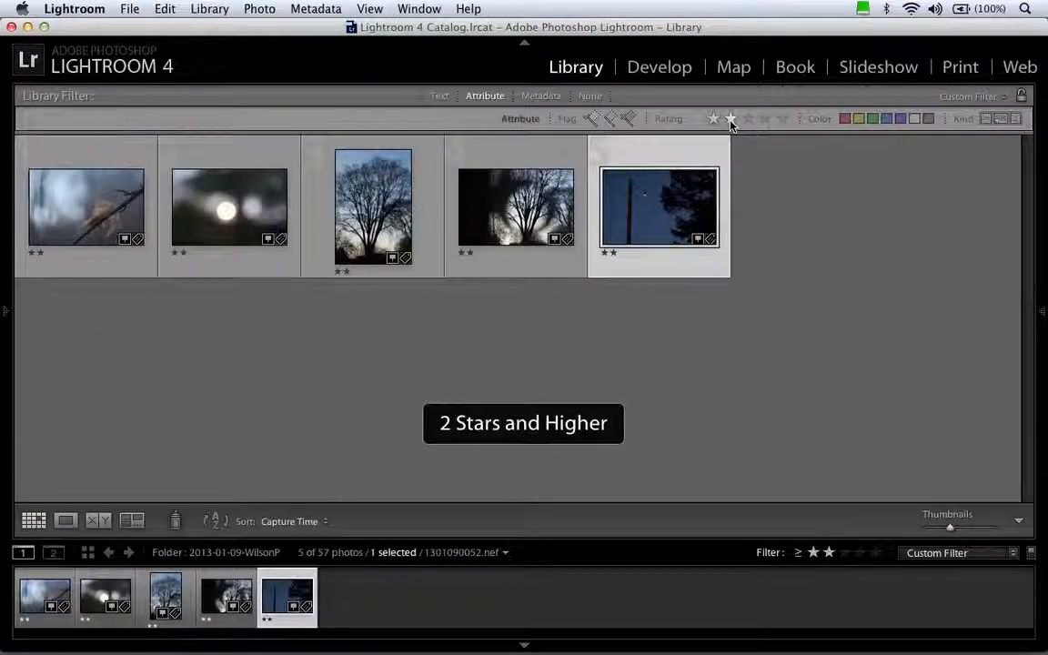
{"action": "key", "text": "e"}
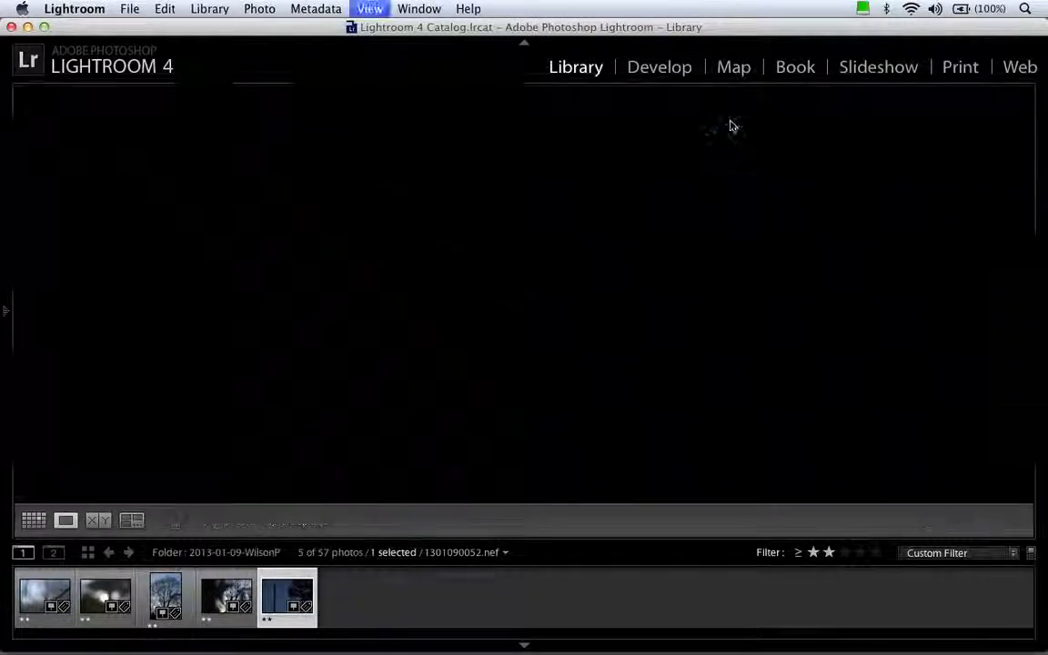
{"action": "key", "text": "Left"}
{"action": "key", "text": "Left"}
{"action": "key", "text": "Left"}
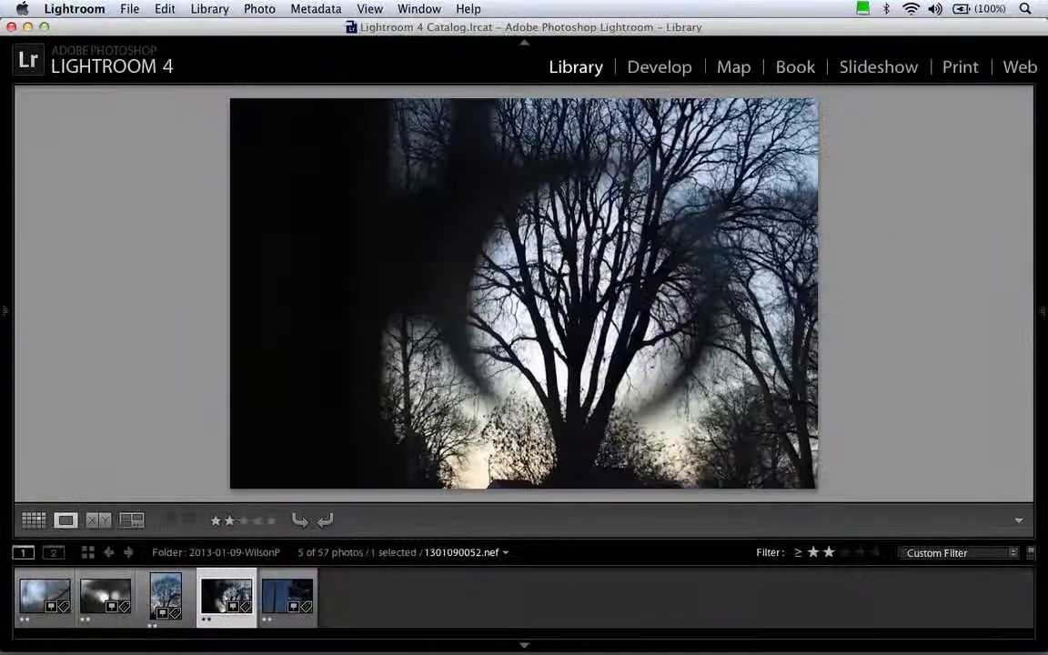
{"action": "key", "text": "Left"}
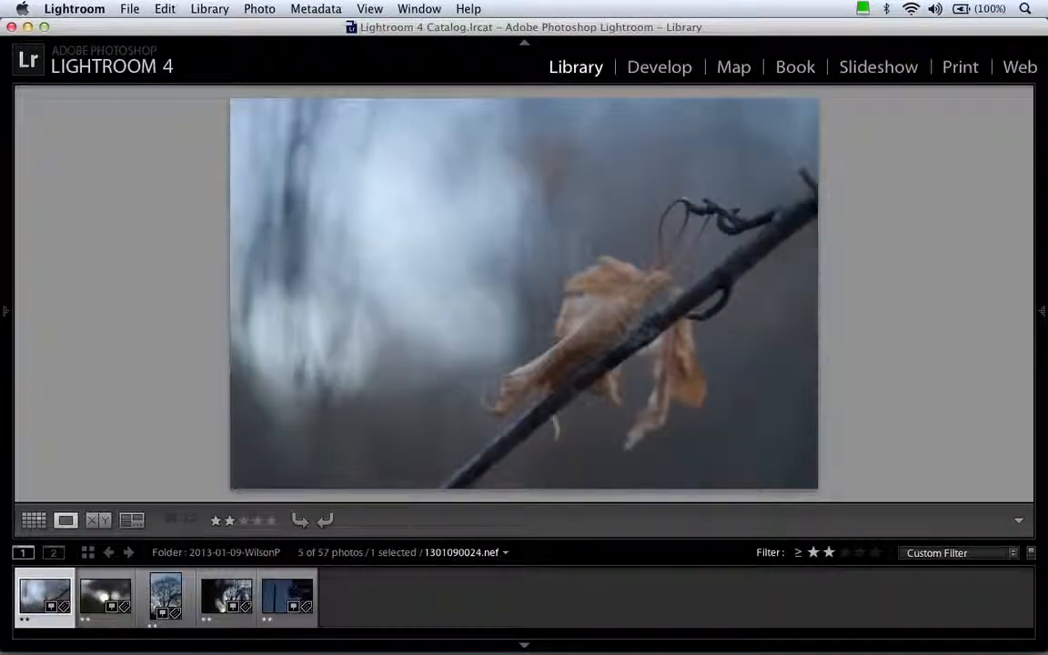
{"action": "key", "text": "Right"}
{"action": "key", "text": "Left"}
{"action": "key", "text": "3"}
- Review the remaining two-star photos in Loupe view for further three-star candidates, ending back on the dried-leaf photo
{"action": "key", "text": "Right"}
{"action": "key", "text": "Right"}
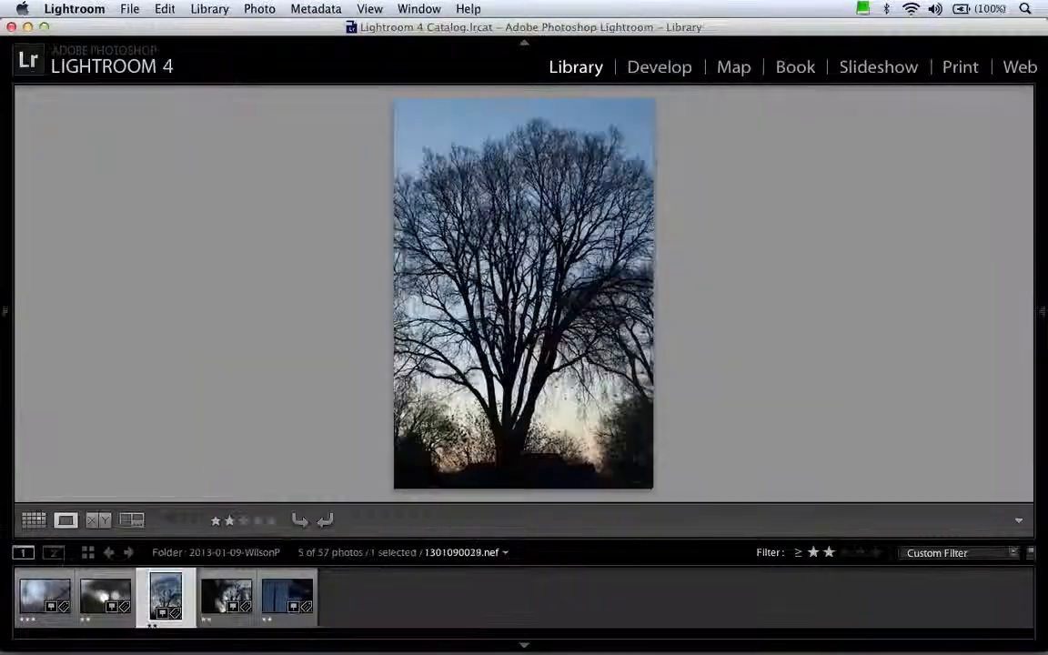
{"action": "key", "text": "Right"}
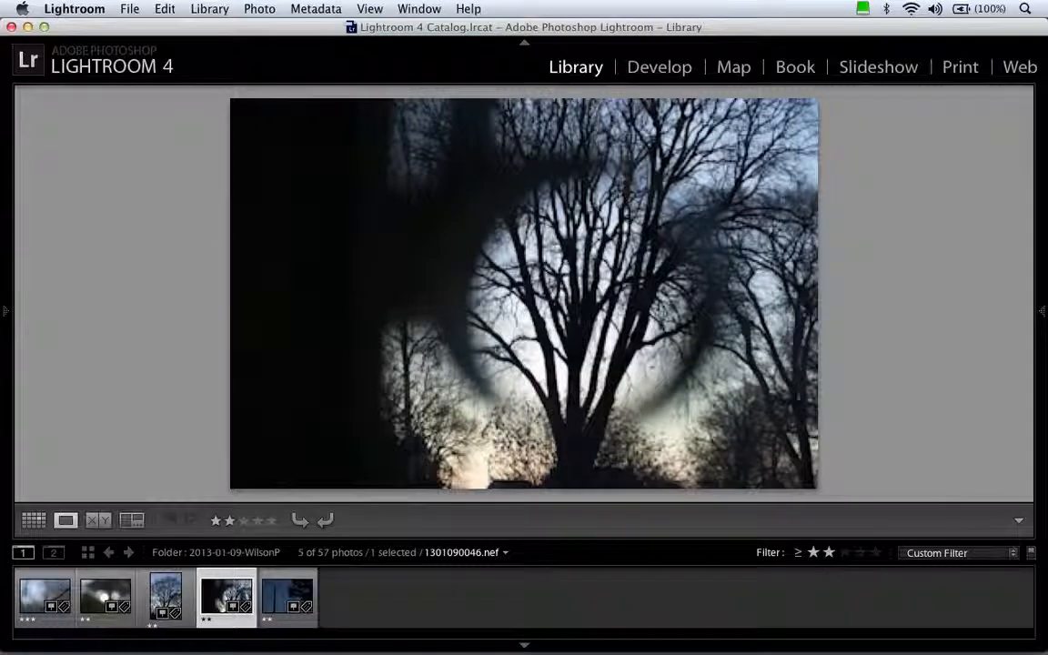
{"action": "key", "text": "Right"}
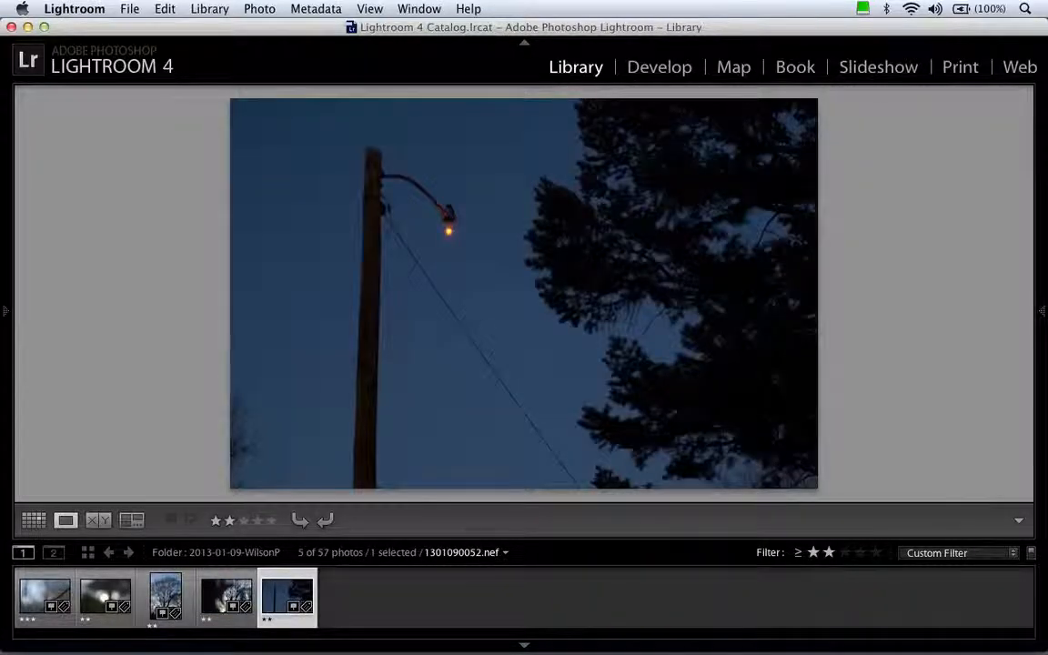
{"action": "key", "text": "Left"}
{"action": "key", "text": "Left"}
{"action": "key", "text": "Left"}
{"action": "key", "text": "Left"}
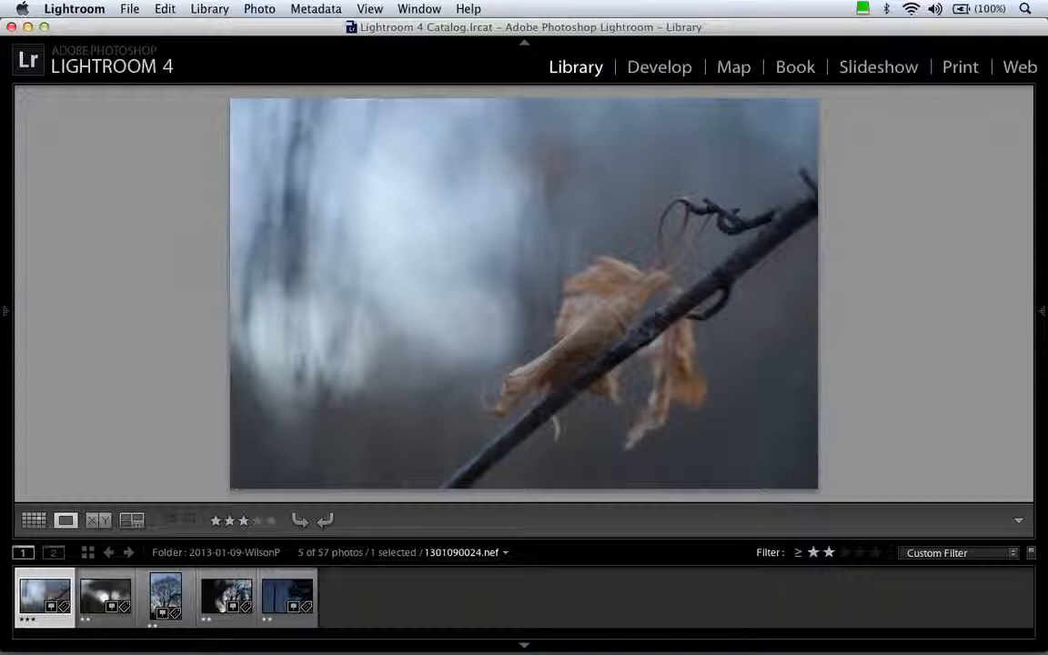
- Bring back the side panels with the Keyword List expanded, and show the dried-leaf photo in Loupe view
{"action": "key", "text": "g"}
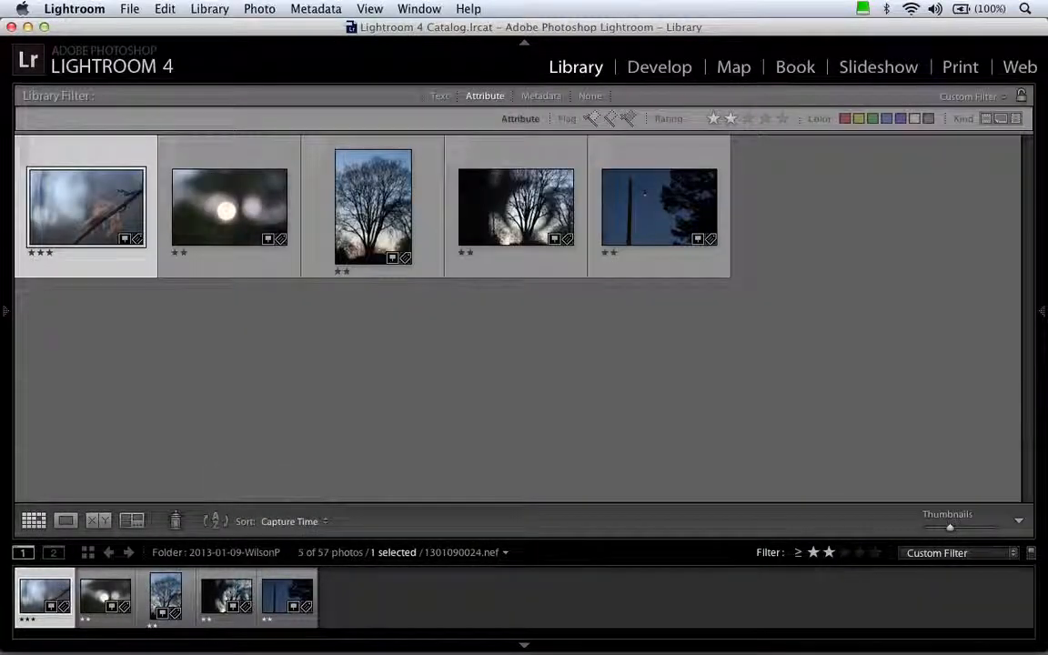
{"action": "key", "text": "Tab"}
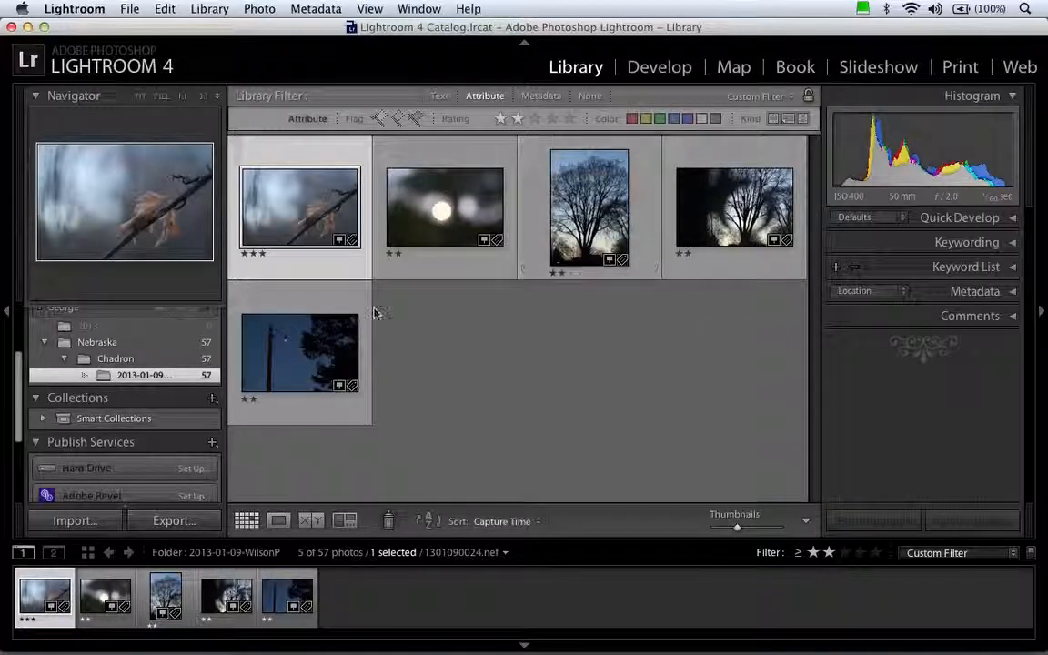
{"action": "left_click", "coordinate": [964, 267]}
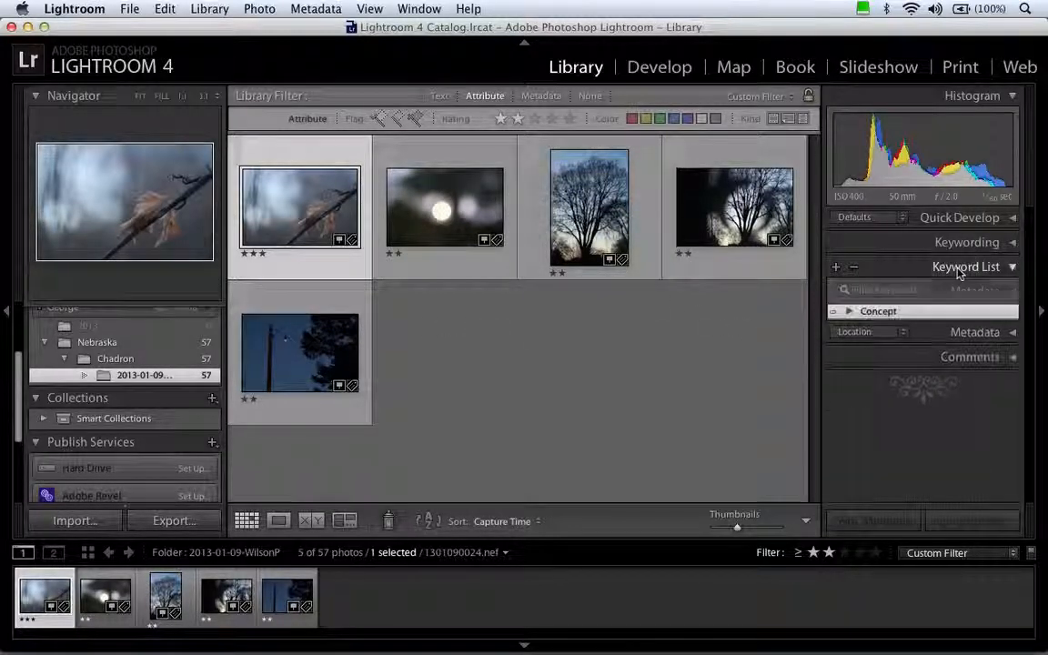
{"action": "double_click", "coordinate": [328, 209]}
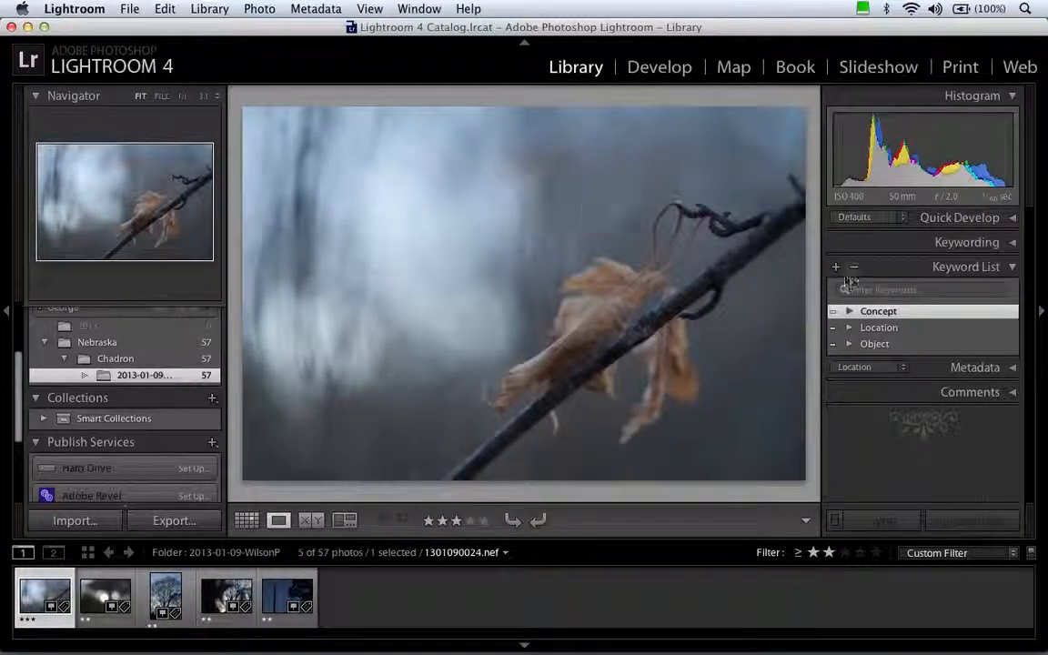
{"action": "left_click", "coordinate": [849, 312]}
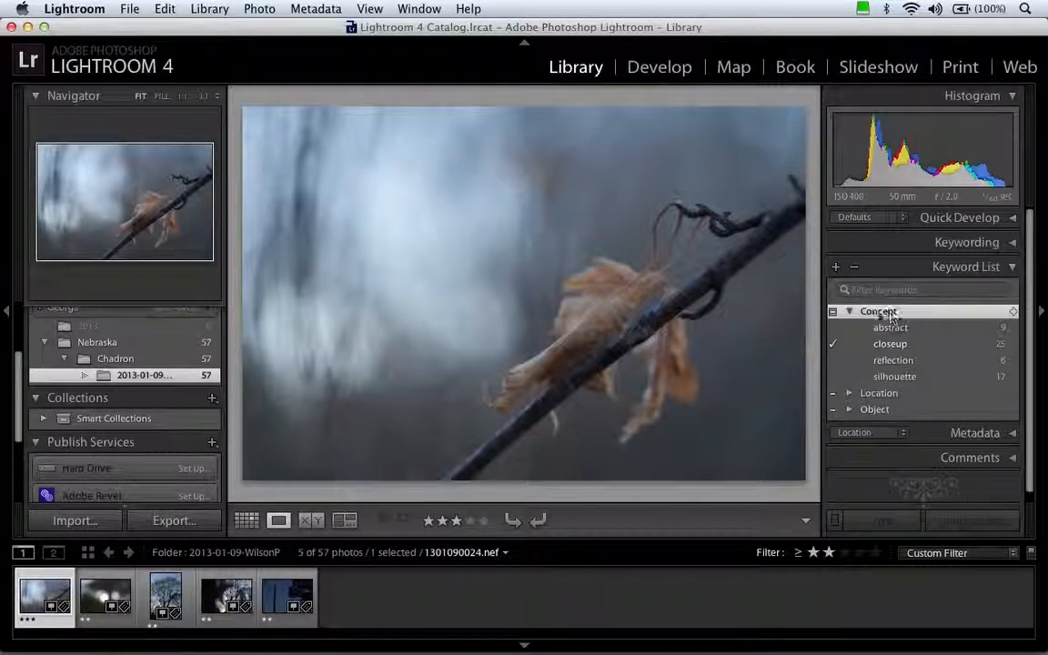
{"action": "right_click", "coordinate": [880, 317]}
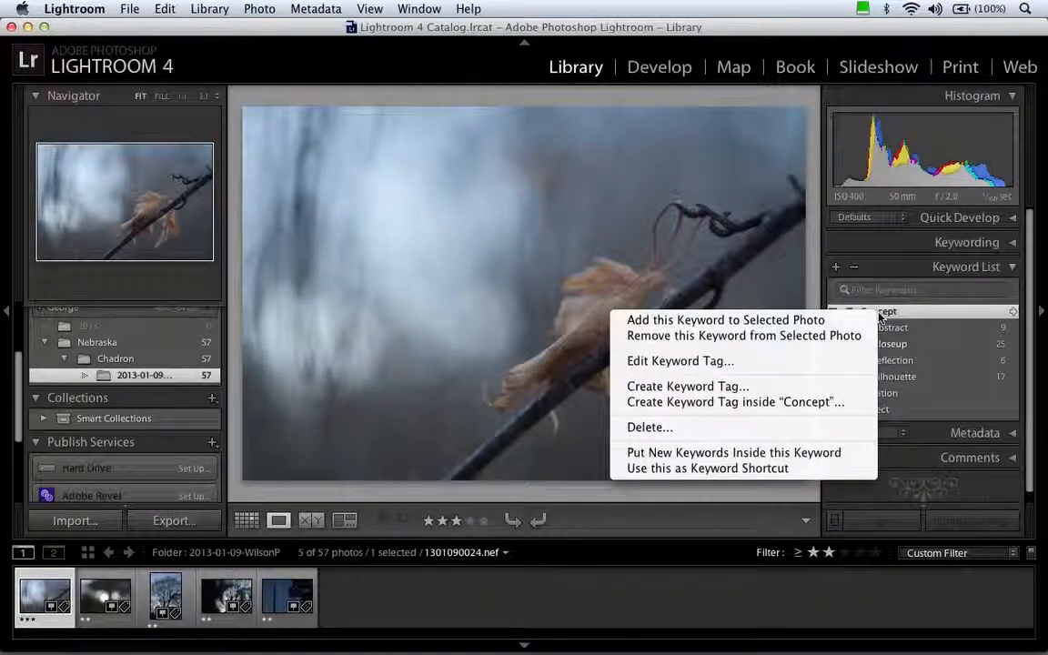
{"action": "left_click", "coordinate": [805, 407]}
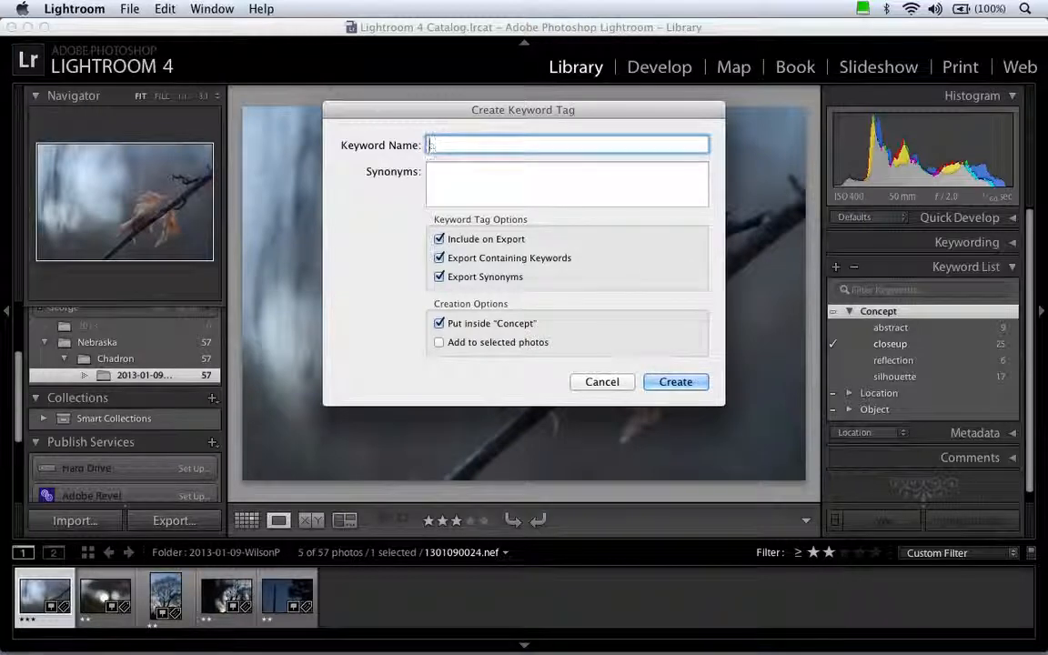
{"action": "type", "text": "narrow focus"}
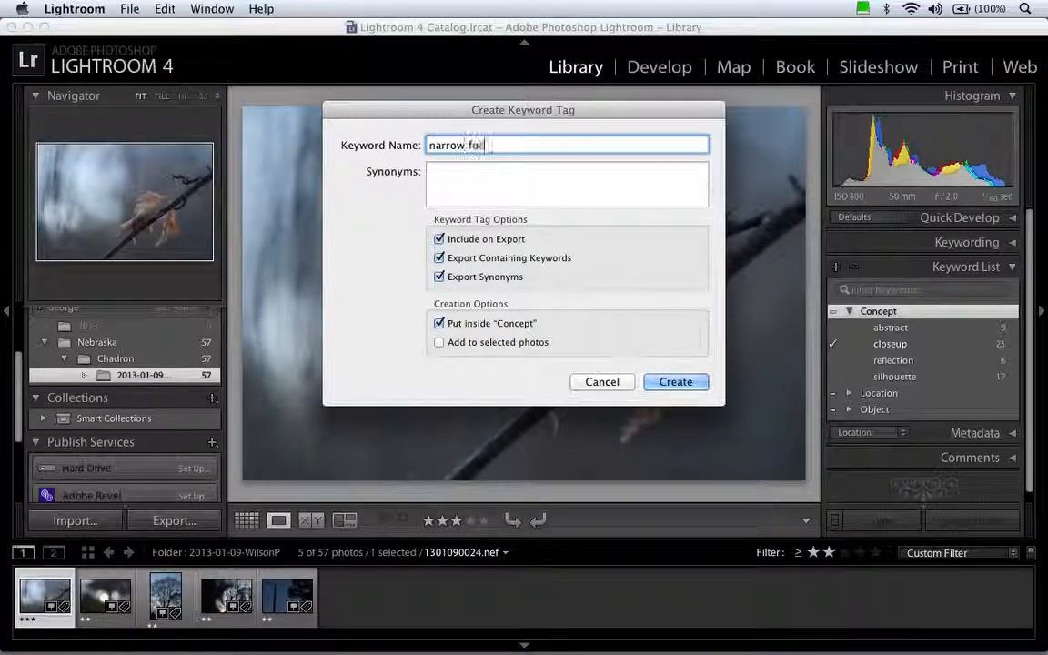
{"action": "left_click", "coordinate": [675, 382]}
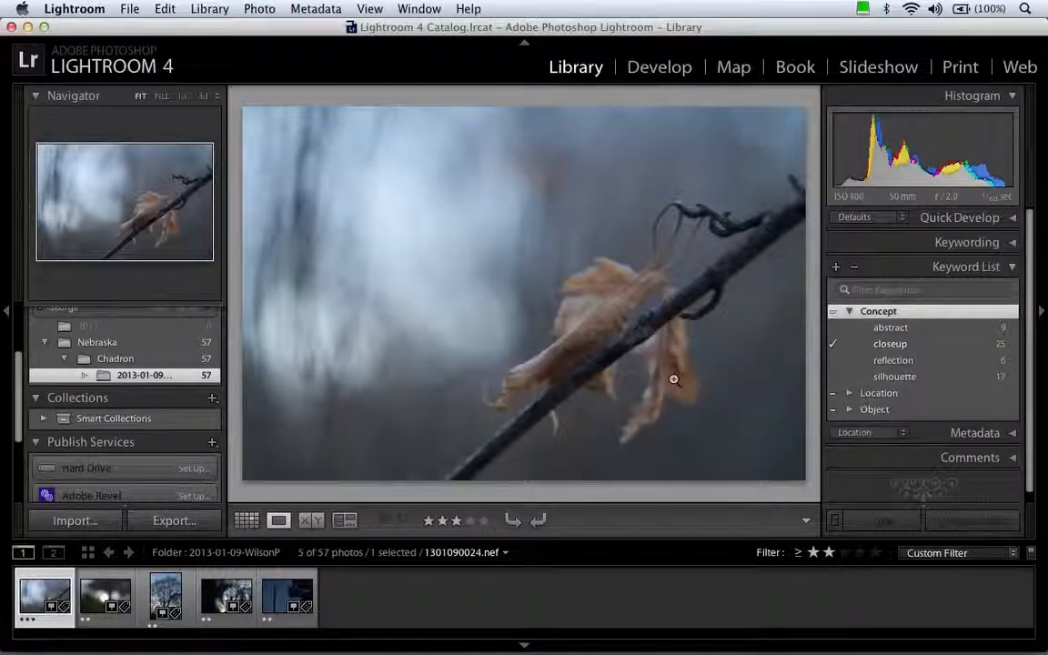
{"action": "left_click", "coordinate": [832, 361]}
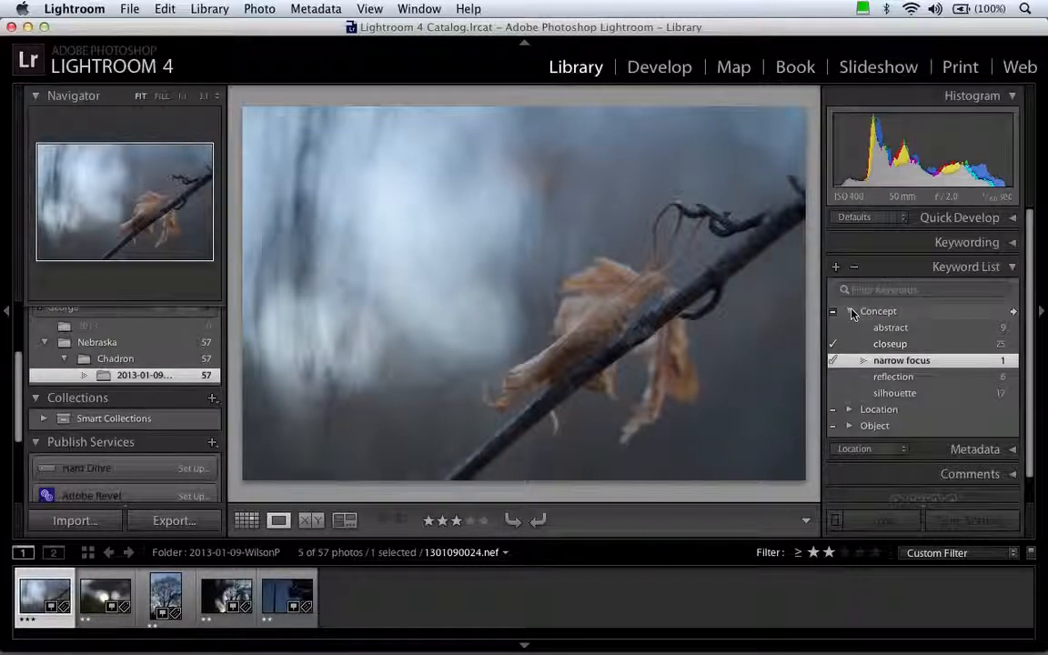
{"action": "key", "text": "Right"}
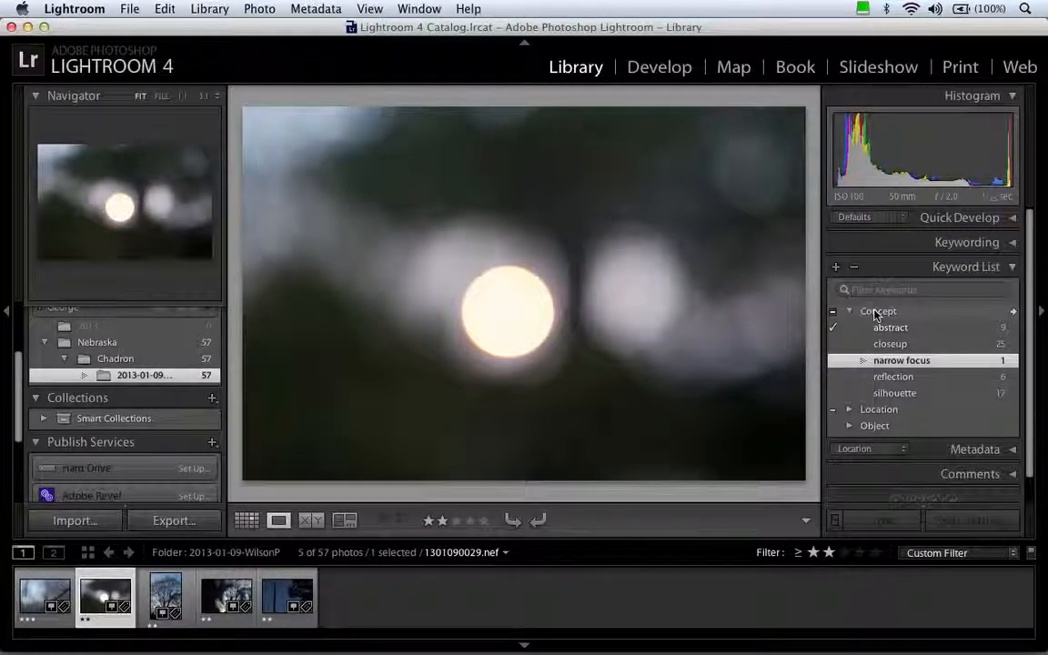
{"action": "right_click", "coordinate": [839, 375]}
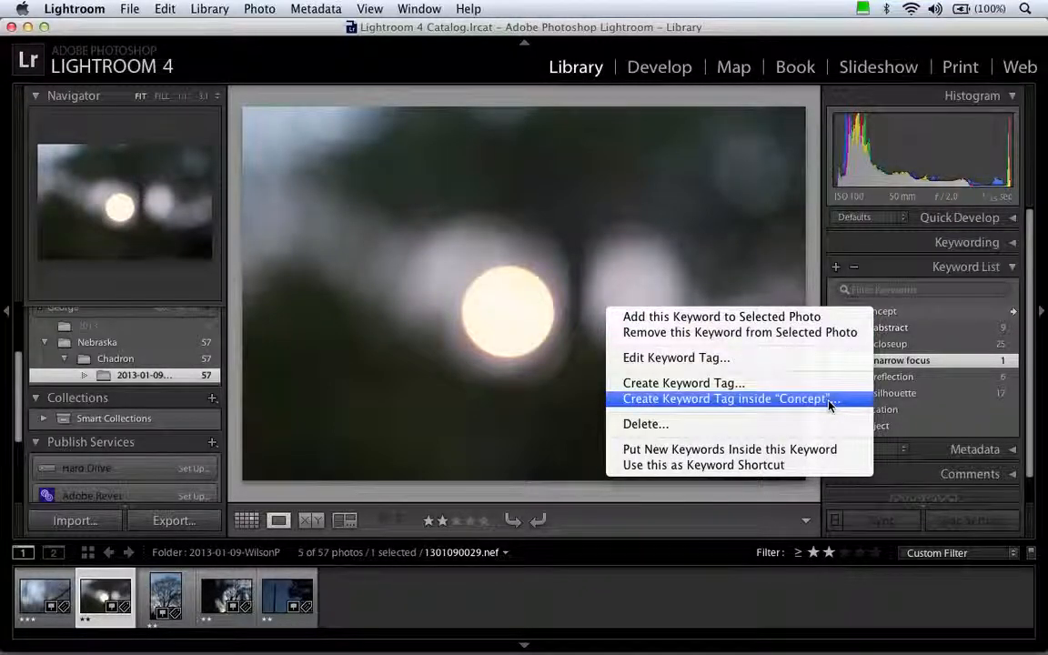
{"action": "left_click", "coordinate": [745, 397]}
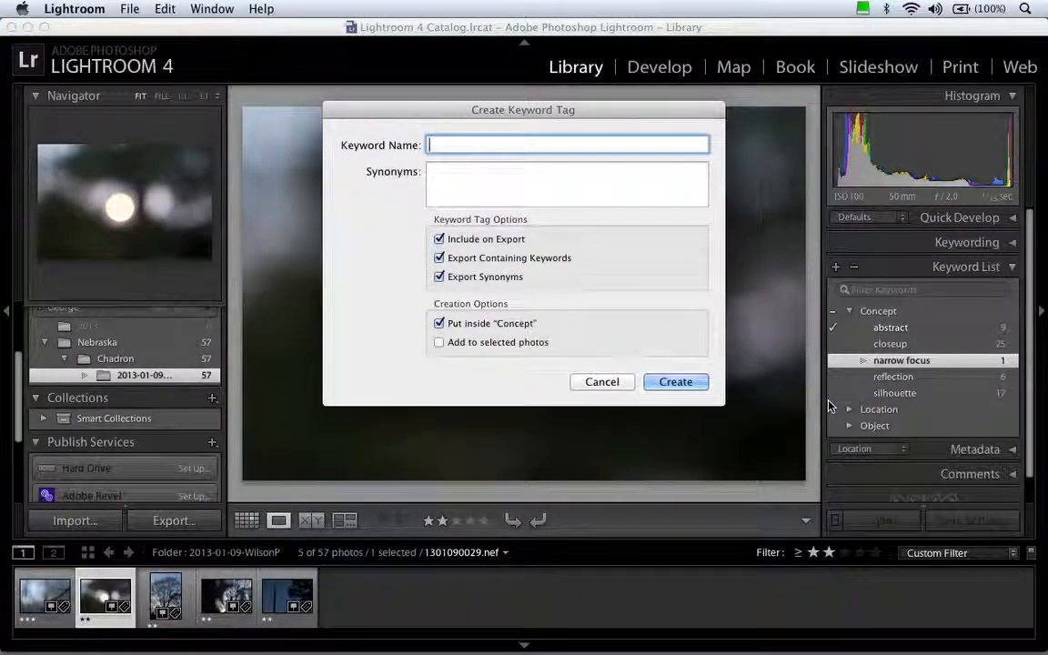
{"action": "type", "text": "out of focus"}
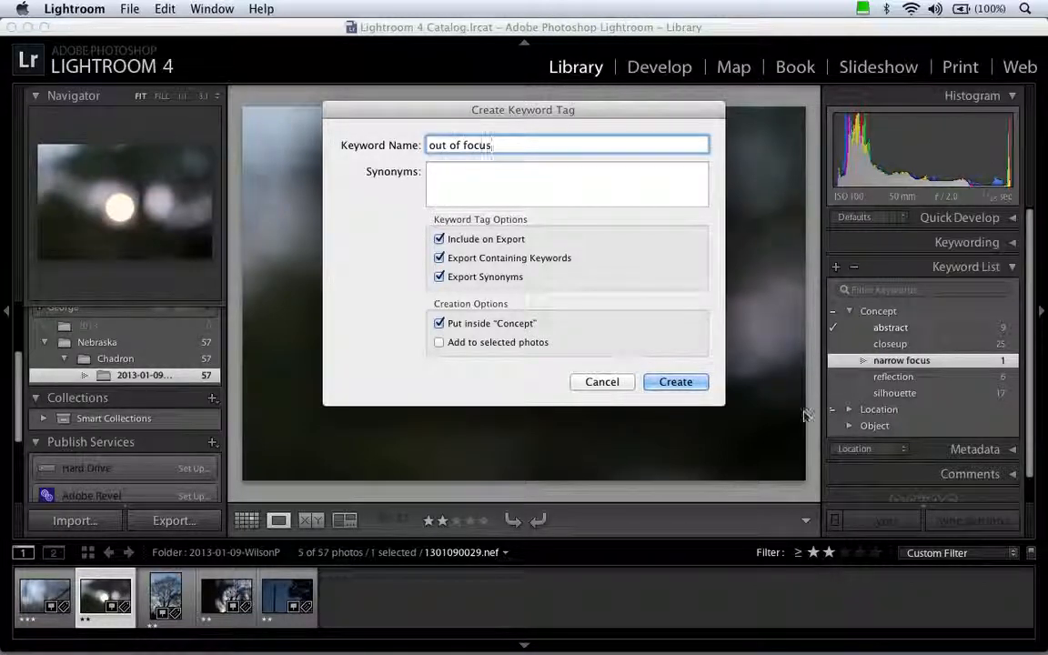
{"action": "left_click", "coordinate": [699, 381]}
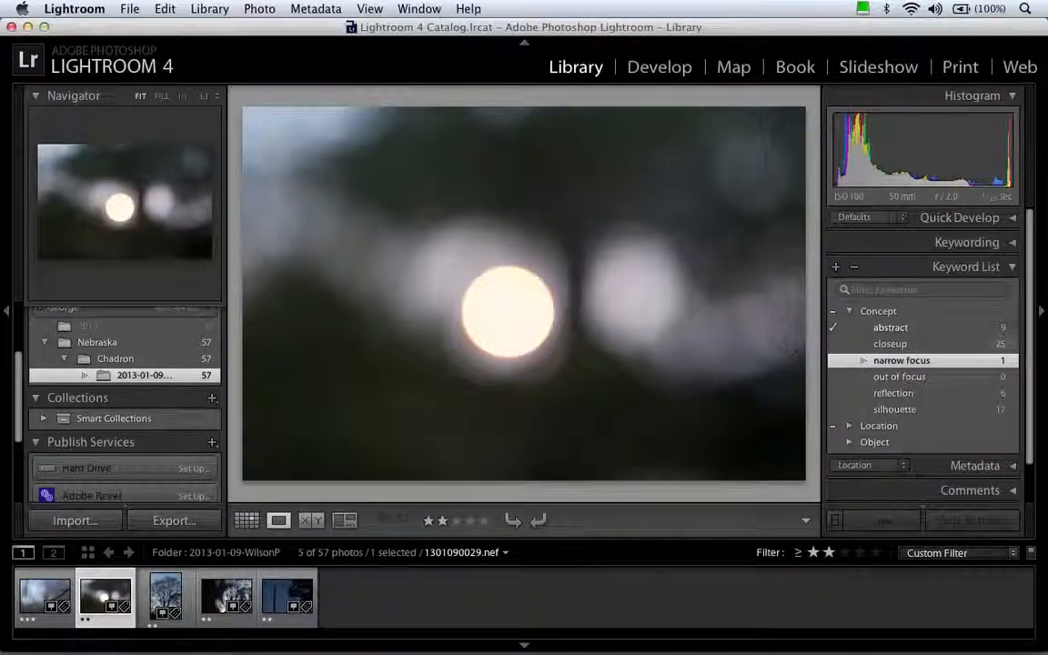
{"action": "left_click", "coordinate": [833, 379]}
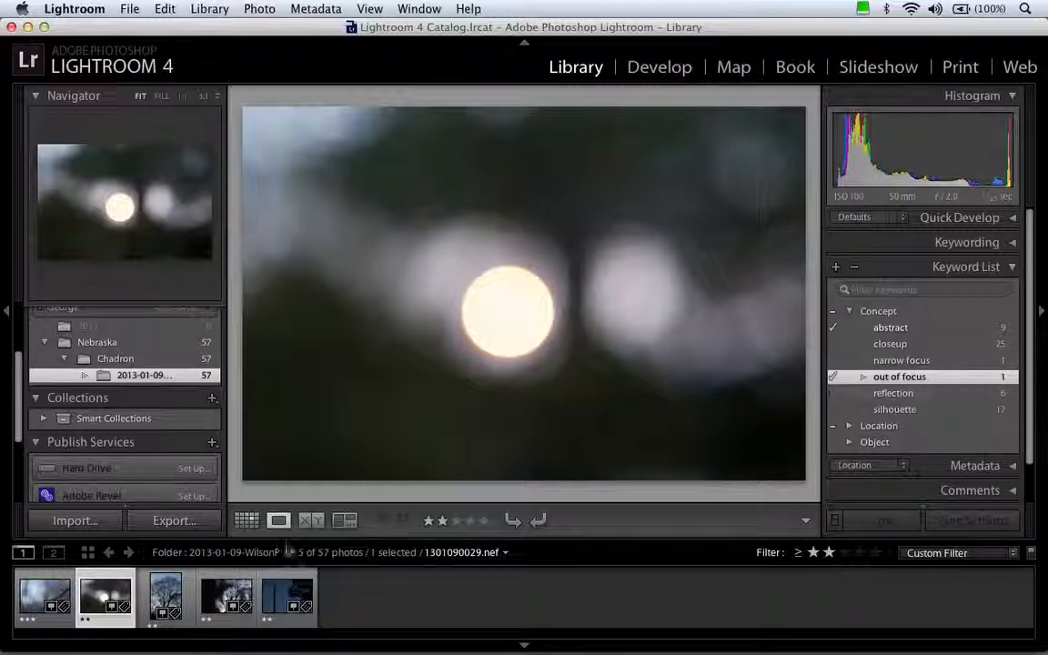
{"action": "left_click", "coordinate": [162, 596]}
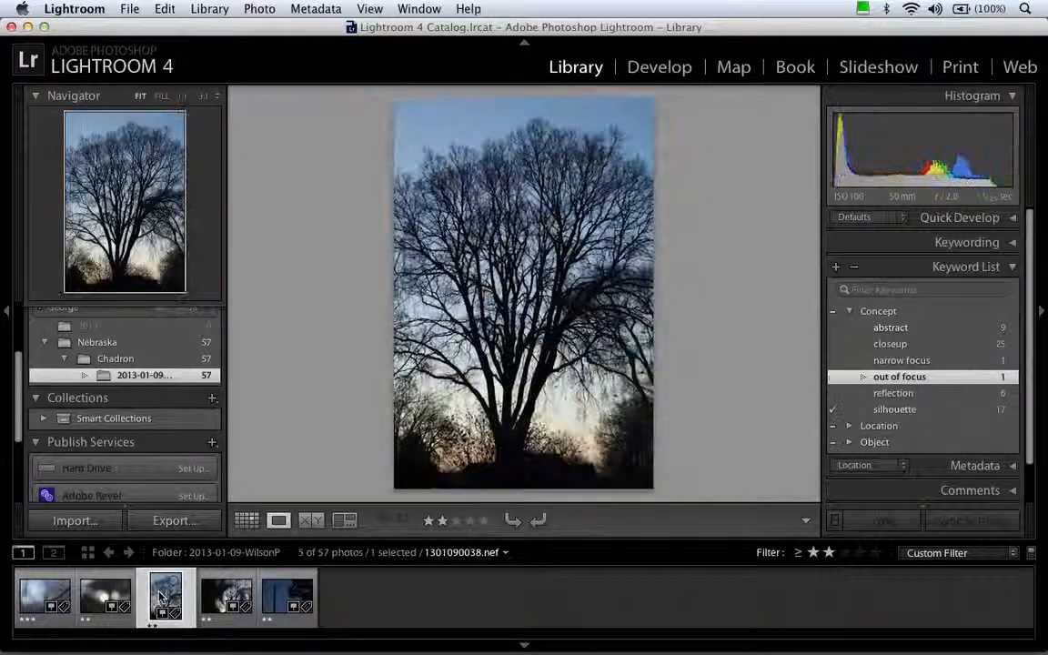
{"action": "left_click", "coordinate": [227, 596]}
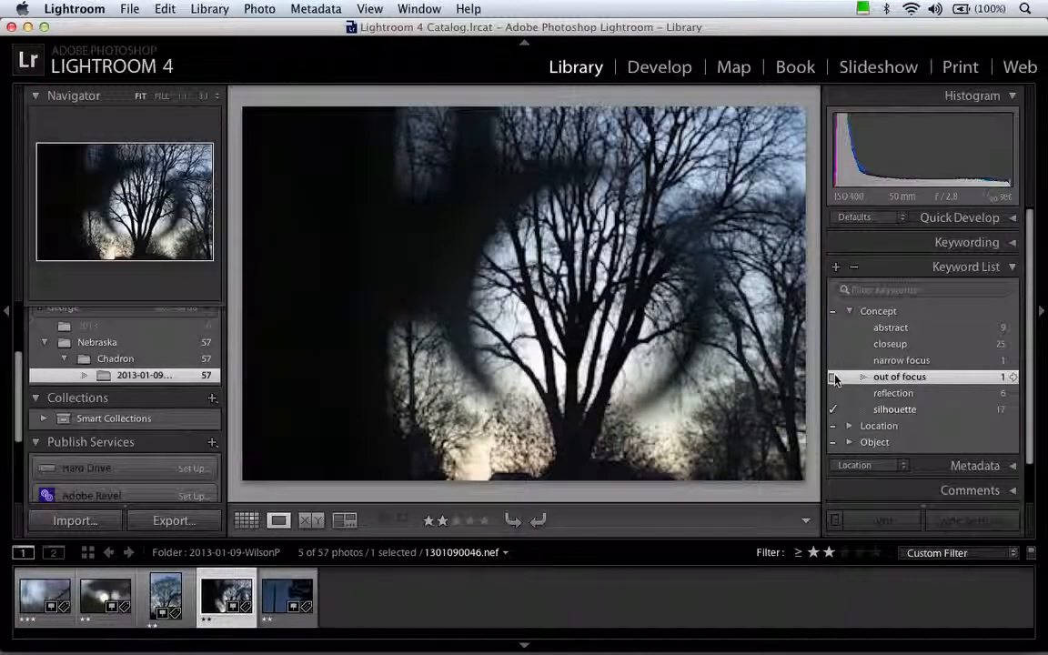
{"action": "left_click", "coordinate": [834, 376]}
{"action": "left_click", "coordinate": [833, 360]}
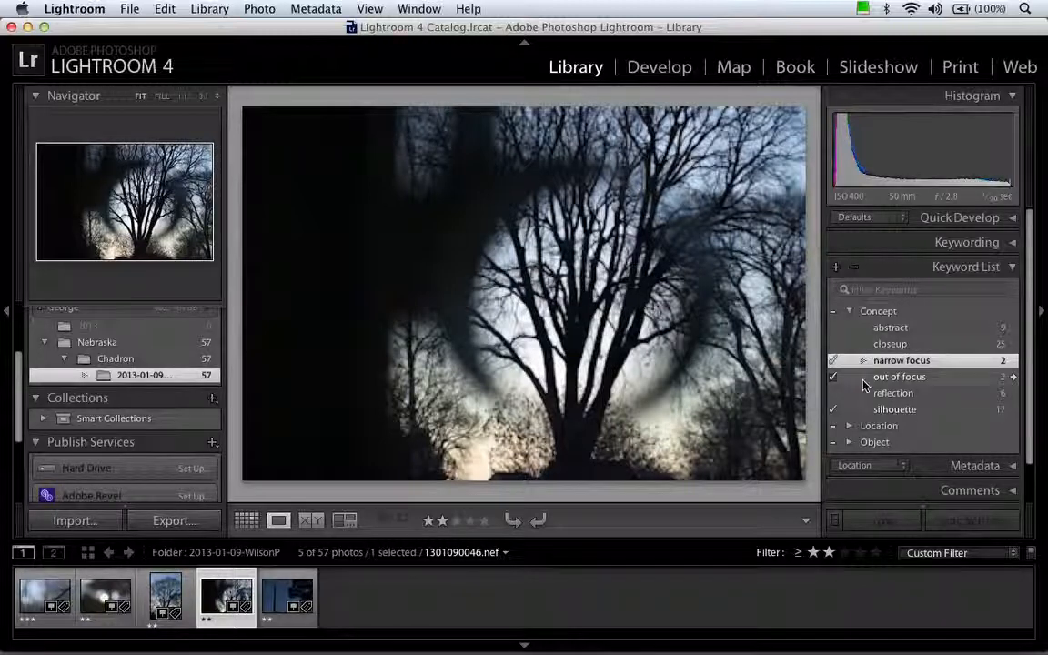
{"action": "left_click", "coordinate": [284, 584]}
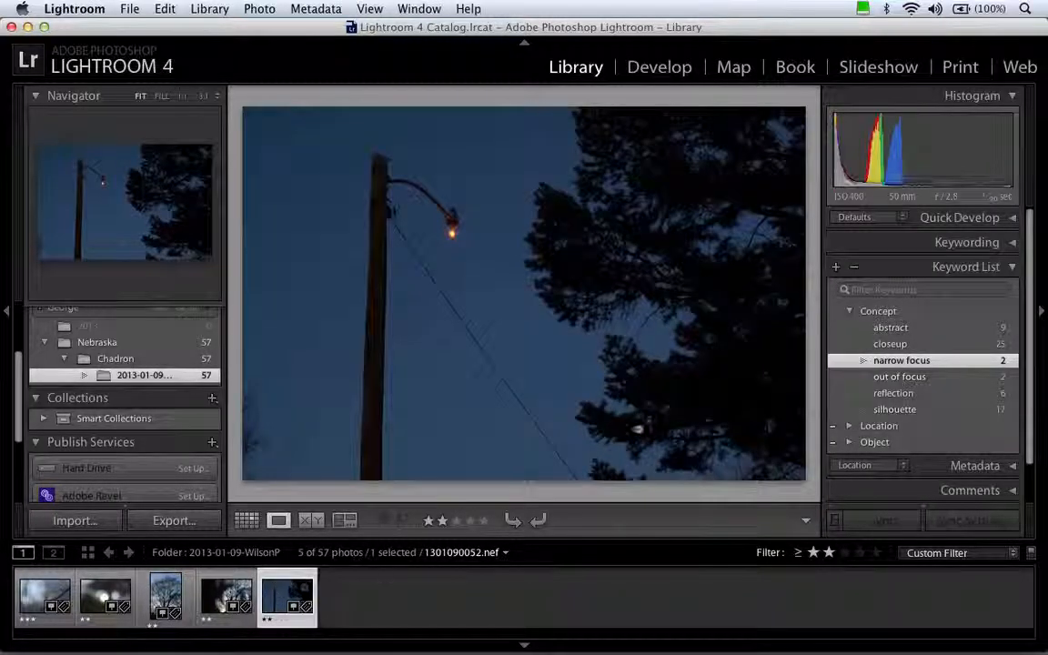
{"action": "left_click", "coordinate": [850, 312]}
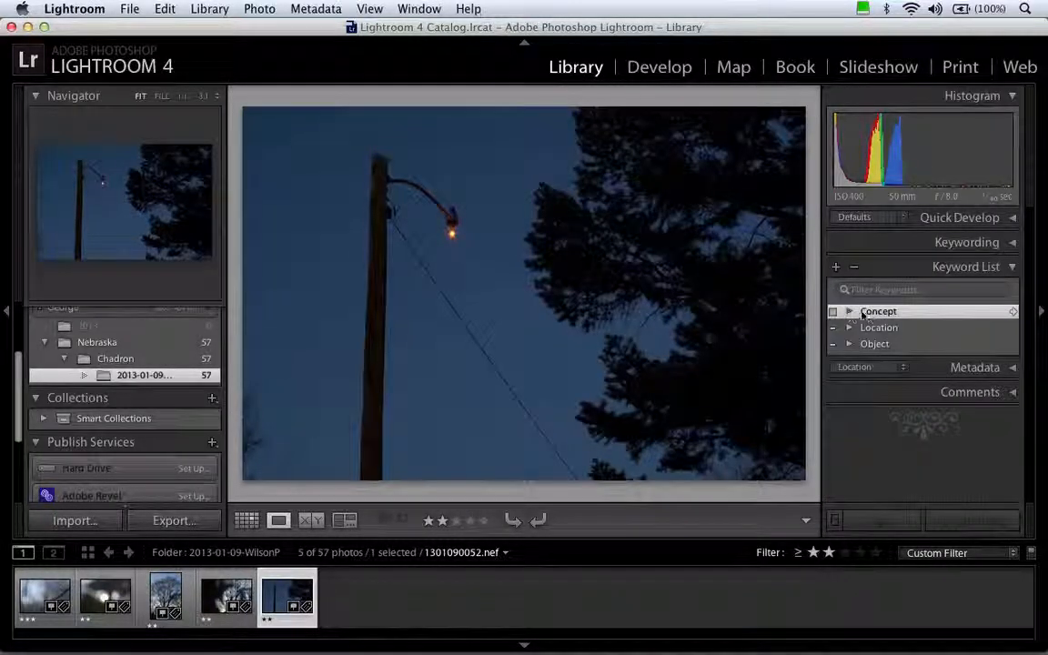
{"action": "left_click", "coordinate": [836, 267]}
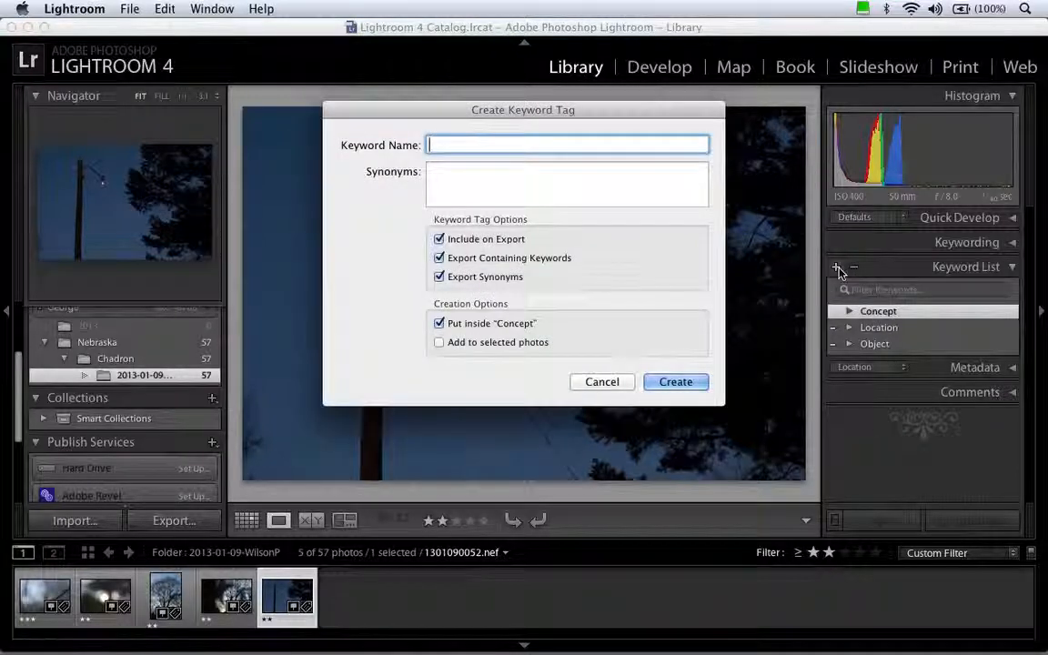
{"action": "type", "text": "Time"}
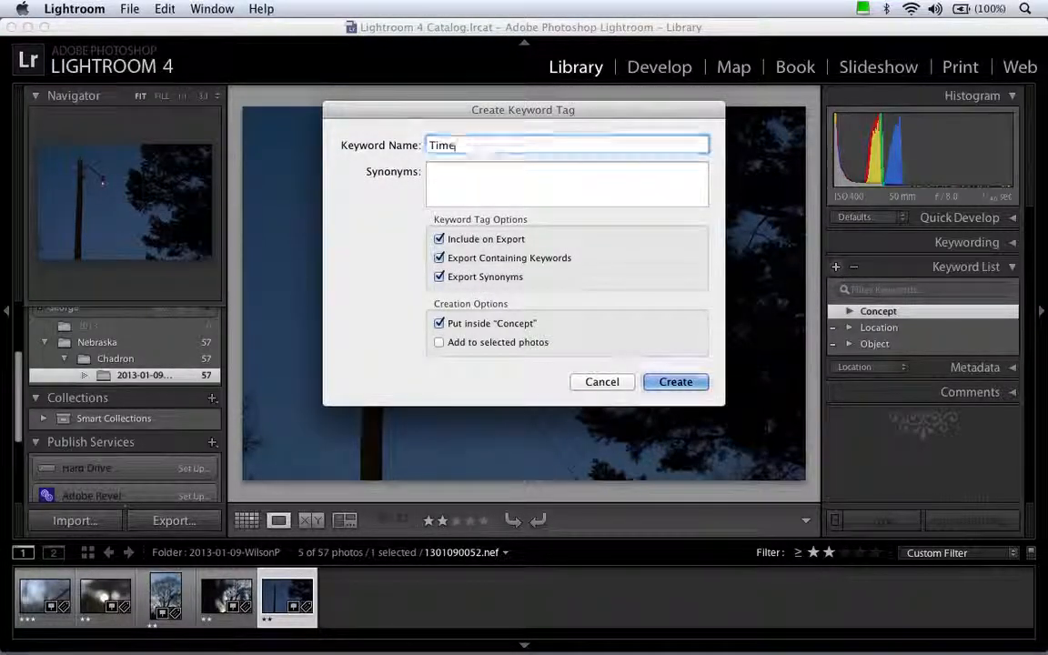
{"action": "key", "text": "Return"}
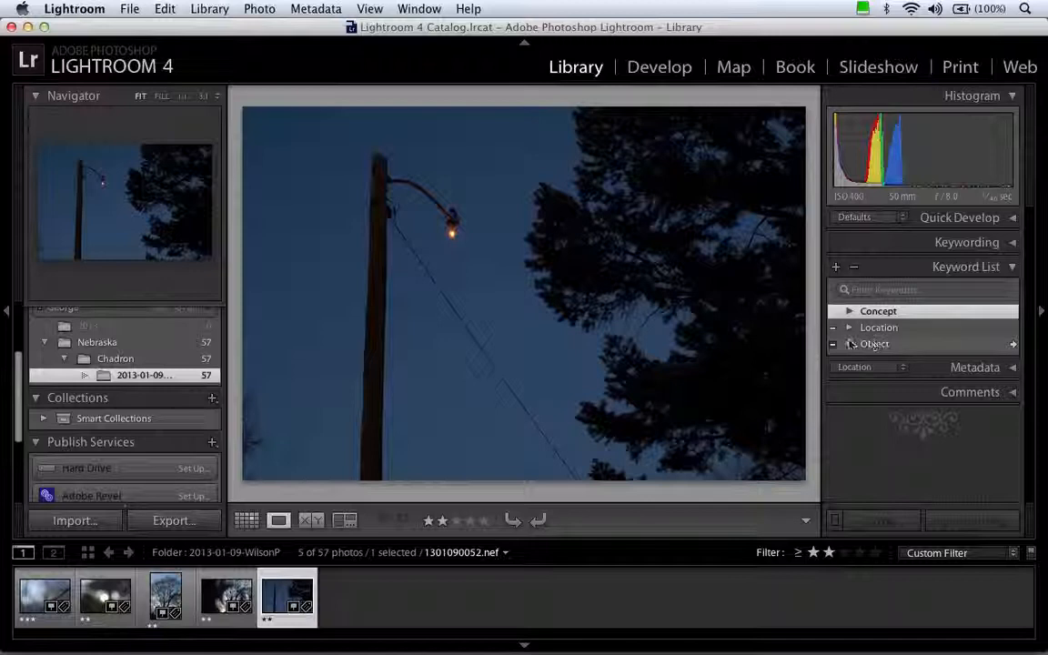
- Move the "Time" keyword out of Concept to the top level of the keyword hierarchy and collapse Concept
{"action": "left_click", "coordinate": [836, 267]}
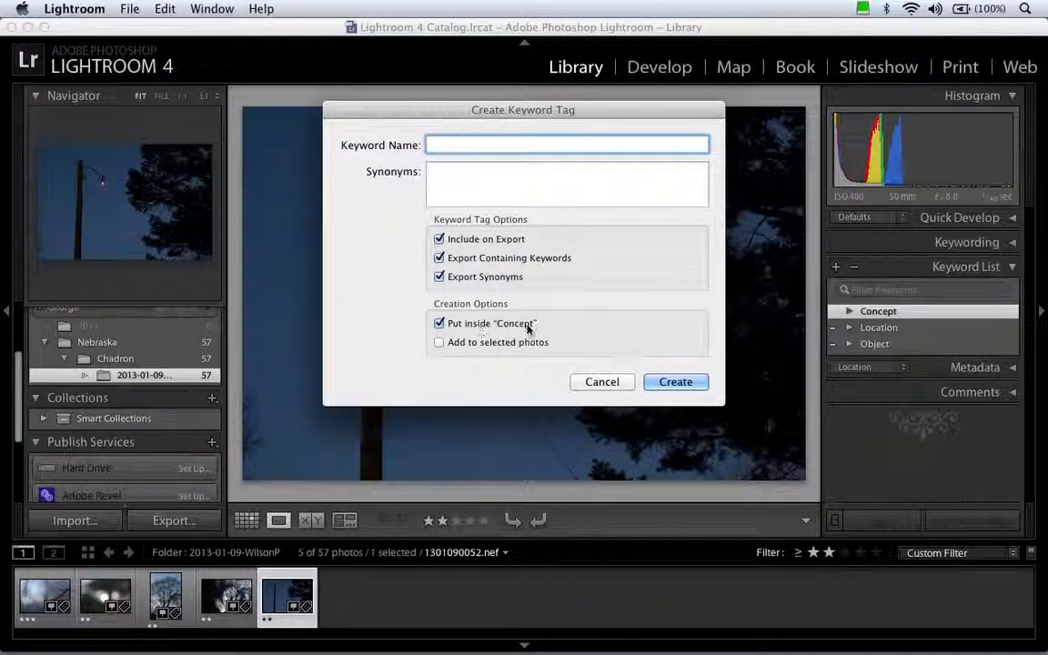
{"action": "left_click", "coordinate": [601, 382]}
{"action": "left_click", "coordinate": [848, 312]}
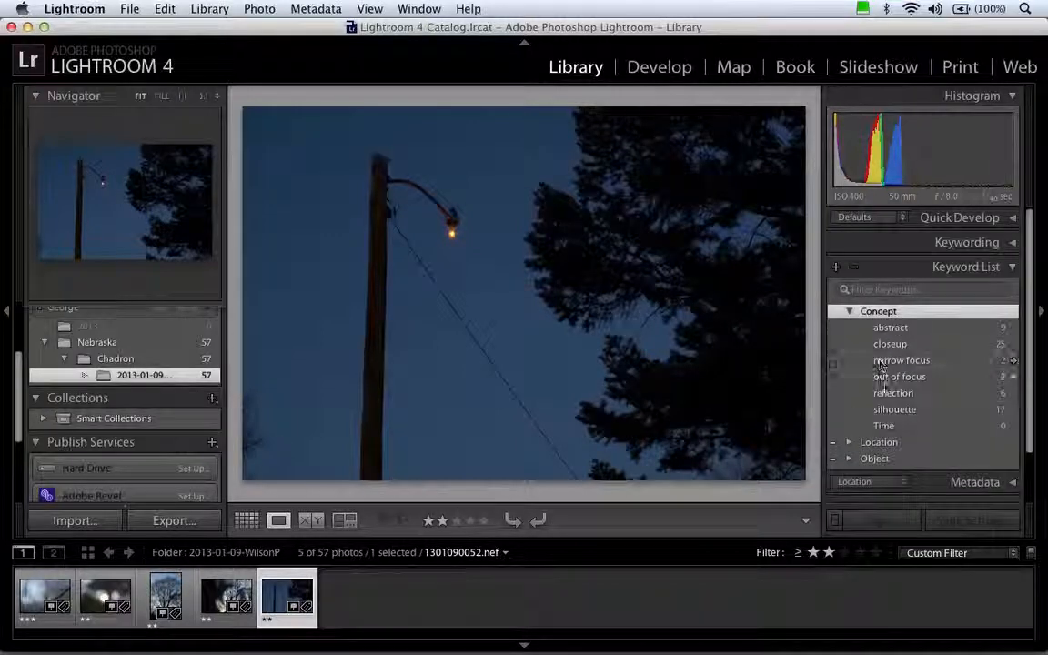
{"action": "left_click_drag", "start_coordinate": [885, 341], "coordinate": [872, 311]}
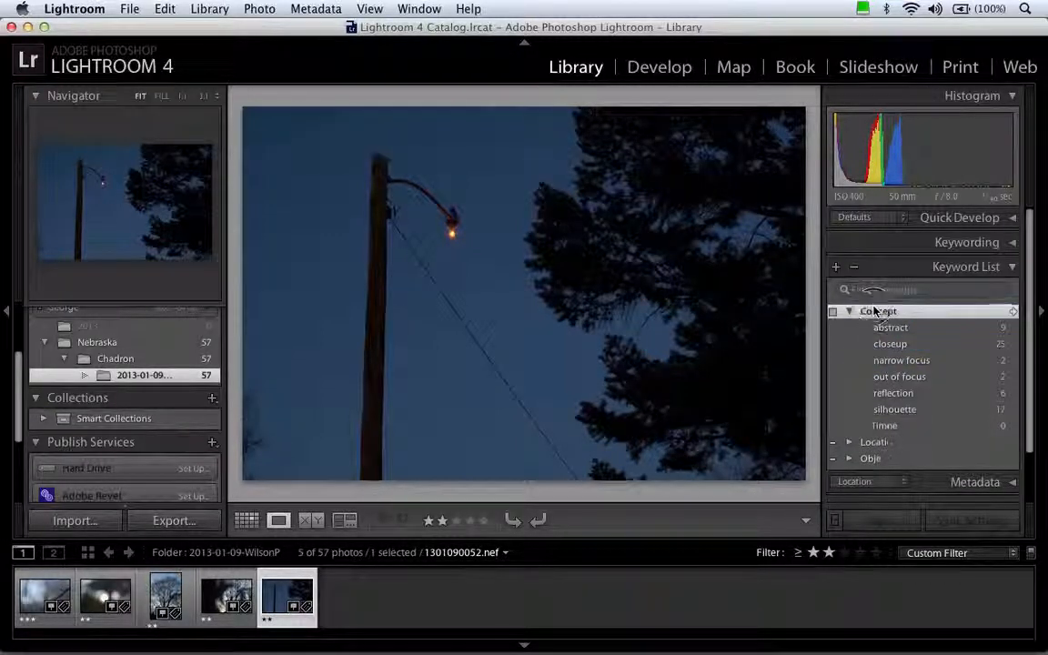
{"action": "left_click", "coordinate": [849, 312]}
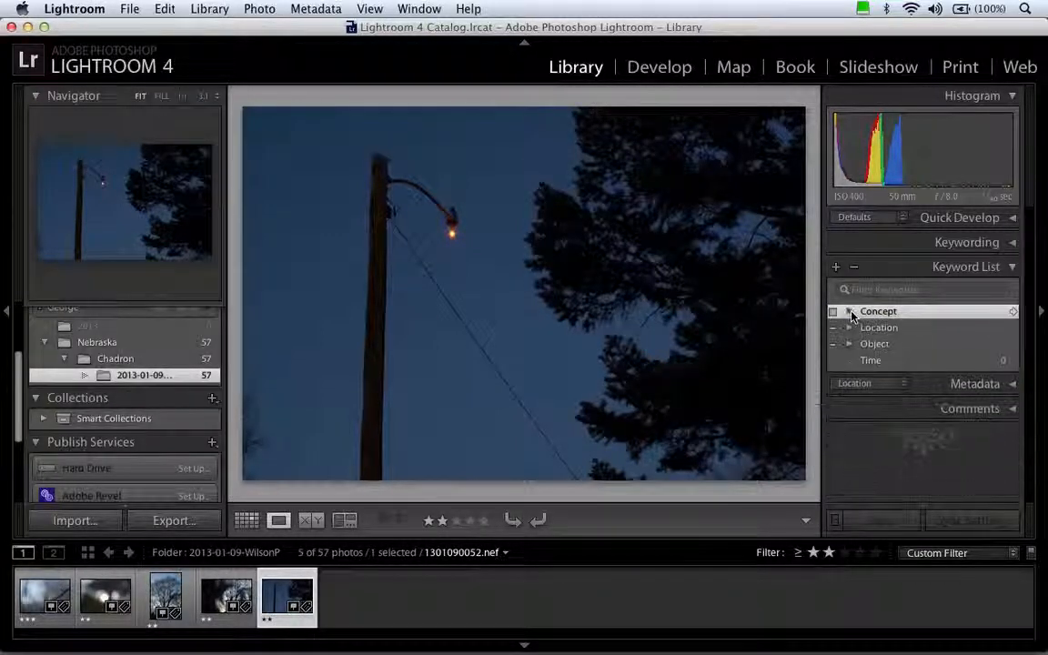
{"action": "right_click", "coordinate": [873, 361]}
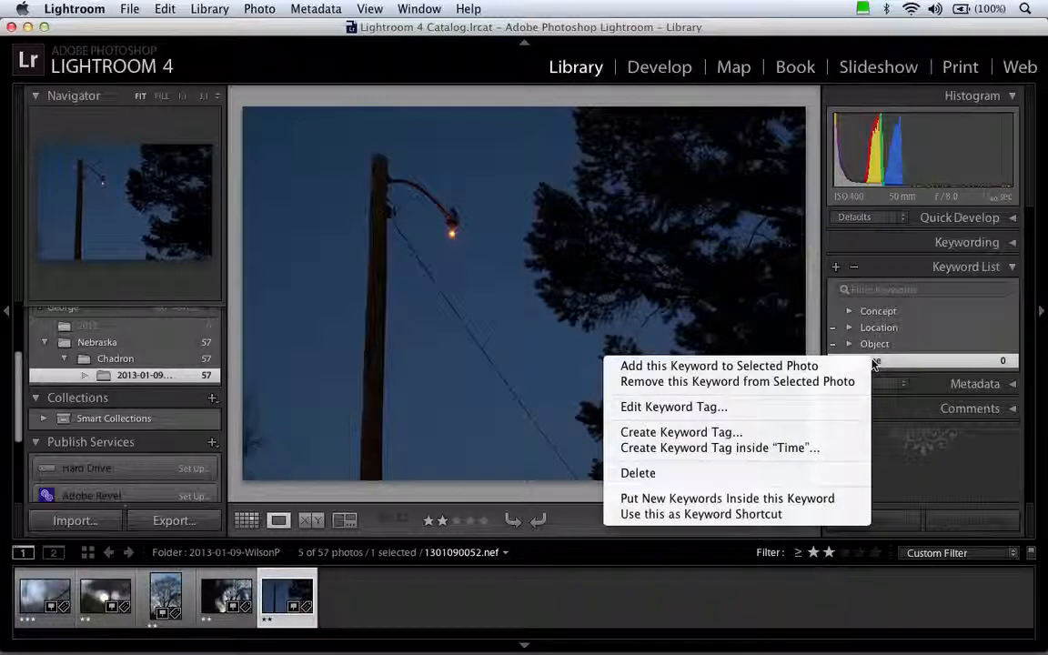
{"action": "left_click", "coordinate": [814, 446]}
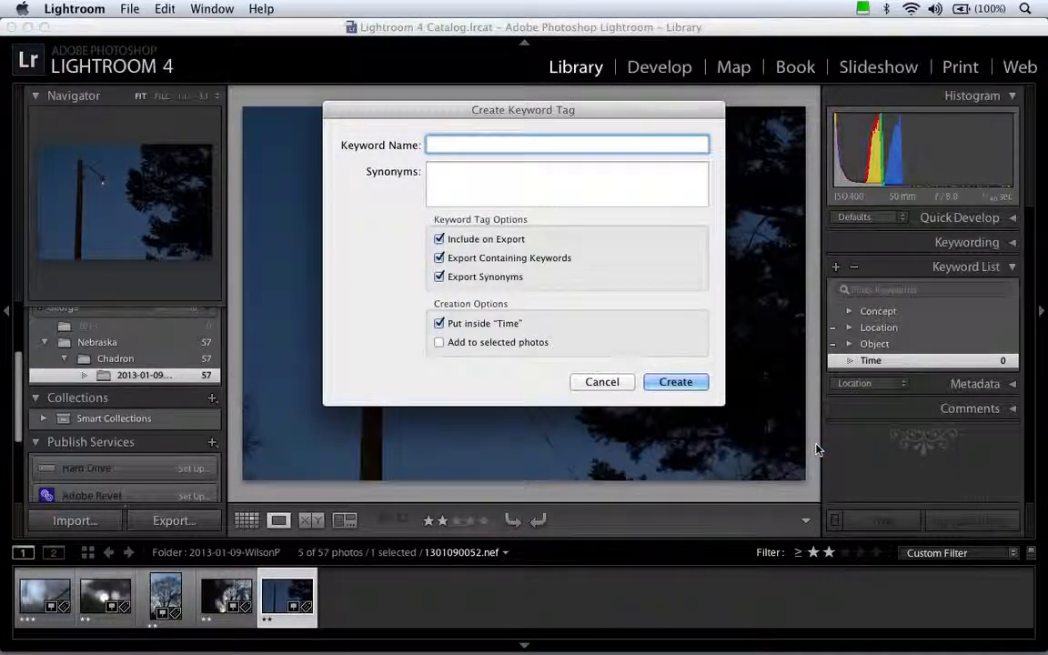
{"action": "type", "text": "twigligight"}
{"action": "key", "text": "BackSpace"}
{"action": "key", "text": "BackSpace"}
{"action": "key", "text": "BackSpace"}
{"action": "key", "text": "BackSpace"}
{"action": "key", "text": "BackSpace"}
{"action": "key", "text": "BackSpace"}
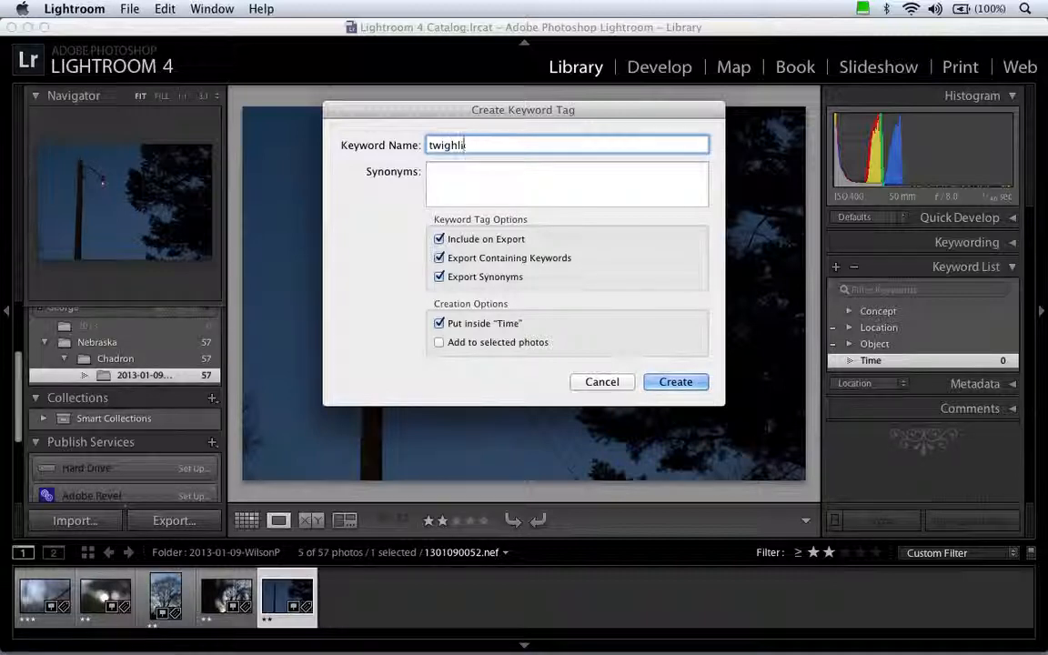
{"action": "key", "text": "BackSpace"}
{"action": "key", "text": "BackSpace"}
{"action": "type", "text": "ilight"}
{"action": "left_click", "coordinate": [692, 383]}
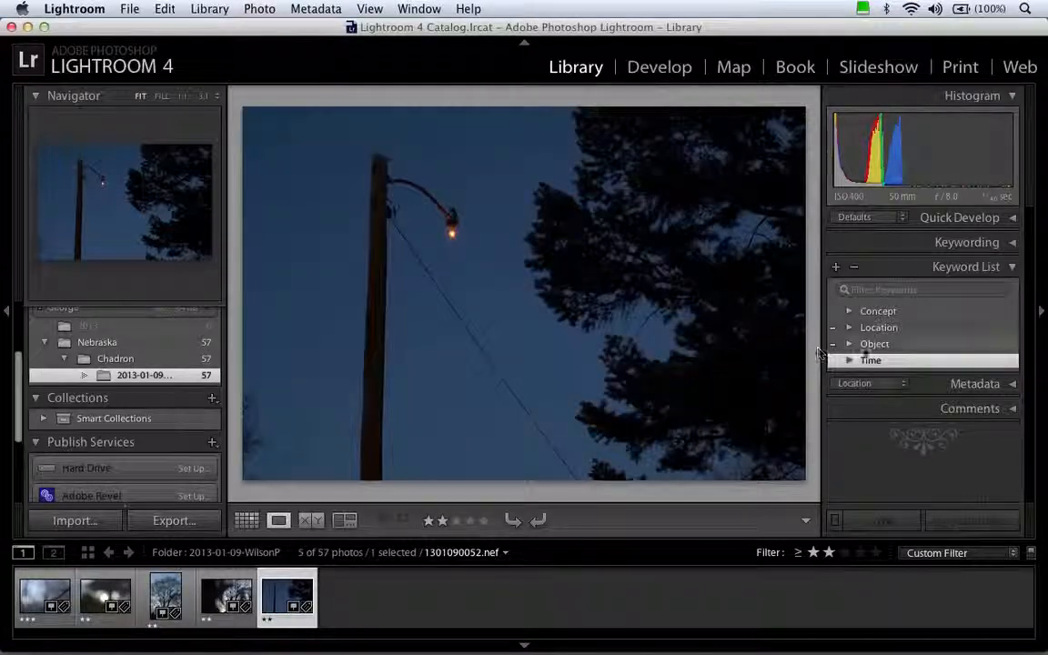
{"action": "left_click", "coordinate": [850, 360]}
{"action": "left_click", "coordinate": [833, 378]}
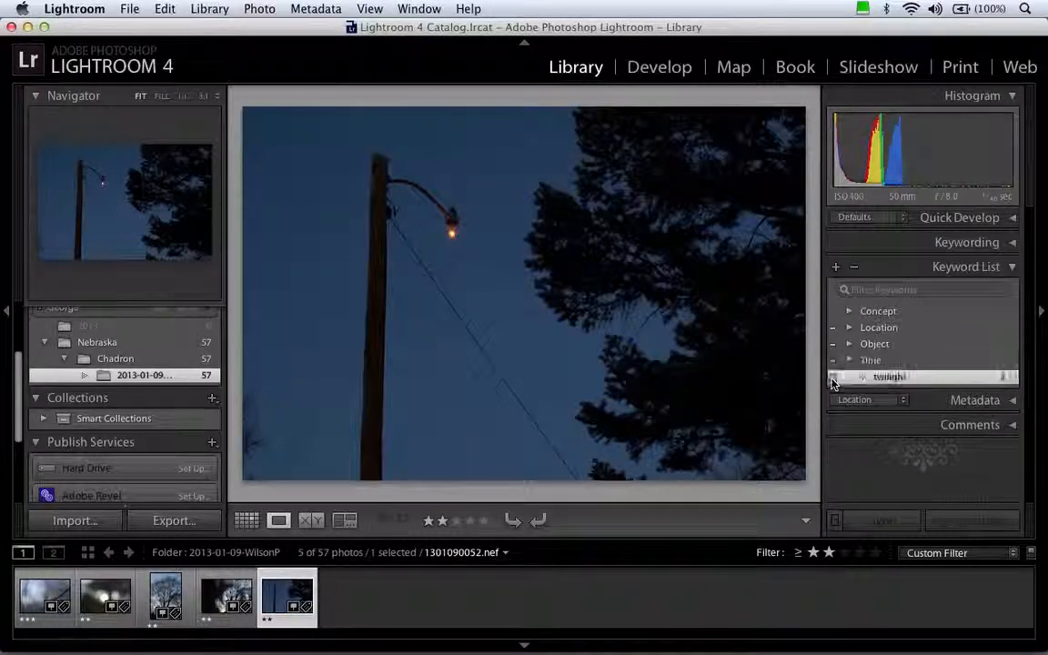
{"action": "left_click", "coordinate": [221, 596]}
{"action": "left_click", "coordinate": [166, 596]}
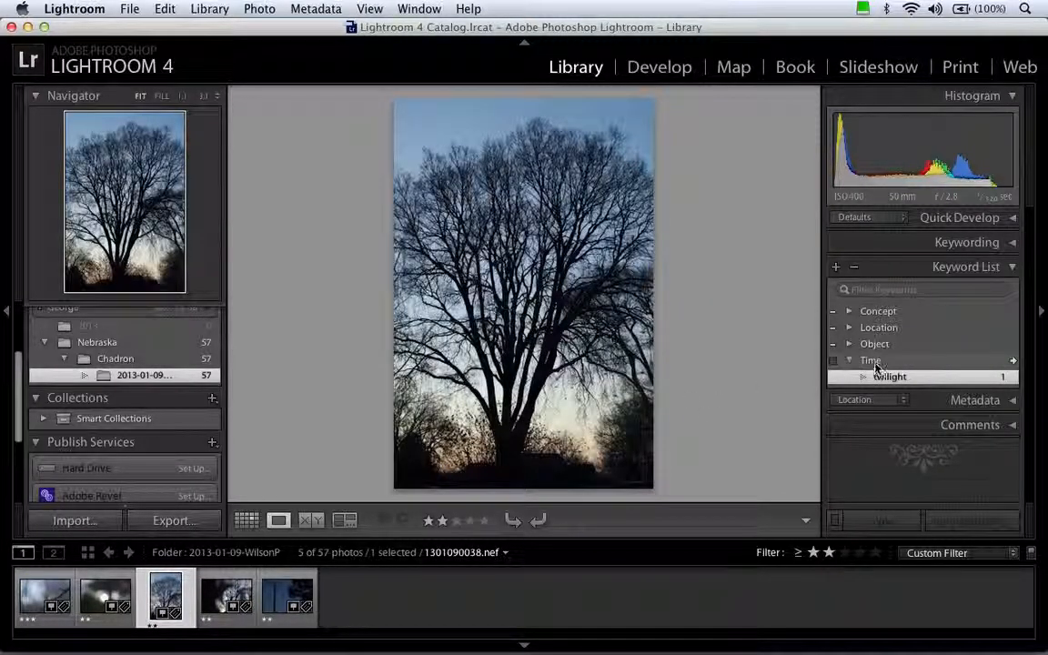
{"action": "right_click", "coordinate": [874, 362]}
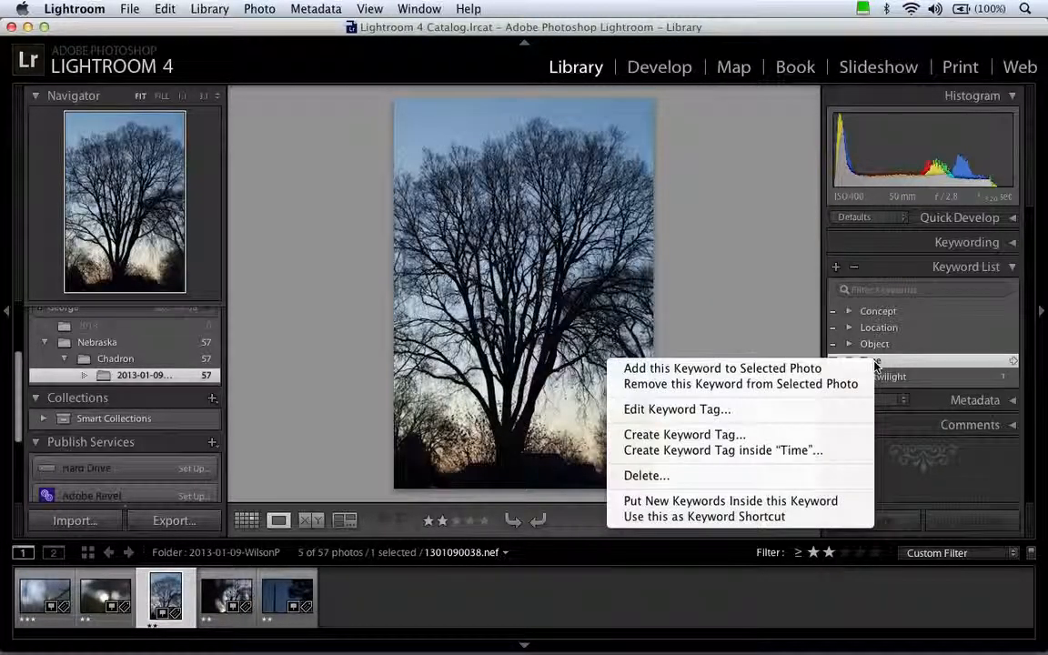
{"action": "left_click", "coordinate": [830, 452]}
{"action": "type", "text": "sunset"}
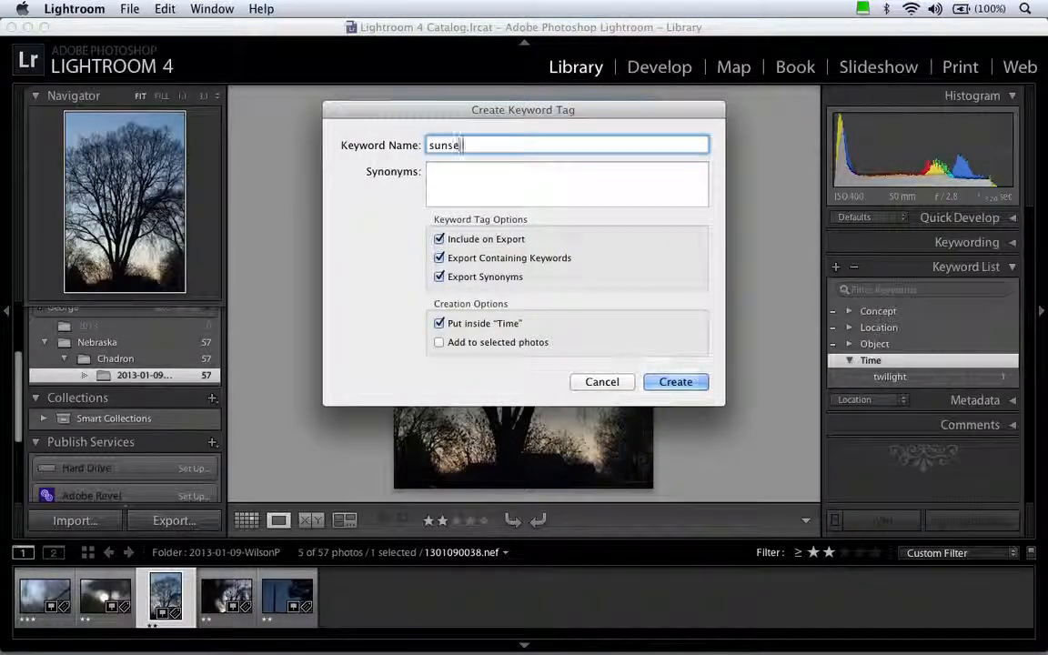
{"action": "left_click", "coordinate": [689, 390]}
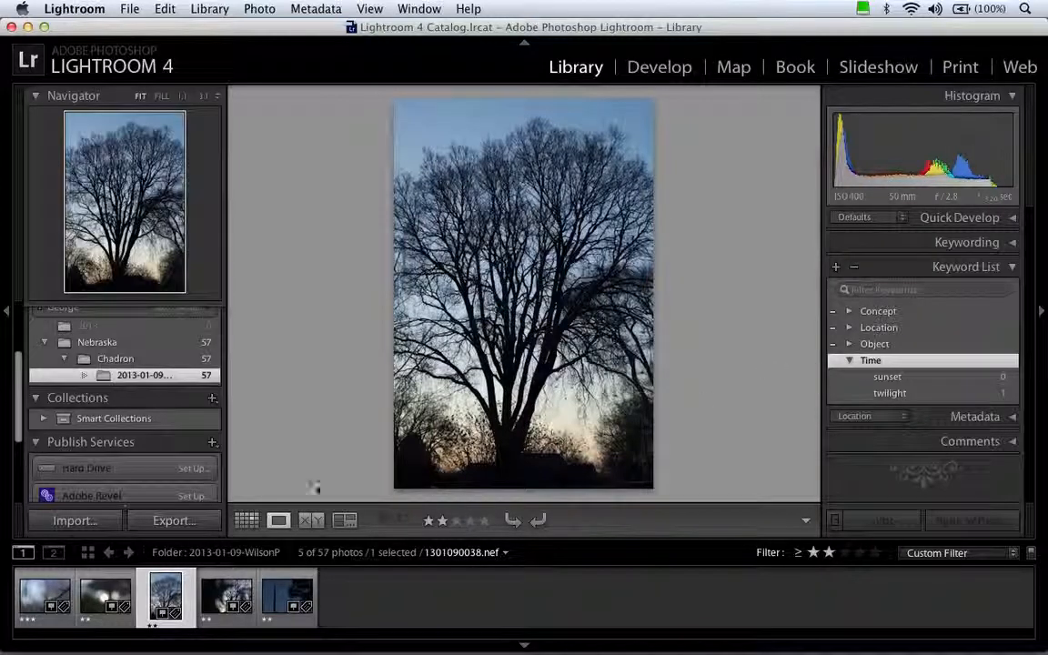
- Try to assign "sunset" to the tall tree and ring-framed tree photos together in Loupe view, and check each photo's keywords
{"action": "left_click", "coordinate": [222, 597], "text": "super"}
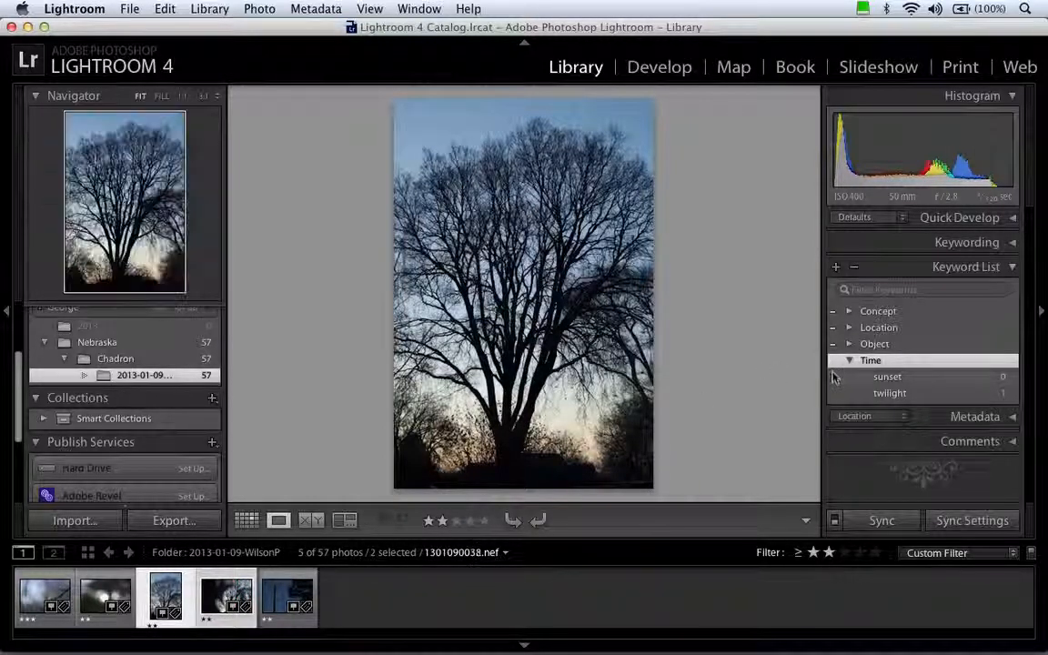
{"action": "left_click", "coordinate": [832, 377]}
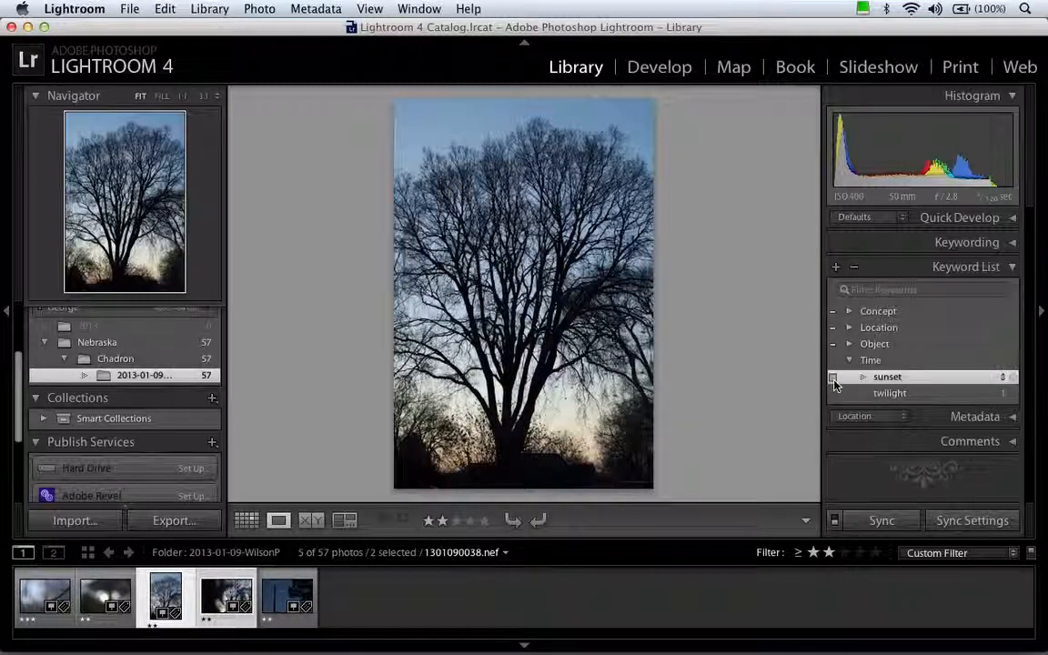
{"action": "left_click", "coordinate": [210, 590]}
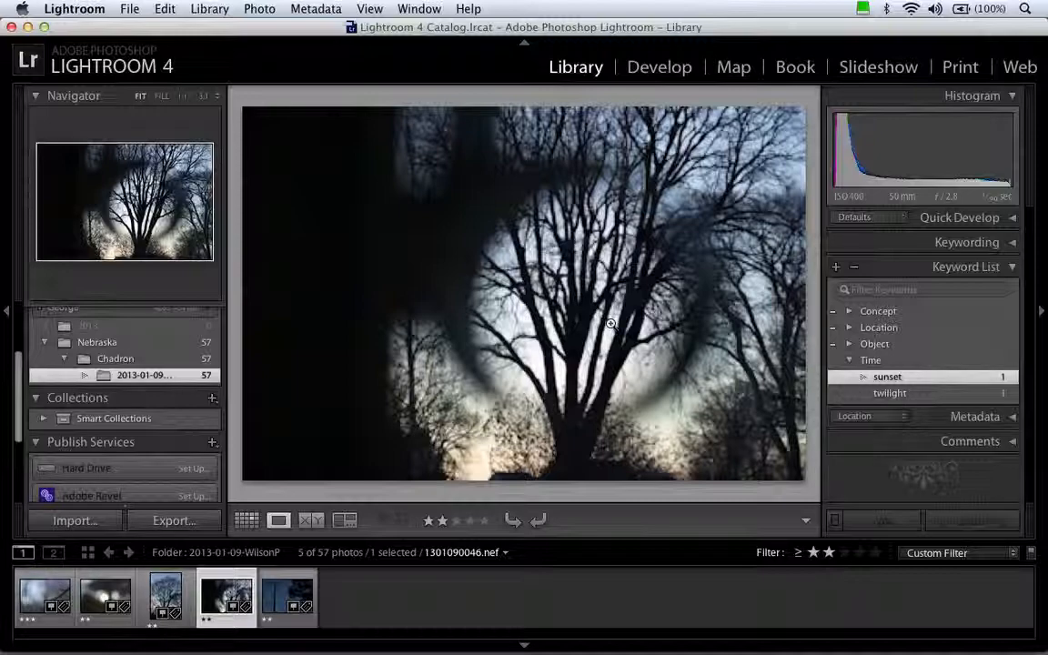
{"action": "left_click", "coordinate": [182, 596]}
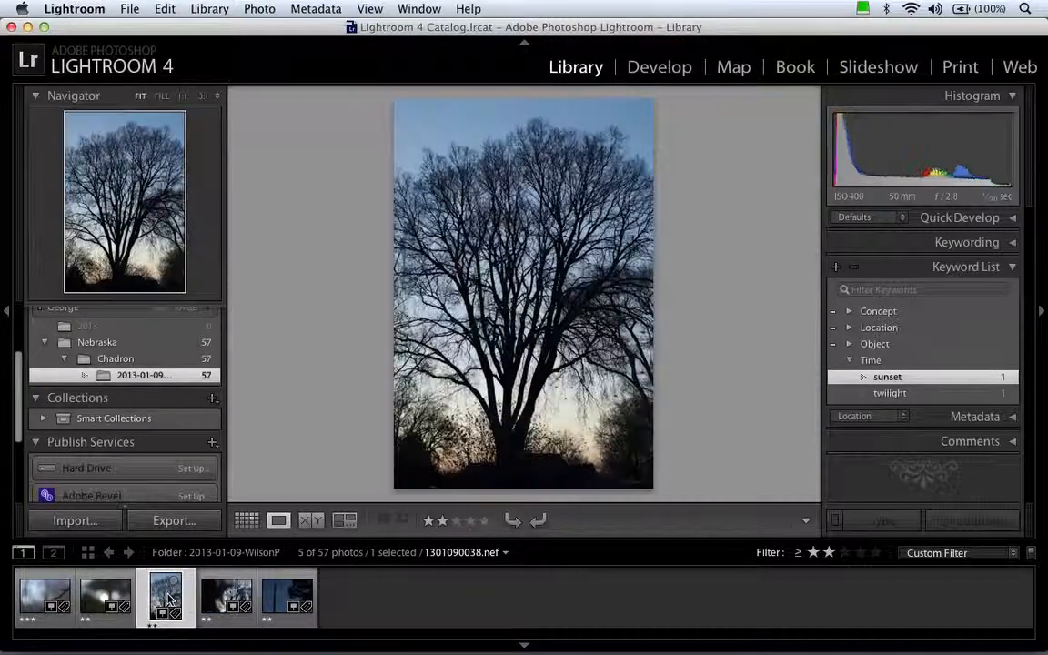
{"action": "left_click", "coordinate": [221, 599]}
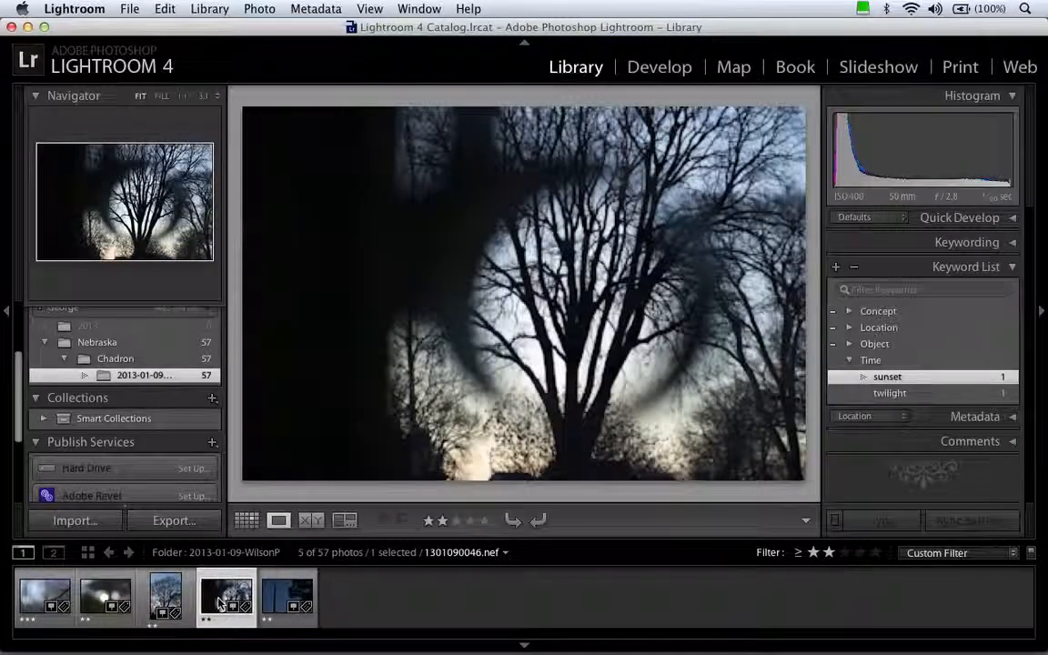
{"action": "left_click", "coordinate": [172, 601]}
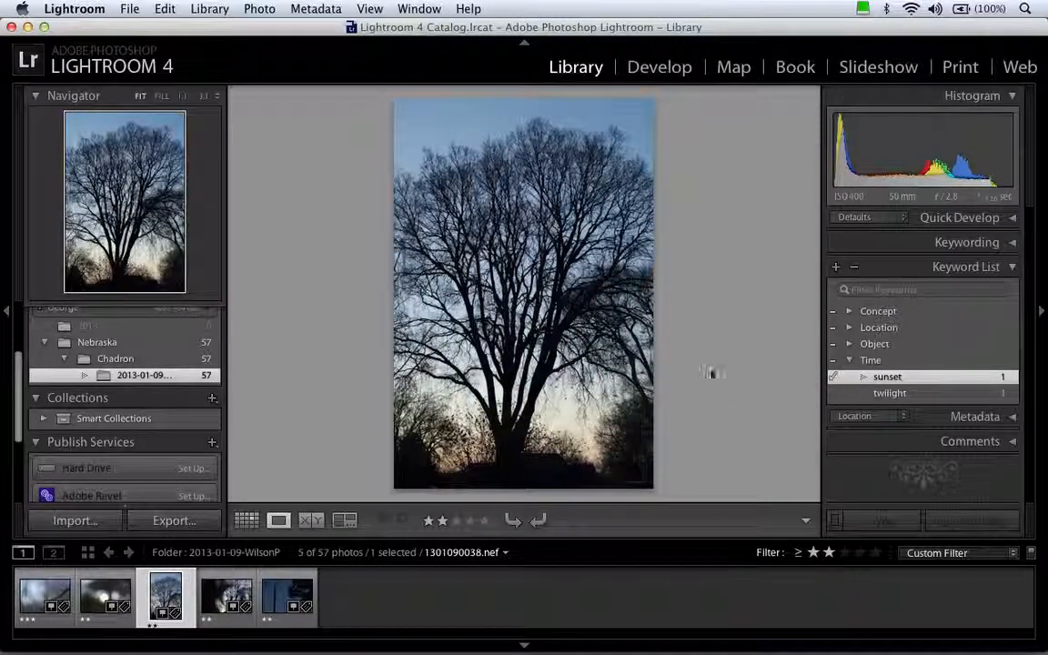
{"action": "key", "text": "g"}
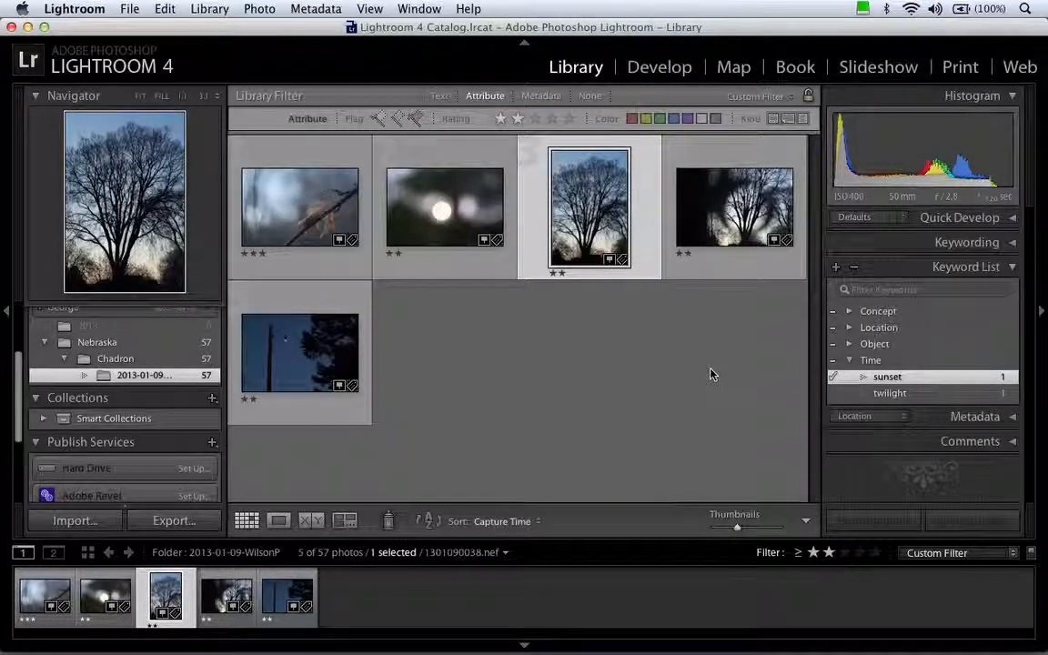
{"action": "left_click", "coordinate": [713, 219], "text": "super"}
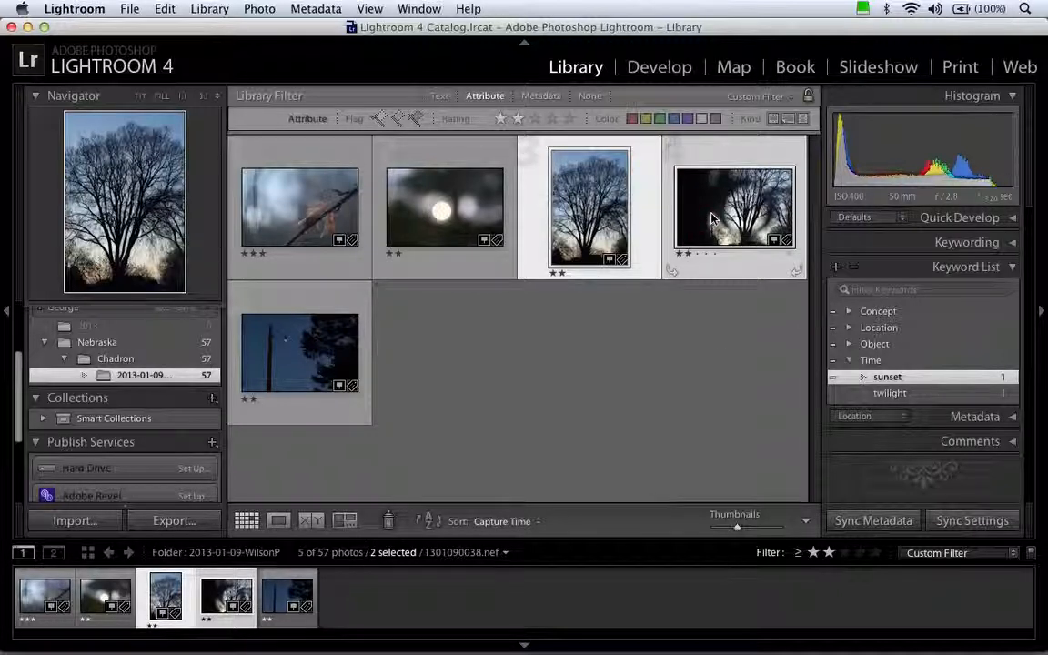
{"action": "left_click", "coordinate": [832, 378]}
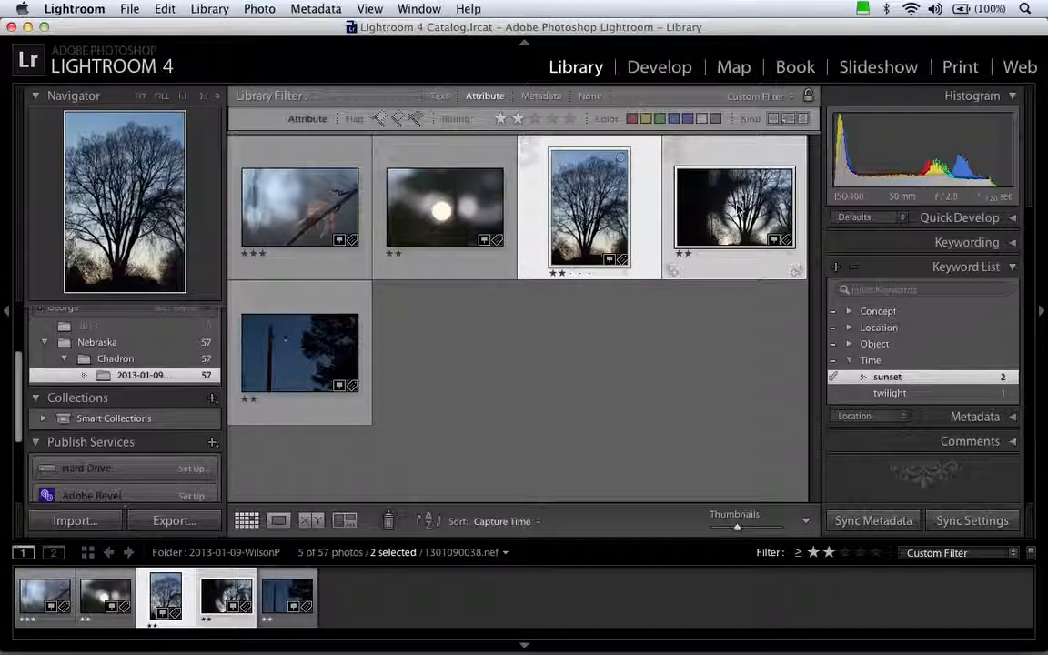
{"action": "left_click", "coordinate": [738, 152]}
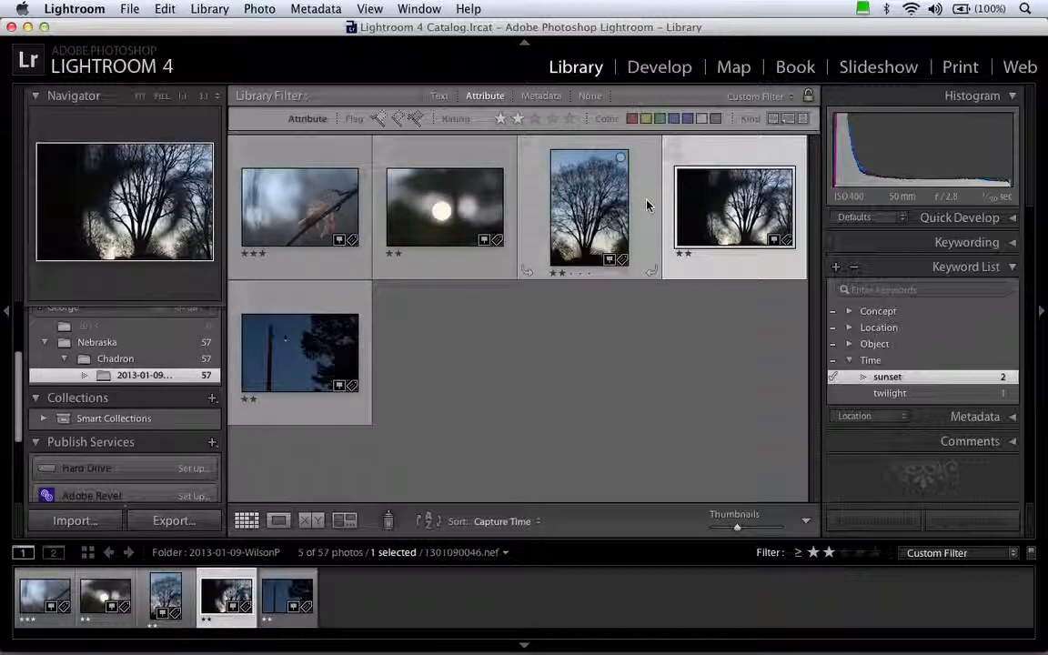
{"action": "left_click", "coordinate": [428, 211]}
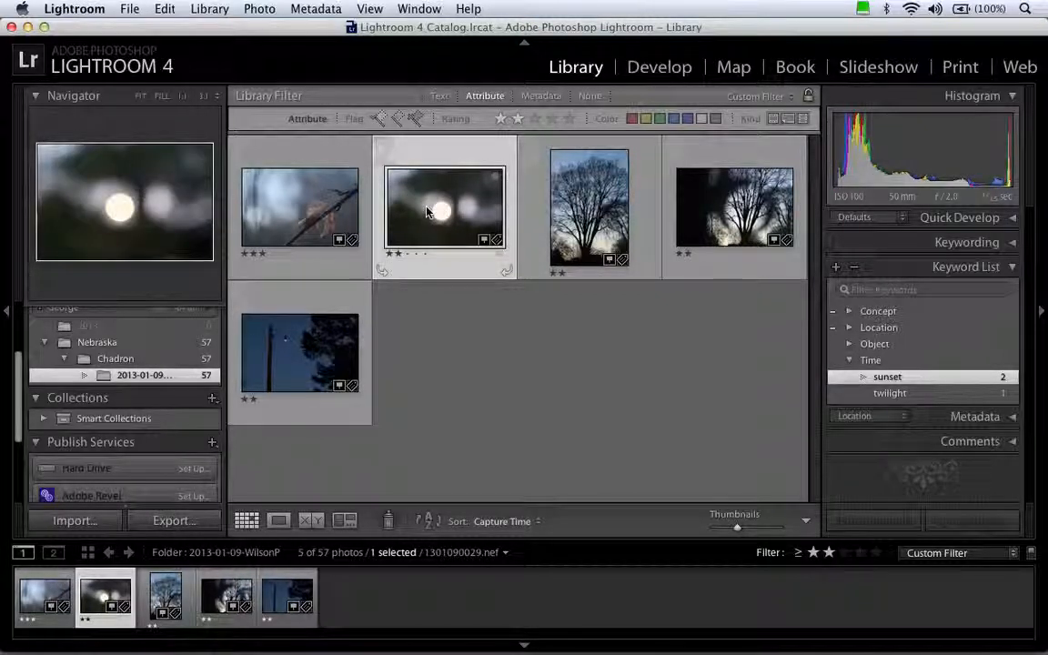
{"action": "left_click", "coordinate": [285, 210]}
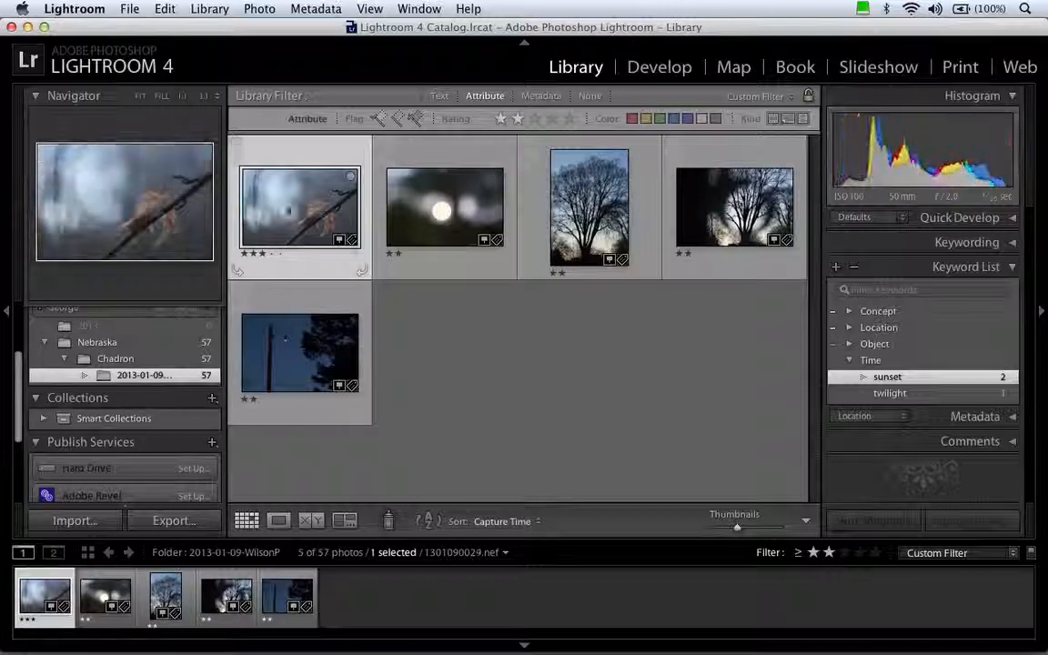
{"action": "left_click", "coordinate": [849, 362]}
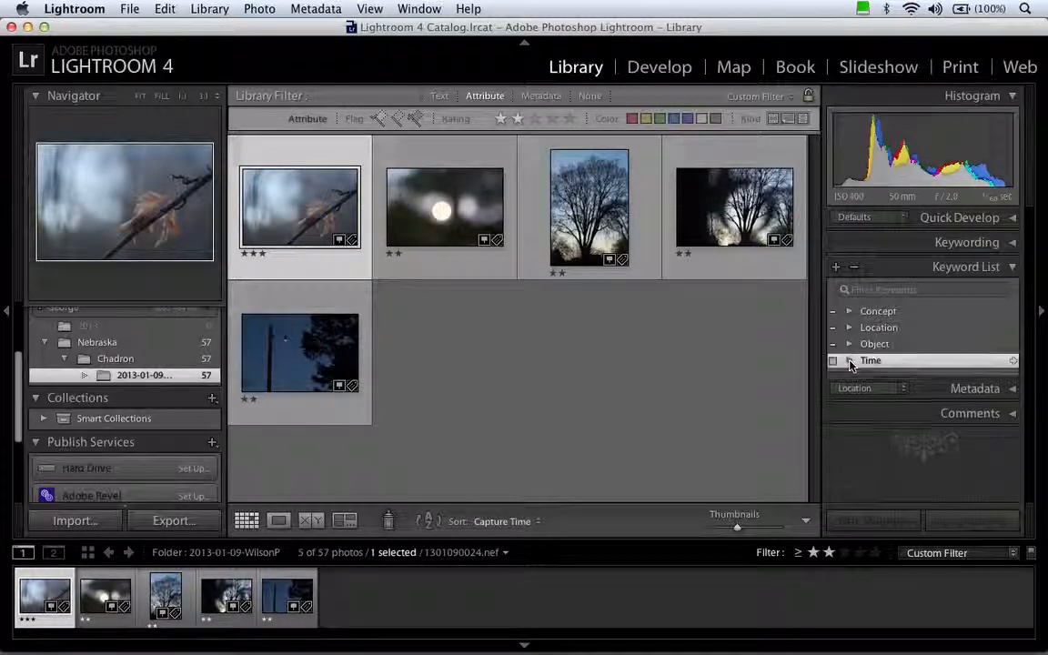
{"action": "left_click", "coordinate": [592, 339]}
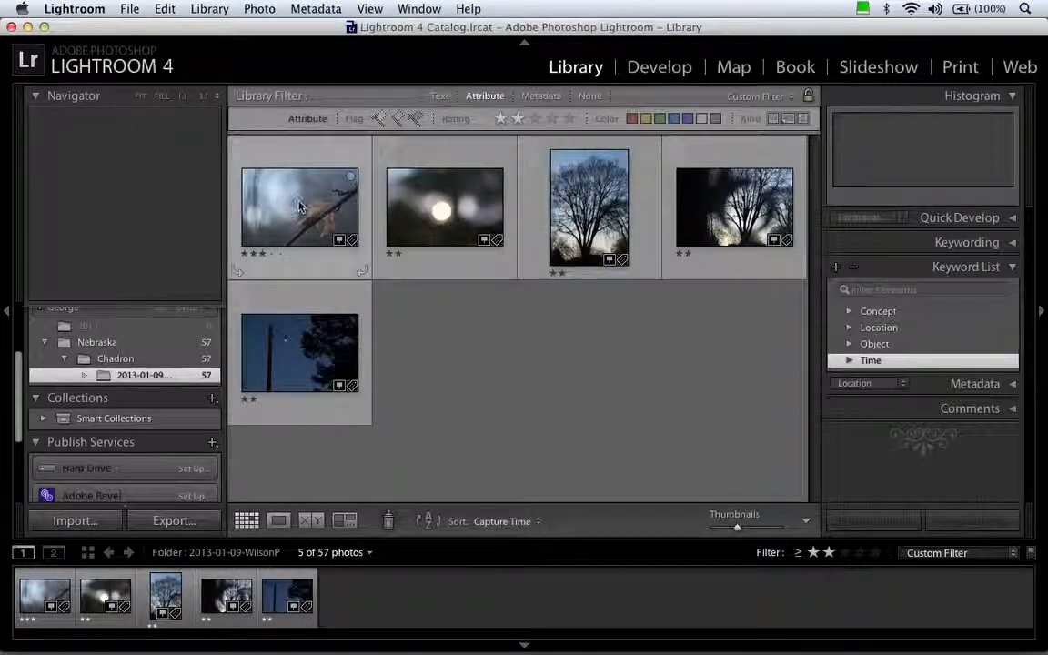
{"action": "left_click", "coordinate": [299, 206]}
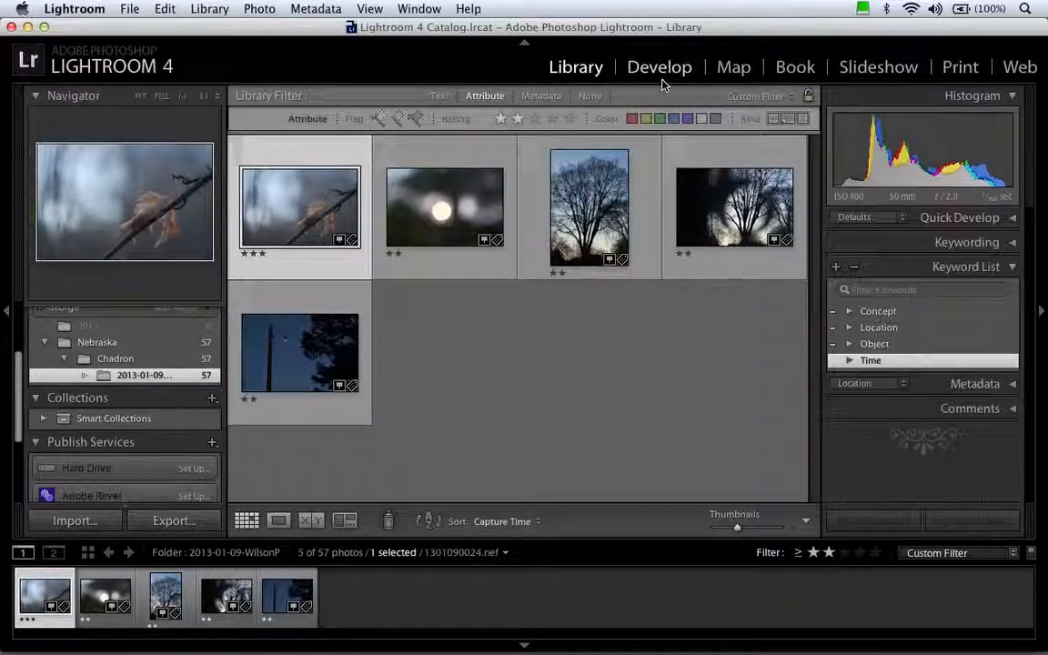
{"action": "left_click", "coordinate": [966, 267]}
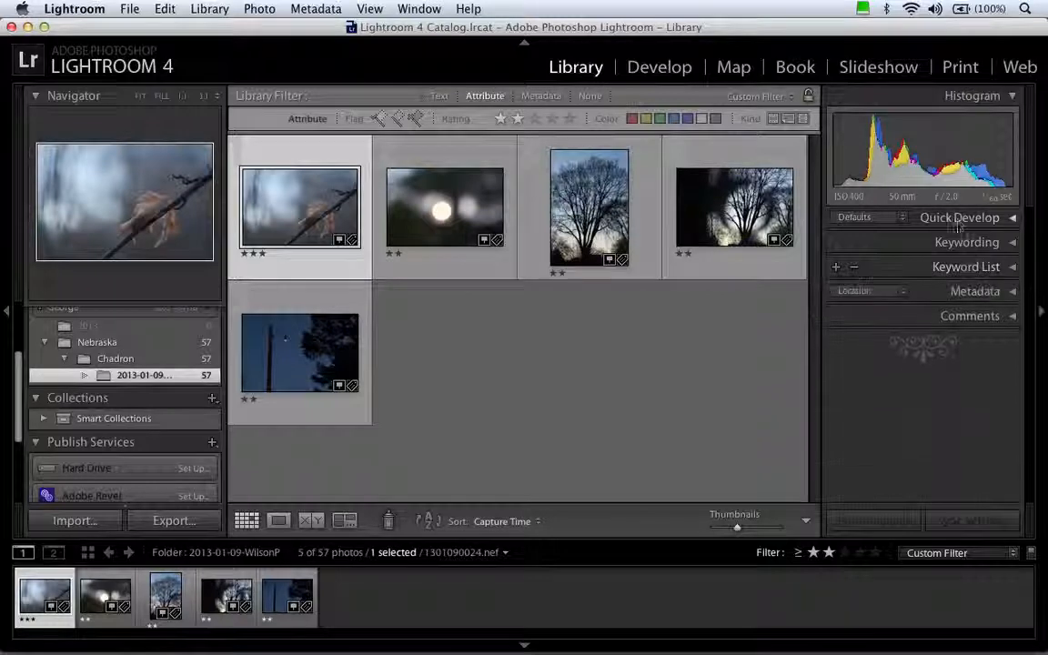
{"action": "left_click", "coordinate": [959, 217]}
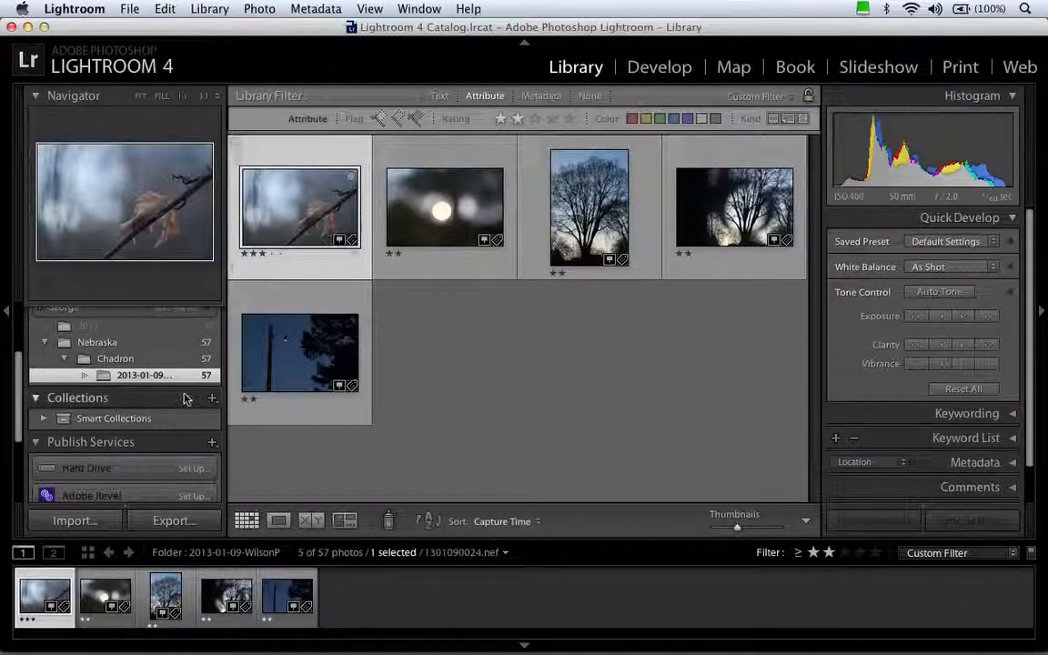
- Show the dried-leaf photo in Loupe view and expand the full set of Tone Control adjustments in Quick Develop
{"action": "left_click", "coordinate": [278, 521]}
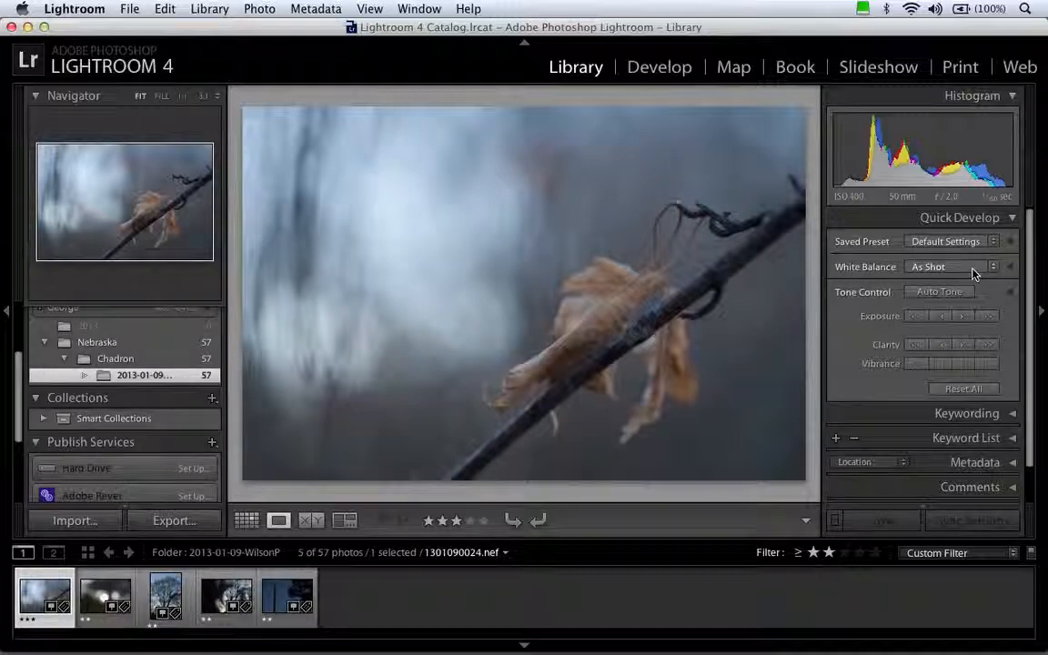
{"action": "left_click", "coordinate": [1010, 293]}
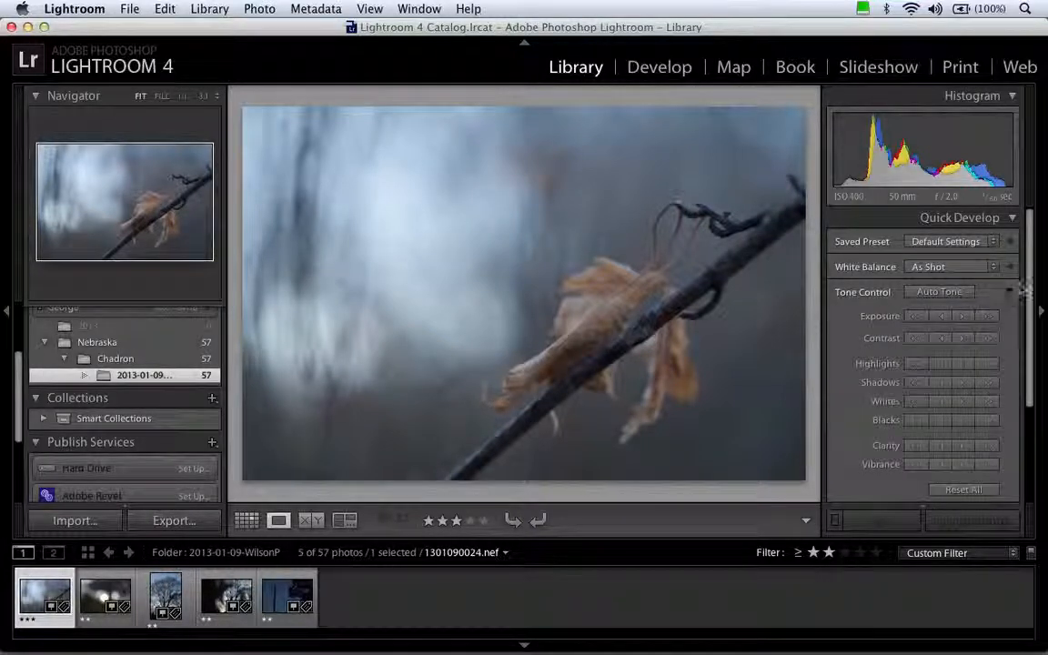
{"action": "left_click_drag", "start_coordinate": [1026, 269], "coordinate": [1030, 276]}
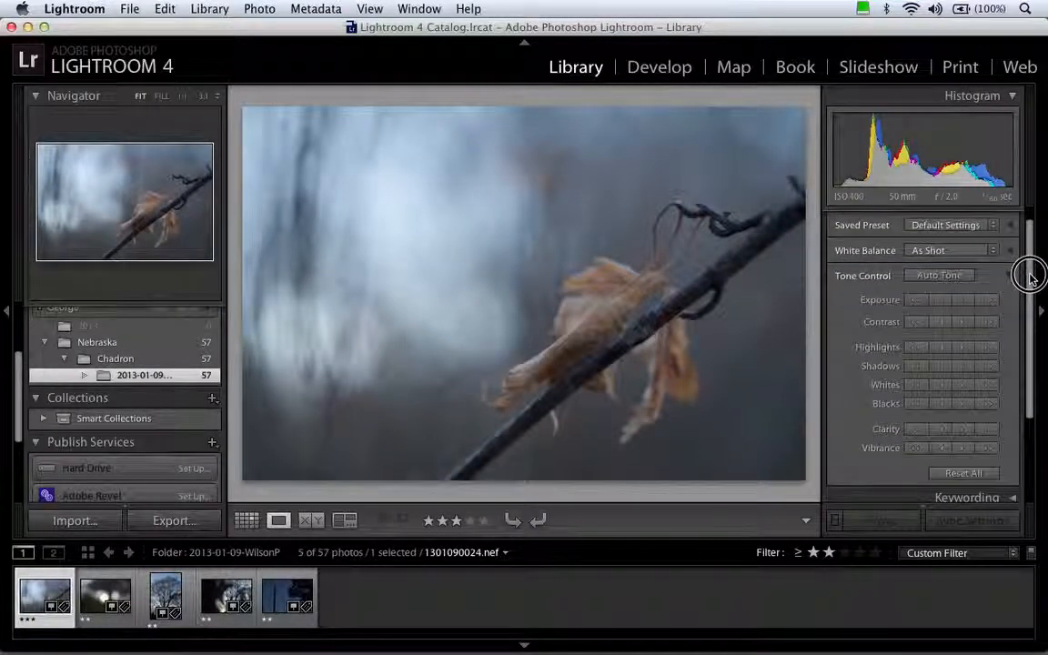
- Try the Direct Positive and Cold Tone color presets on the dried-leaf photo
{"action": "left_click", "coordinate": [909, 225]}
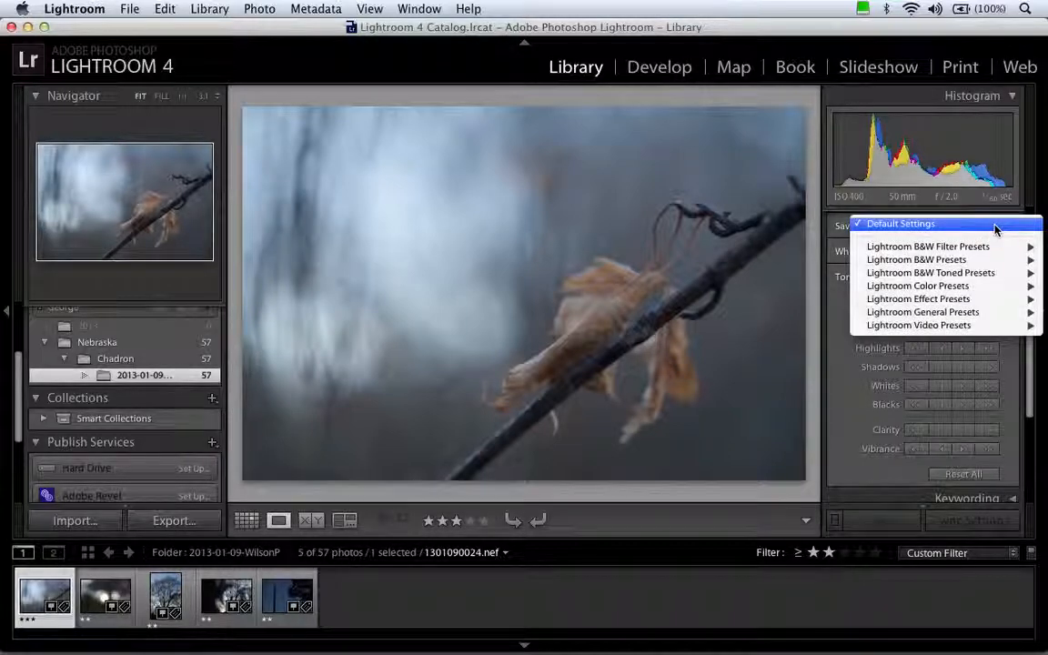
{"action": "mouse_move", "coordinate": [992, 255]}
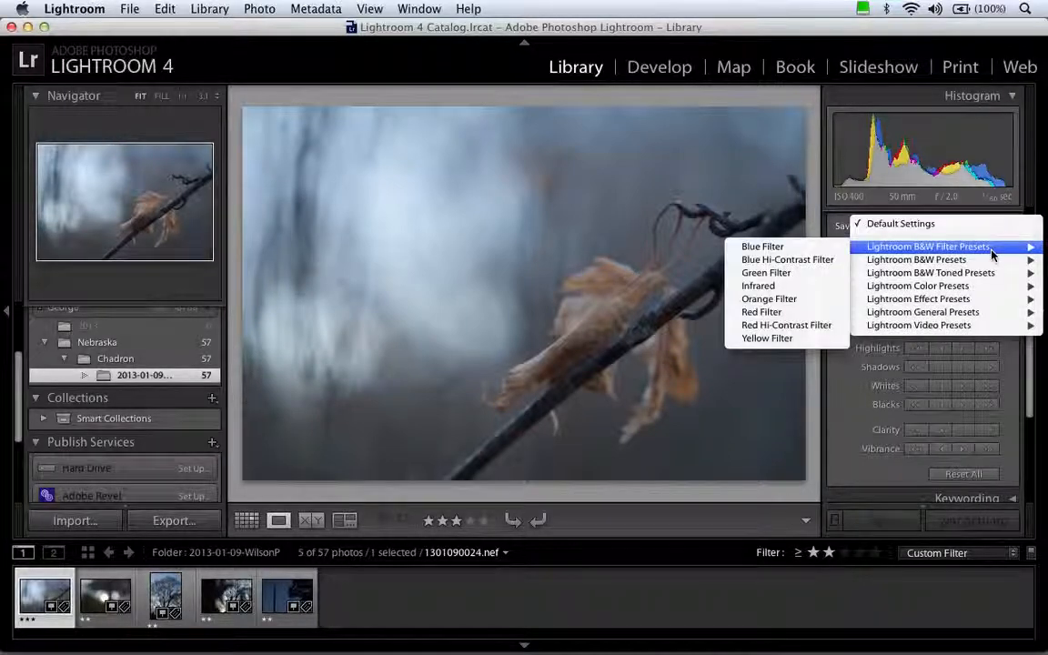
{"action": "mouse_move", "coordinate": [982, 288]}
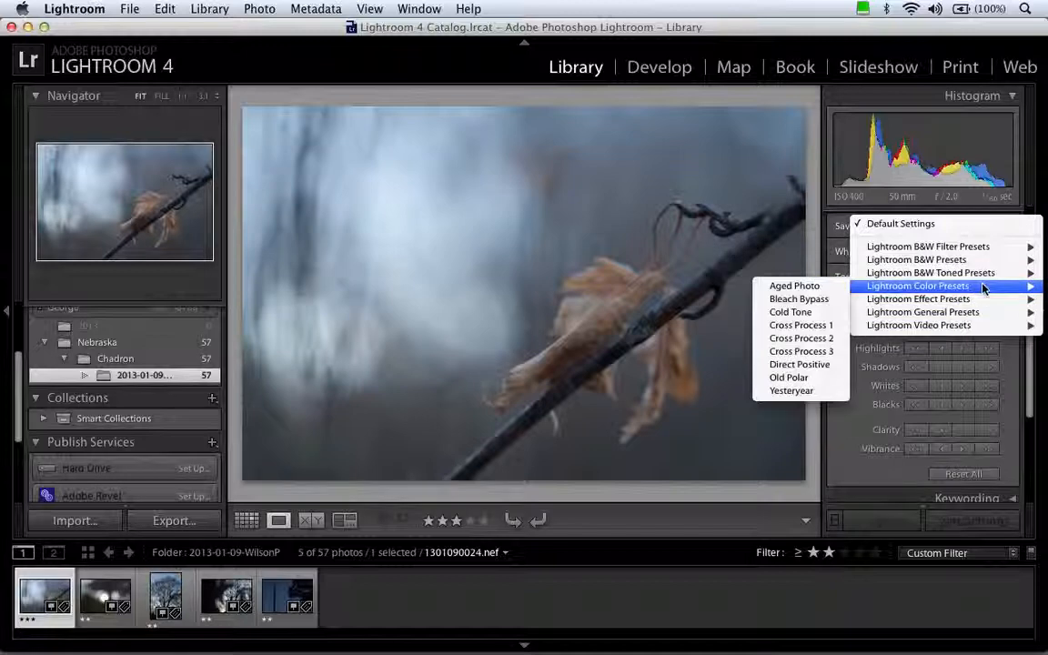
{"action": "left_click", "coordinate": [835, 371]}
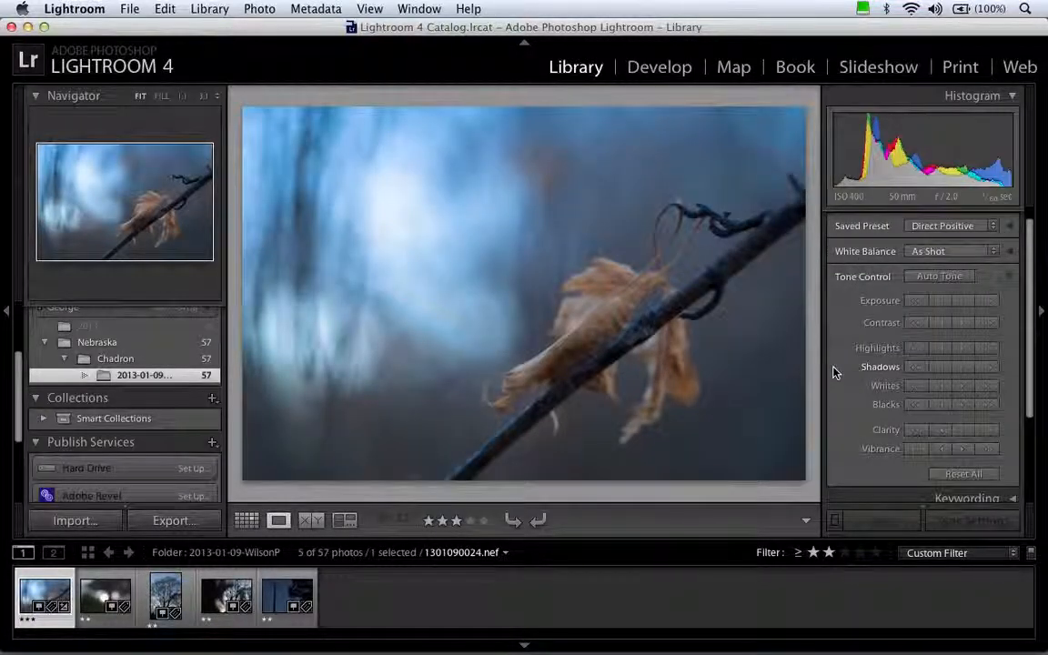
{"action": "left_click", "coordinate": [990, 227]}
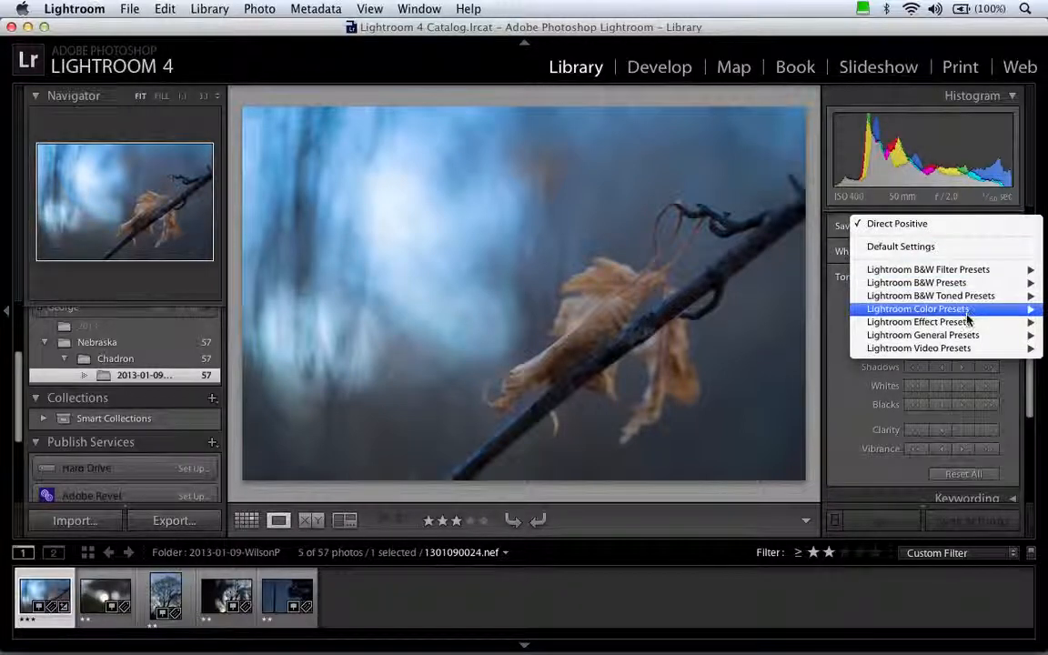
{"action": "mouse_move", "coordinate": [958, 312]}
{"action": "left_click", "coordinate": [801, 335]}
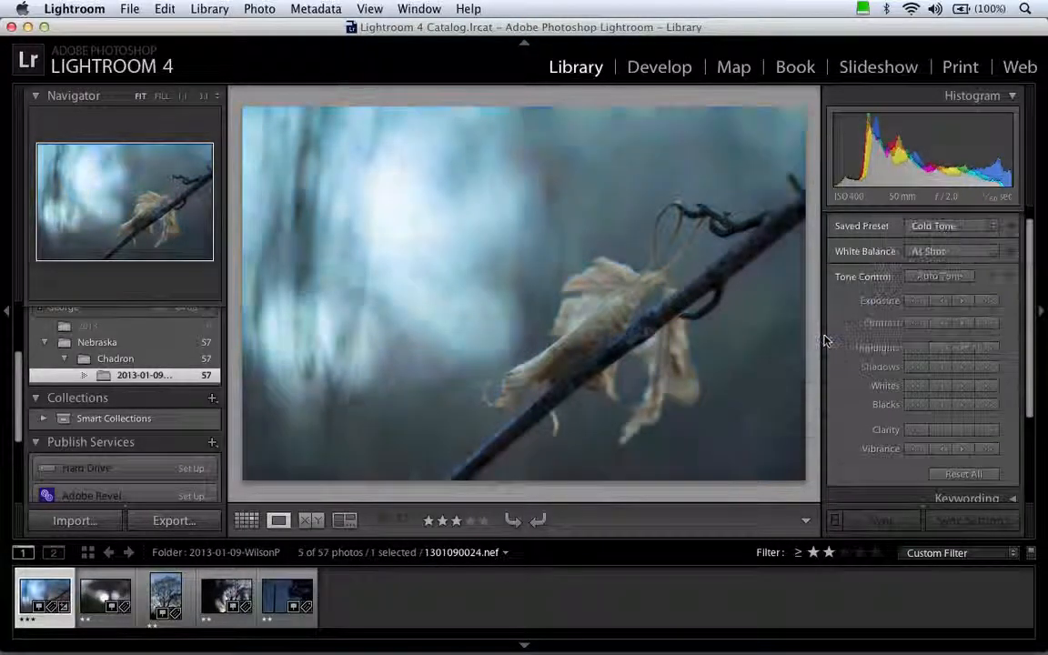
- Try the Bleach Bypass and Aged Photo color presets on the dried-leaf photo
{"action": "left_click", "coordinate": [992, 225]}
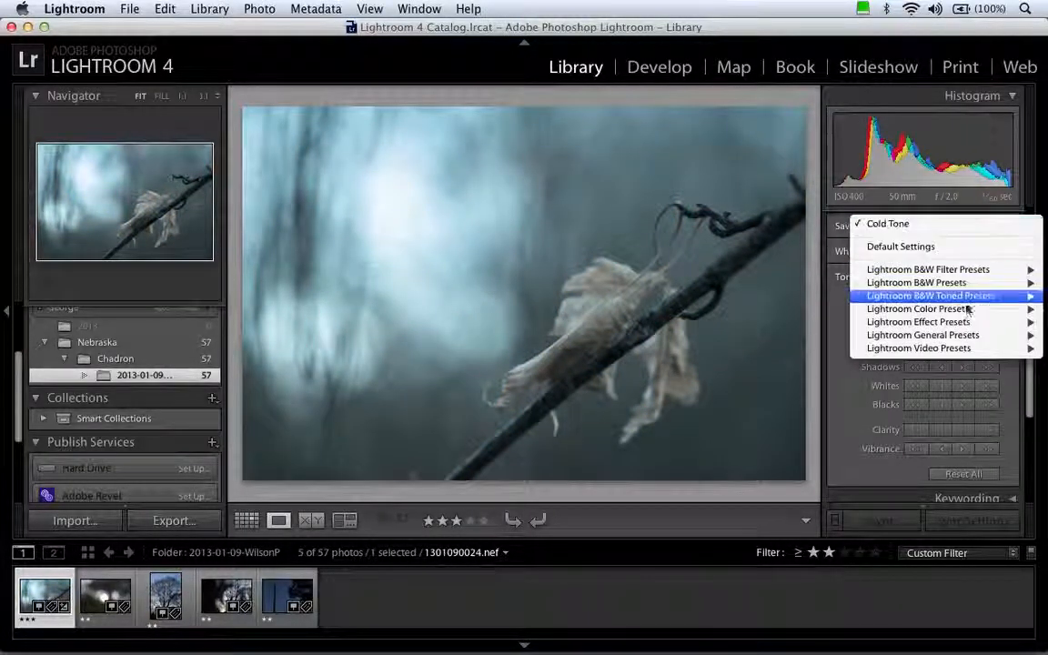
{"action": "mouse_move", "coordinate": [967, 312]}
{"action": "left_click", "coordinate": [785, 322]}
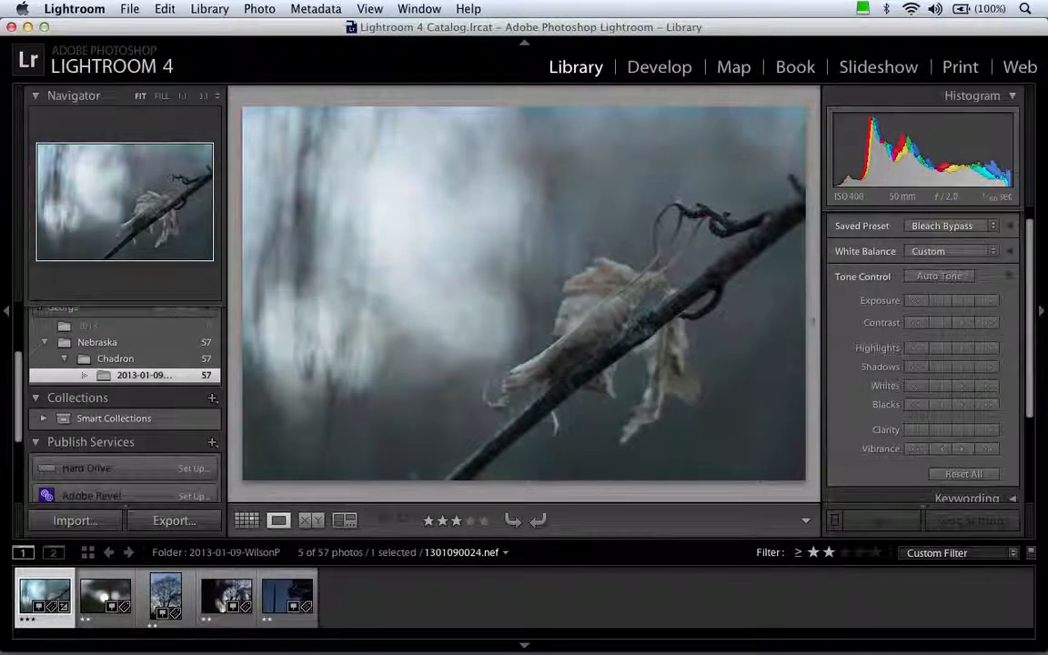
{"action": "left_click", "coordinate": [992, 226]}
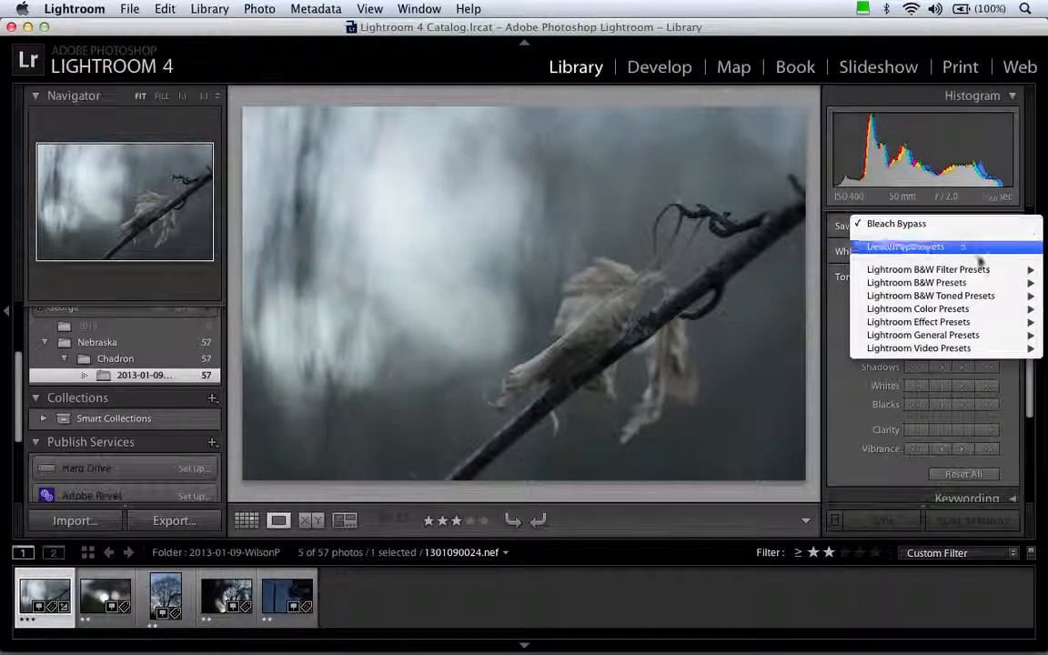
{"action": "mouse_move", "coordinate": [967, 312]}
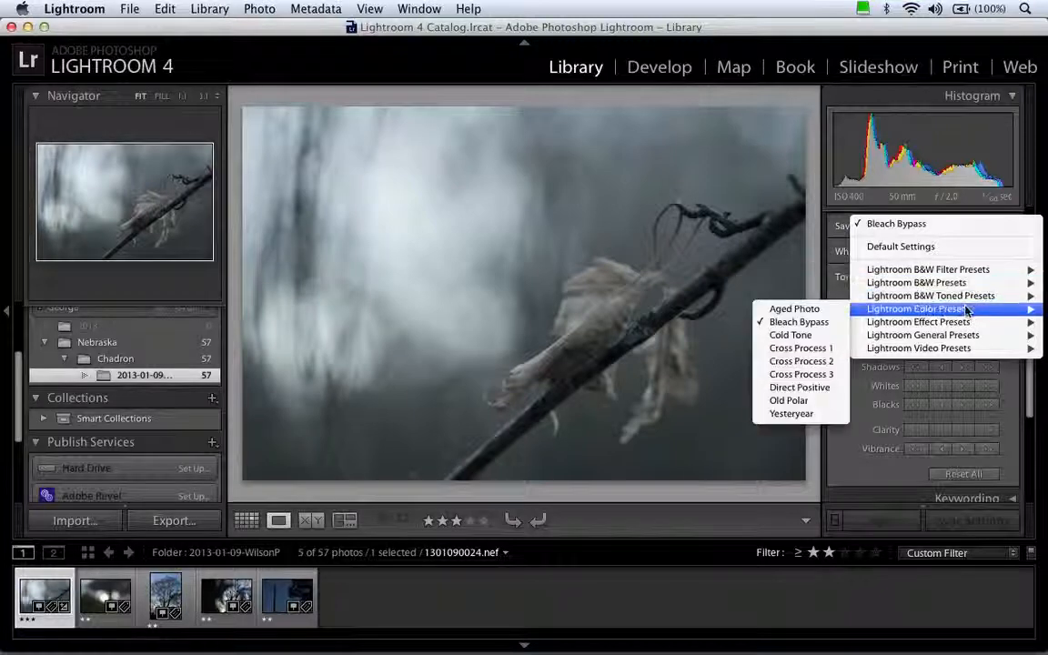
{"action": "left_click", "coordinate": [790, 310]}
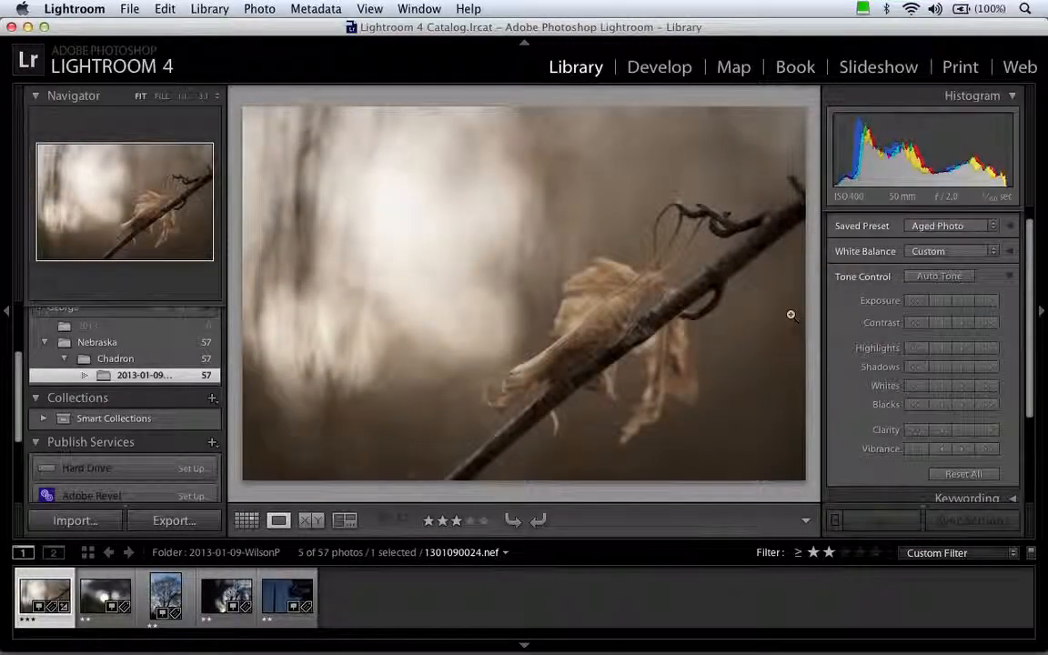
- Try the Cyanotype and Selenium Tone presets from the B&W Toned group on the dried-leaf photo
{"action": "left_click", "coordinate": [993, 226]}
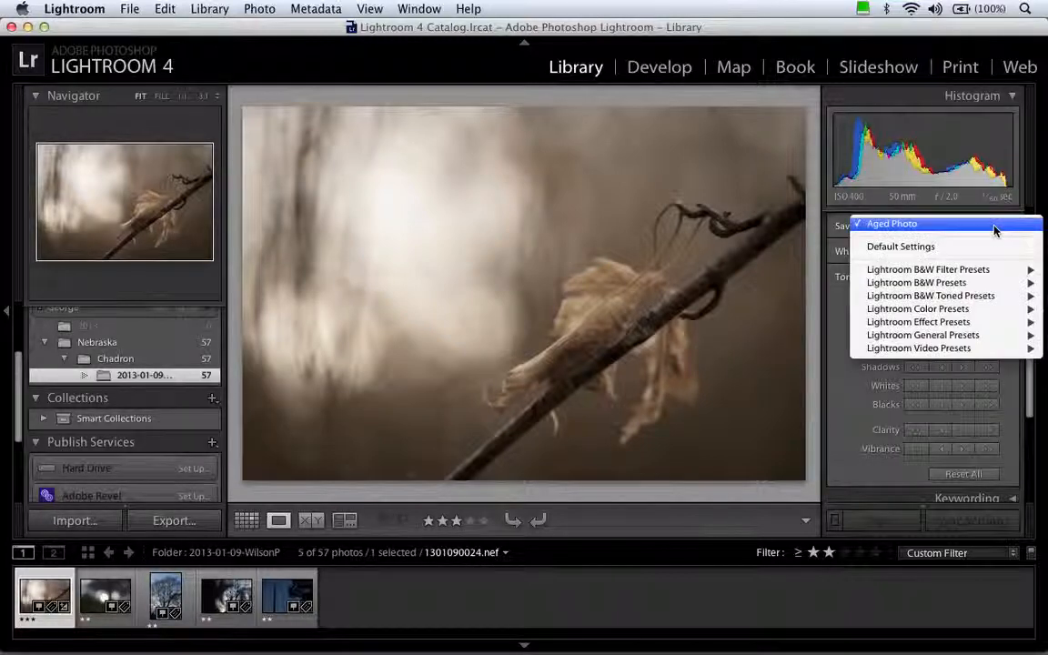
{"action": "mouse_move", "coordinate": [989, 303]}
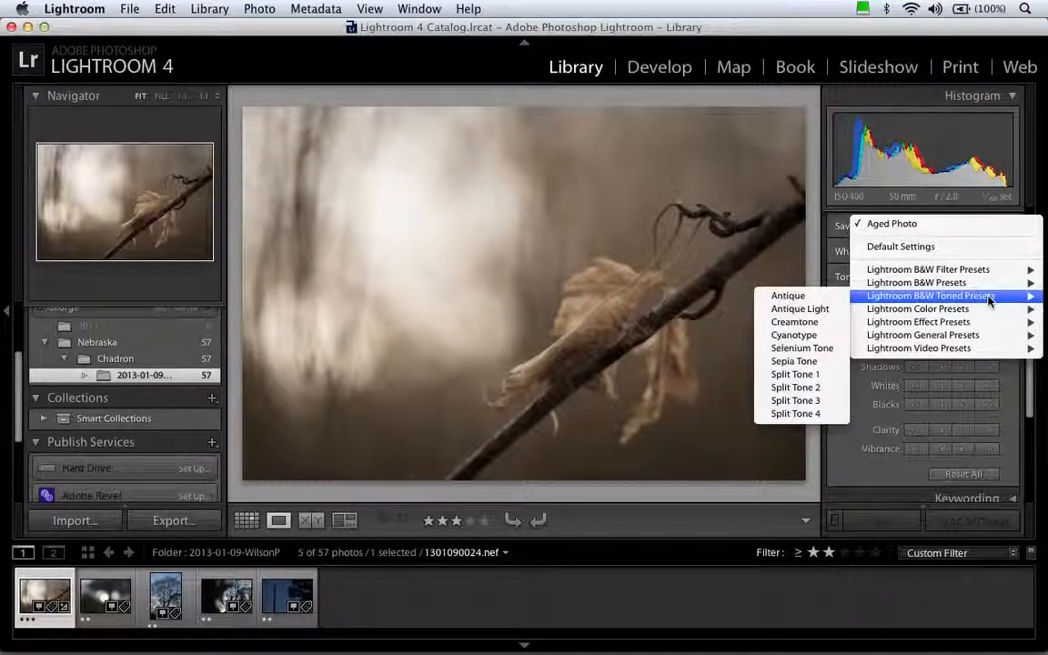
{"action": "left_click", "coordinate": [829, 336]}
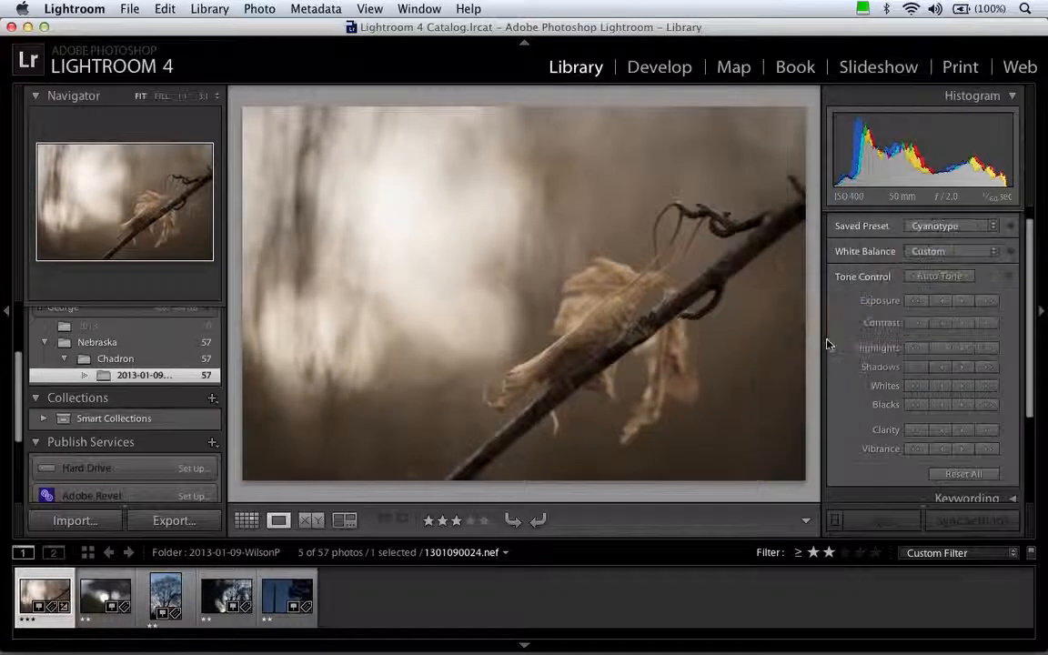
{"action": "left_click", "coordinate": [991, 227]}
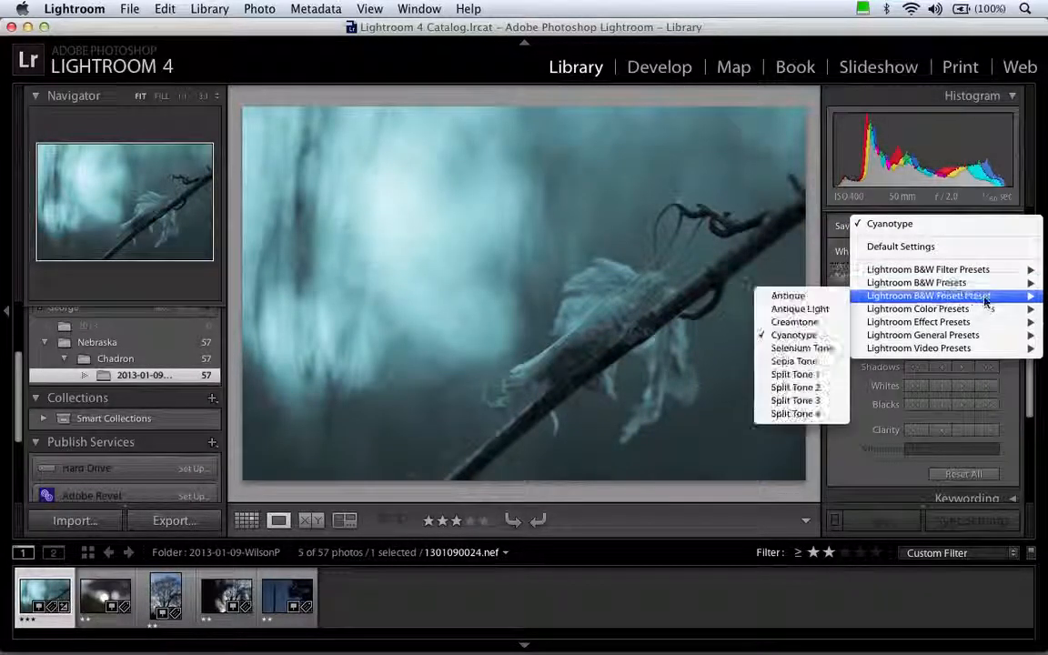
{"action": "left_click", "coordinate": [835, 349]}
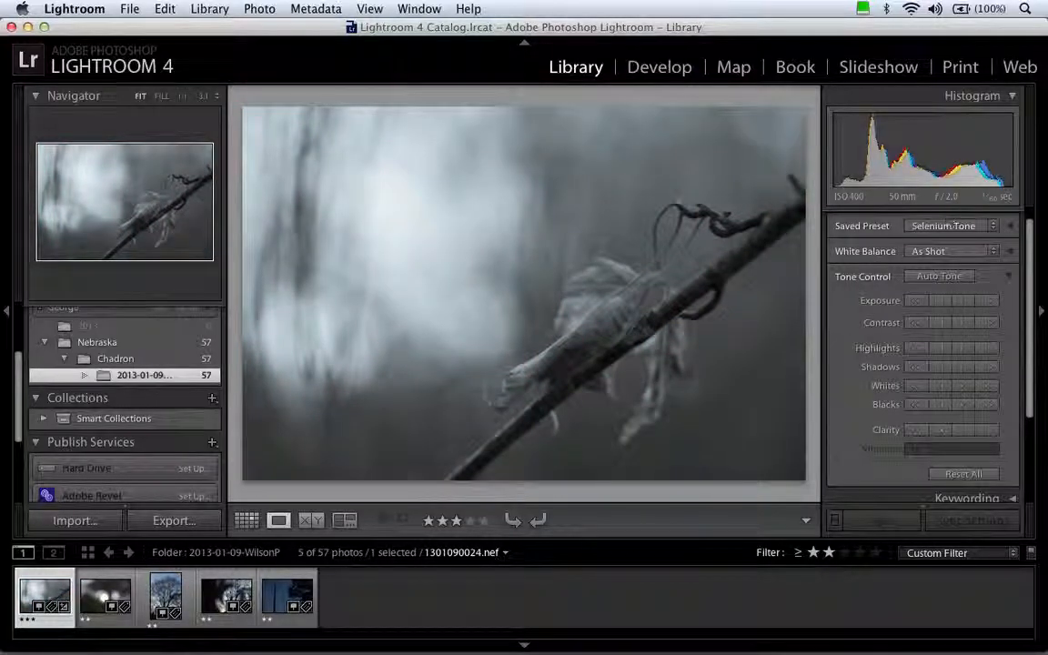
- Apply the Sepia Tone preset from the B&W Toned group to the dried-leaf photo
{"action": "left_click", "coordinate": [992, 227]}
{"action": "mouse_move", "coordinate": [956, 296]}
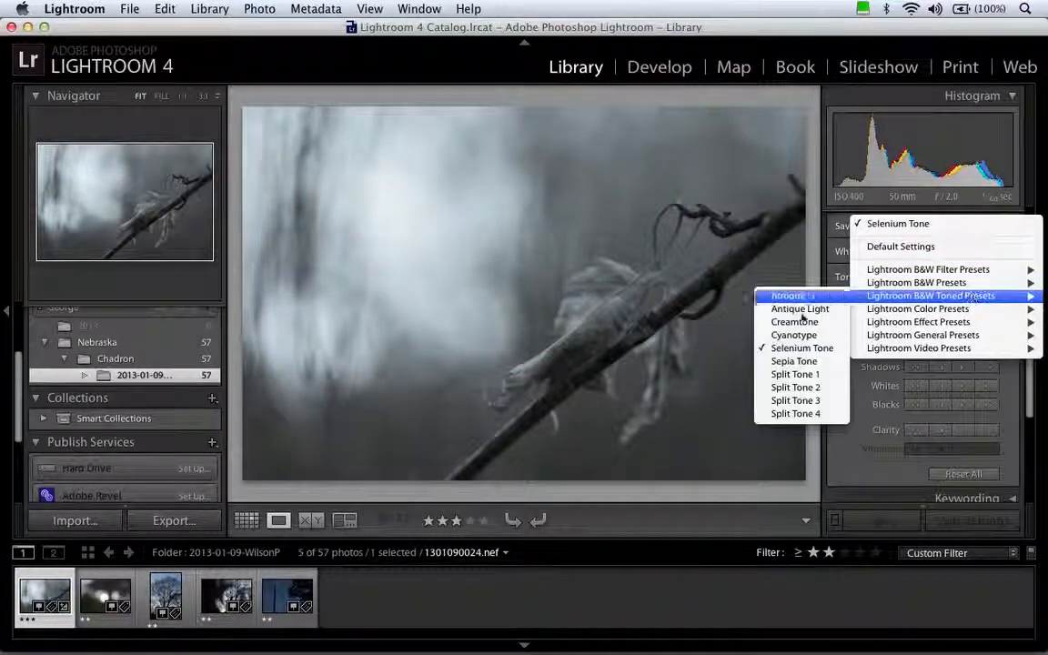
{"action": "left_click", "coordinate": [798, 360]}
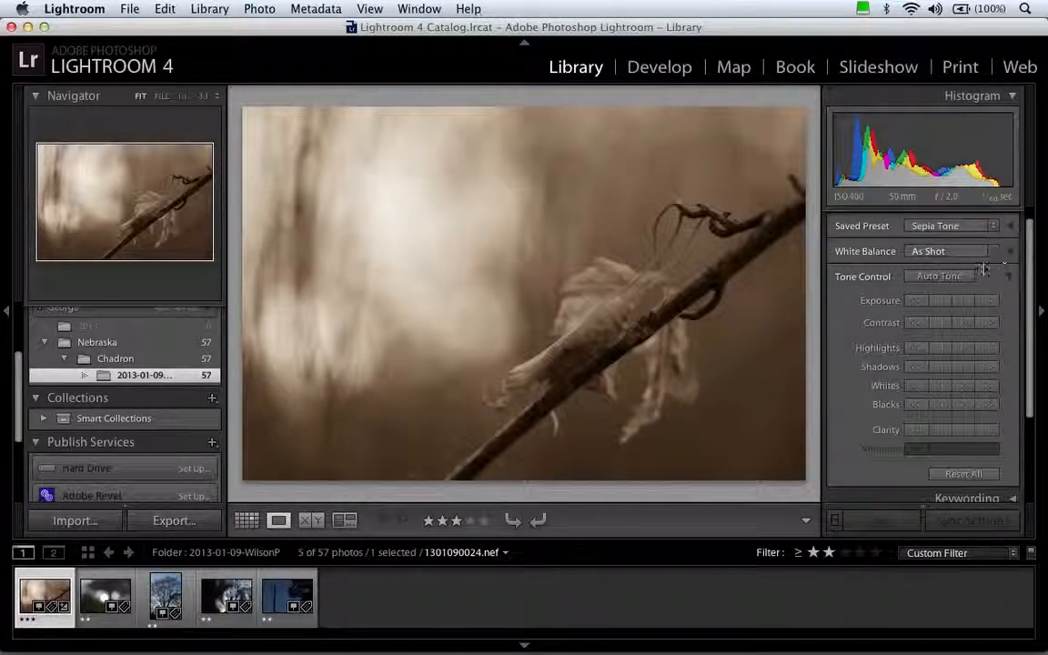
- Try Auto Tone on the sepia-toned leaf photo and undo it
{"action": "left_click", "coordinate": [939, 277]}
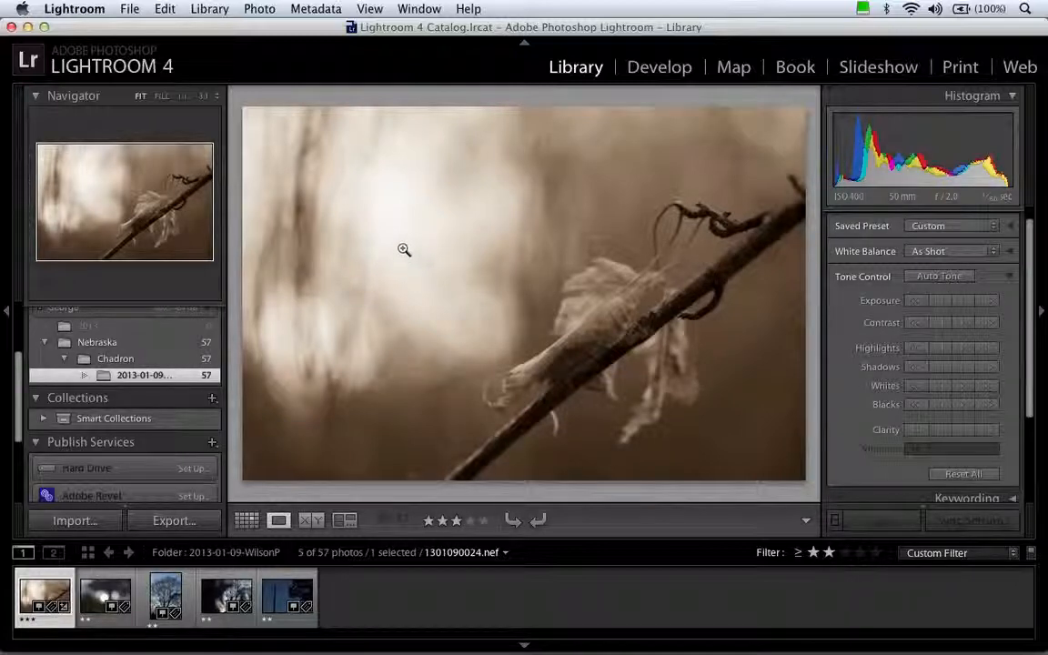
{"action": "left_click", "coordinate": [165, 9]}
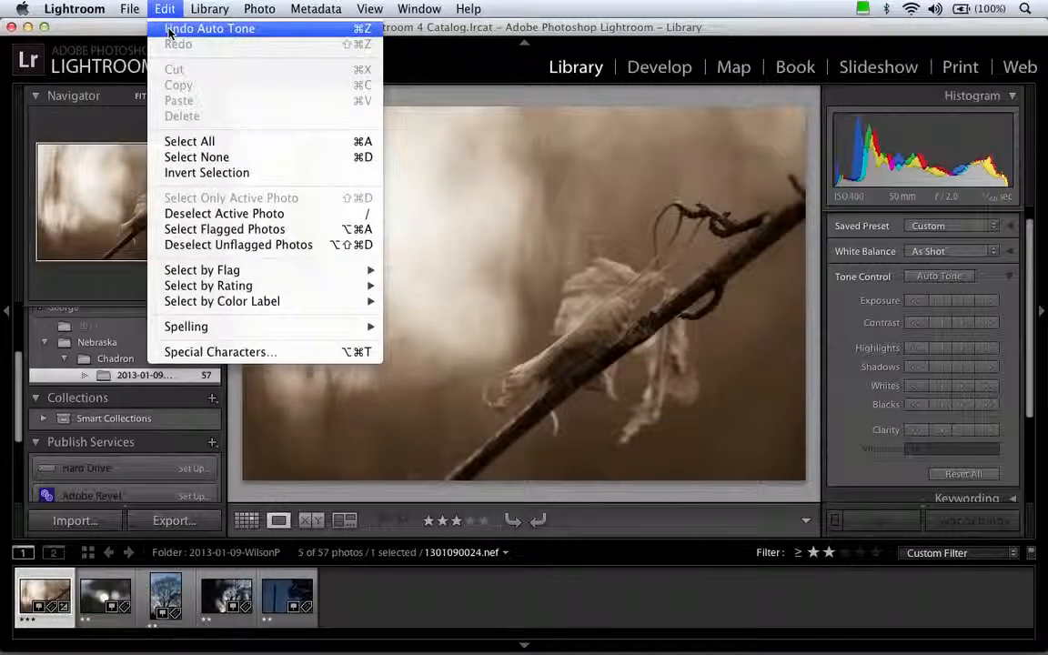
{"action": "left_click", "coordinate": [168, 30]}
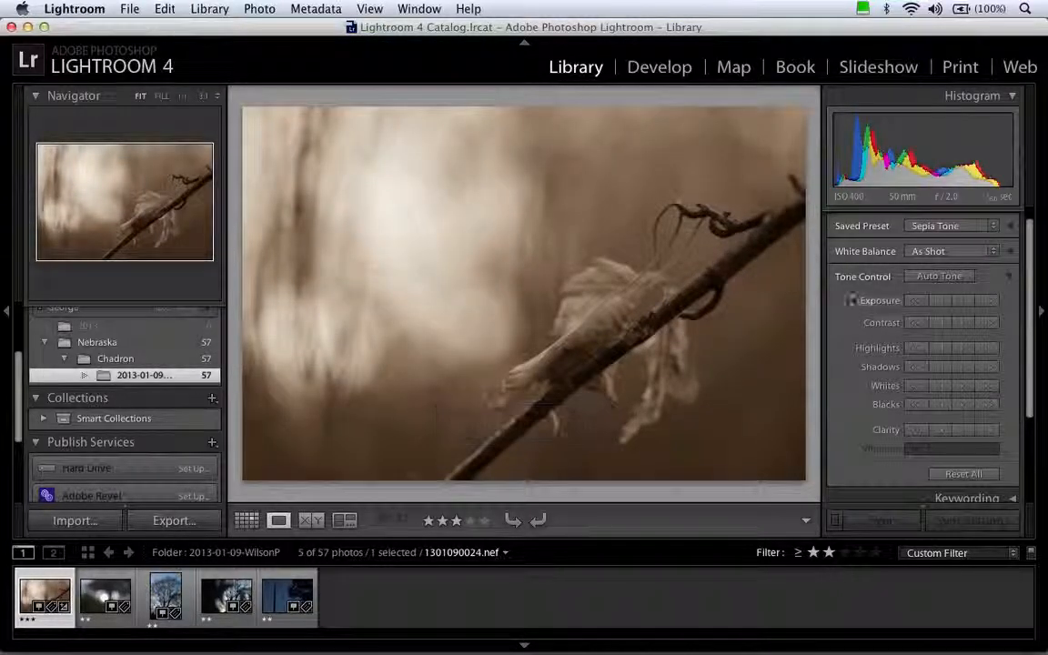
- Try a large exposure increase, reverse it with a large decrease, and raise the exposure by one small step
{"action": "left_click", "coordinate": [990, 303]}
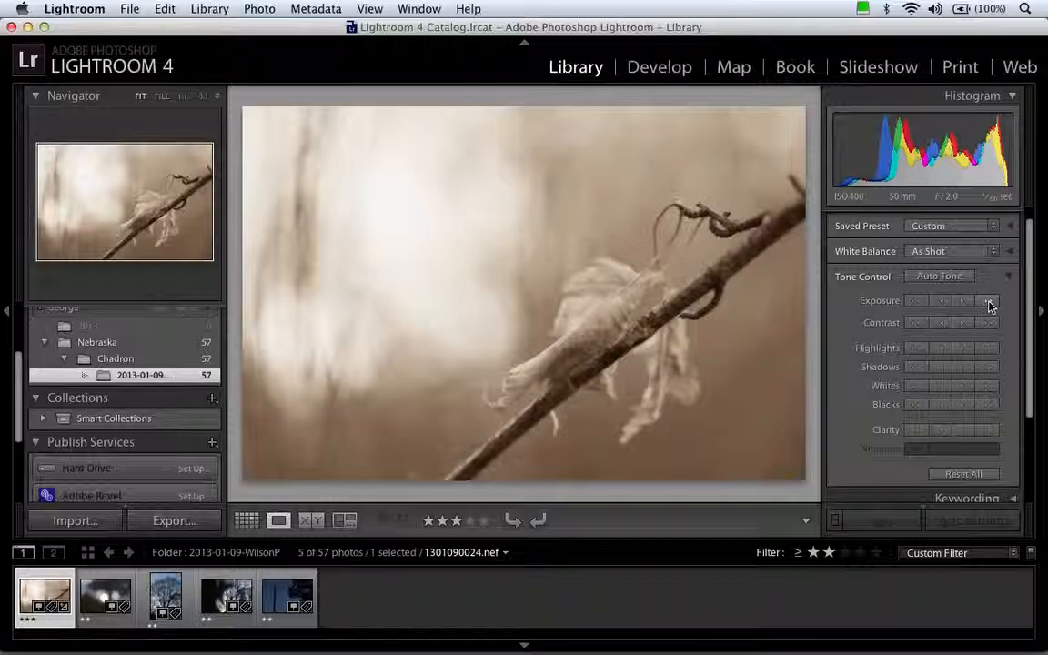
{"action": "left_click", "coordinate": [915, 303]}
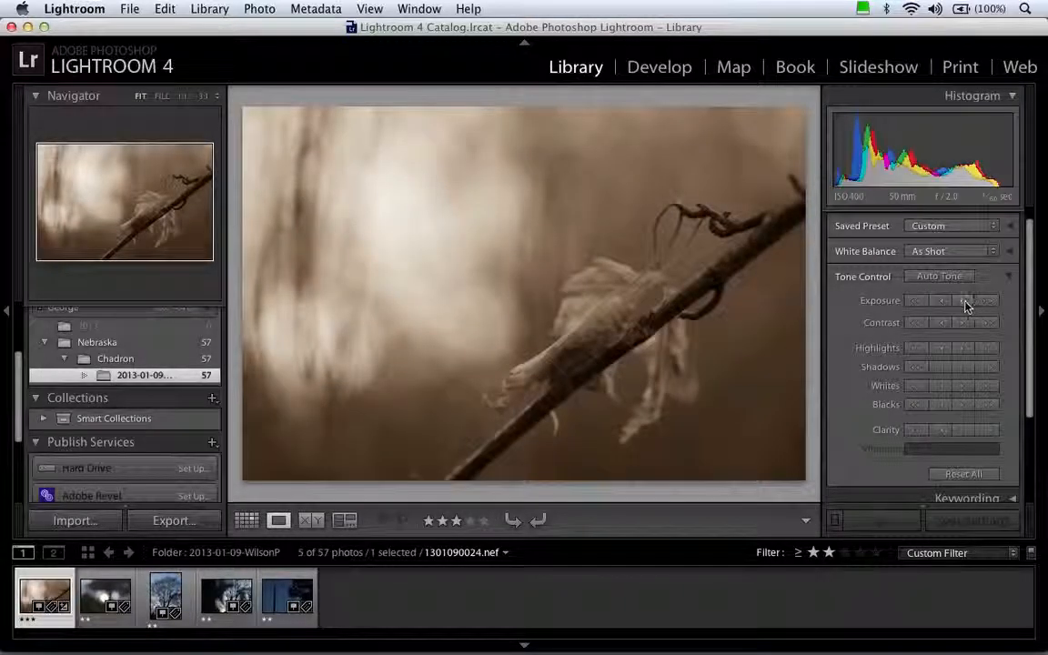
{"action": "left_click", "coordinate": [965, 303]}
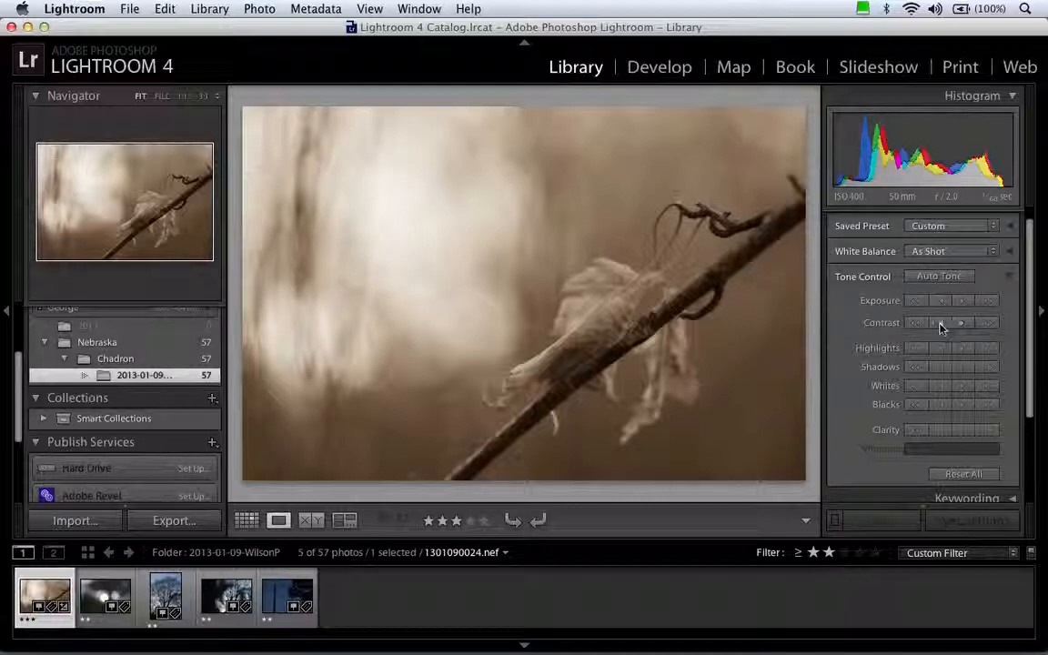
- Lower the leaf photo's contrast by three small steps and its highlights by two small steps
{"action": "left_click", "coordinate": [942, 324]}
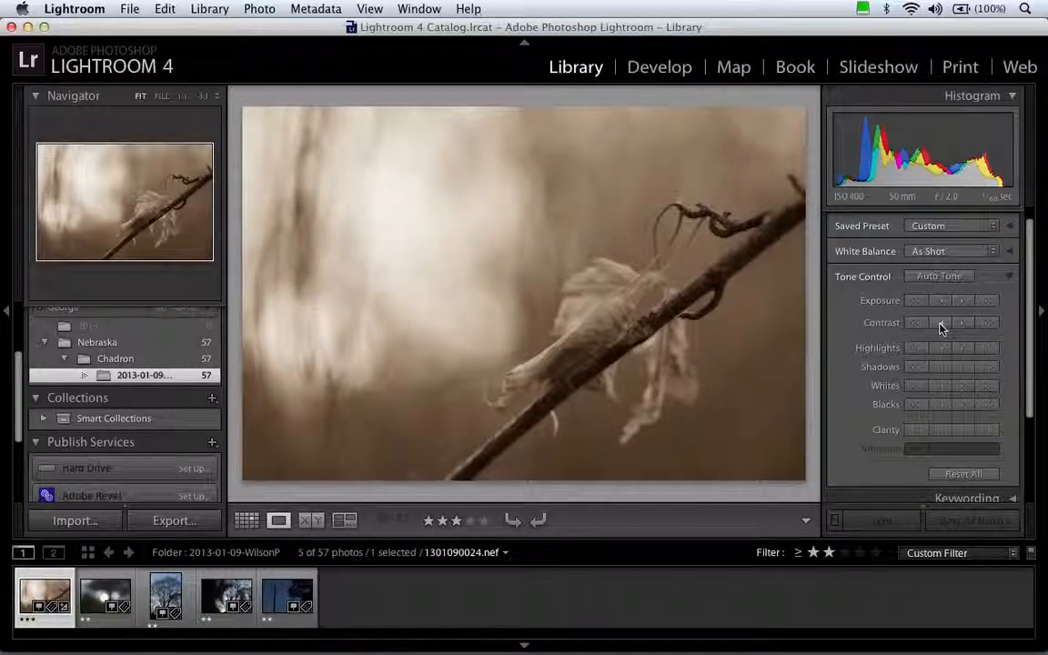
{"action": "left_click", "coordinate": [942, 324]}
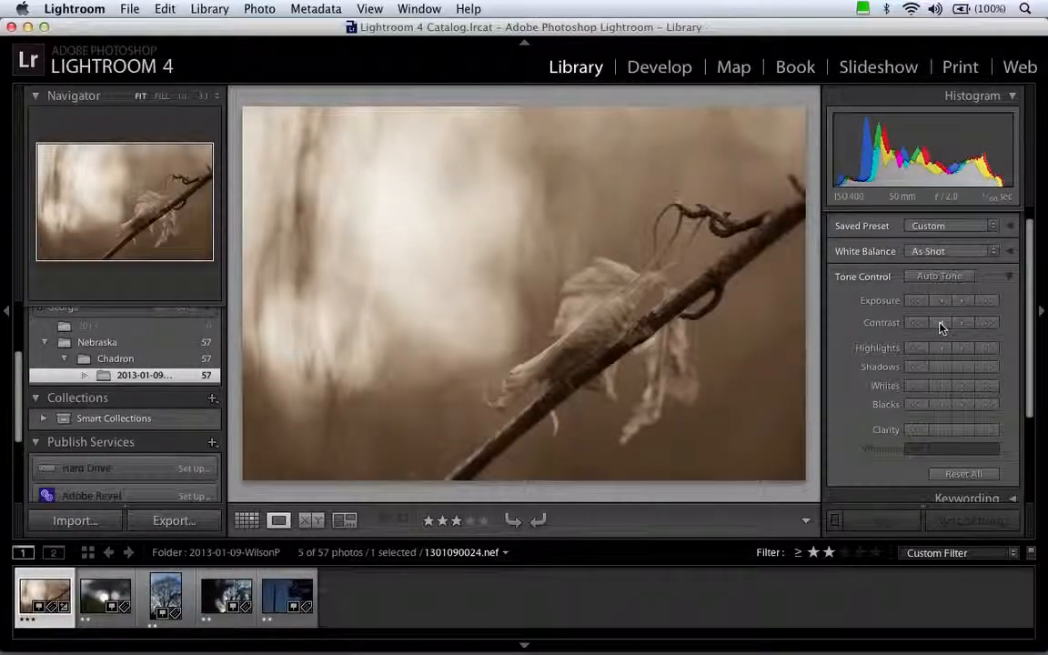
{"action": "left_click", "coordinate": [942, 325]}
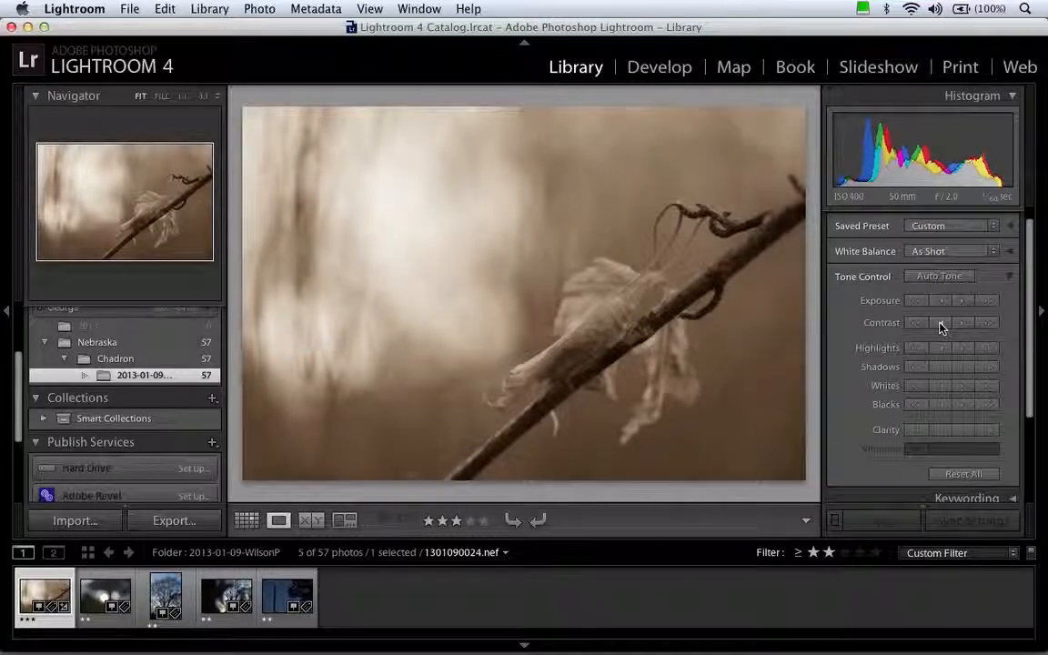
{"action": "left_click", "coordinate": [943, 350]}
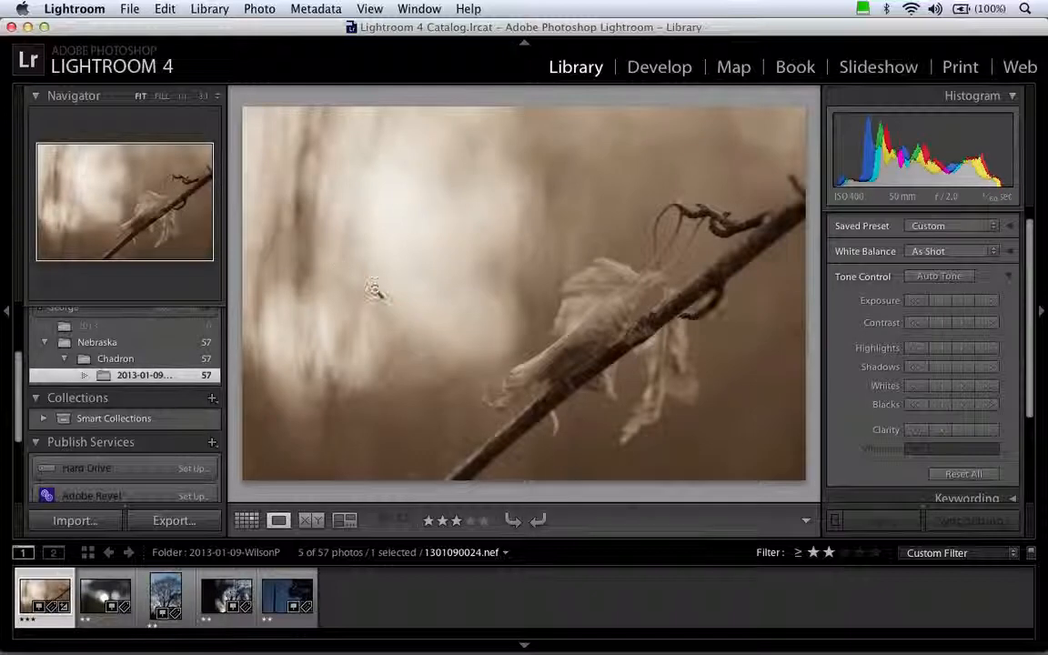
{"action": "left_click", "coordinate": [940, 349]}
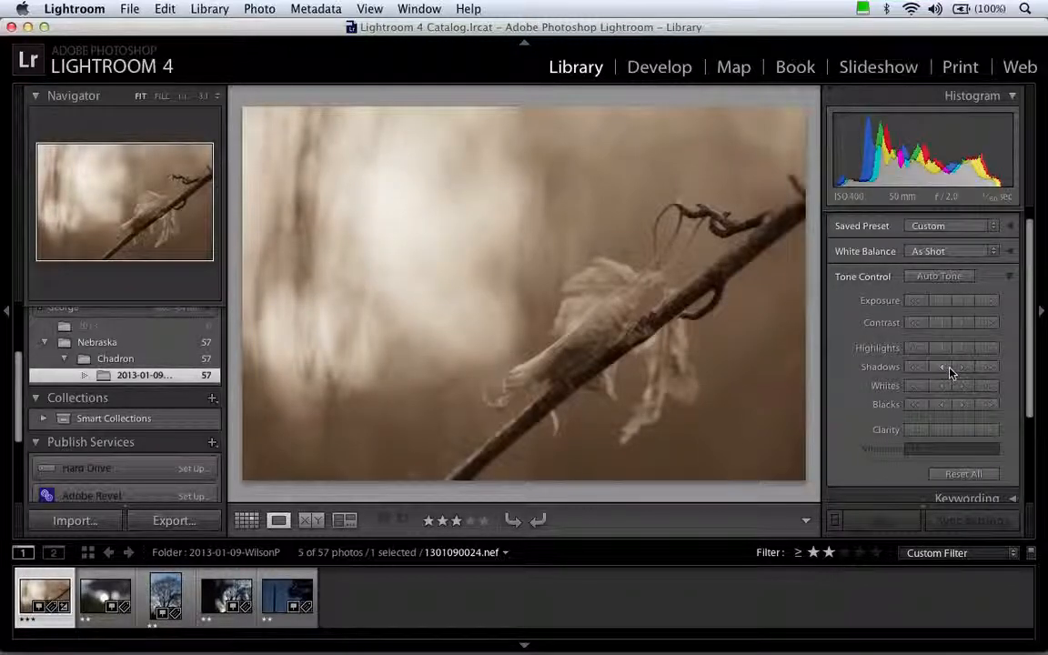
- Lower the shadows by one small step, and try a further large decrease before reversing it with a large increase
{"action": "left_click", "coordinate": [938, 369]}
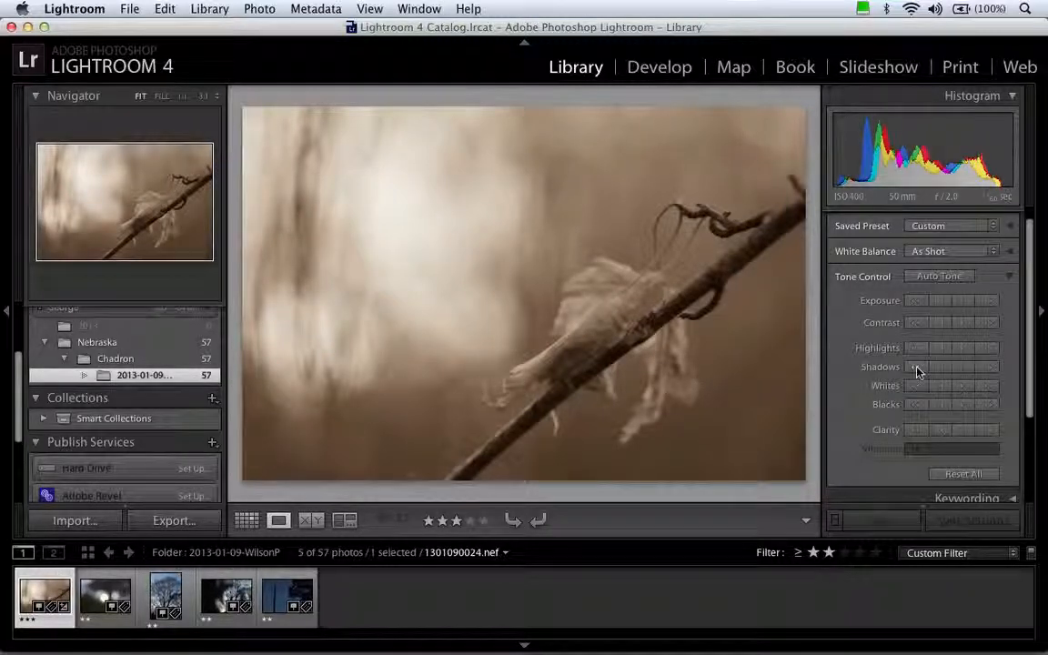
{"action": "left_click", "coordinate": [918, 368]}
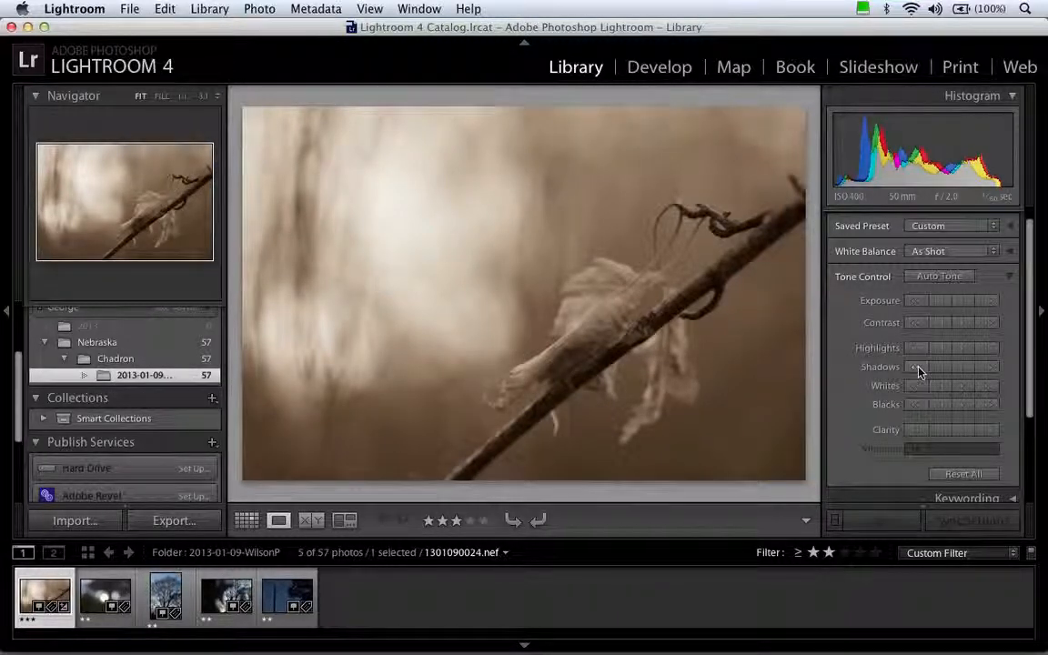
{"action": "left_click", "coordinate": [986, 369]}
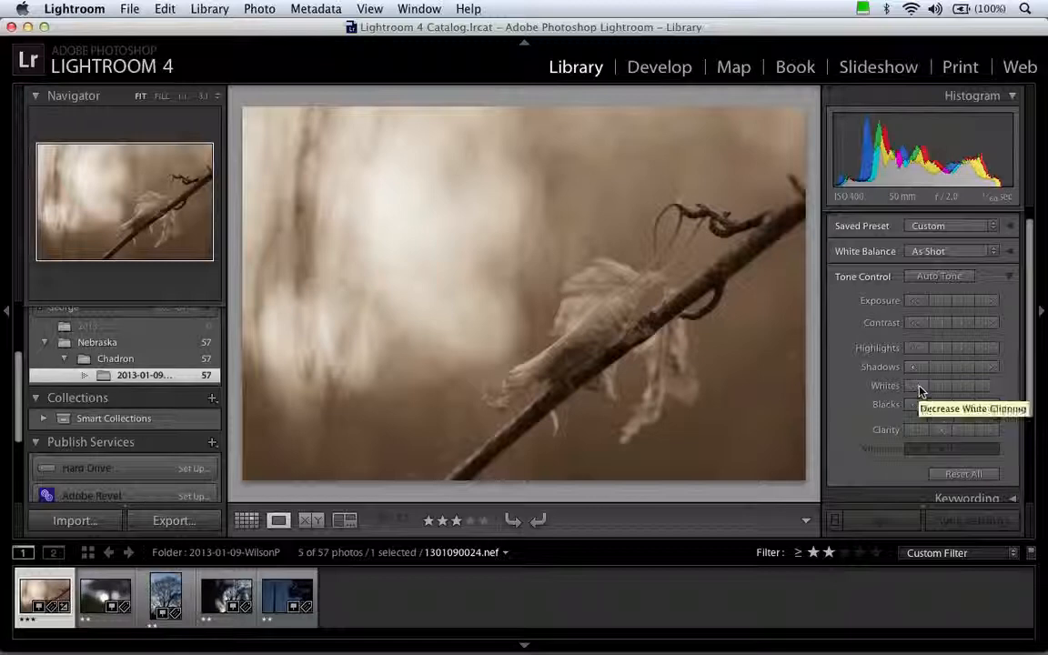
- Raise the leaf photo's whites by one small and two large steps, and lower its highlights by three large steps
{"action": "left_click", "coordinate": [964, 389]}
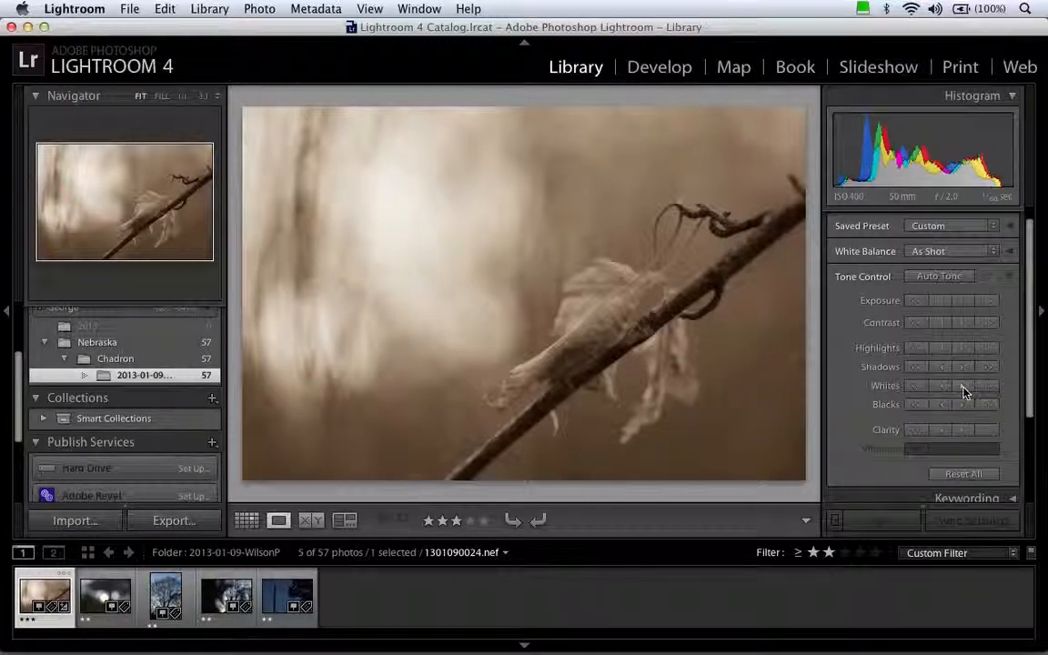
{"action": "left_click", "coordinate": [988, 388]}
{"action": "left_click", "coordinate": [988, 388]}
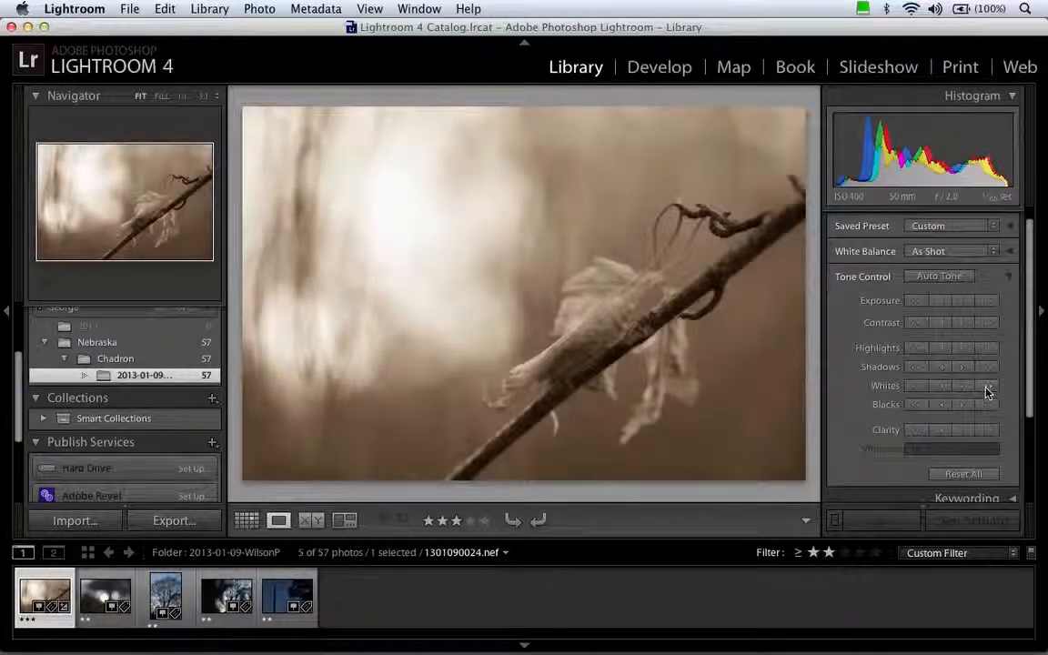
{"action": "left_click", "coordinate": [916, 350]}
{"action": "left_click", "coordinate": [916, 350]}
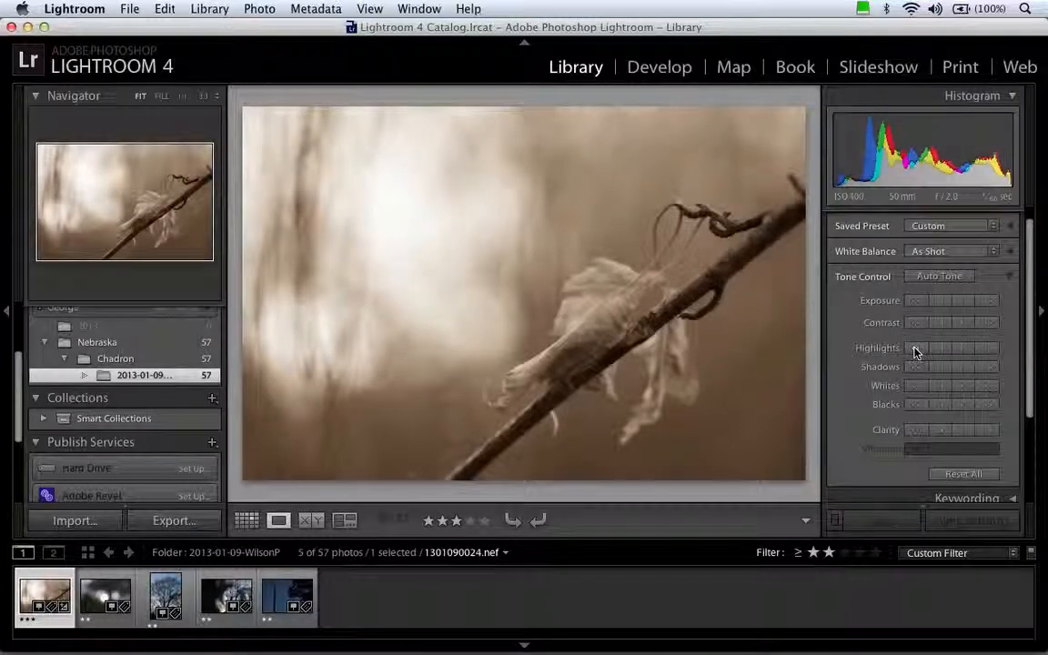
{"action": "left_click", "coordinate": [915, 350]}
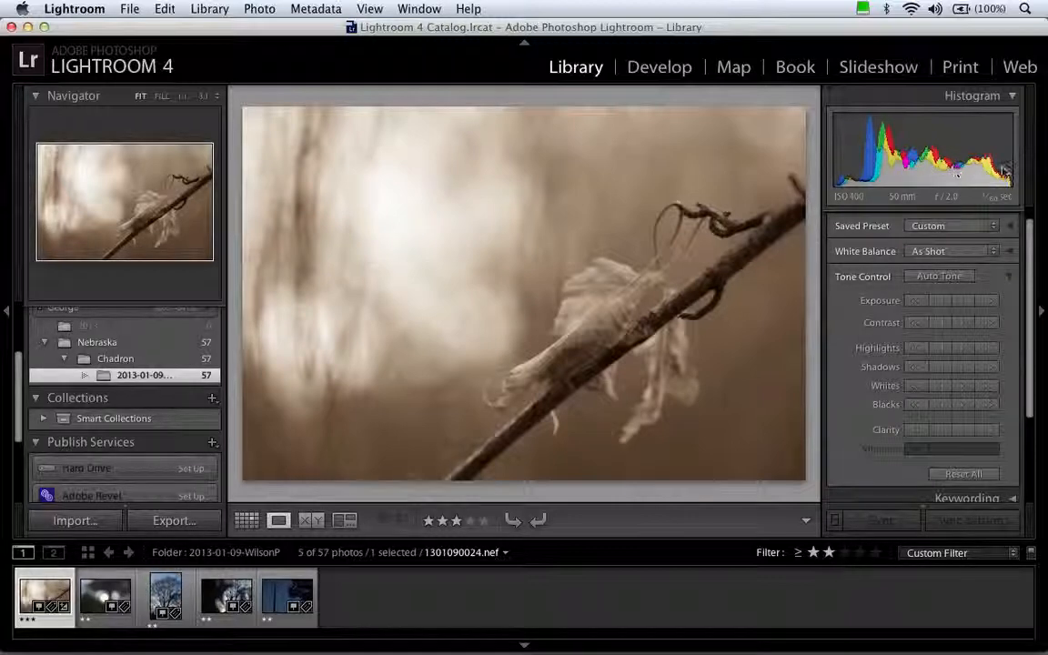
- Lower the blacks by two large steps and raise the clarity by one large step, finishing with the detailed tone controls collapsed
{"action": "left_click", "coordinate": [915, 407]}
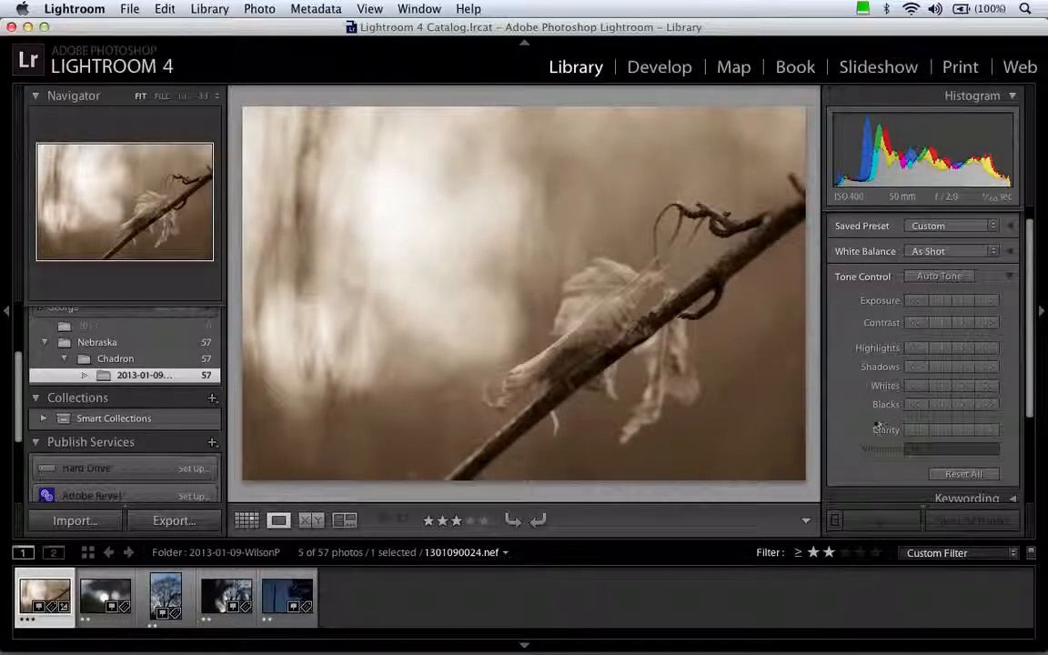
{"action": "left_click", "coordinate": [914, 406]}
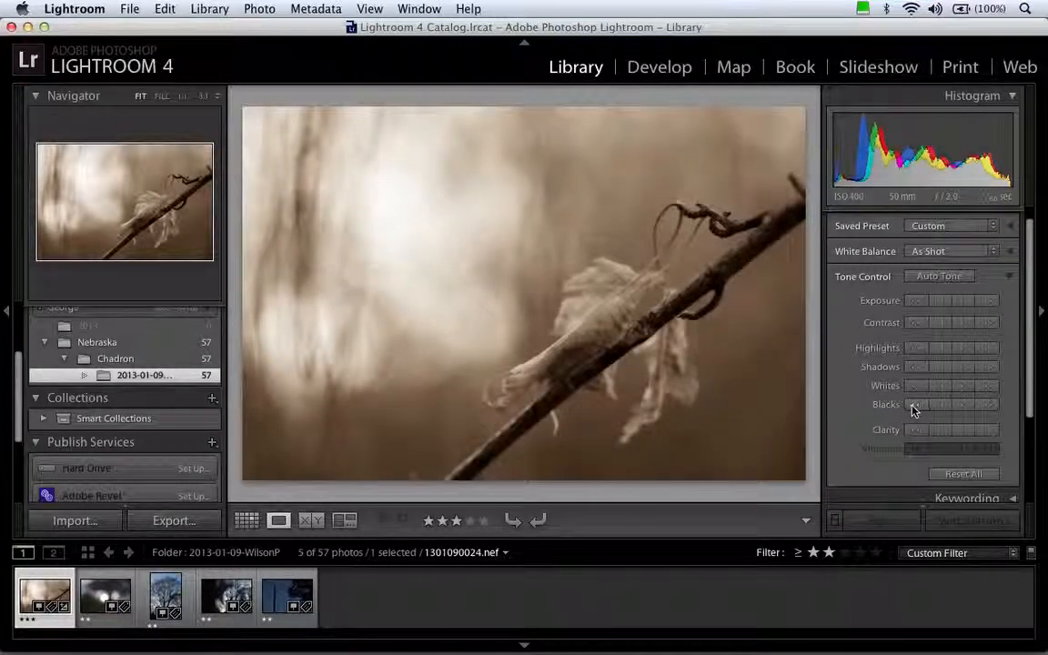
{"action": "left_click", "coordinate": [991, 433]}
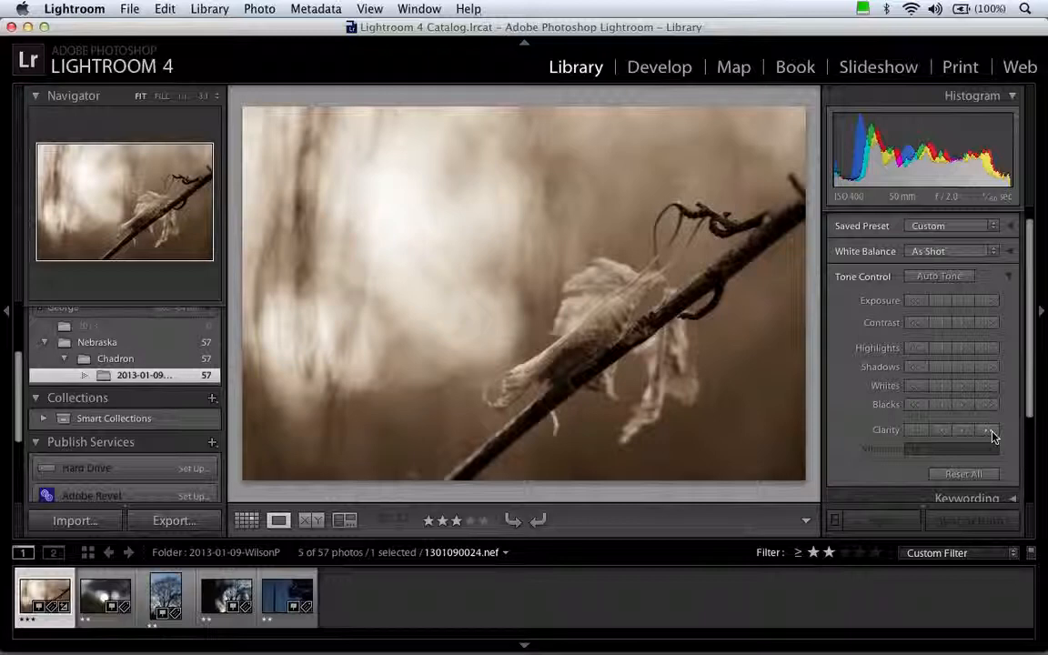
{"action": "left_click", "coordinate": [1010, 278]}
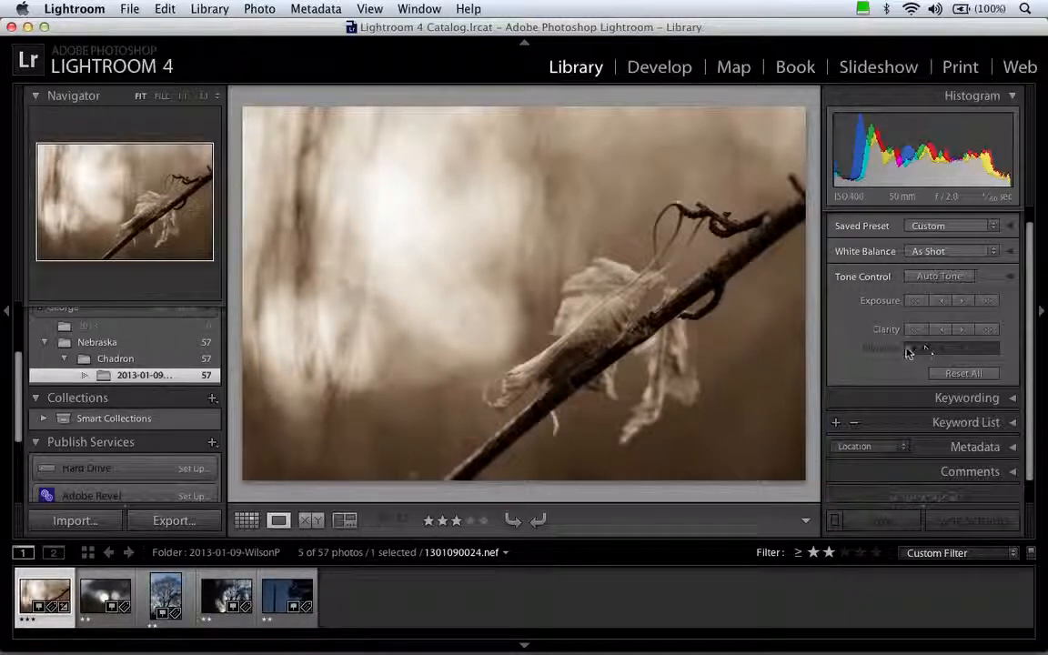
{"action": "left_click", "coordinate": [994, 226]}
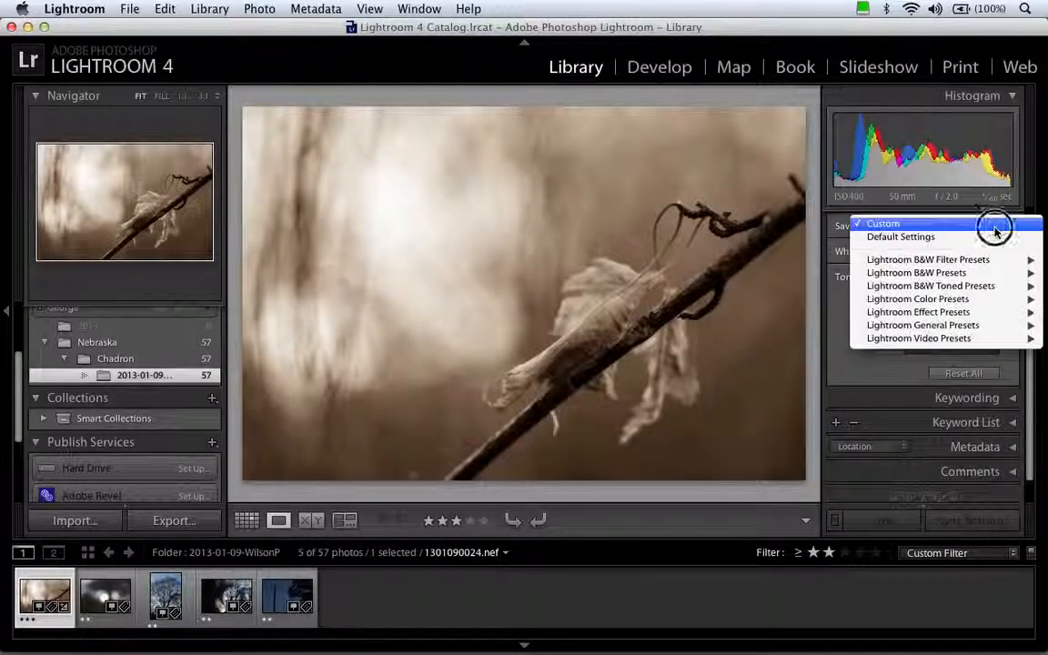
{"action": "mouse_move", "coordinate": [991, 289]}
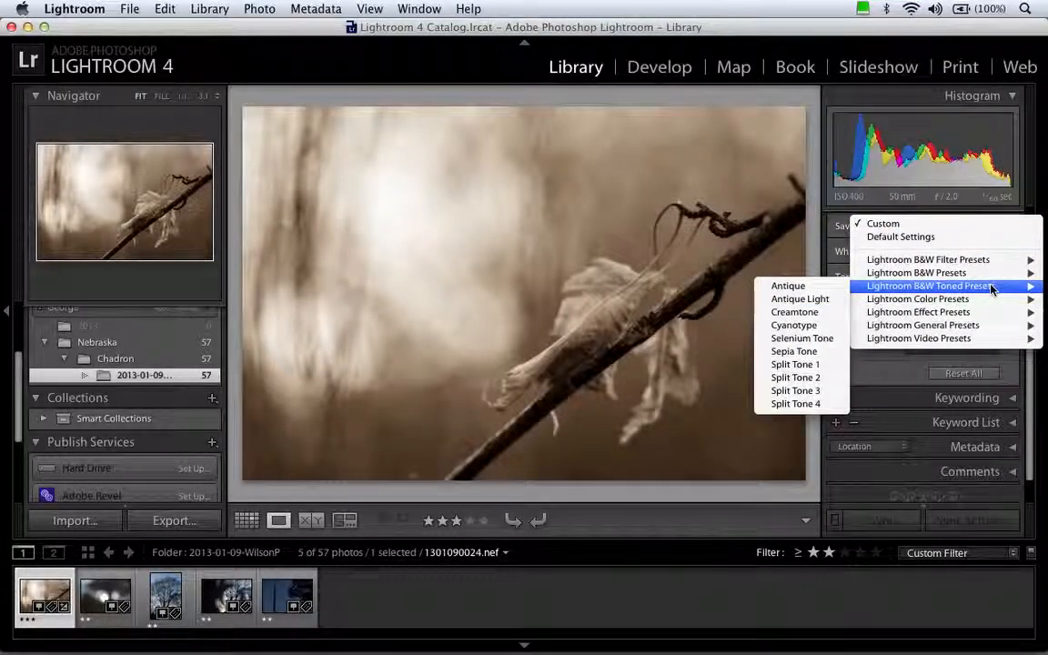
{"action": "left_click", "coordinate": [808, 43]}
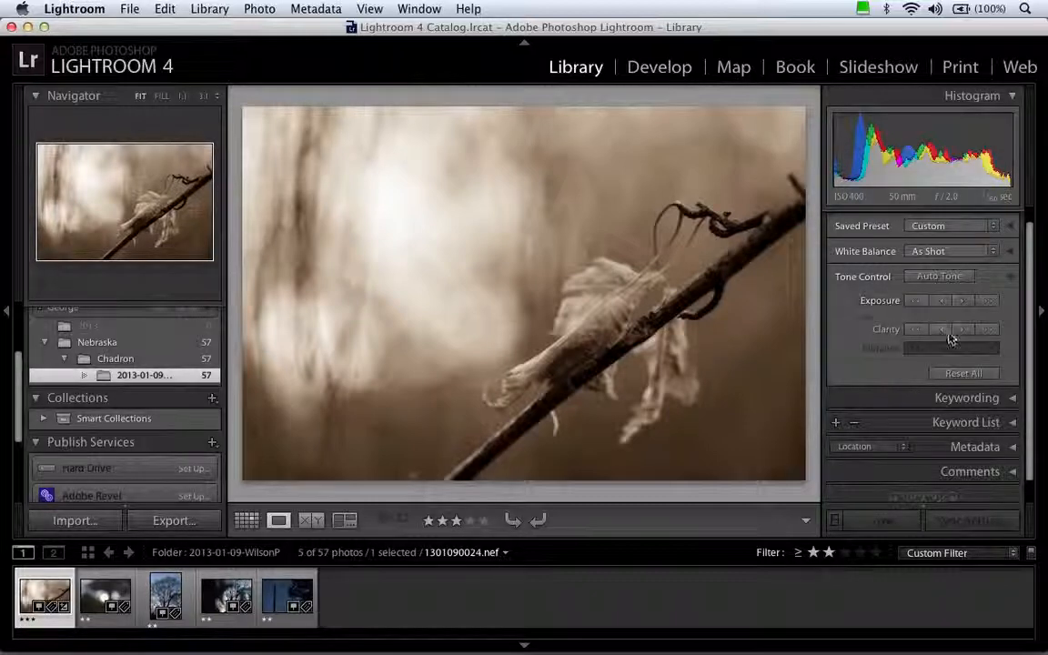
- Collapse Quick Develop and set the leaf photo's metadata title to "Focus on Leaf"
{"action": "scroll", "coordinate": [1003, 285], "scroll_direction": "up", "scroll_amount": 2}
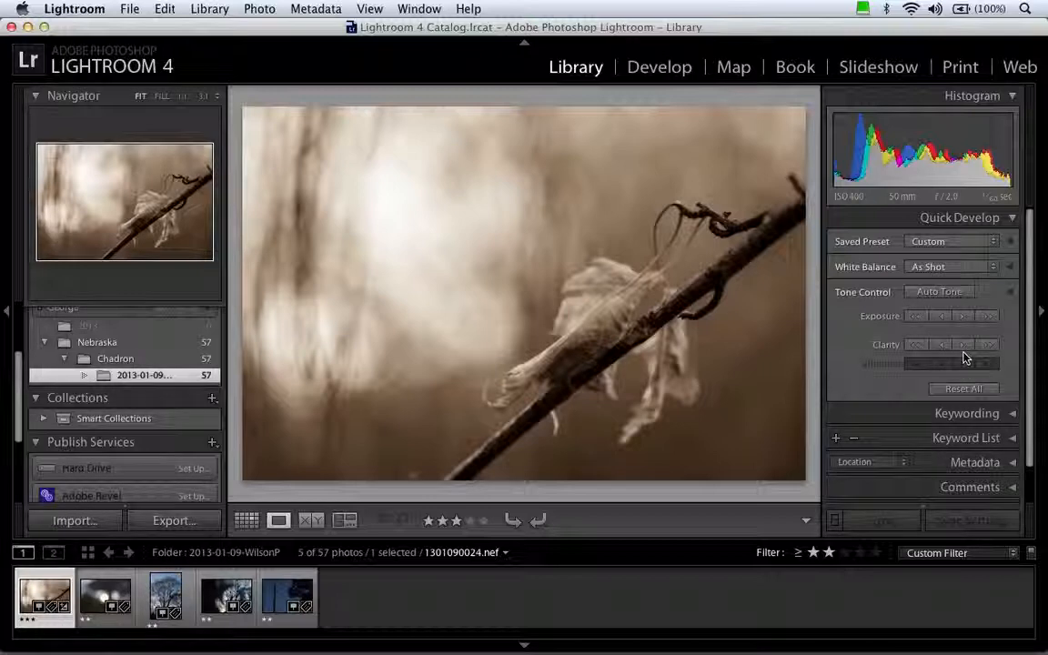
{"action": "left_click", "coordinate": [974, 223]}
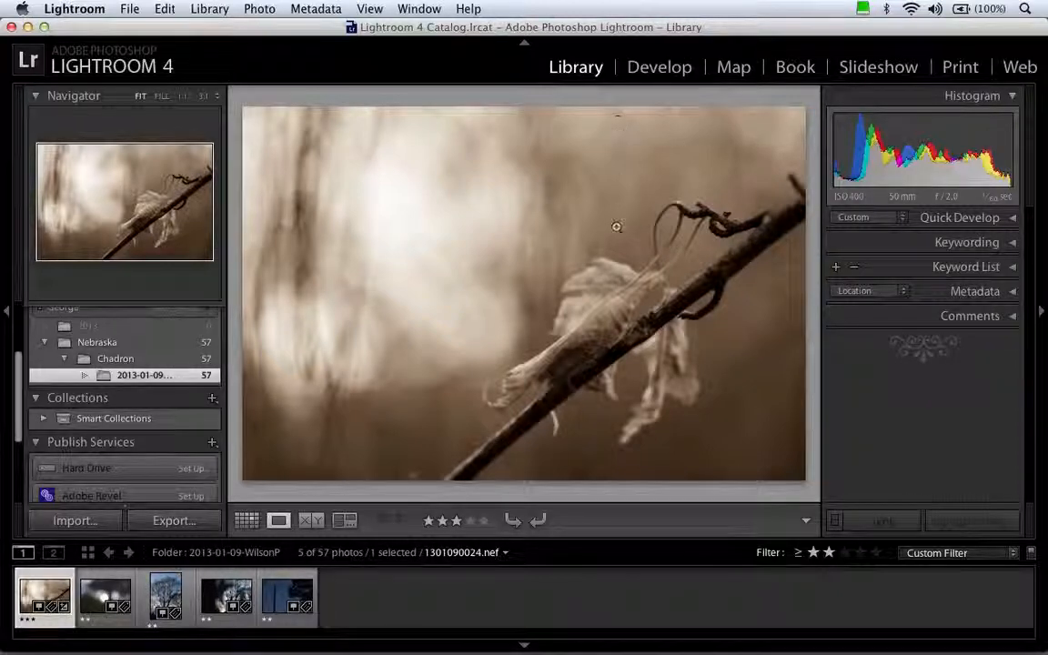
{"action": "left_click", "coordinate": [969, 291]}
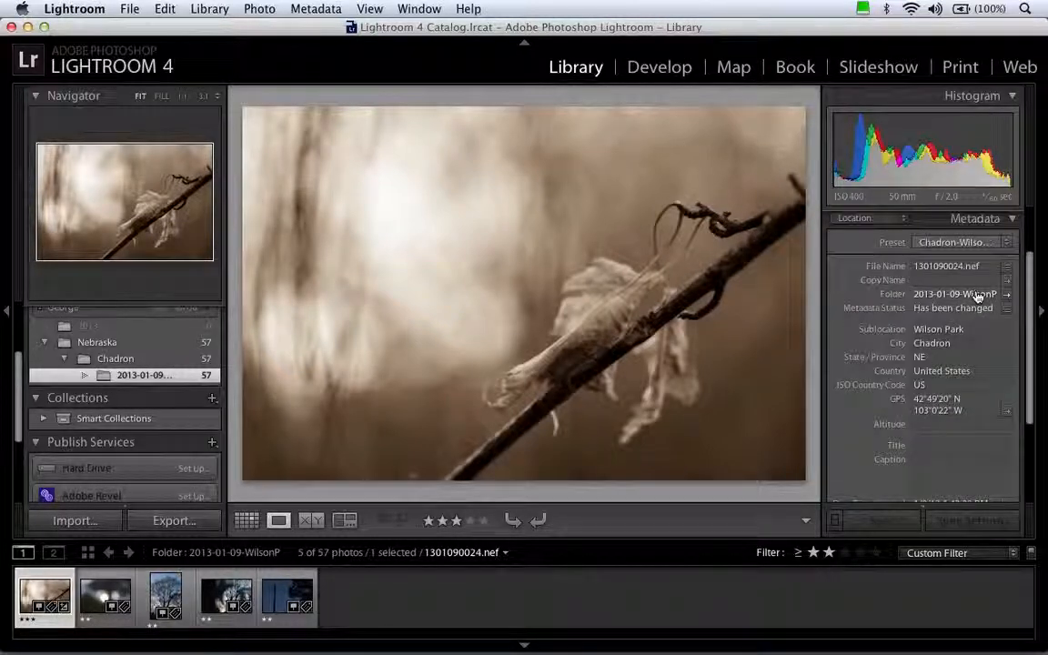
{"action": "scroll", "coordinate": [987, 355], "scroll_direction": "down", "scroll_amount": 2}
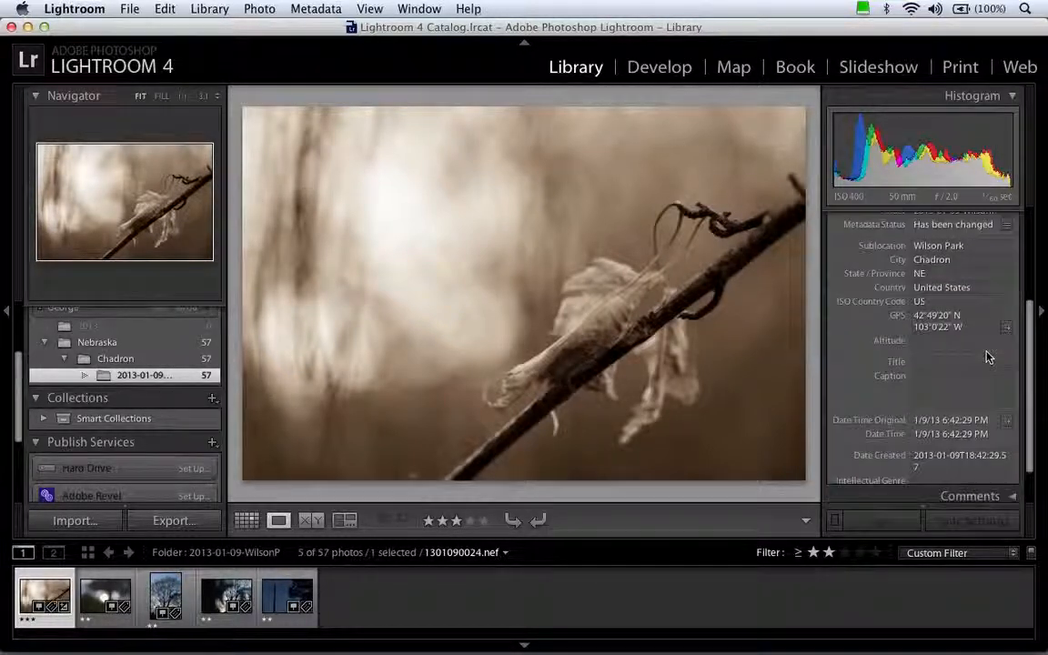
{"action": "left_click", "coordinate": [938, 365]}
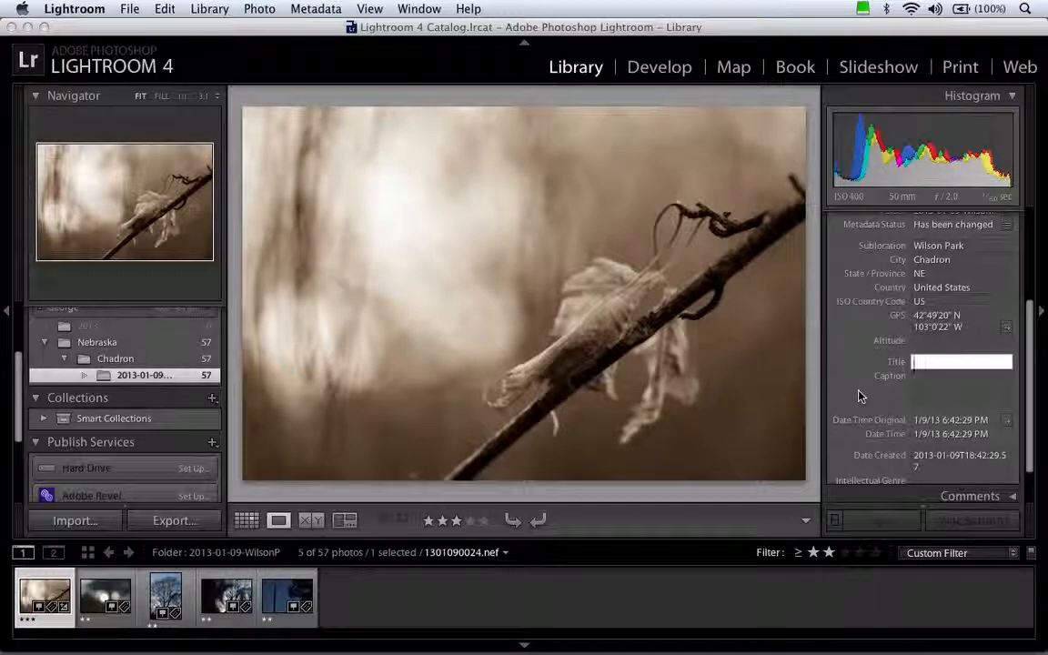
{"action": "type", "text": "Focus in Leaf"}
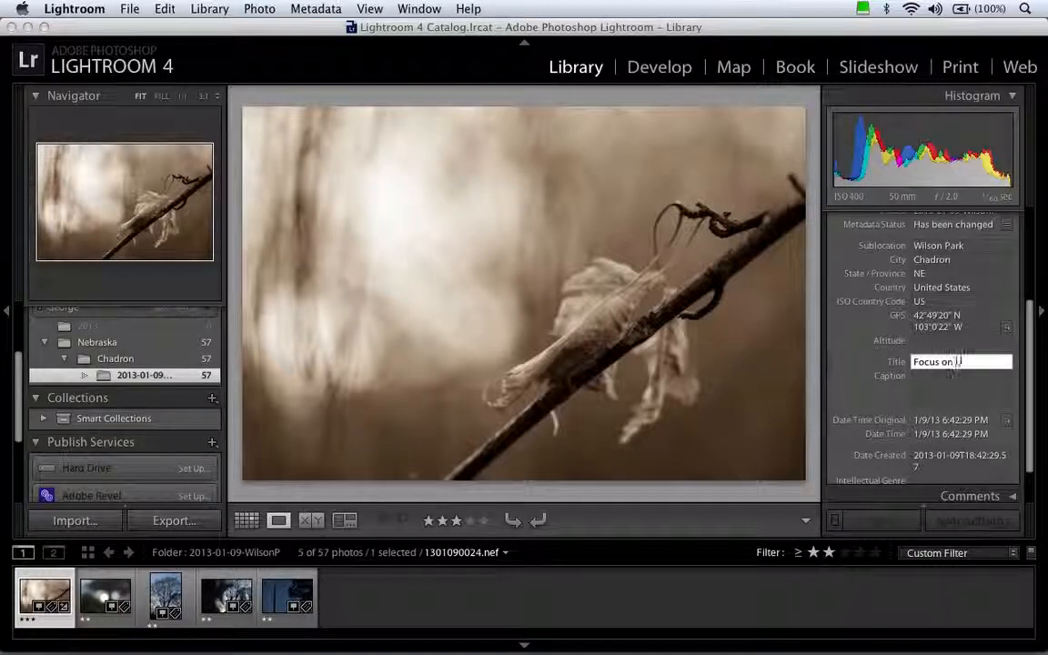
{"action": "key", "text": "Tab"}
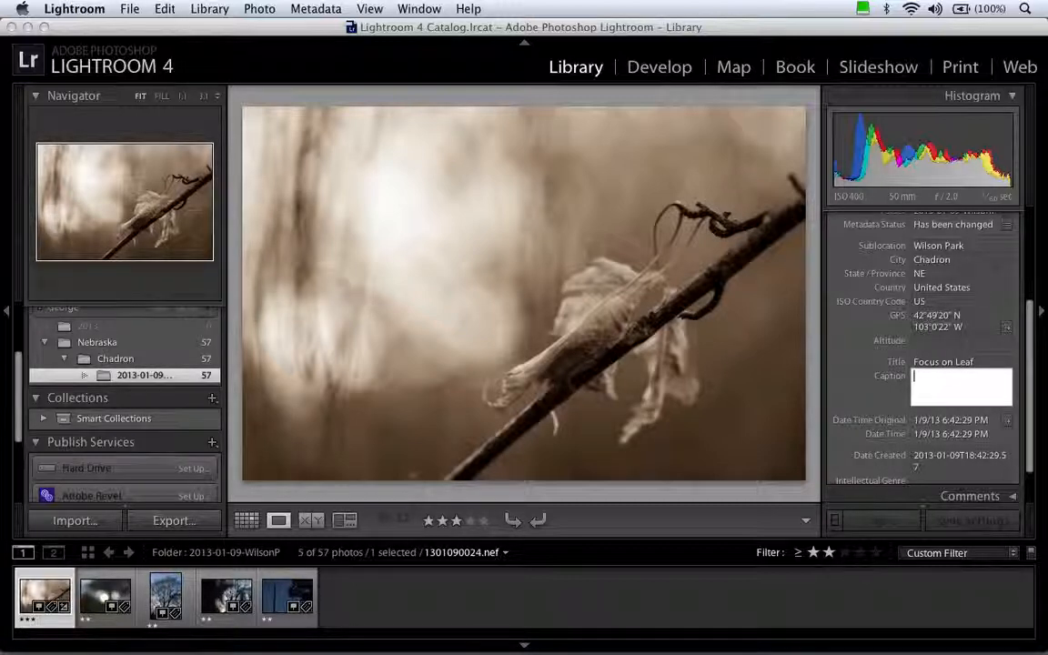
- Begin the photo's caption with "This is a photo of a leaf against the evening sky"
{"action": "type", "text": "This photo of a leaf against th"}
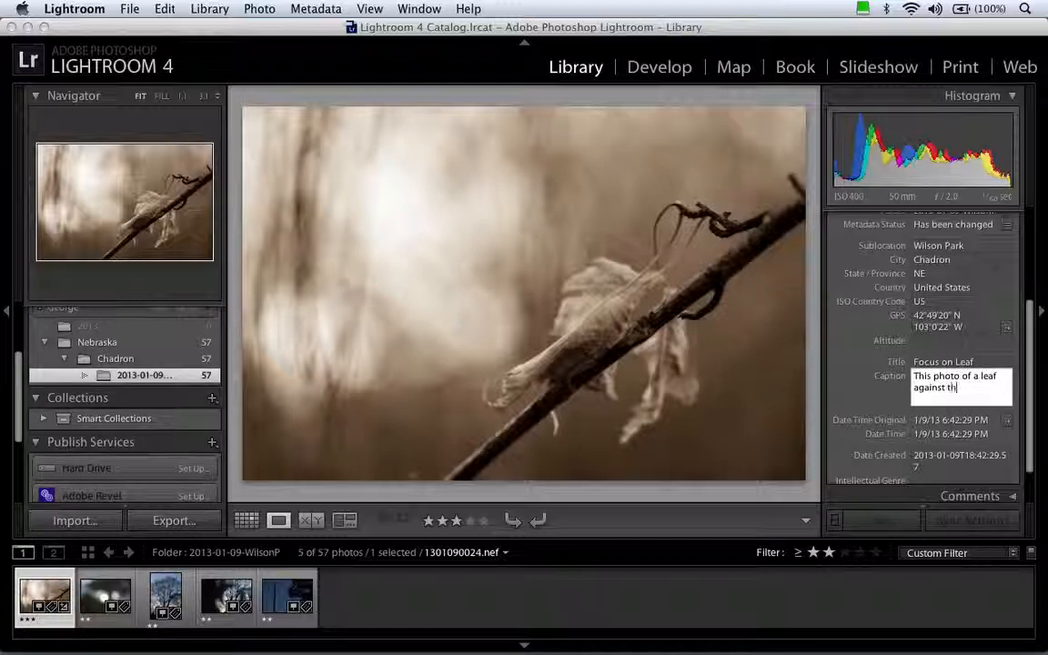
{"action": "type", "text": "e evening sky"}
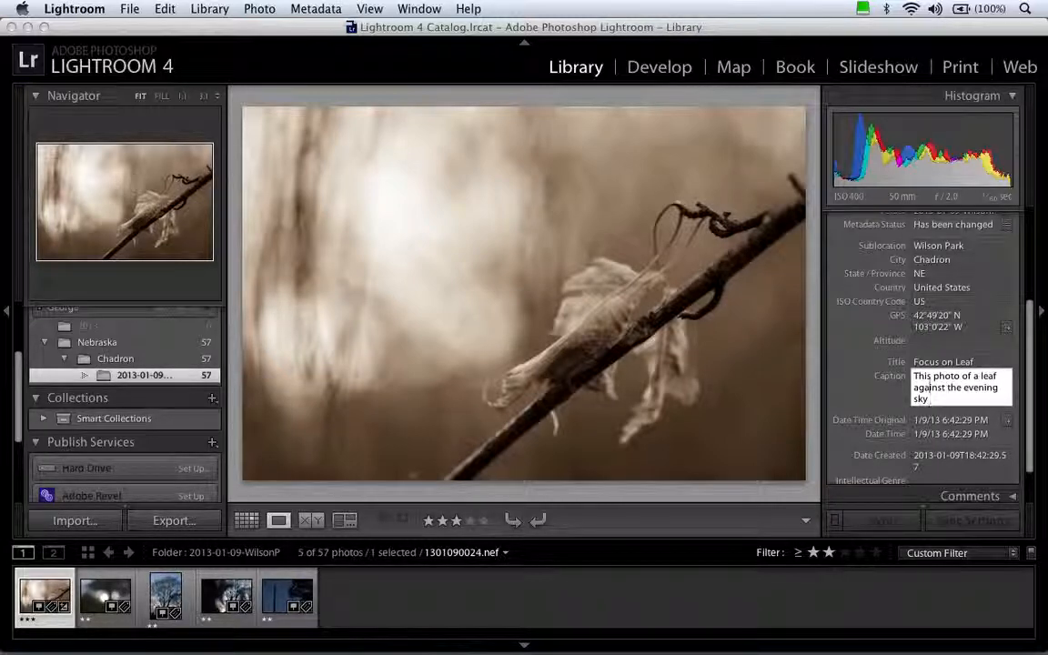
{"action": "type", "text": "is a"}
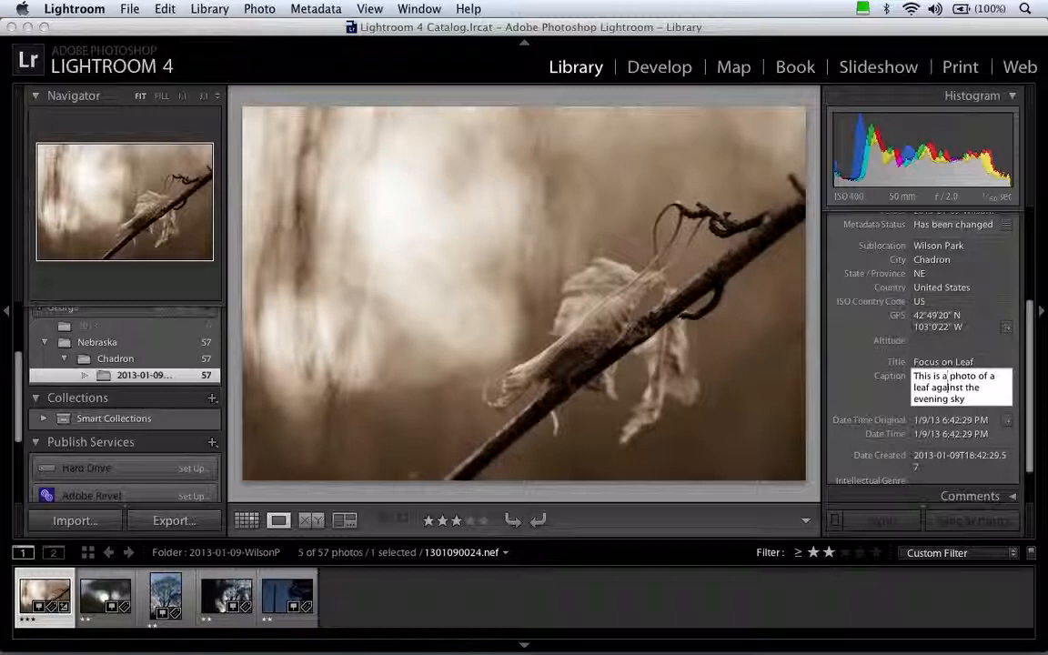
{"action": "key", "text": "Right"}
{"action": "key", "text": "Right"}
{"action": "key", "text": "Right"}
- Add to the caption: ". I want to showcase the contrast of light and dark, along with sharp and unsharp features."
{"action": "type", "text": ". I want to"}
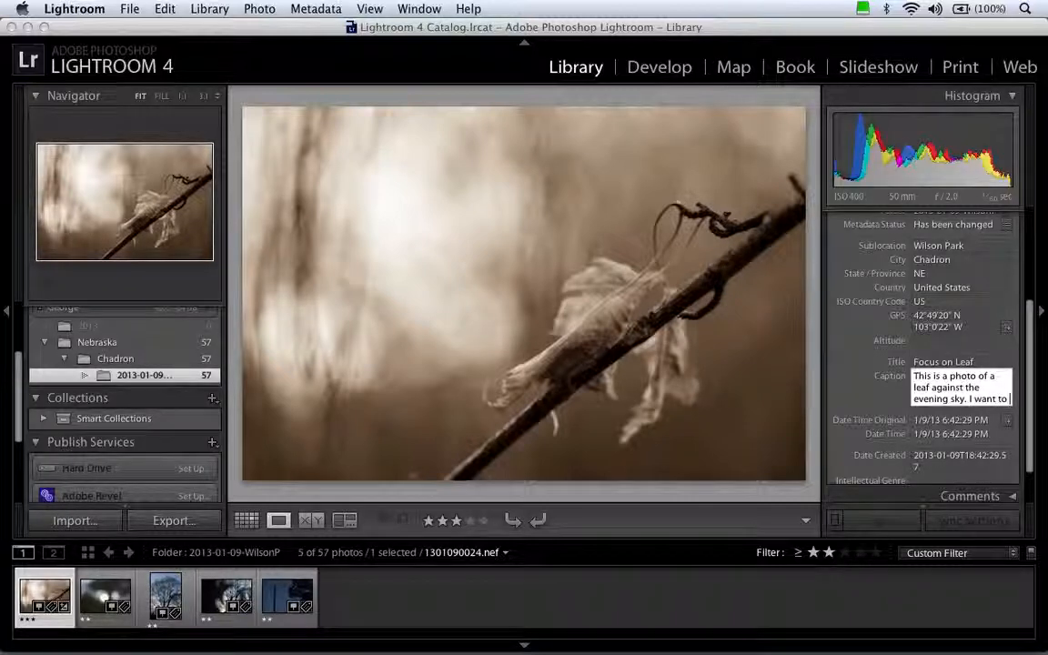
{"action": "type", "text": " showcase the"}
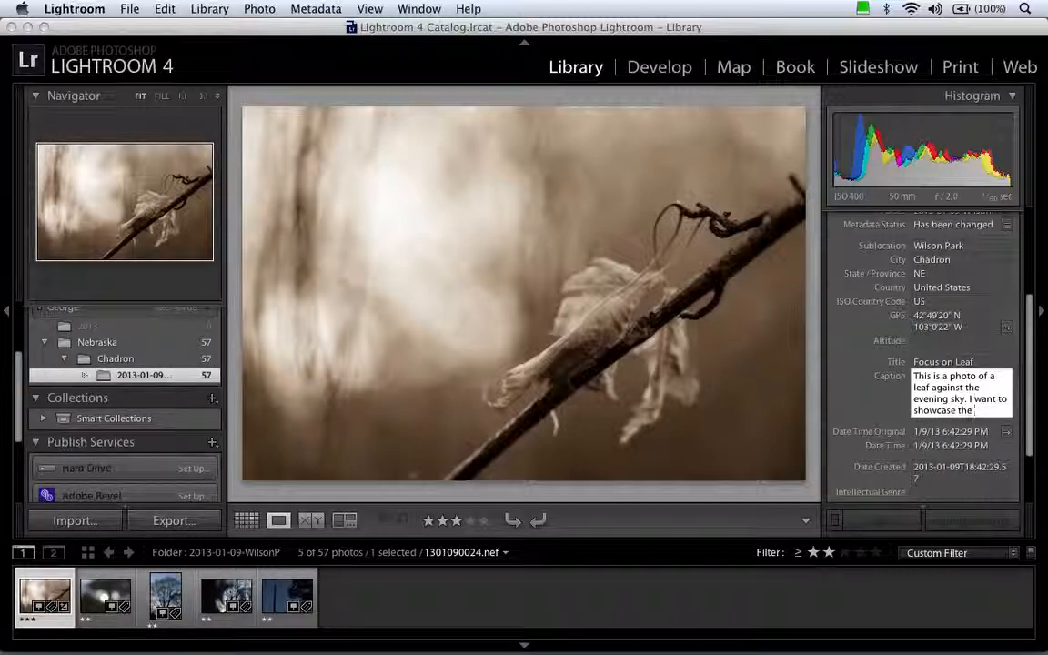
{"action": "type", "text": " contrast of light"}
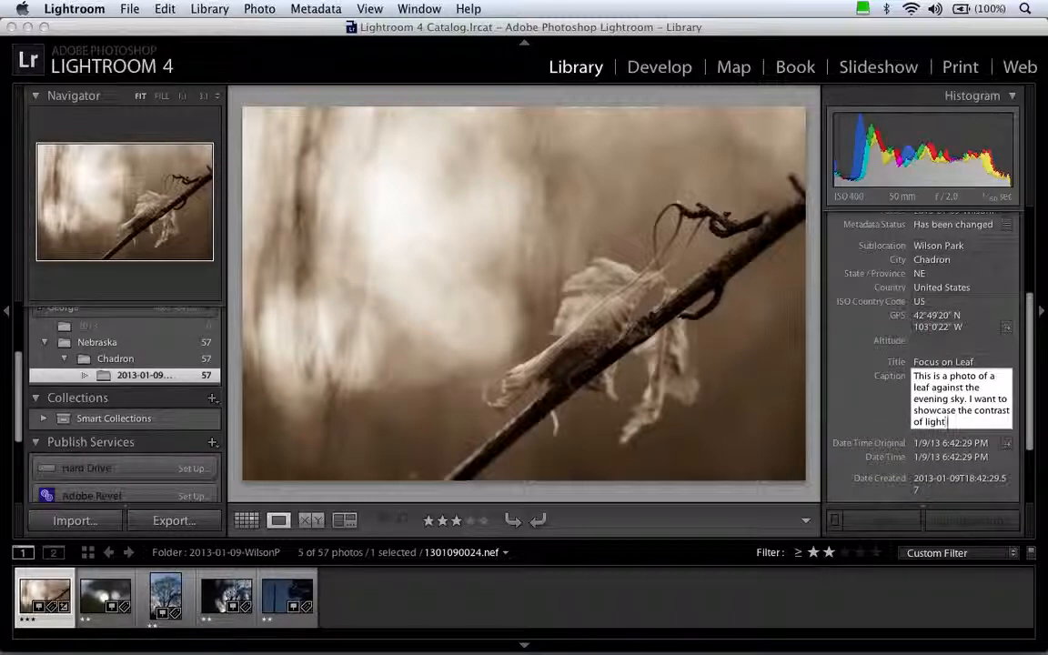
{"action": "type", "text": " and dark, along with "}
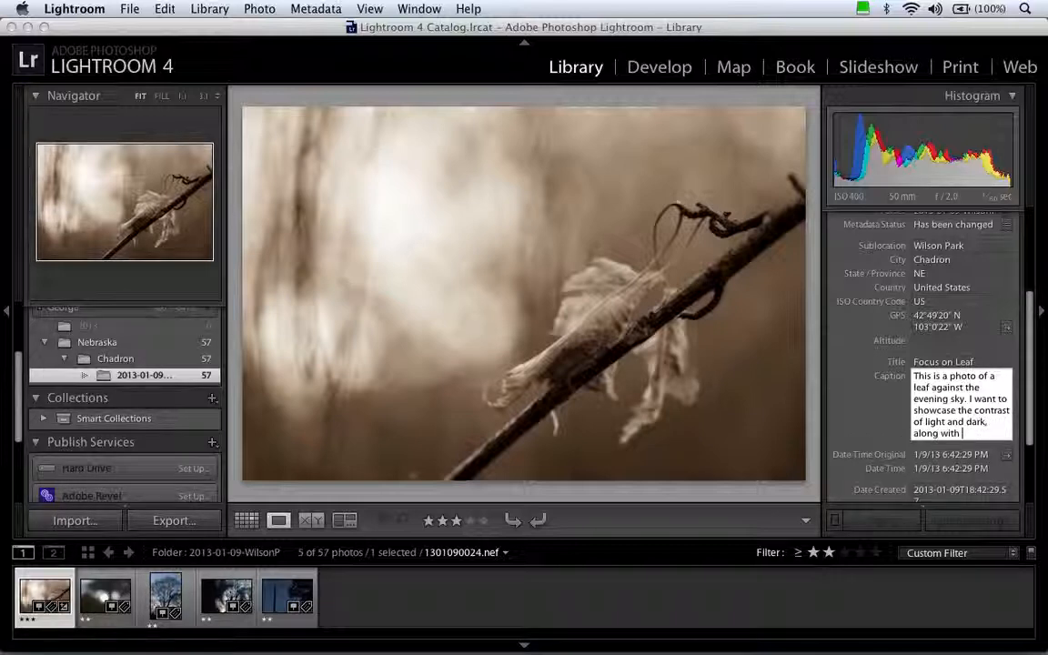
{"action": "type", "text": "sharp and unsharp features."}
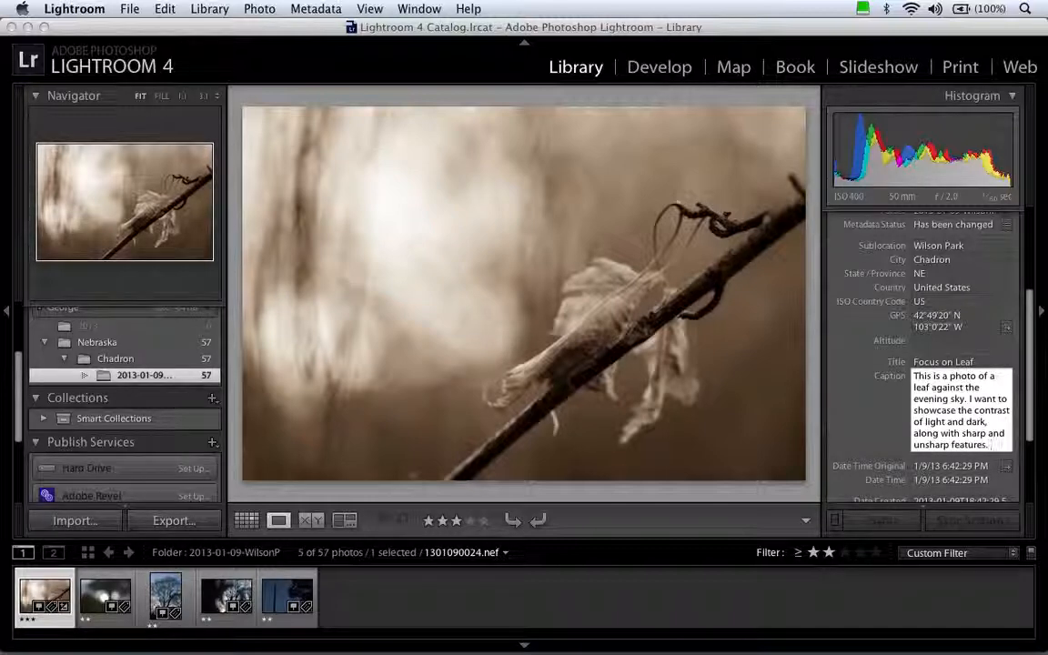
- Extend the caption: "I used a large aperture to reduce focus to just a pat of the leaf, and to create a blurry background."
{"action": "type", "text": " I used a lar"}
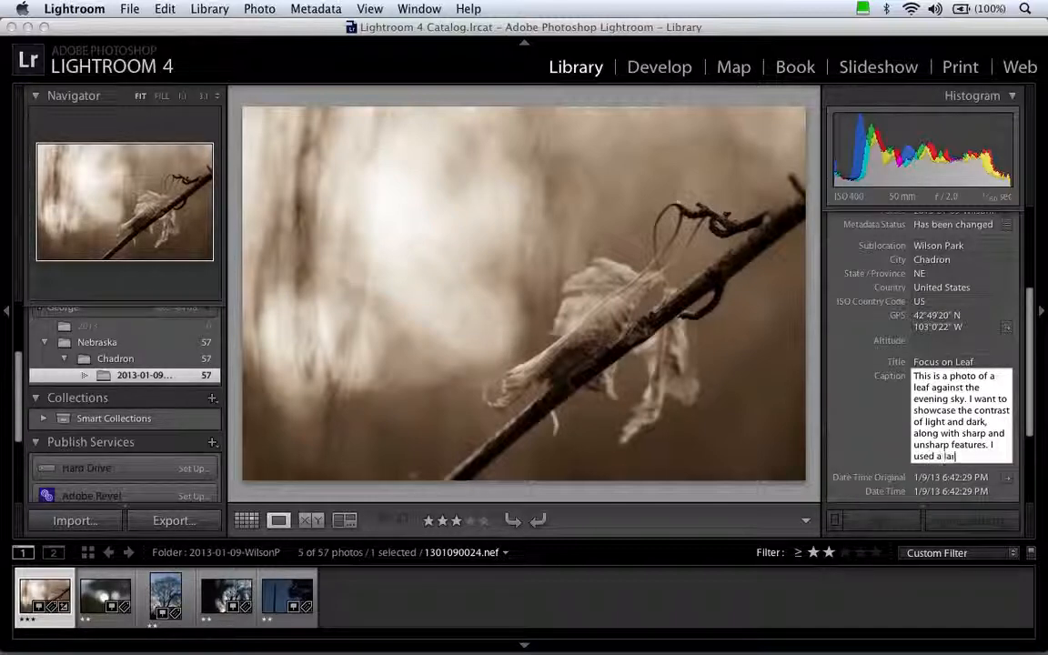
{"action": "type", "text": "ge aperture to "}
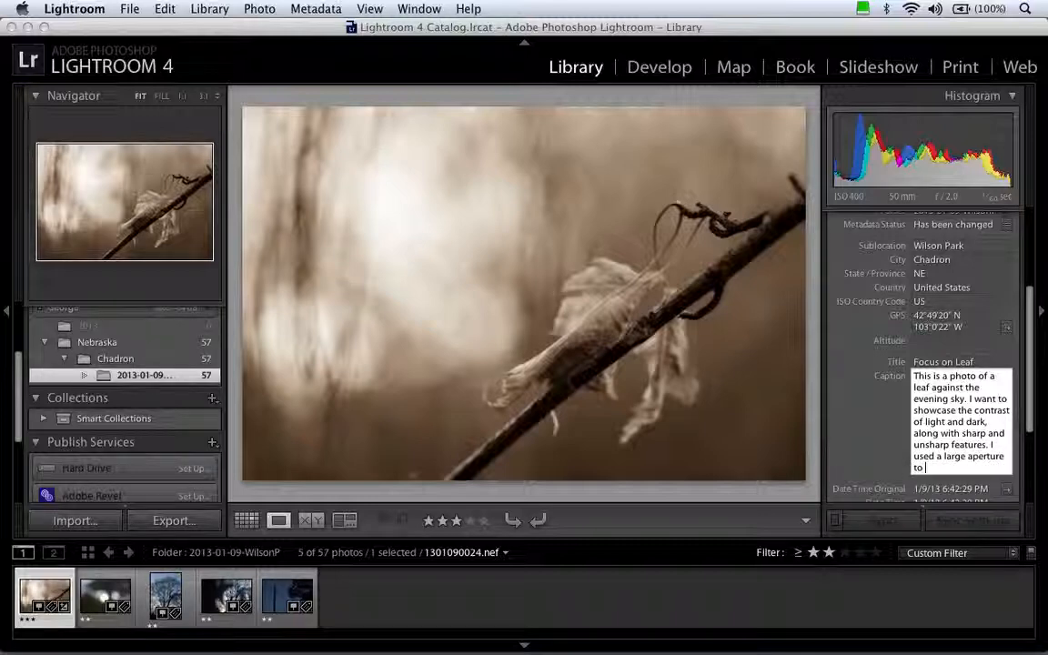
{"action": "type", "text": "reduce focu"}
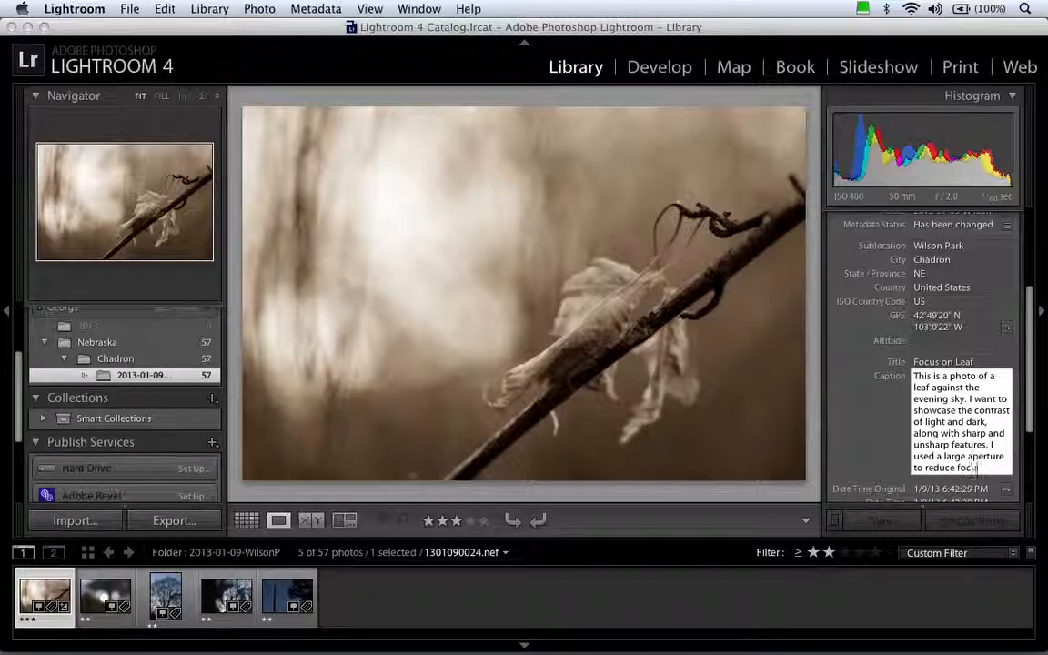
{"action": "type", "text": "s to just a pat of"}
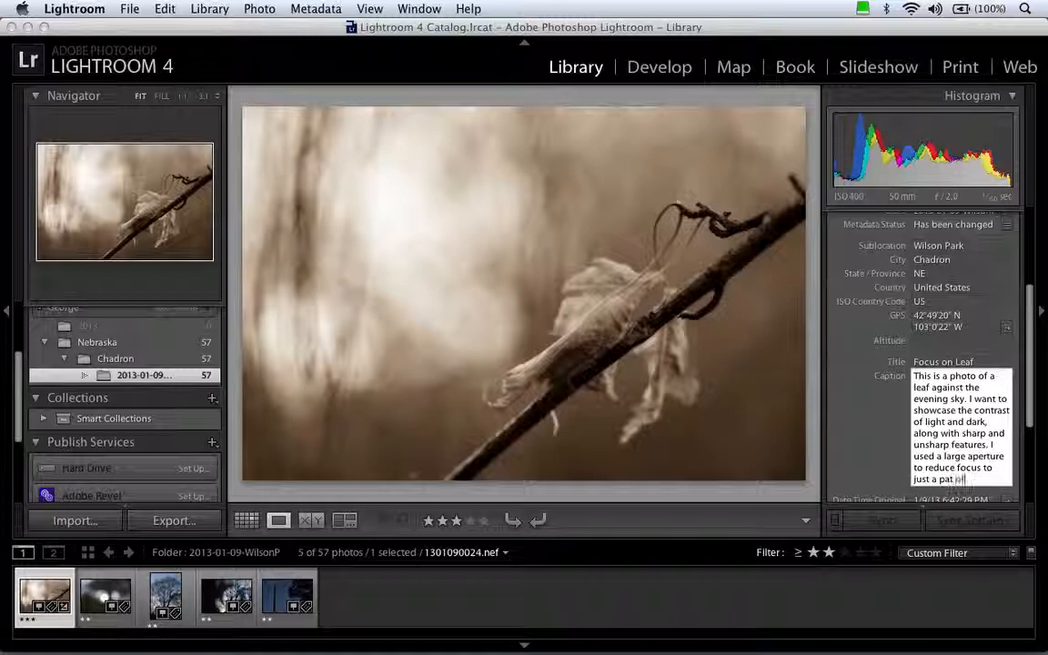
{"action": "type", "text": " the leaf, and to "}
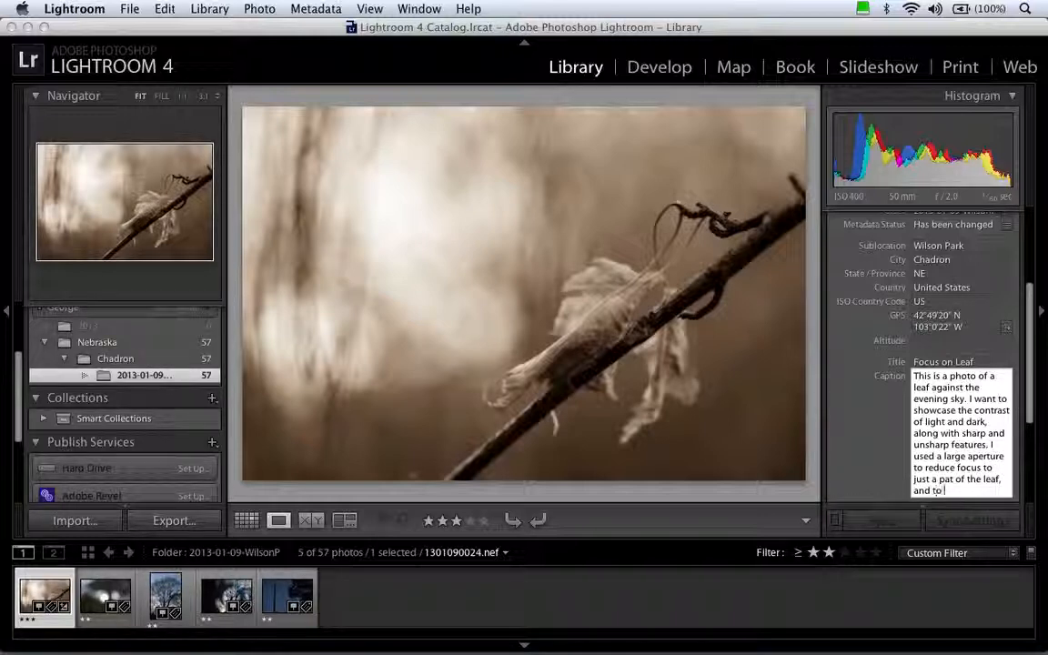
{"action": "type", "text": "create a blurry background"}
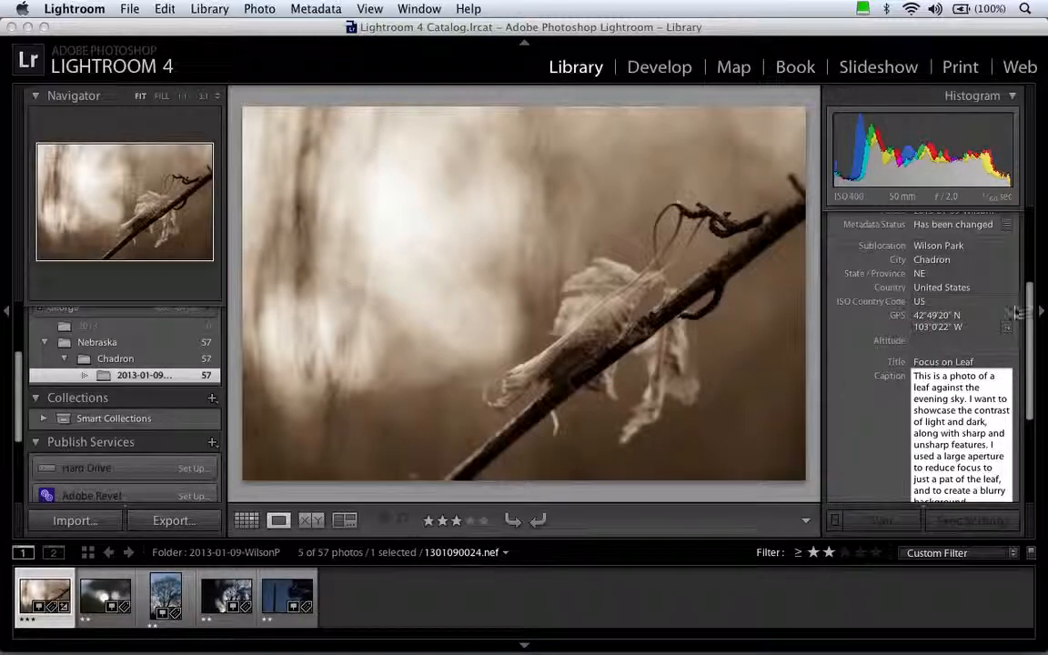
- Add to the caption: "In Lightroom, I used a sepia preset and fine-tuned it with the quick develop settings to add some contrast and clarity. This is"
{"action": "left_click_drag", "start_coordinate": [1030, 298], "coordinate": [1031, 372]}
{"action": "left_click", "coordinate": [990, 344]}
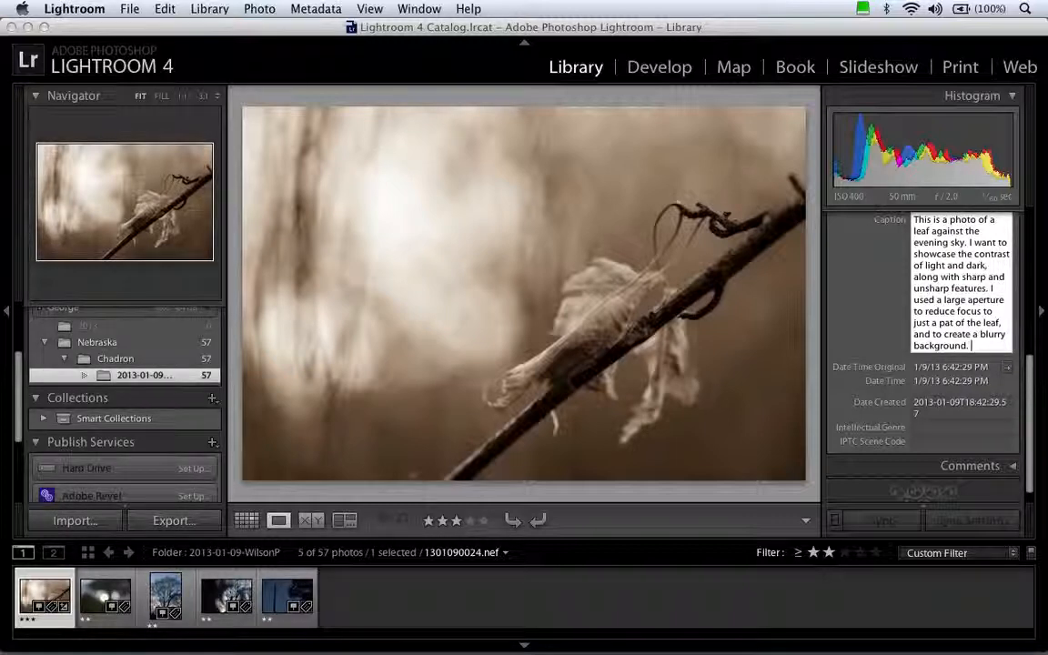
{"action": "type", "text": "In Lightroom, "}
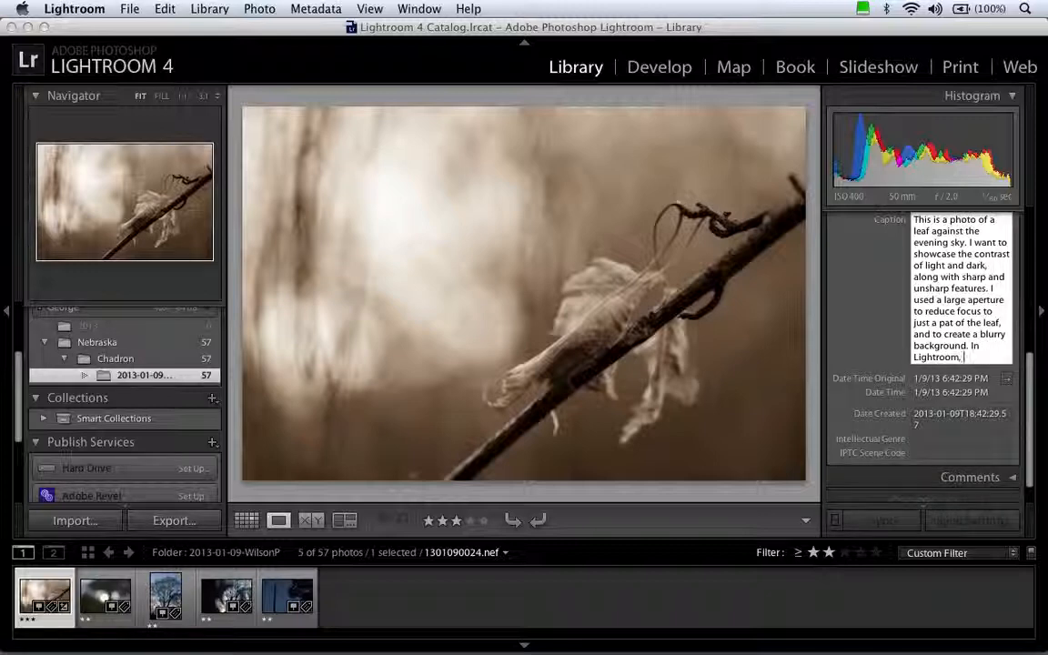
{"action": "type", "text": "I used"}
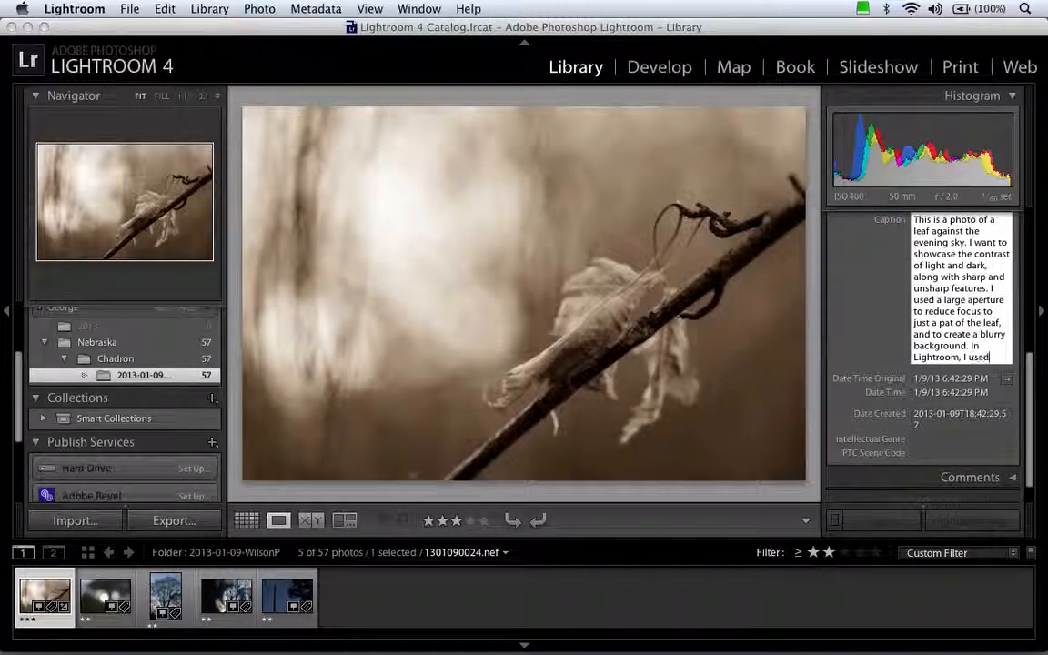
{"action": "type", "text": " a se"}
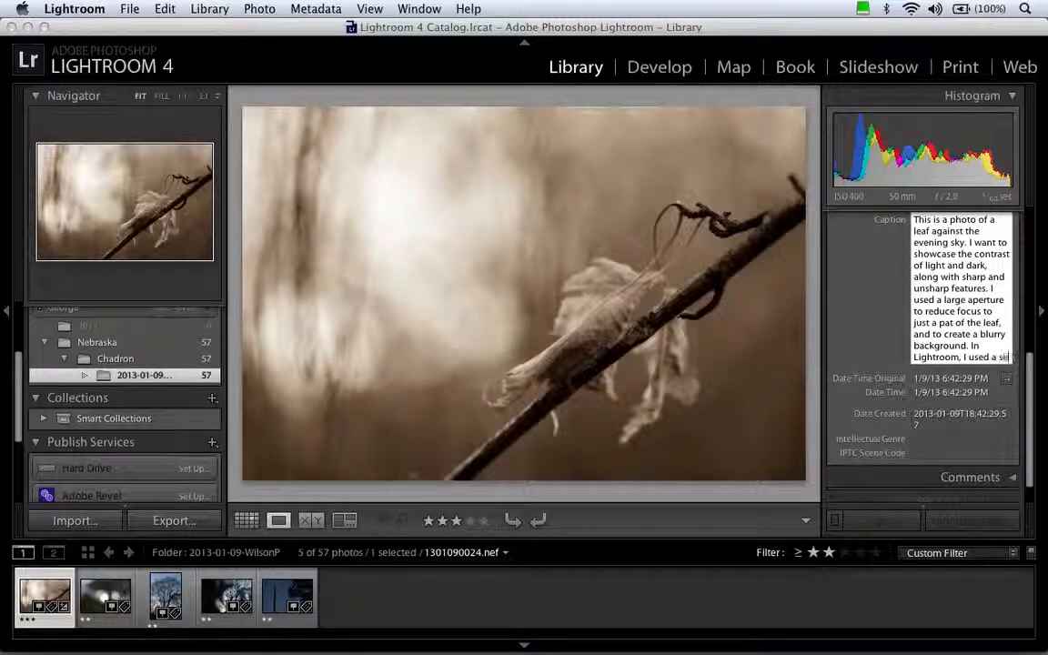
{"action": "type", "text": "pia preset and"}
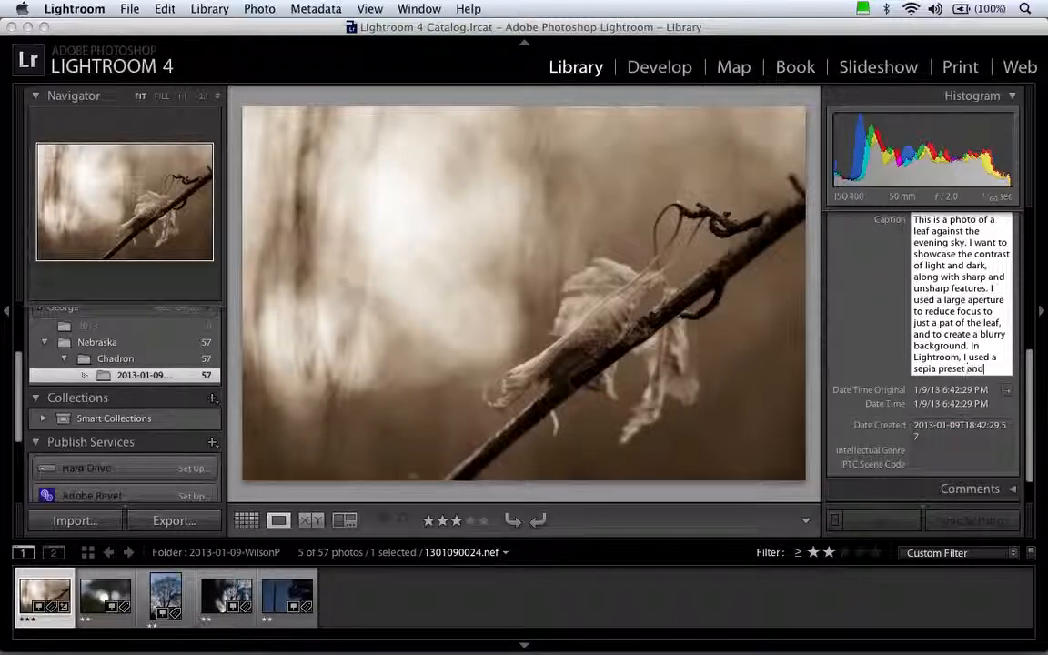
{"action": "type", "text": " fine-tuned it with the q"}
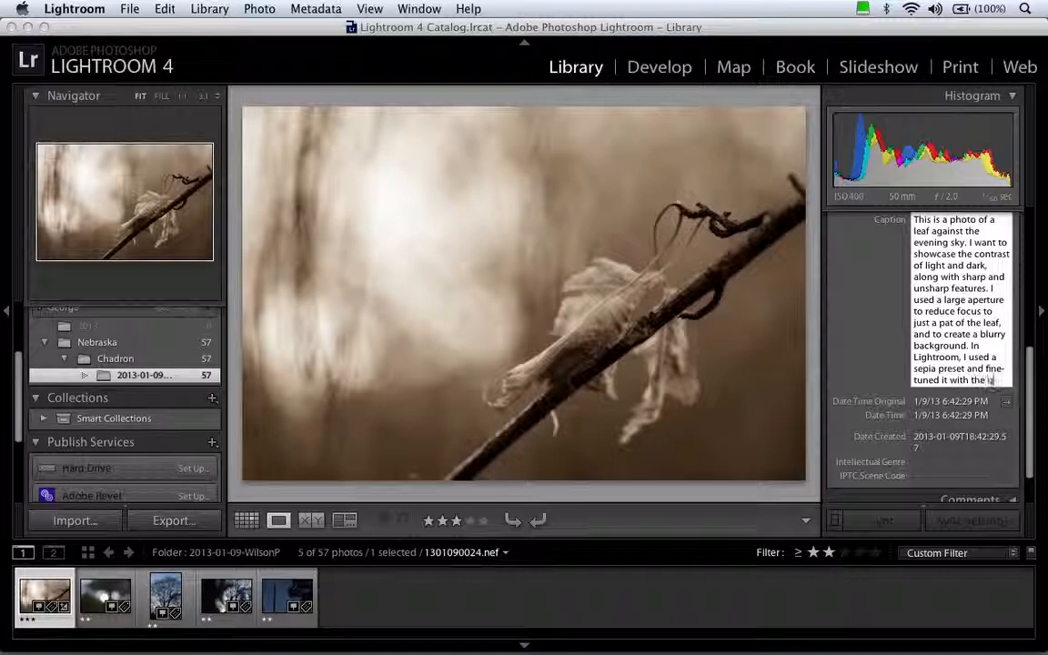
{"action": "type", "text": "uick d"}
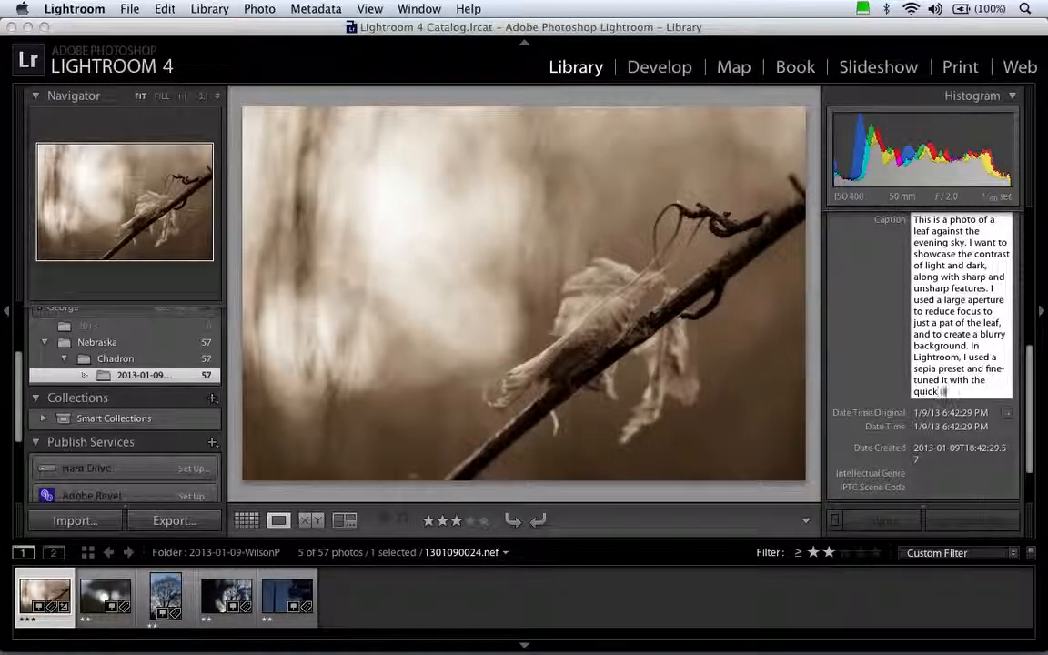
{"action": "type", "text": "evelop setting"}
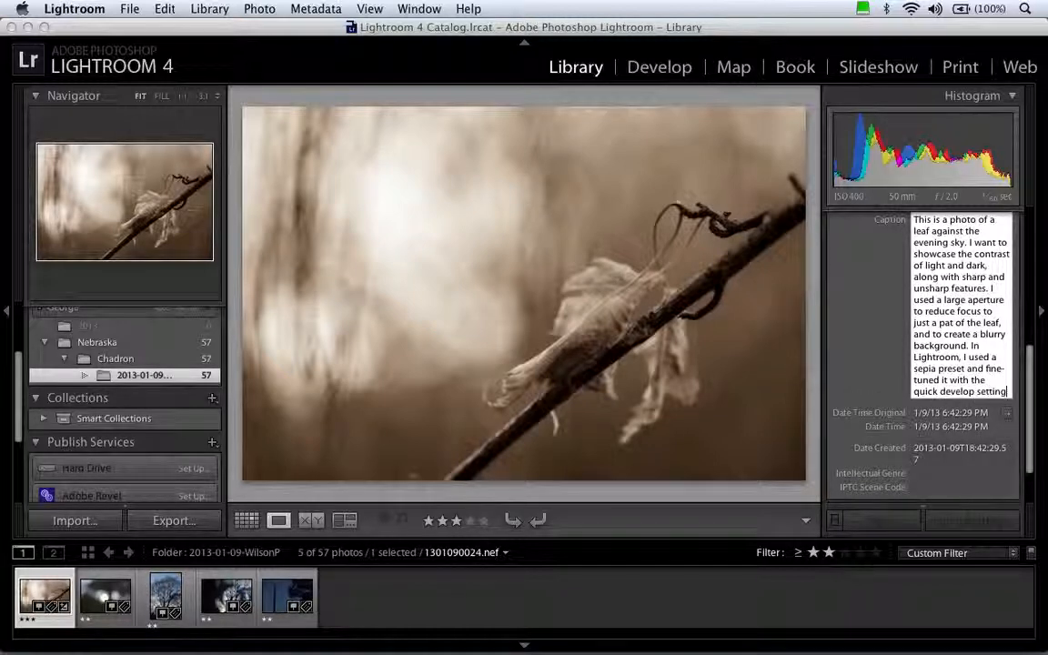
{"action": "type", "text": "s to add some conti"}
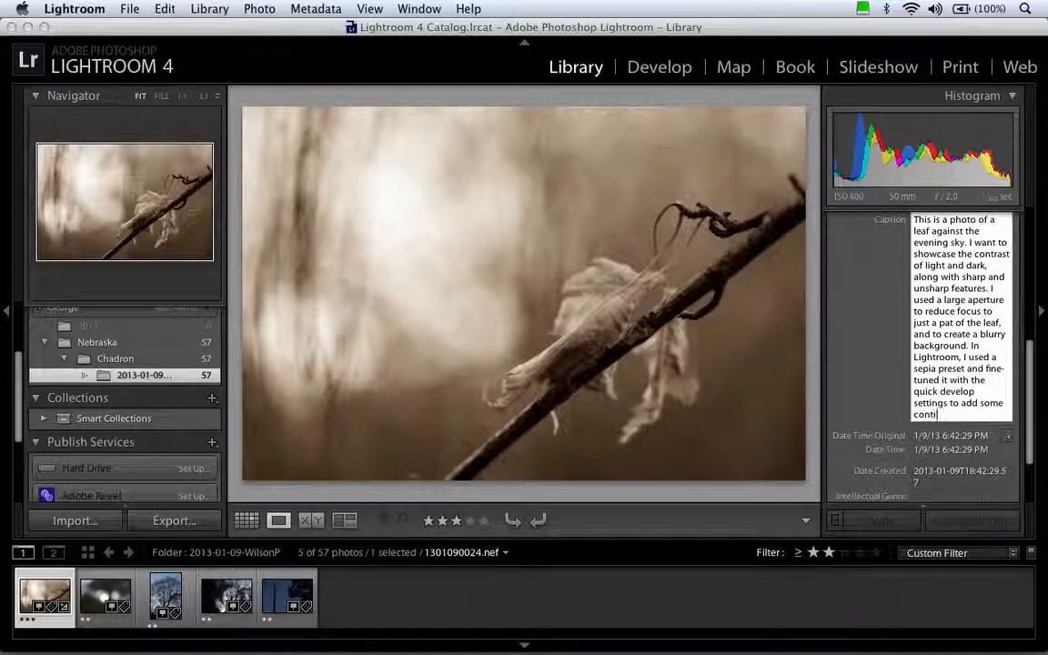
{"action": "type", "text": "ast and clarity. This is"}
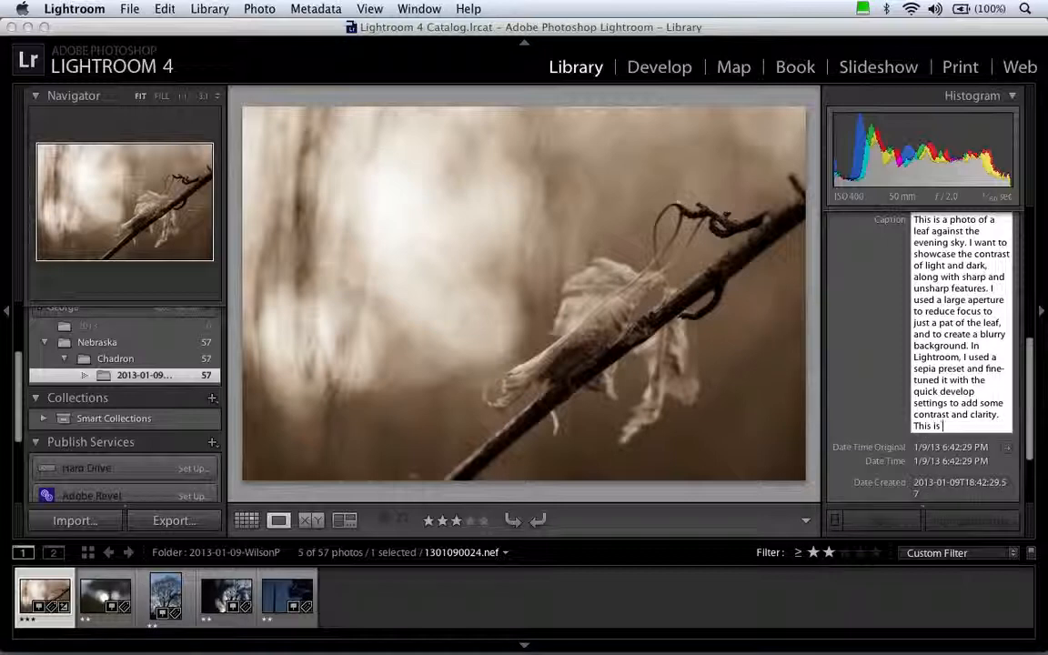
- Finish the caption's last sentence with "not cropped; the balance between the detailed areas and soft areas works as is." and commit it
{"action": "type", "text": " not cropped"}
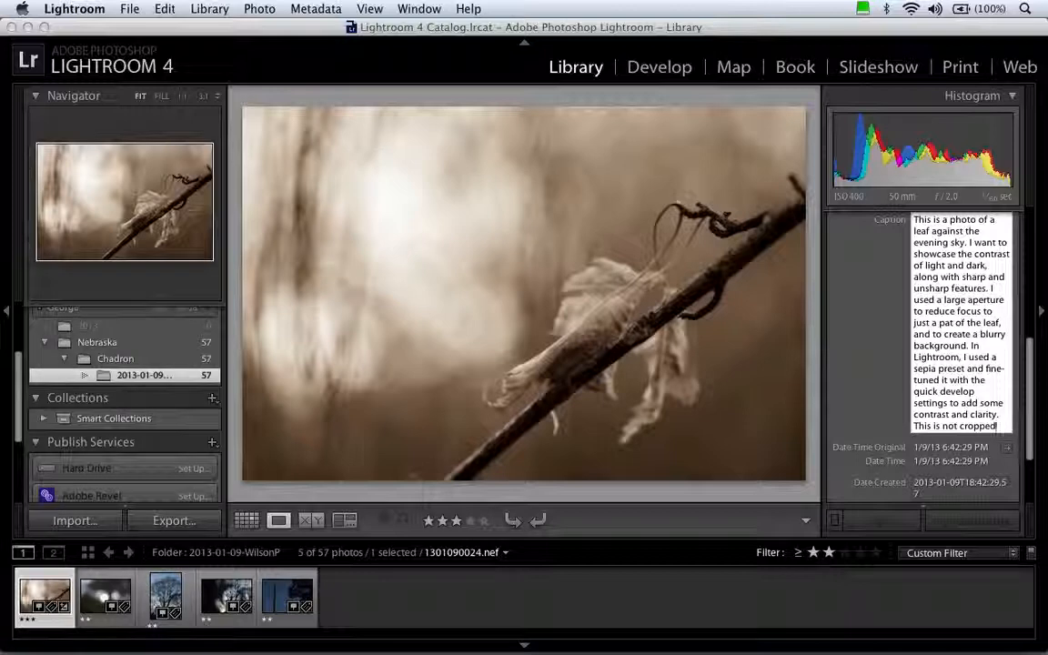
{"action": "type", "text": "; the balan"}
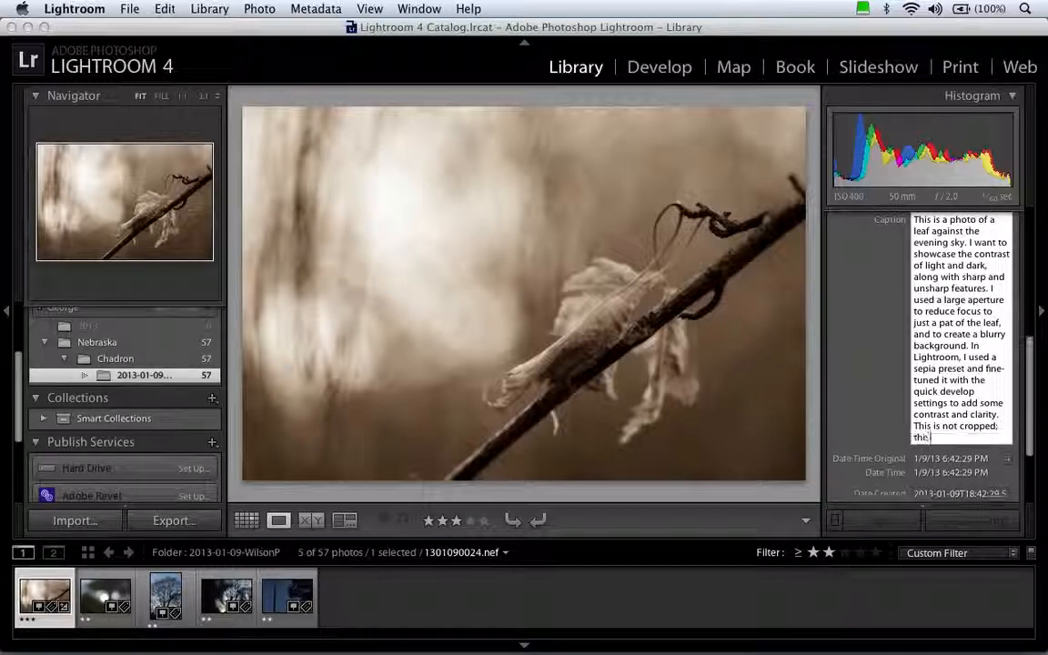
{"action": "type", "text": "ce "}
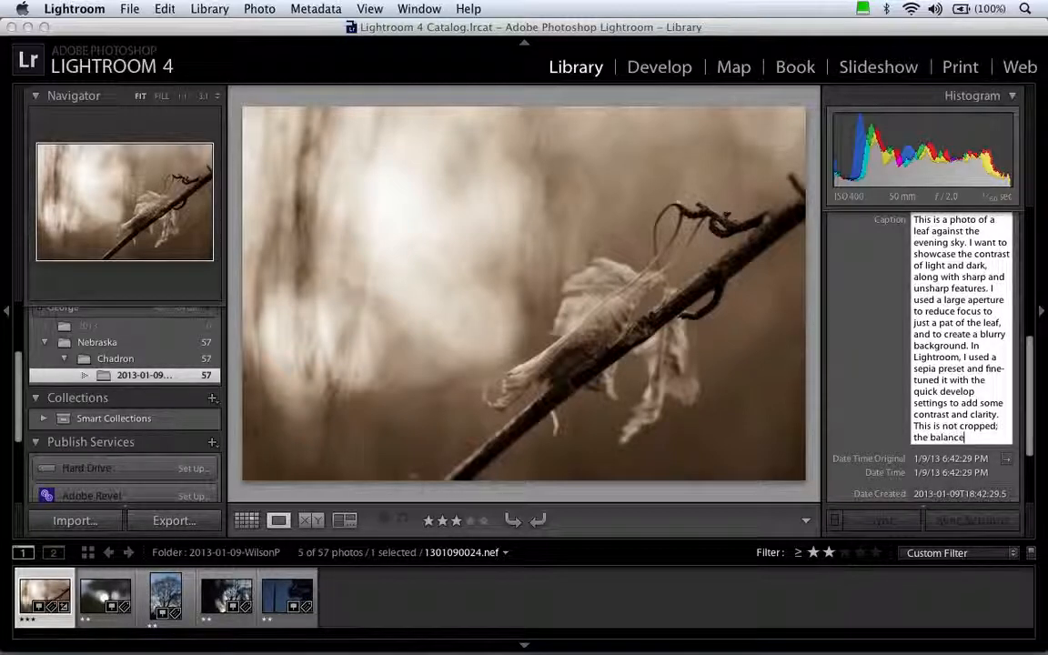
{"action": "type", "text": "between the detailed"}
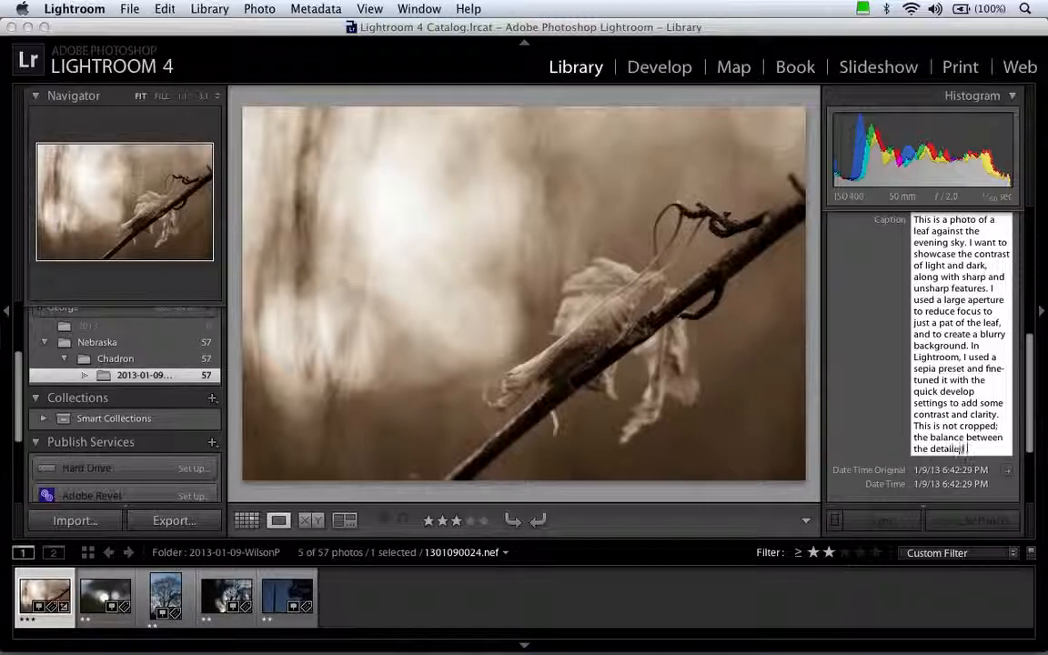
{"action": "type", "text": " areas, and"}
{"action": "type", "text": " soft areas works"}
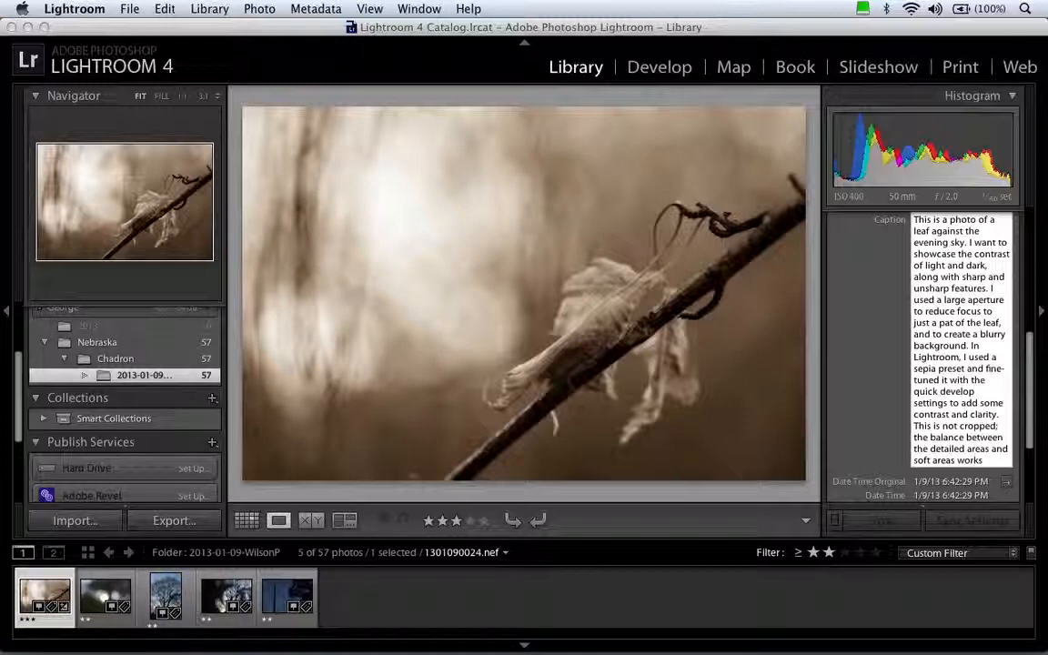
{"action": "type", "text": "."}
{"action": "key", "text": "Return"}
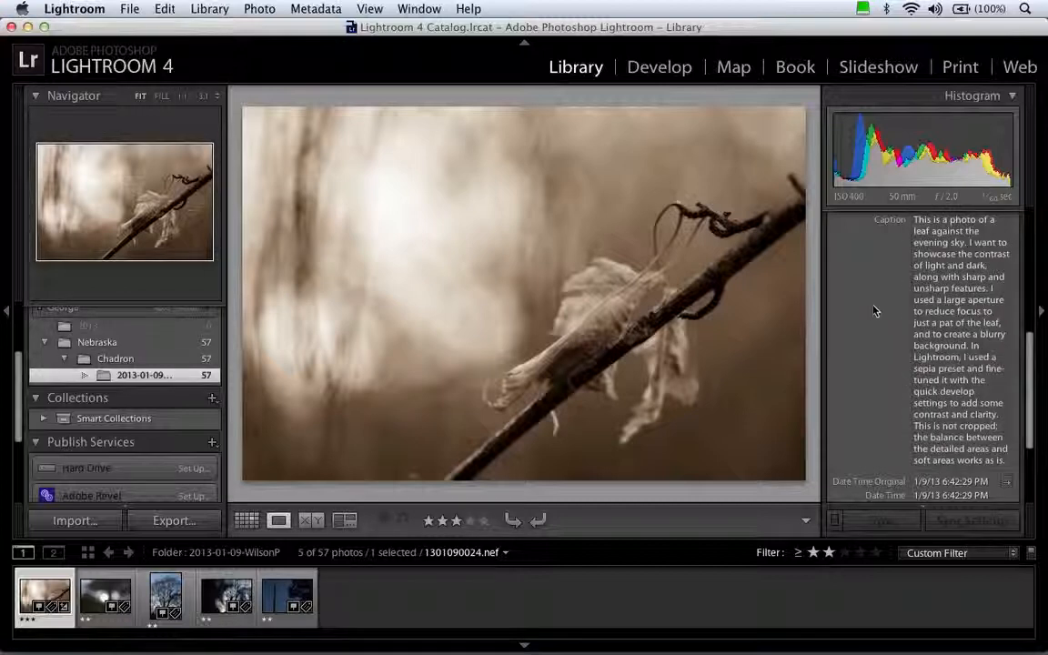
- Collapse the photo's Metadata section and bring the full list of Publish Services into view
{"action": "mouse_move", "coordinate": [1032, 356]}
{"action": "left_mouse_down"}
{"action": "mouse_move", "coordinate": [1033, 337]}
{"action": "mouse_move", "coordinate": [1034, 355]}
{"action": "left_mouse_up"}
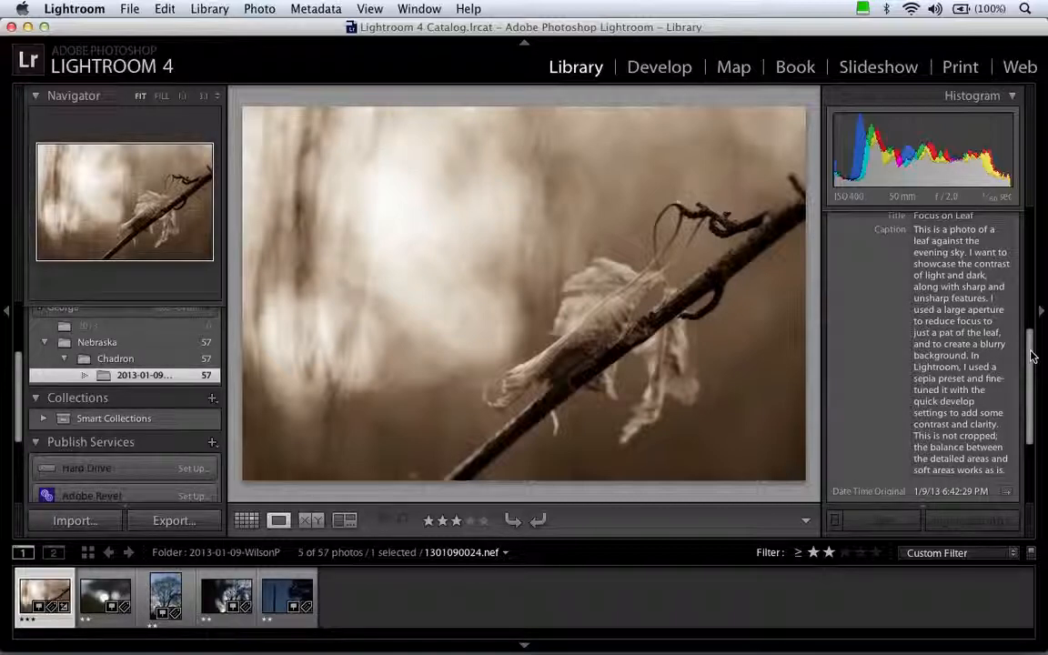
{"action": "left_click_drag", "start_coordinate": [1032, 356], "coordinate": [1021, 273]}
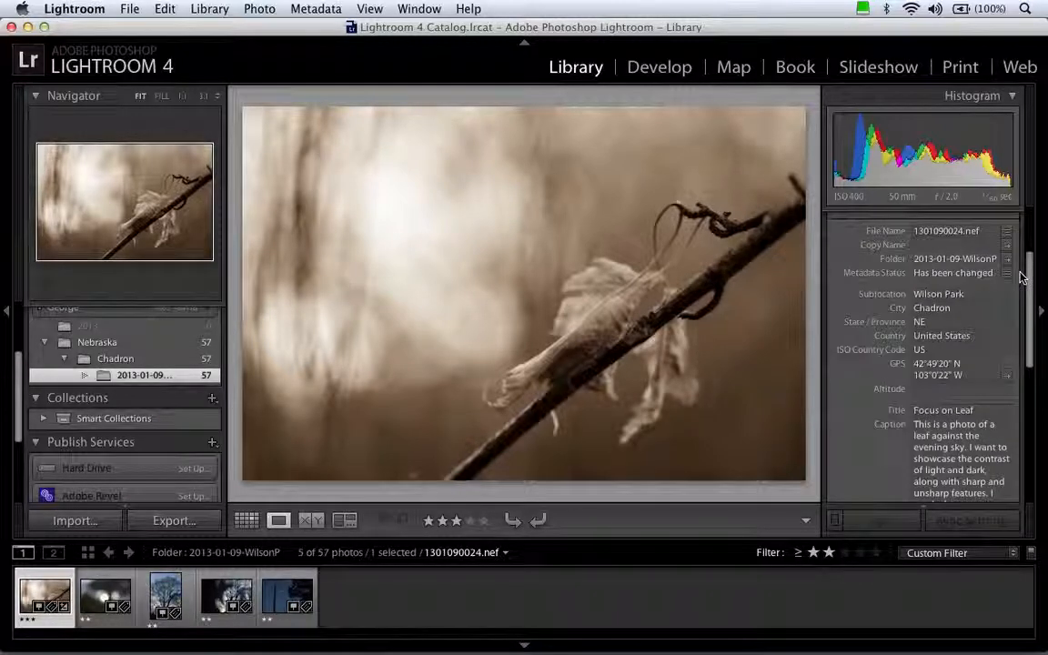
{"action": "left_click_drag", "start_coordinate": [1032, 332], "coordinate": [1027, 278]}
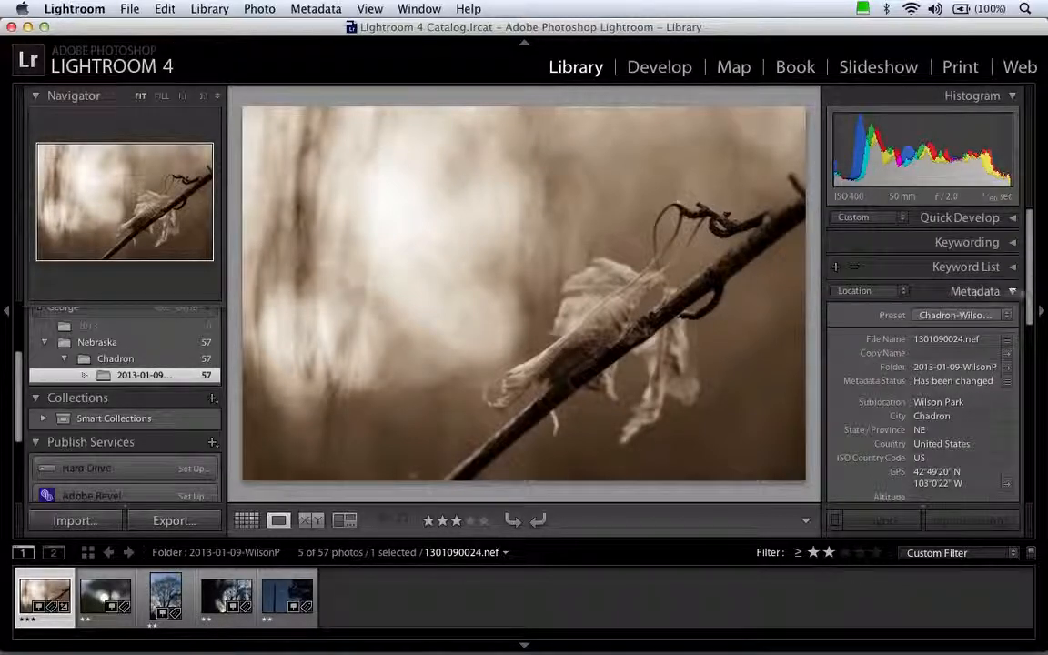
{"action": "left_click", "coordinate": [1013, 291]}
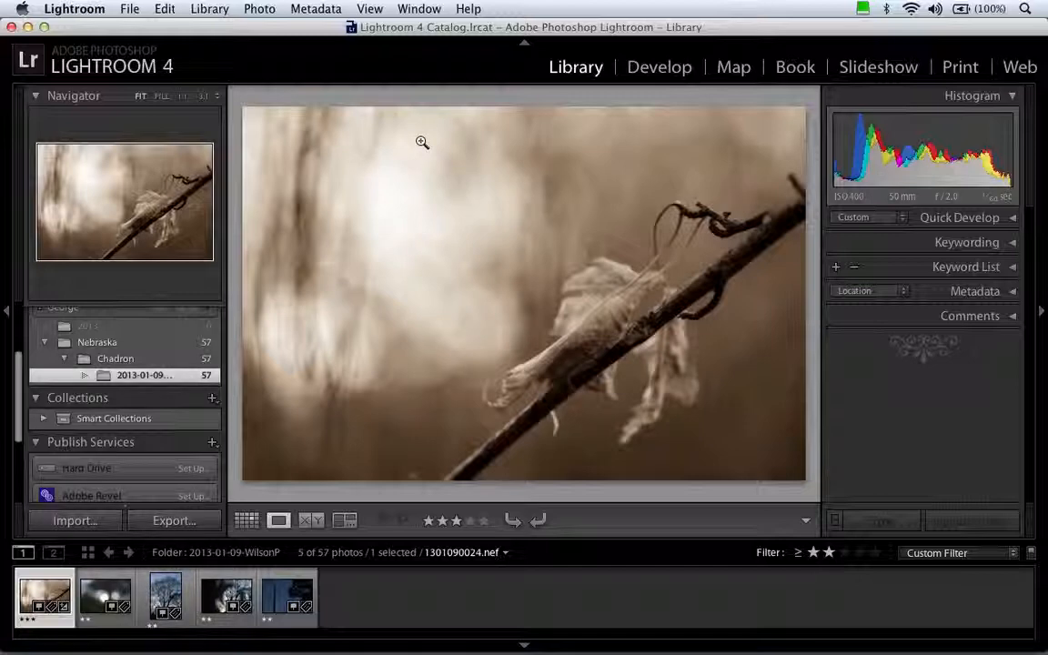
{"action": "scroll", "coordinate": [164, 459], "scroll_direction": "down", "scroll_amount": 3}
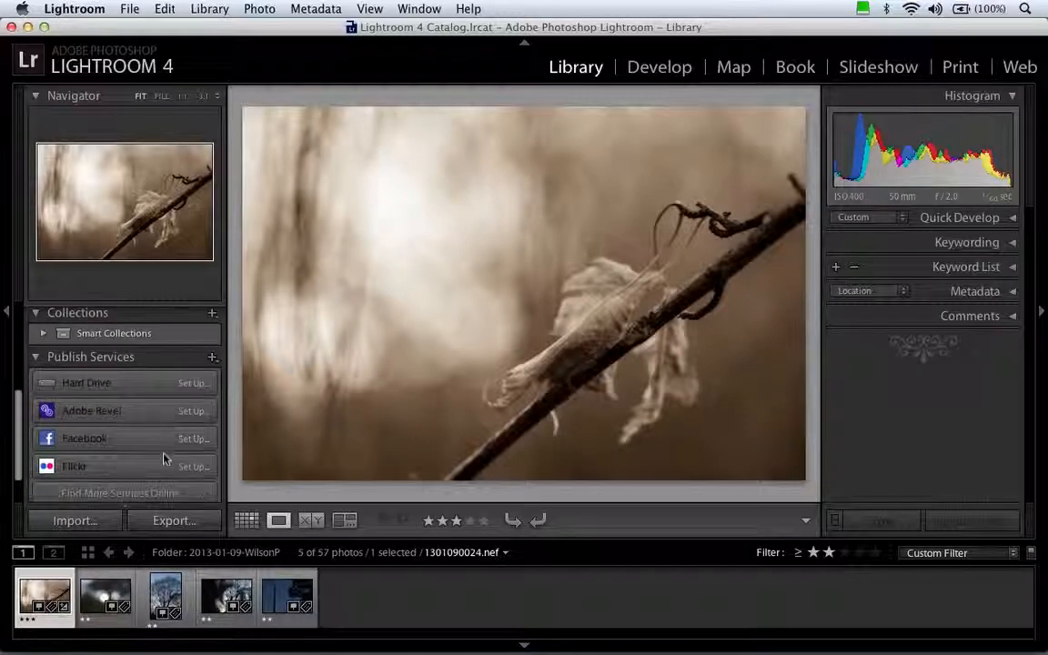
{"action": "scroll", "coordinate": [140, 373], "scroll_direction": "down", "scroll_amount": 1}
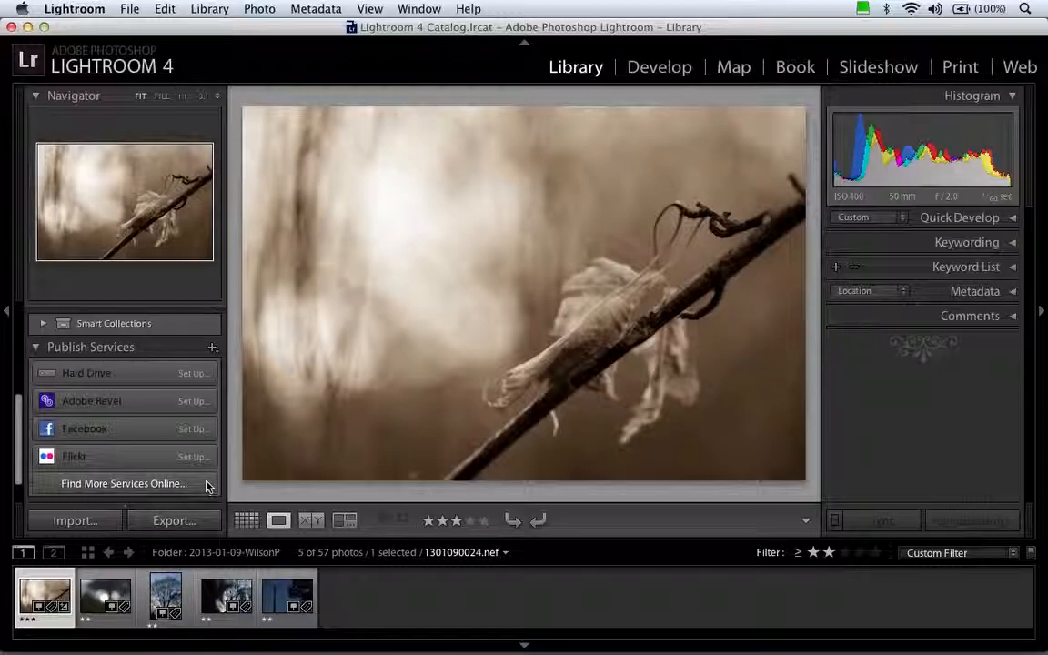
- Open the export settings for the leaf photo and set the exported file to stack below the original
{"action": "left_click", "coordinate": [129, 8]}
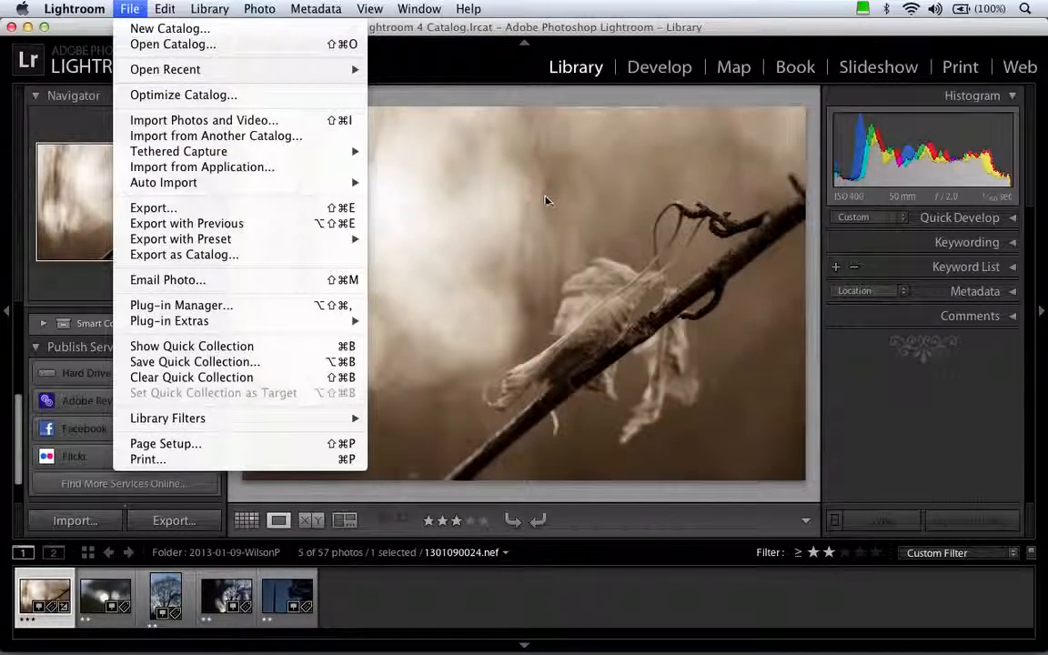
{"action": "left_click", "coordinate": [257, 209]}
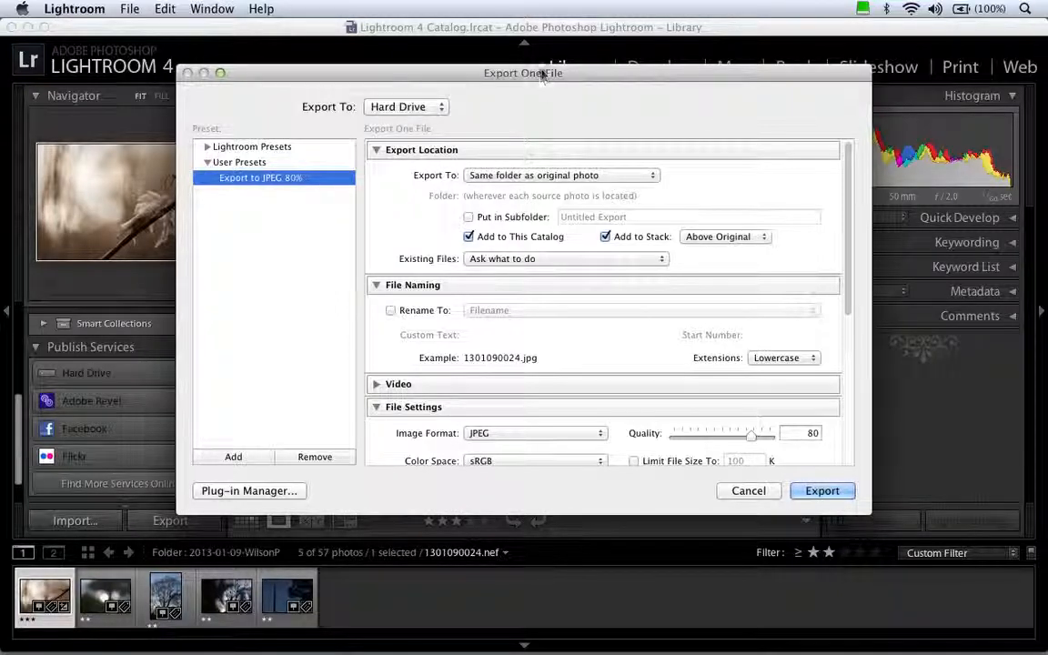
{"action": "left_click_drag", "start_coordinate": [542, 73], "coordinate": [536, 46]}
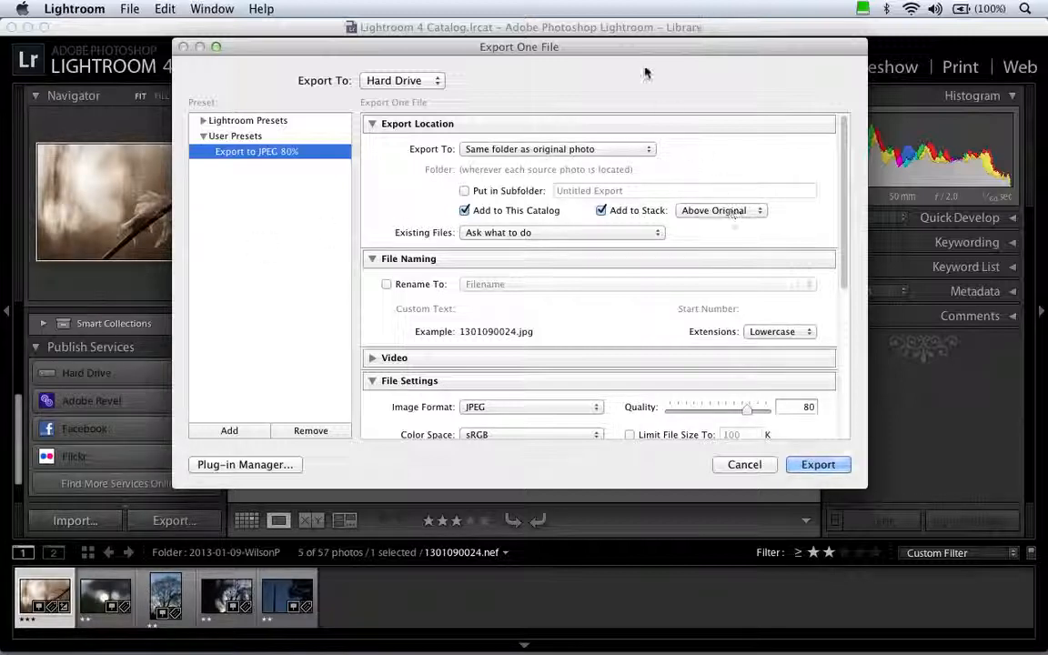
{"action": "mouse_move", "coordinate": [638, 47]}
{"action": "left_mouse_down"}
{"action": "mouse_move", "coordinate": [637, 351]}
{"action": "mouse_move", "coordinate": [636, 54]}
{"action": "left_mouse_up"}
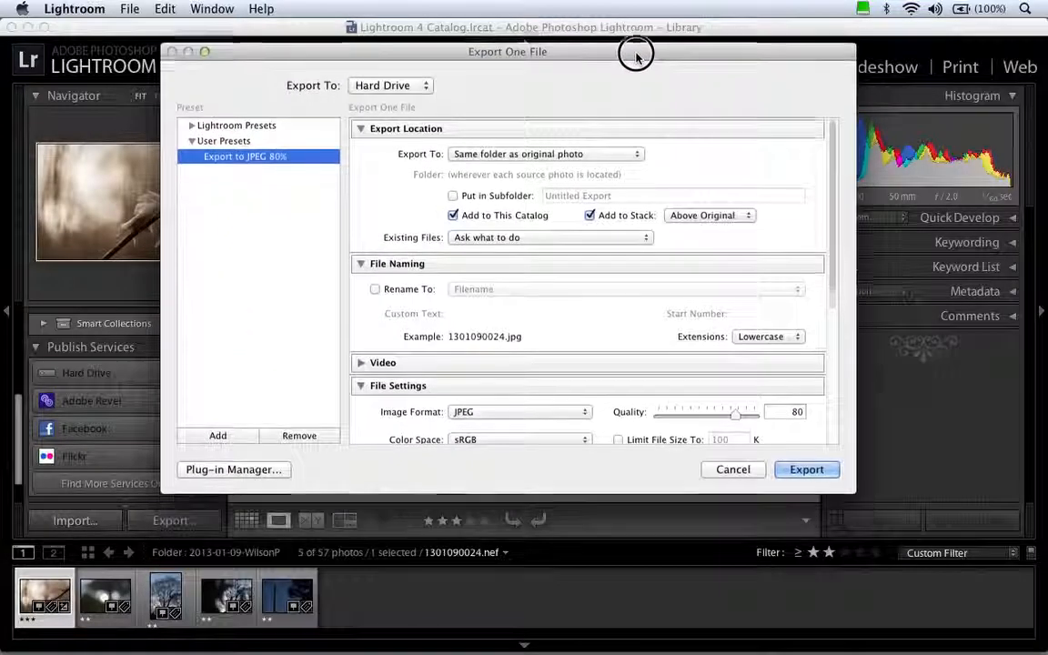
{"action": "left_click", "coordinate": [709, 212]}
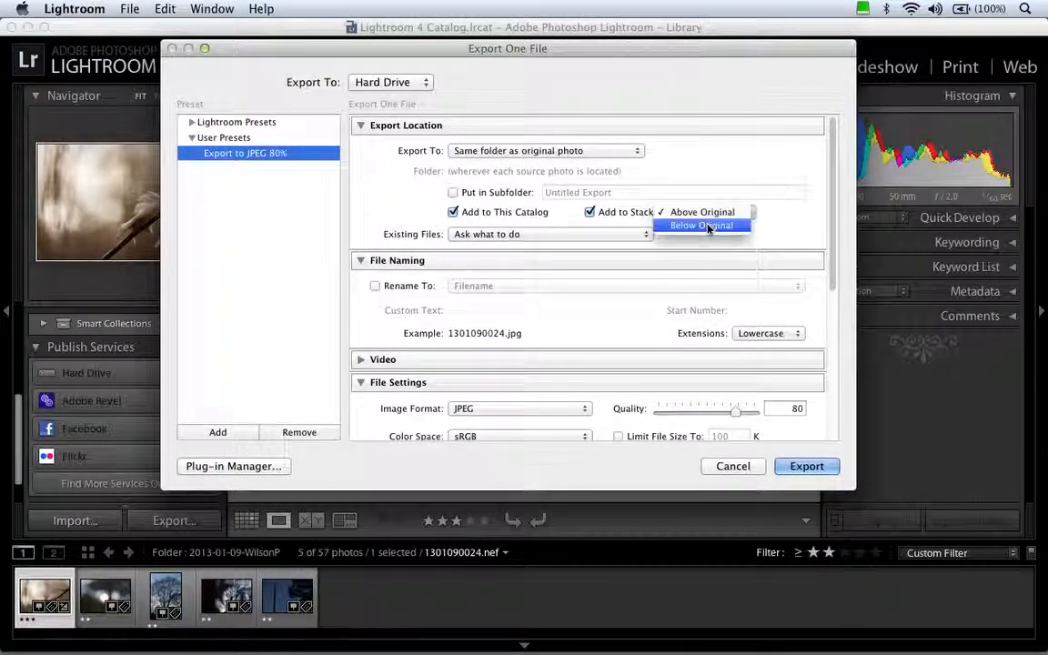
{"action": "left_click", "coordinate": [709, 227]}
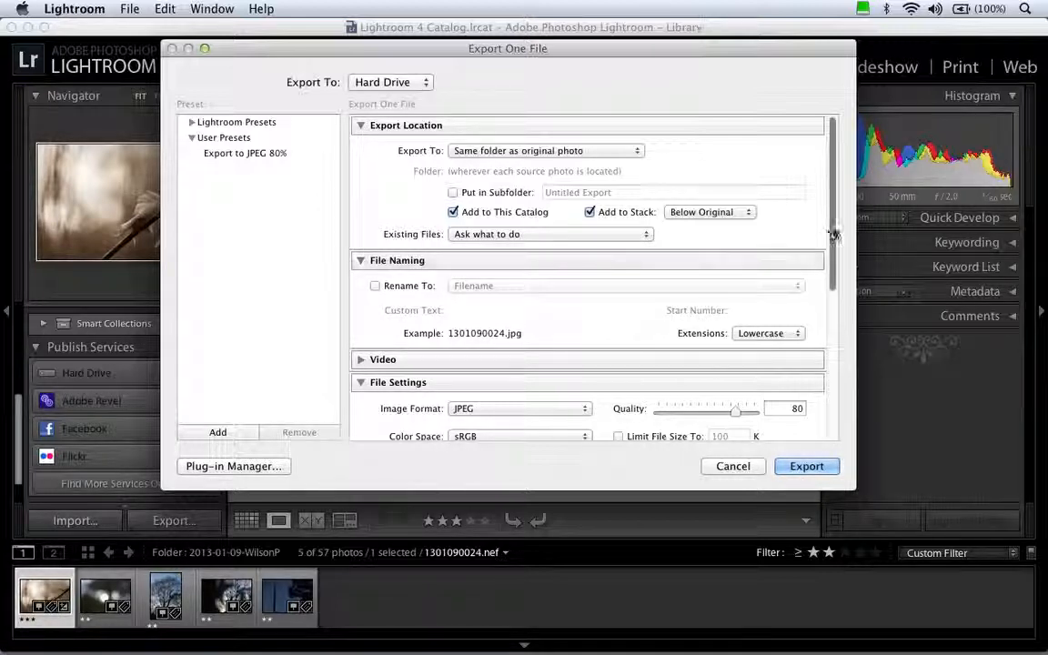
- Enable renaming of the exported file and edit the Filename template so that "-edit" follows the filename
{"action": "scroll", "coordinate": [833, 241], "scroll_direction": "down", "scroll_amount": 4}
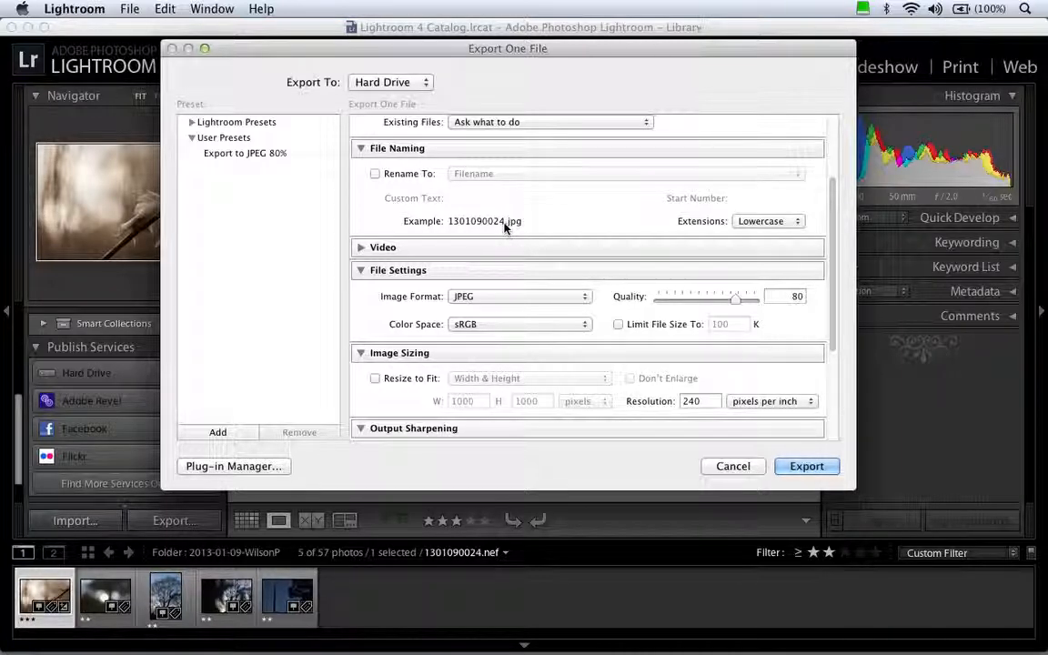
{"action": "left_click", "coordinate": [376, 174]}
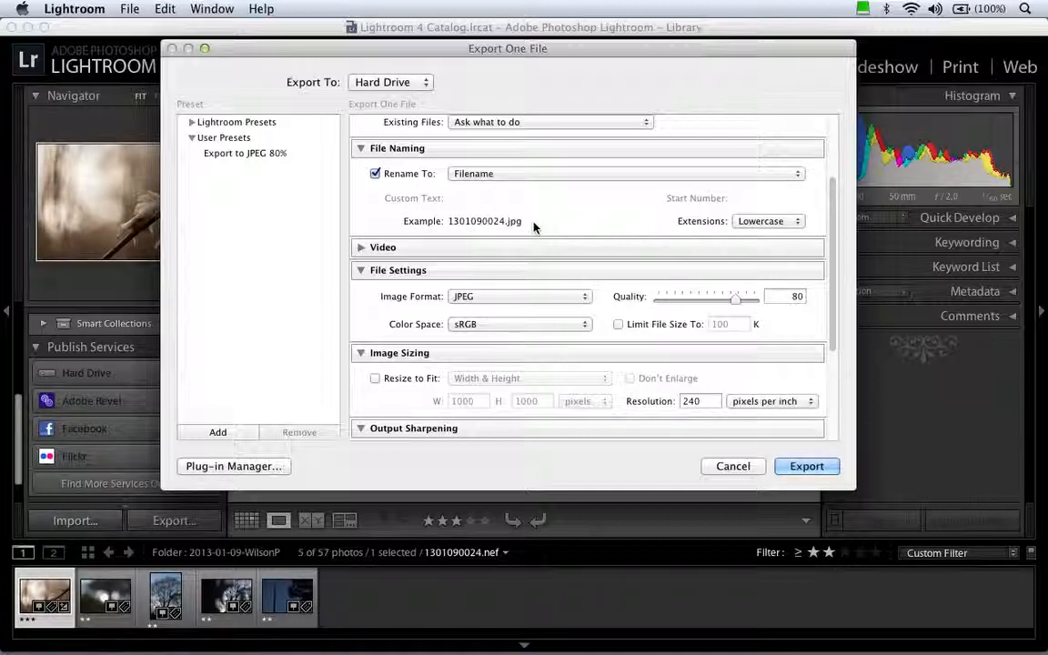
{"action": "left_click", "coordinate": [497, 174]}
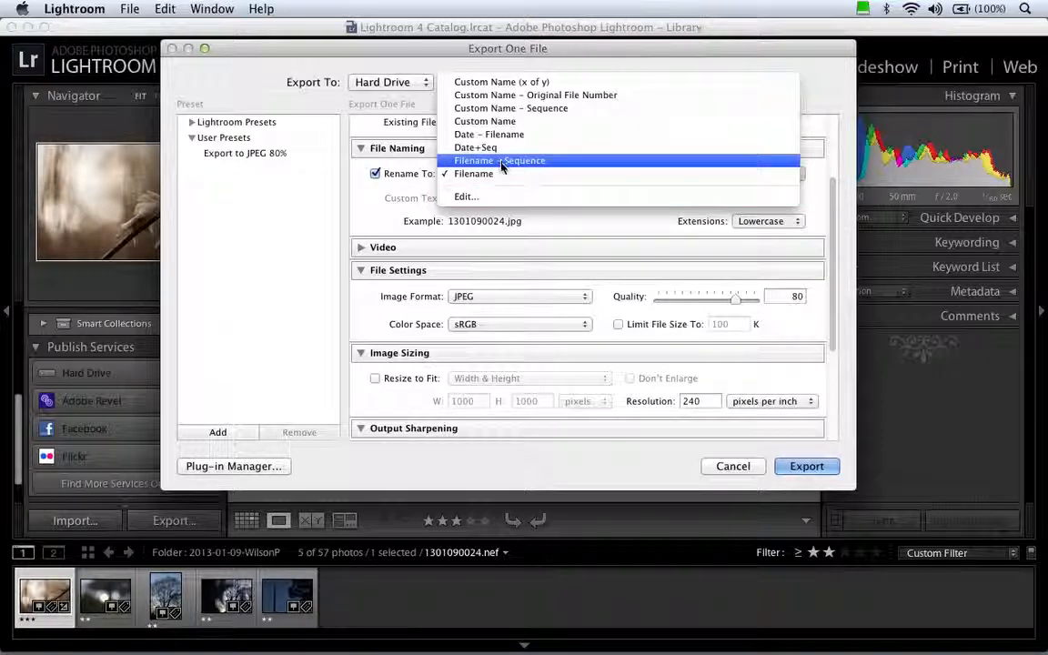
{"action": "left_click", "coordinate": [496, 198]}
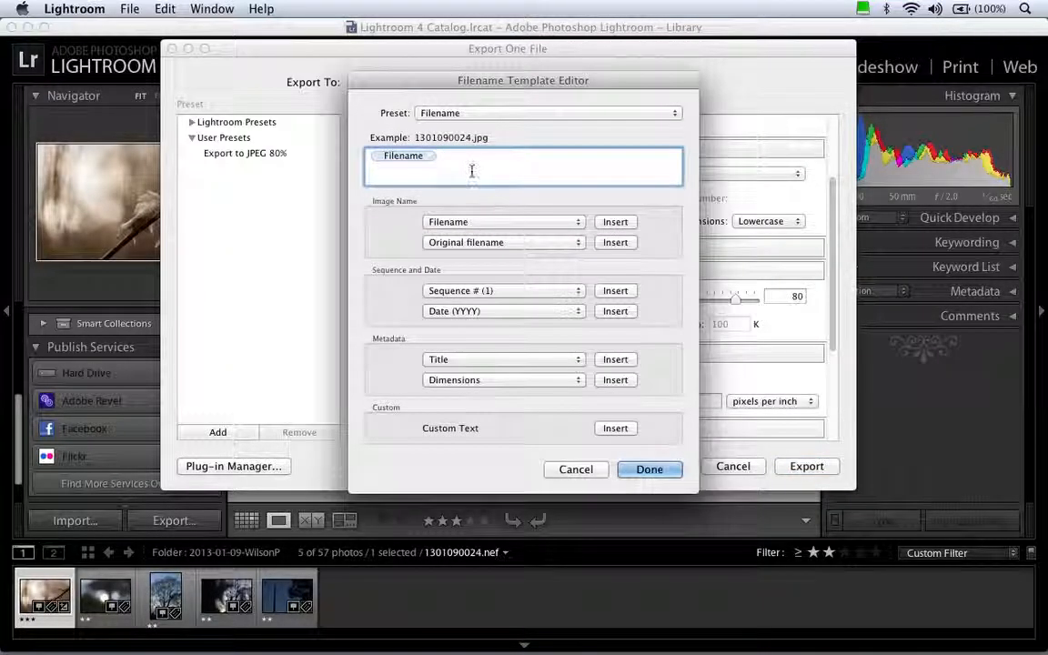
{"action": "type", "text": "-edit"}
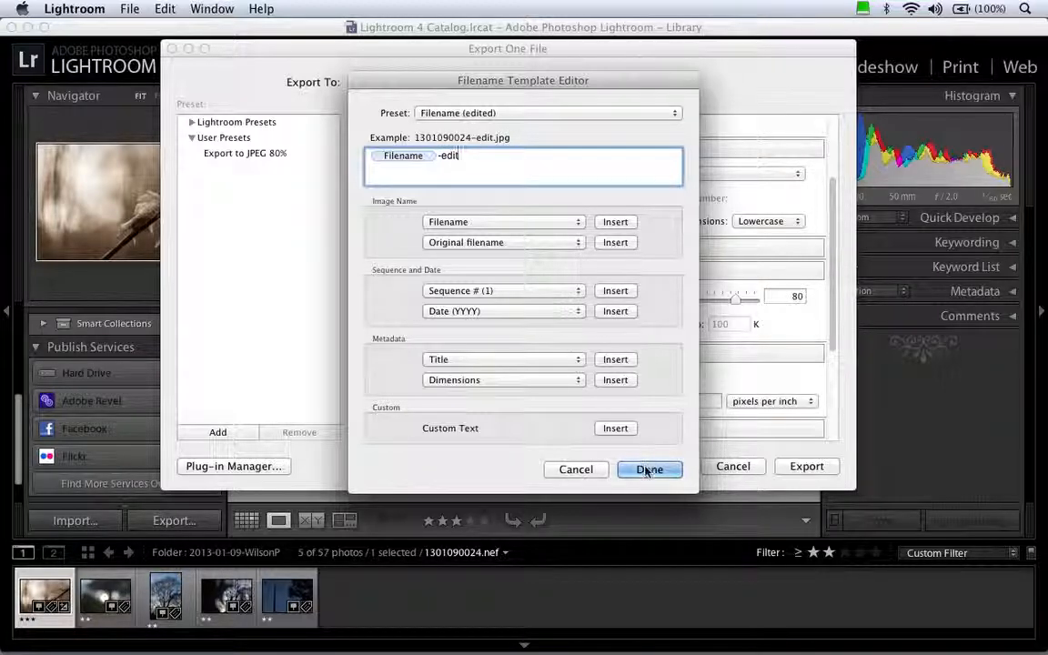
- Save the edited filename template as a new preset named "Filename+edit" and keep it as the export's file naming
{"action": "left_click", "coordinate": [466, 113]}
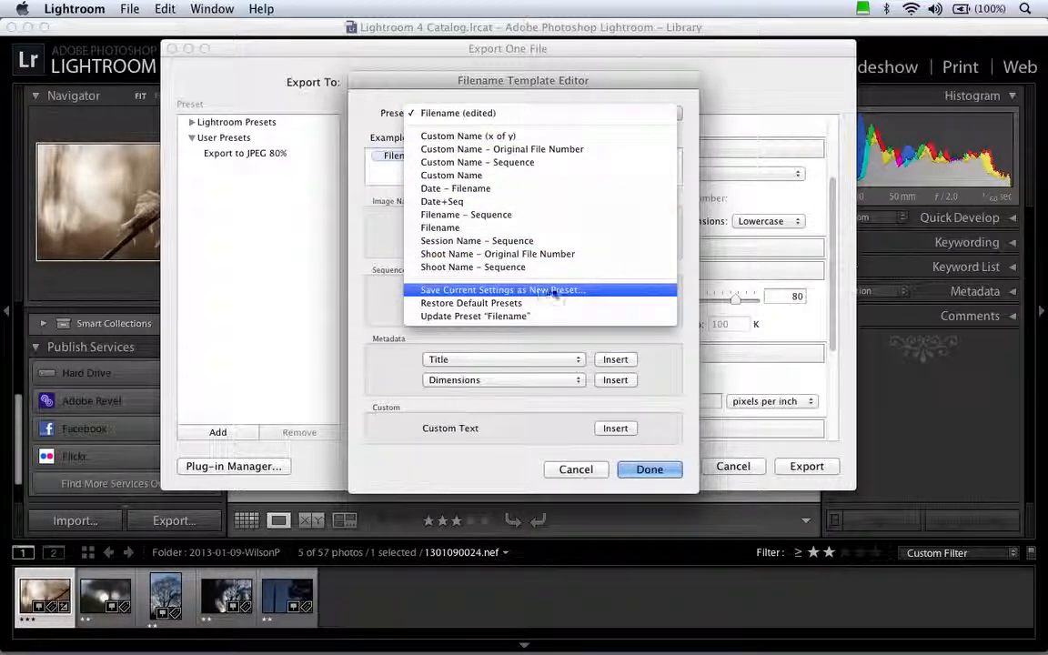
{"action": "left_click", "coordinate": [602, 294]}
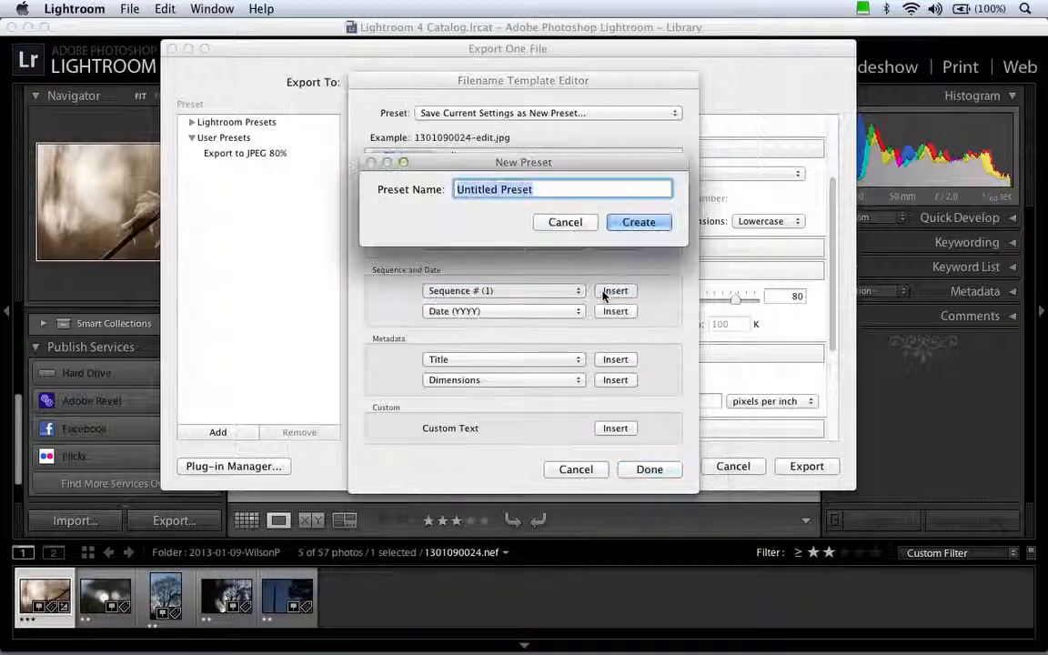
{"action": "type", "text": "Filenam"}
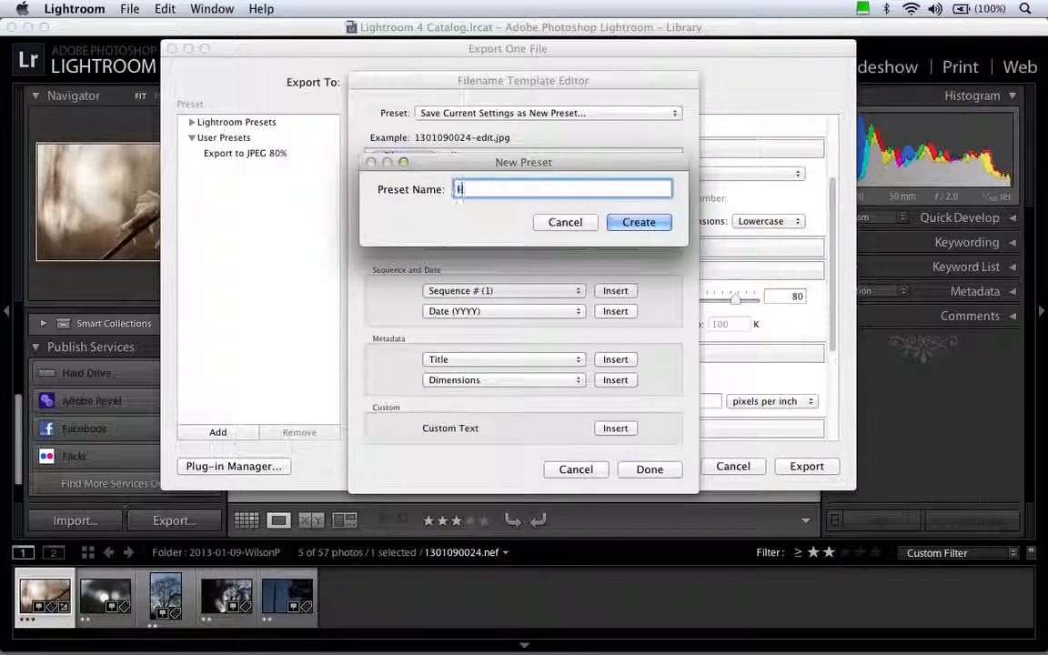
{"action": "type", "text": "e+"}
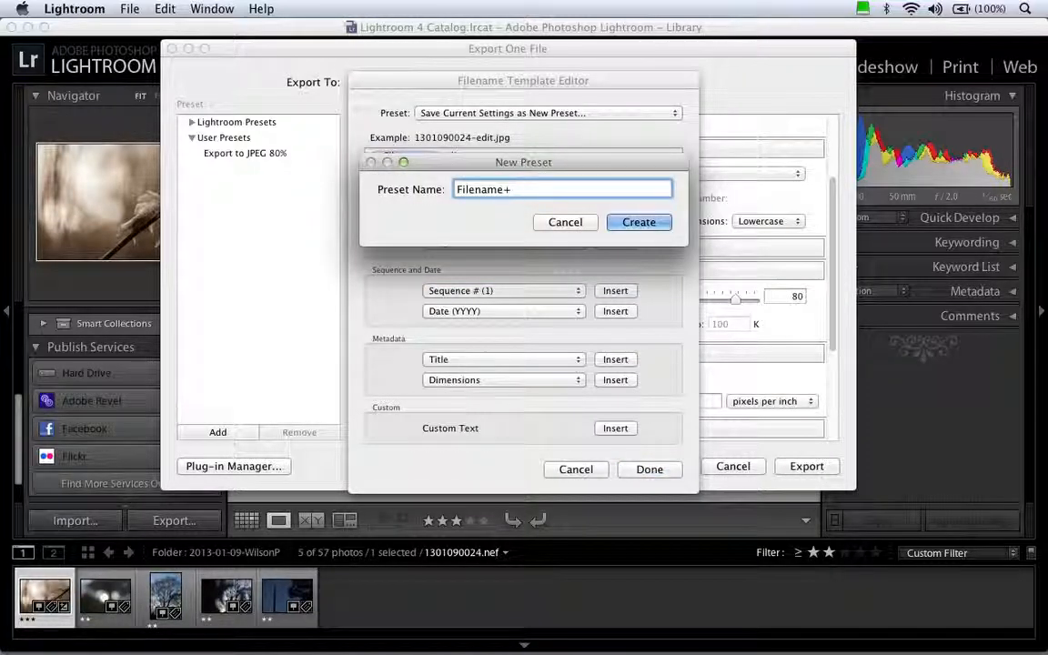
{"action": "type", "text": "edit"}
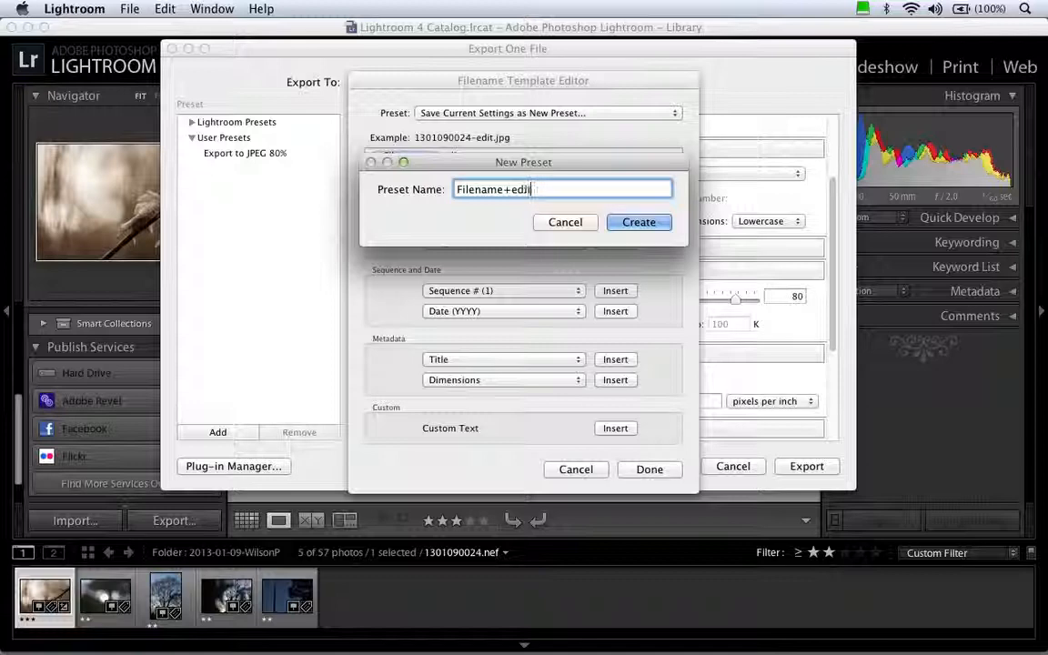
{"action": "left_click", "coordinate": [617, 224]}
{"action": "left_click", "coordinate": [663, 470]}
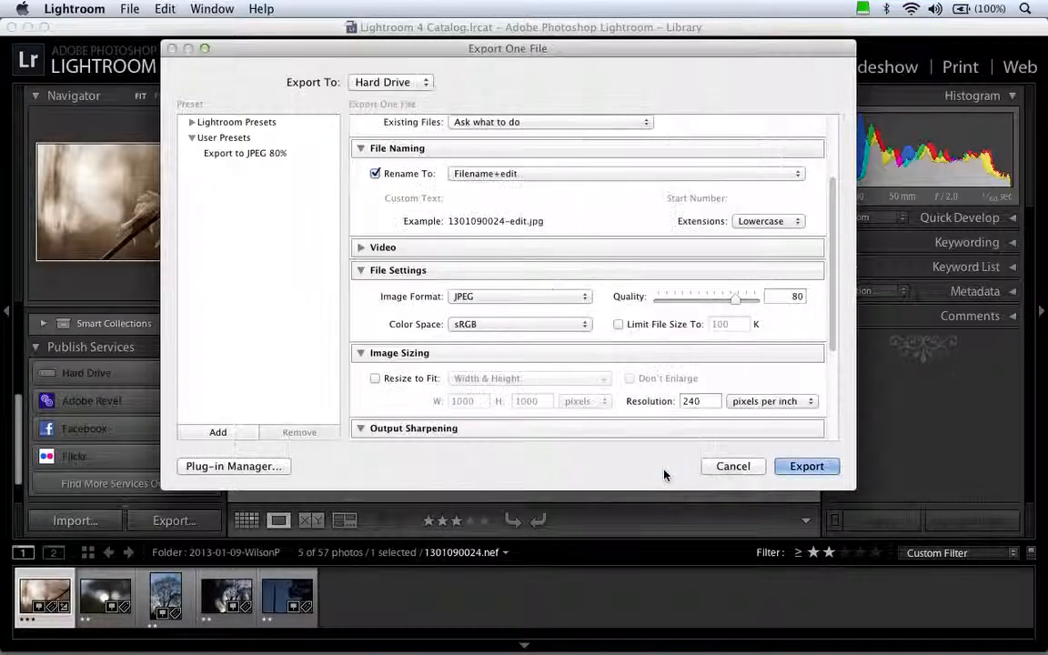
{"action": "left_click", "coordinate": [487, 173]}
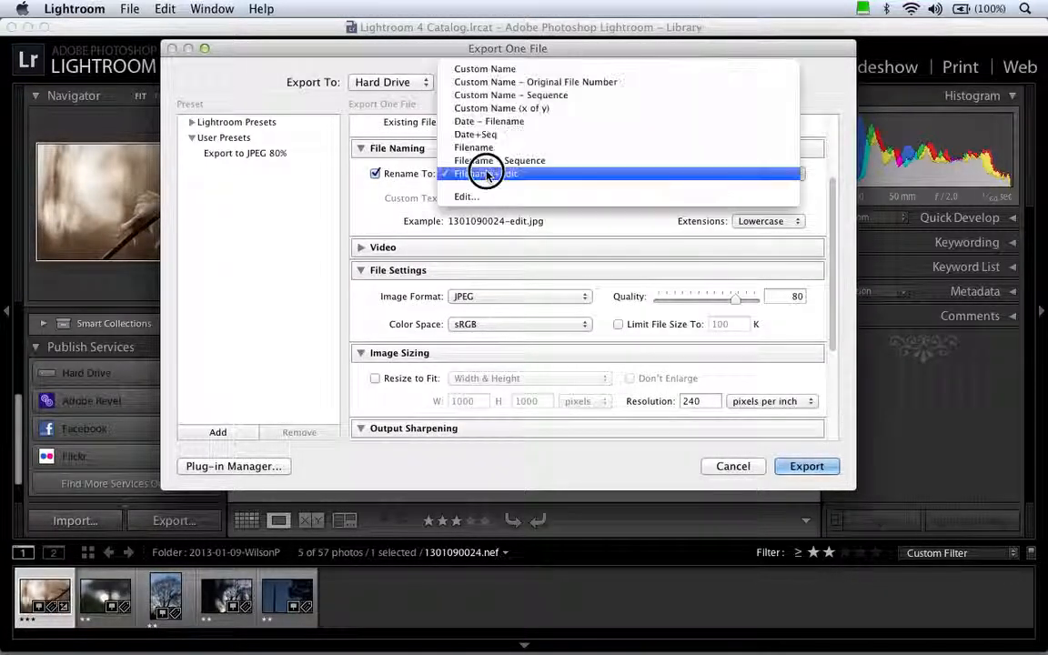
{"action": "left_click", "coordinate": [566, 174]}
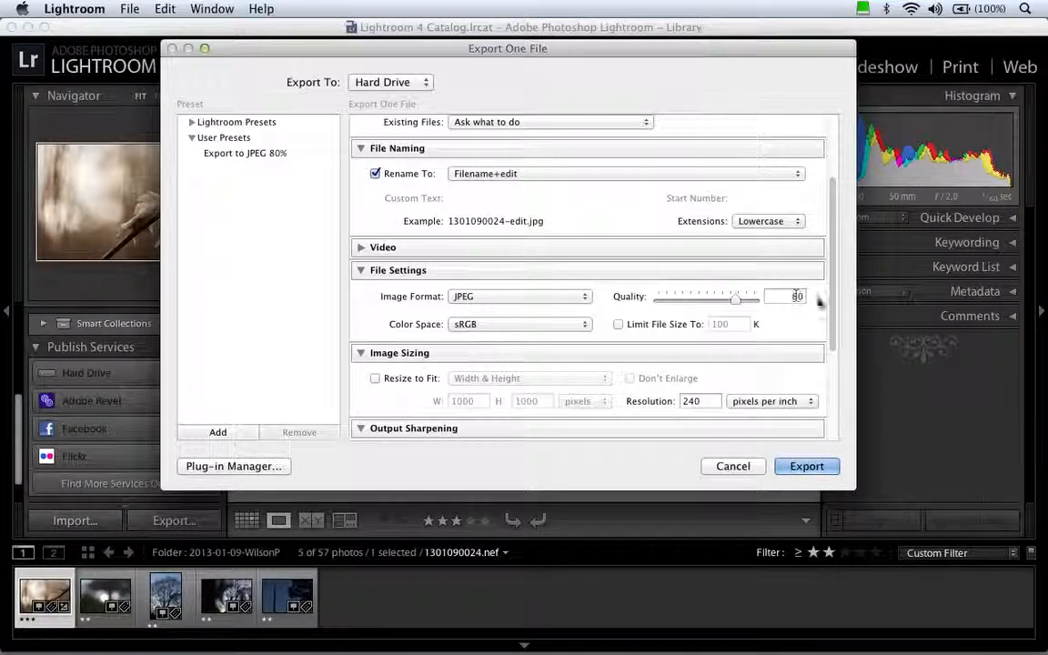
- Enable watermarking for the export and open the watermarks for editing
{"action": "left_click_drag", "start_coordinate": [831, 290], "coordinate": [830, 378]}
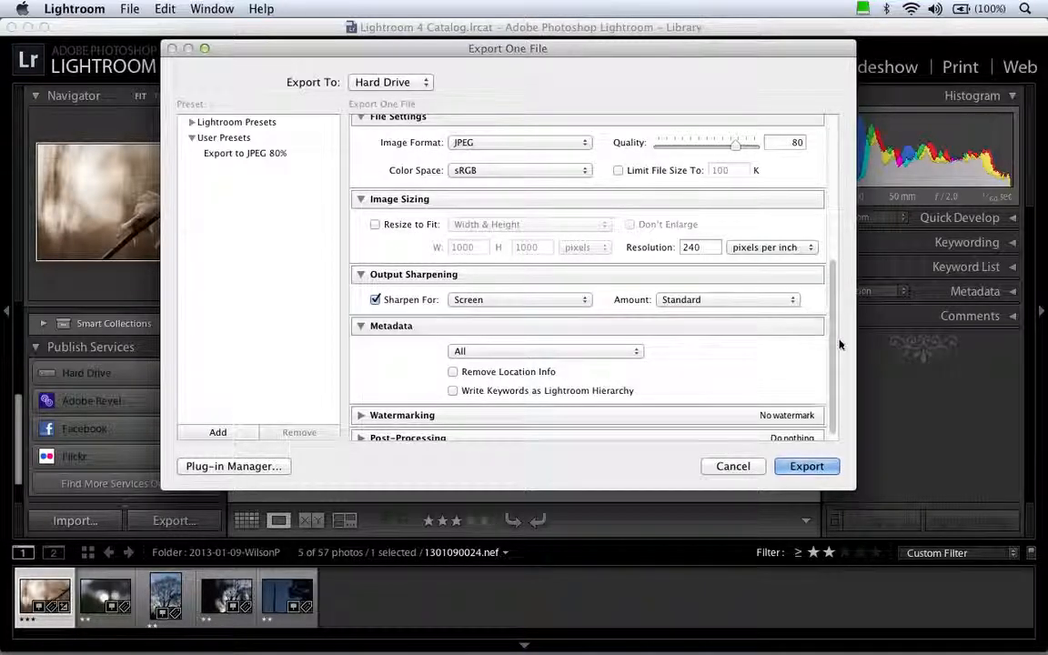
{"action": "scroll", "coordinate": [755, 318], "scroll_direction": "down", "scroll_amount": 1}
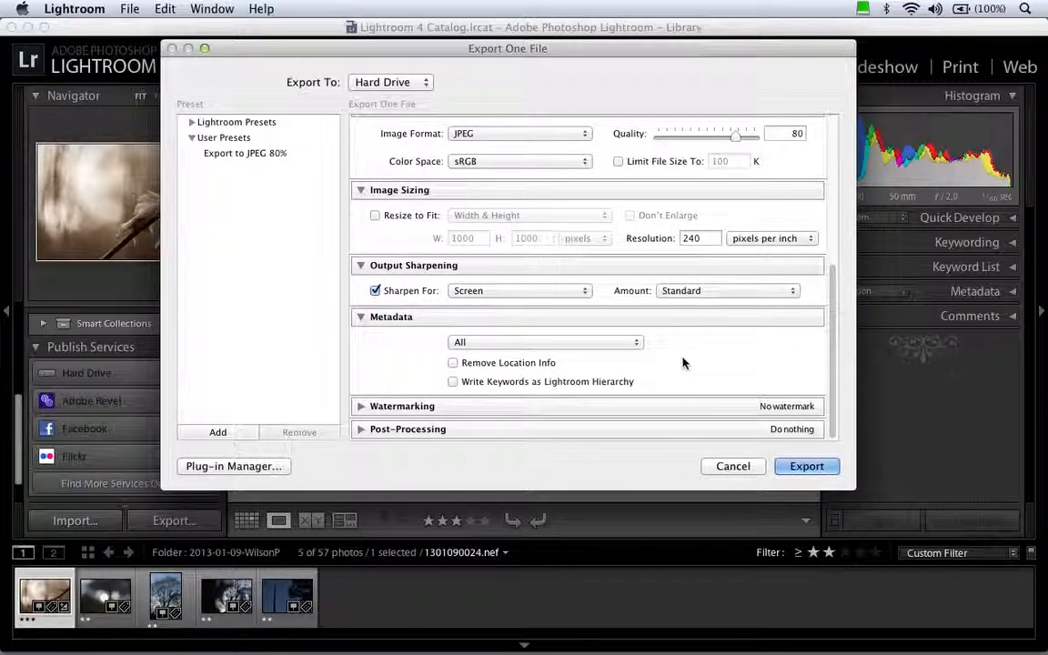
{"action": "left_click", "coordinate": [361, 407]}
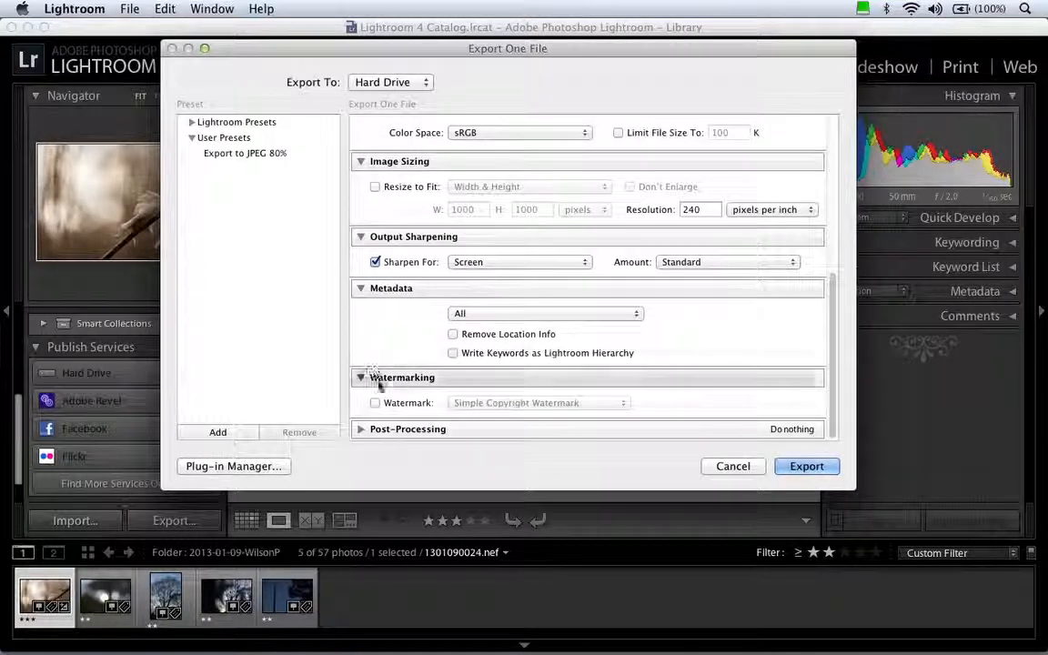
{"action": "left_click", "coordinate": [375, 403]}
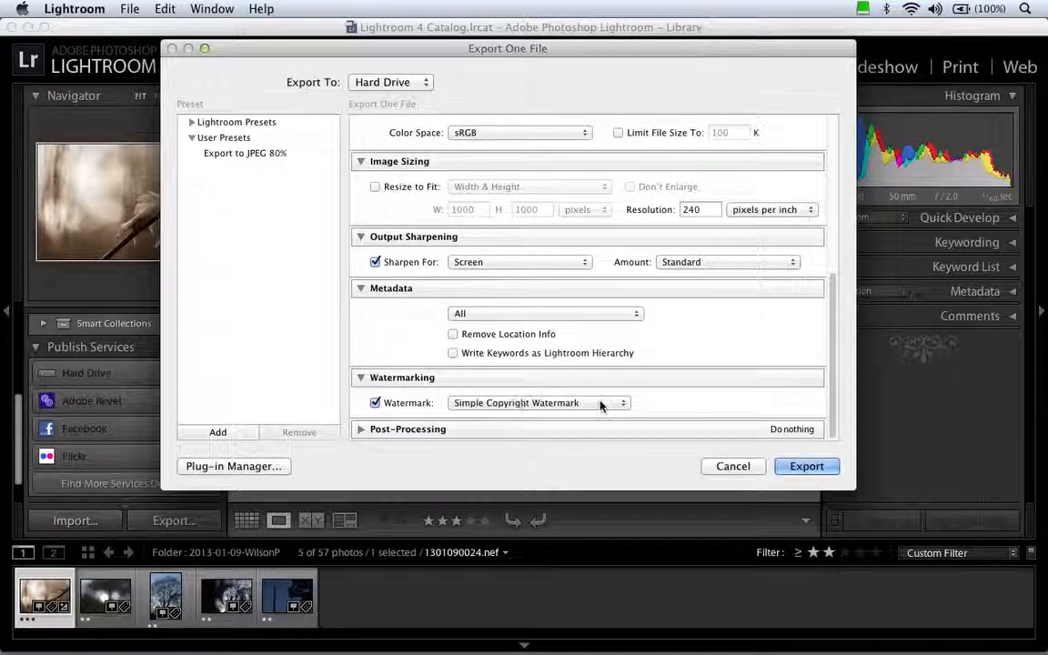
{"action": "left_click", "coordinate": [601, 405]}
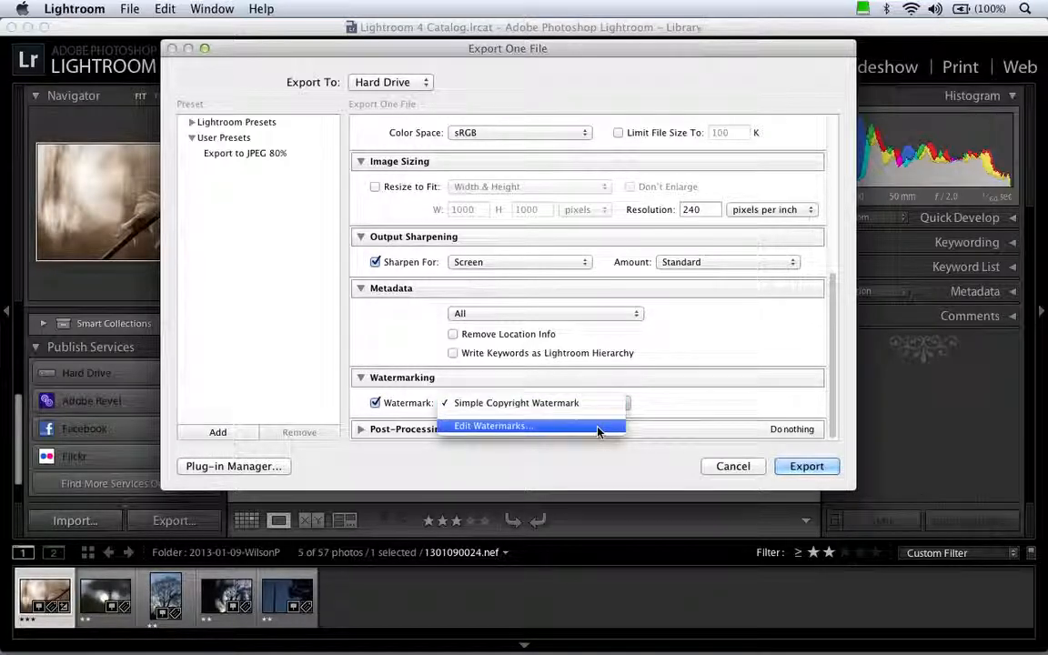
{"action": "left_click", "coordinate": [598, 429]}
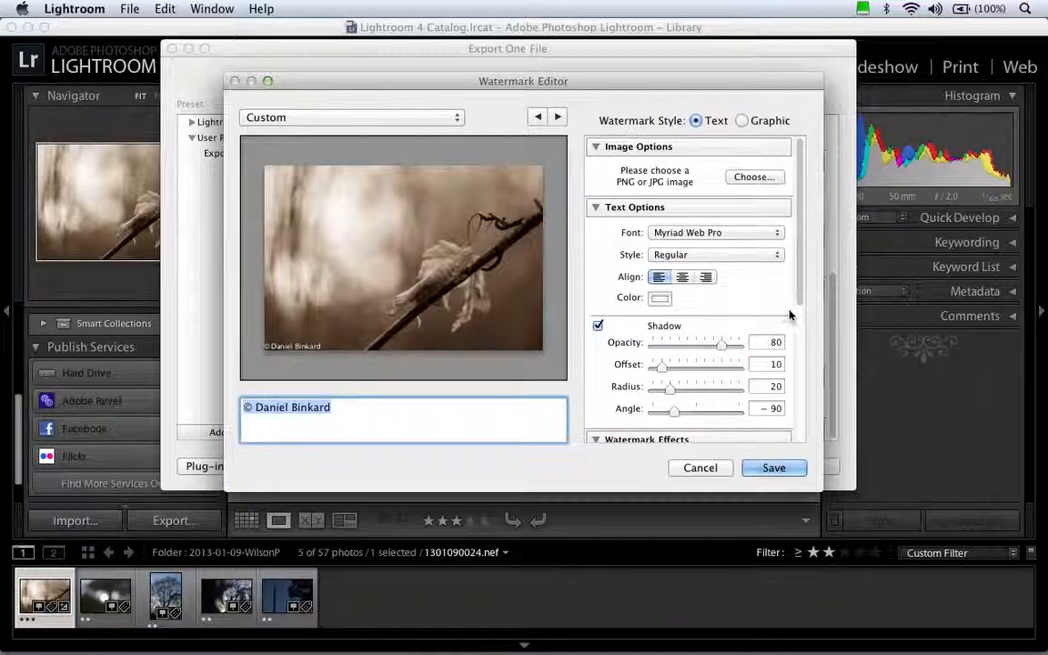
- Look through the watermark's available fonts, keep Myriad Web Pro, and set the watermark effect opacity to 90
{"action": "left_click", "coordinate": [744, 234]}
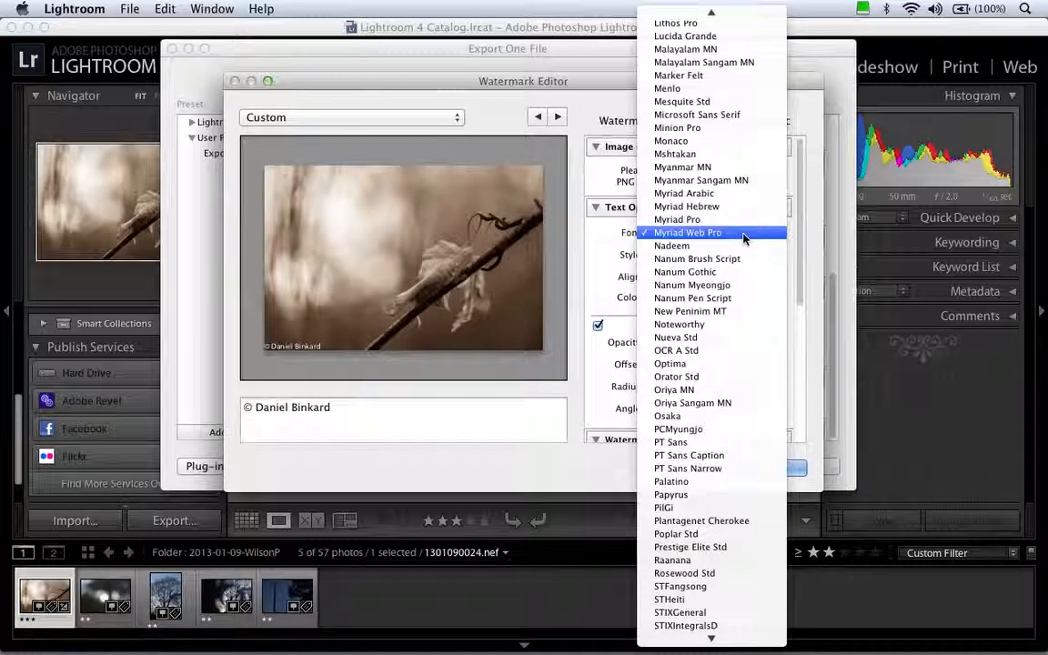
{"action": "left_click", "coordinate": [602, 236]}
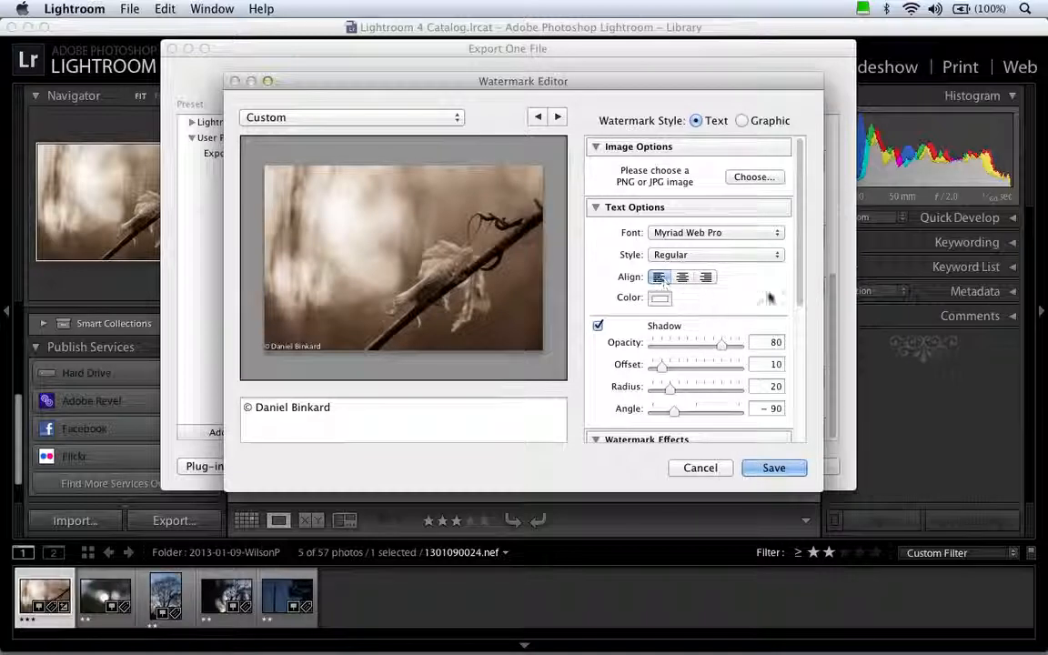
{"action": "left_click_drag", "start_coordinate": [801, 275], "coordinate": [801, 343]}
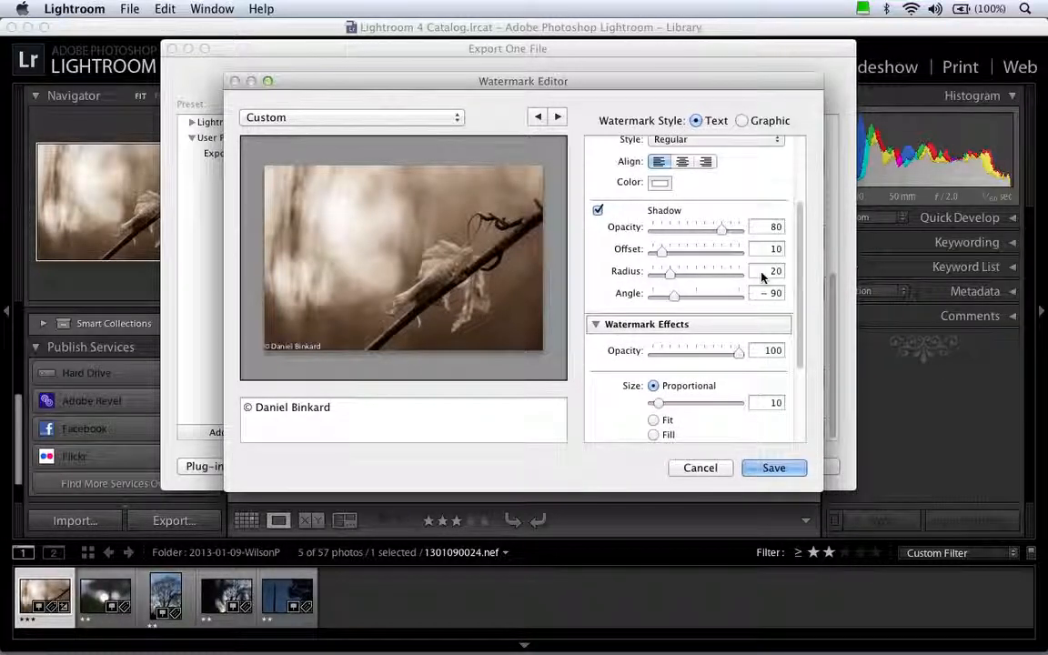
{"action": "left_click_drag", "start_coordinate": [800, 276], "coordinate": [801, 333]}
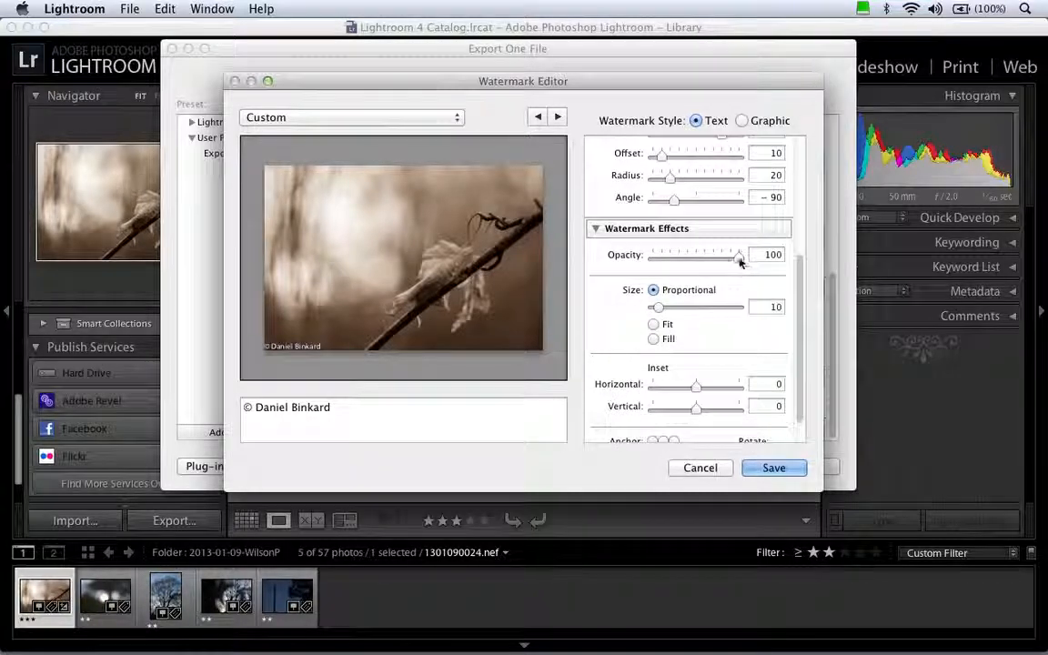
{"action": "left_click_drag", "start_coordinate": [740, 261], "coordinate": [730, 261]}
{"action": "mouse_move", "coordinate": [298, 349]}
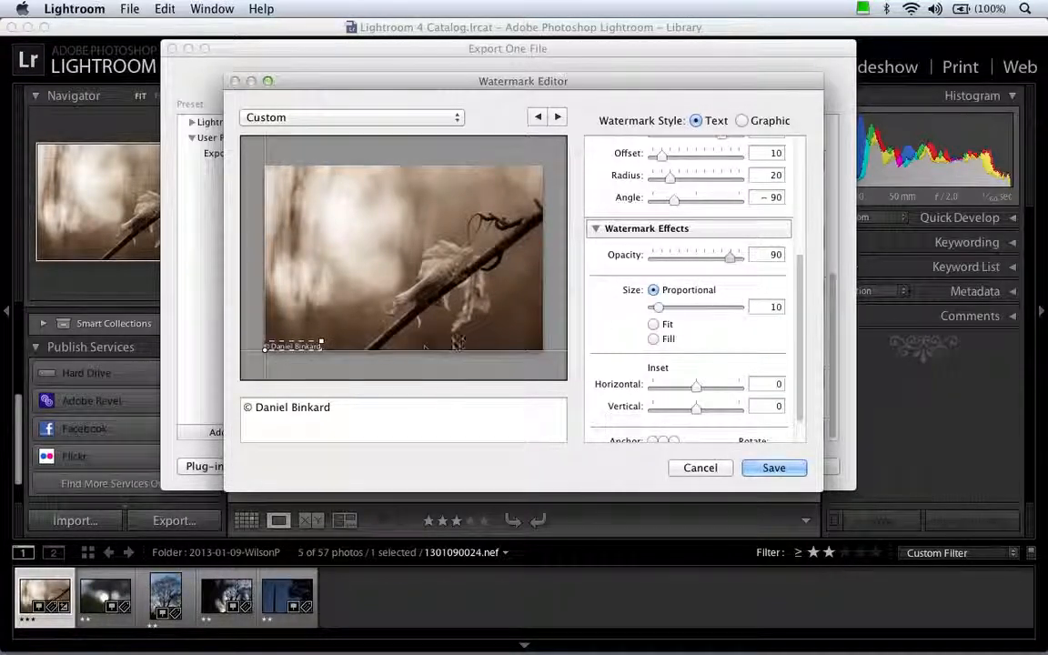
- Try the Fit and Fill sizes on the watermark and return it to Proportional
{"action": "left_click", "coordinate": [655, 325]}
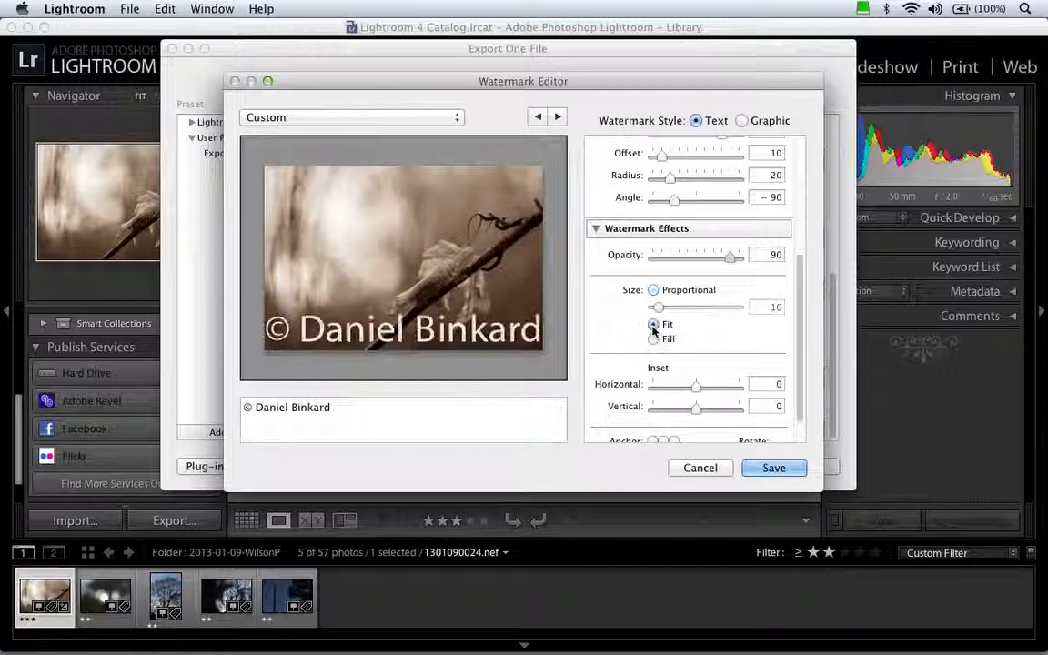
{"action": "left_click", "coordinate": [653, 339]}
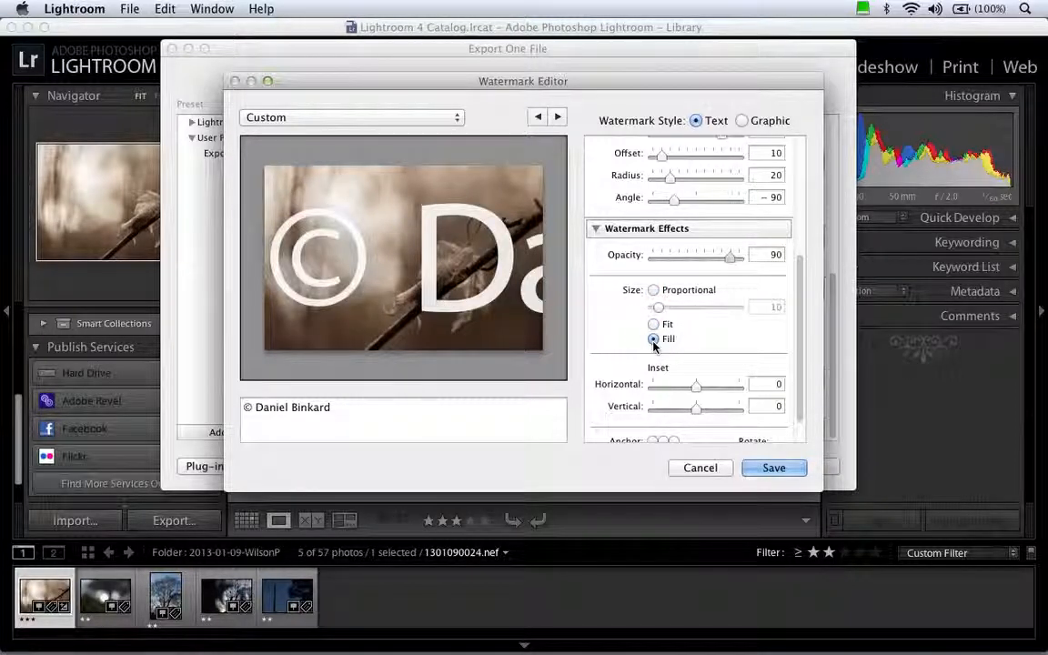
{"action": "left_click", "coordinate": [654, 325]}
{"action": "left_click", "coordinate": [653, 290]}
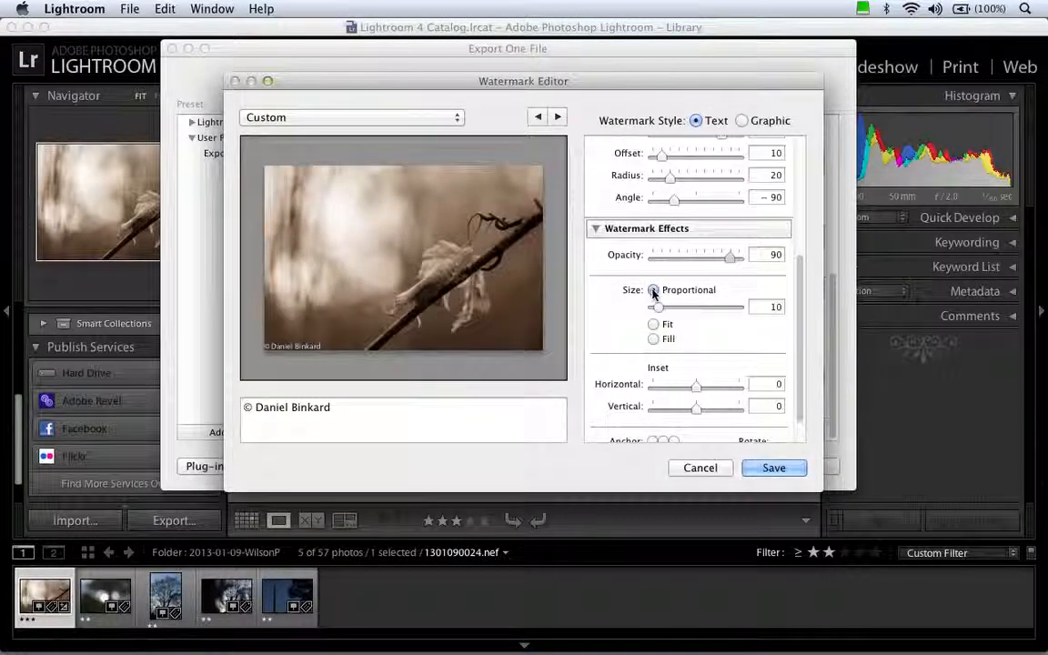
- Set the watermark's inset to 2 horizontally and 1 vertically
{"action": "left_click_drag", "start_coordinate": [798, 308], "coordinate": [799, 338]}
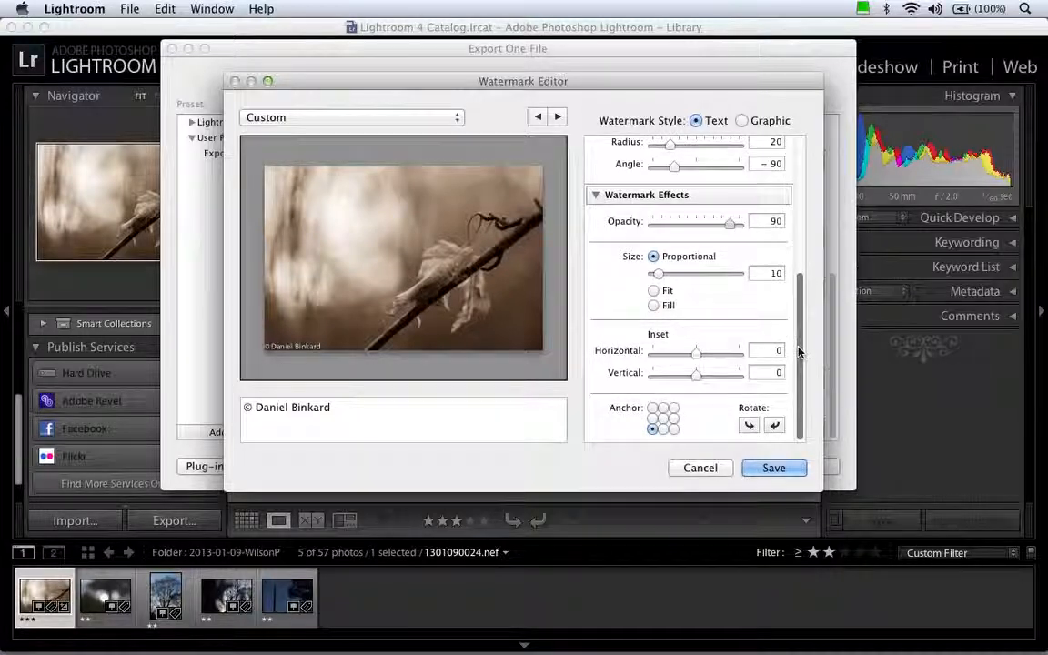
{"action": "left_click", "coordinate": [781, 350]}
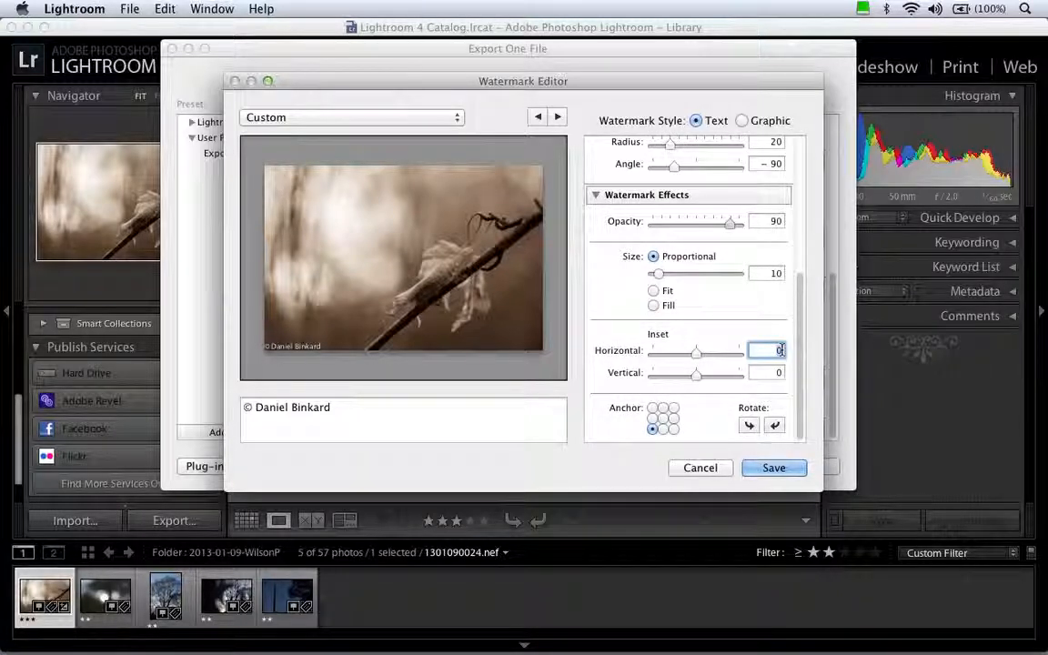
{"action": "type", "text": "1"}
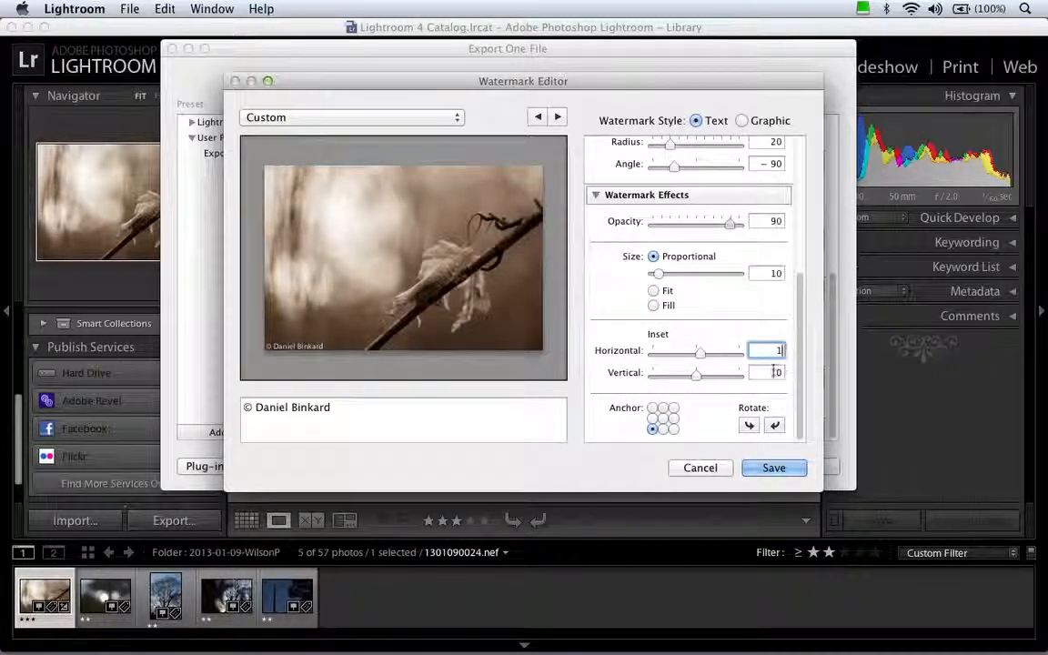
{"action": "left_click", "coordinate": [774, 372]}
{"action": "type", "text": "1"}
{"action": "left_click", "coordinate": [781, 351]}
{"action": "type", "text": "2"}
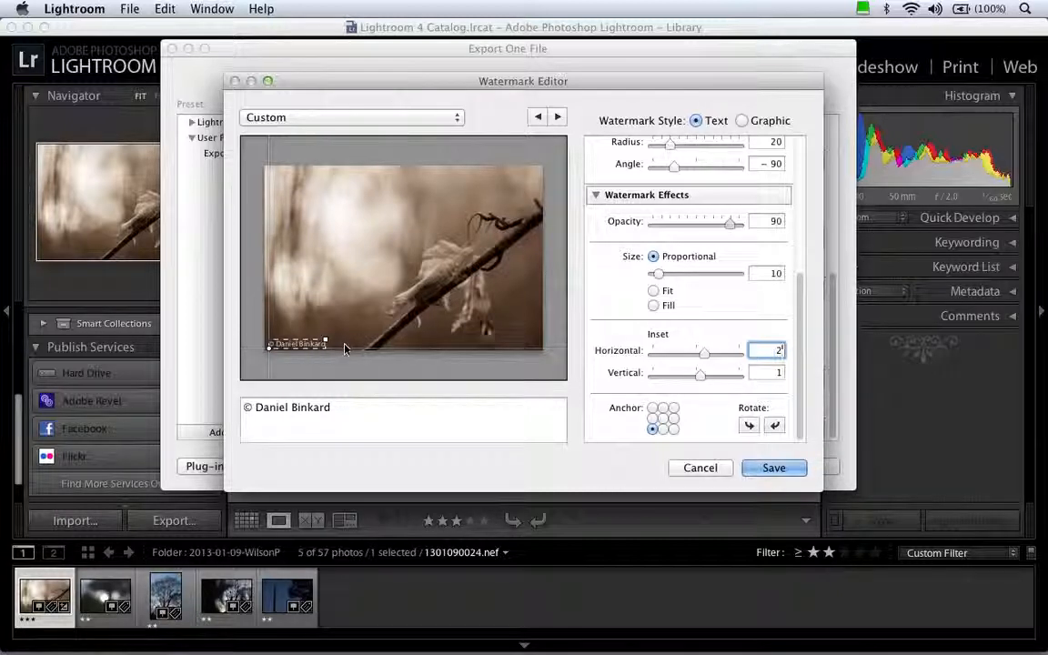
- Try anchoring the watermark in the photo's upper corners and return it to the lower-left corner
{"action": "left_click", "coordinate": [797, 363]}
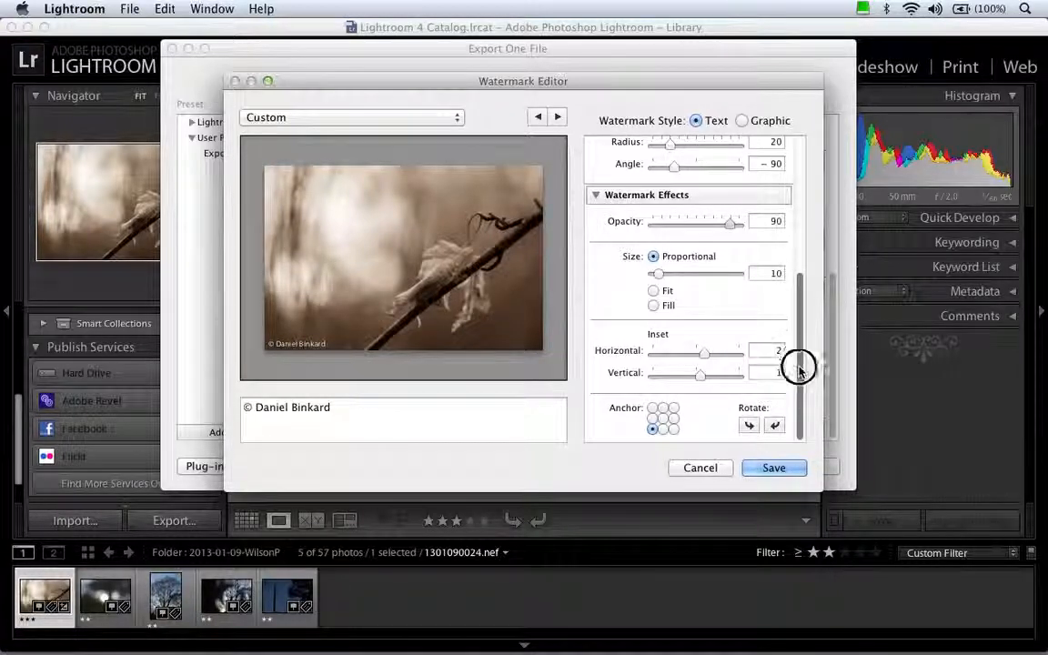
{"action": "left_click", "coordinate": [675, 409]}
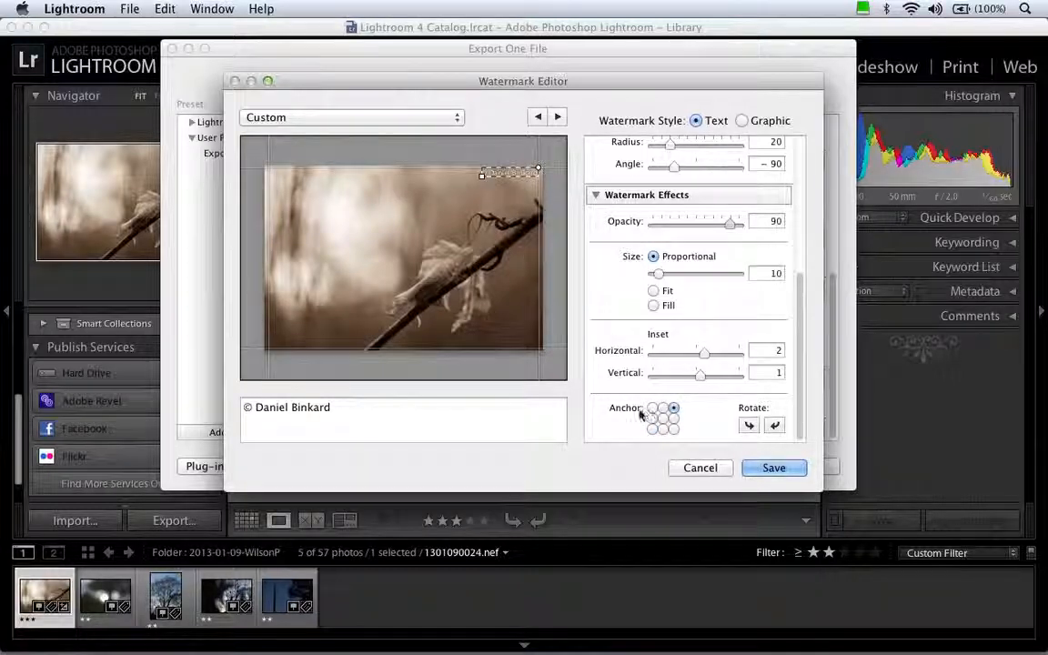
{"action": "left_click", "coordinate": [653, 410]}
{"action": "left_click", "coordinate": [652, 430]}
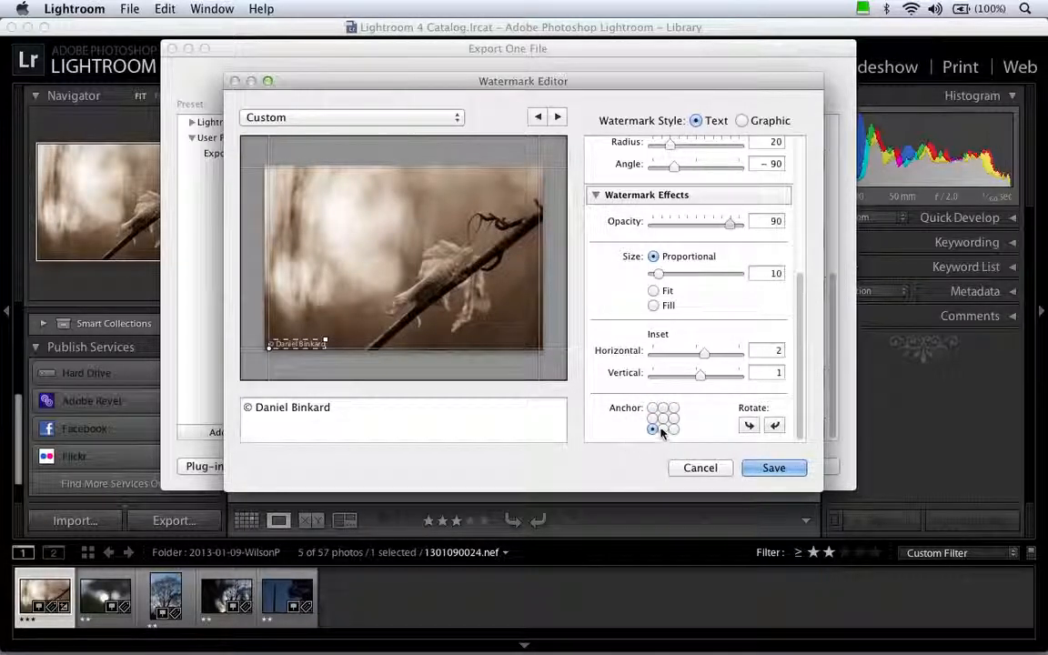
- Add "Copyright" before the © symbol and "2013" after it in the watermark text
{"action": "left_click_drag", "start_coordinate": [246, 408], "coordinate": [332, 411]}
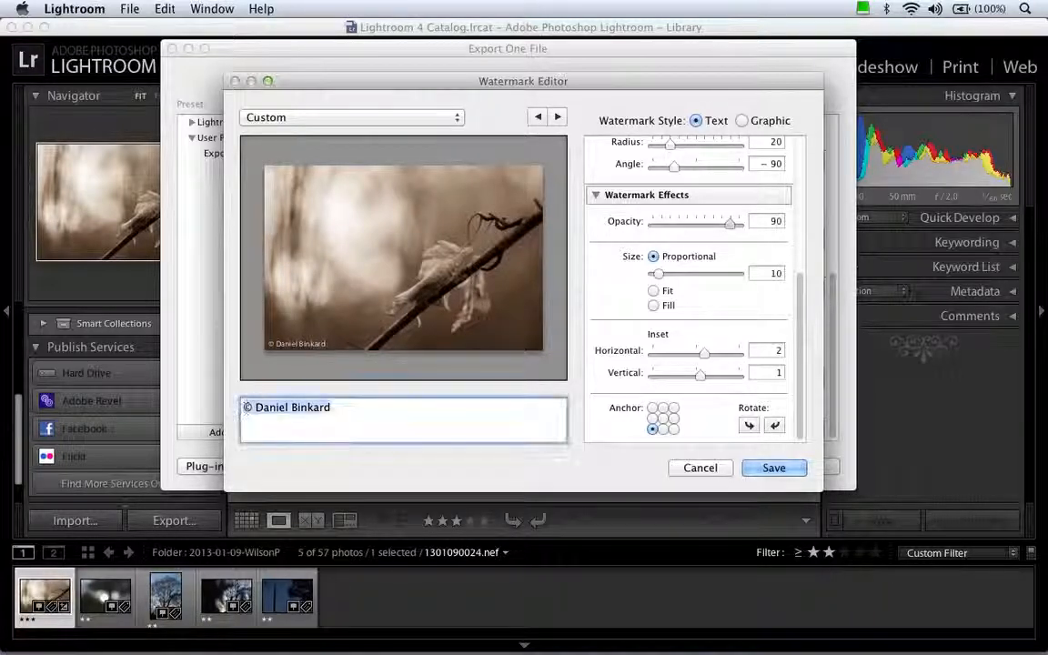
{"action": "key", "text": "Left"}
{"action": "type", "text": "Copyright"}
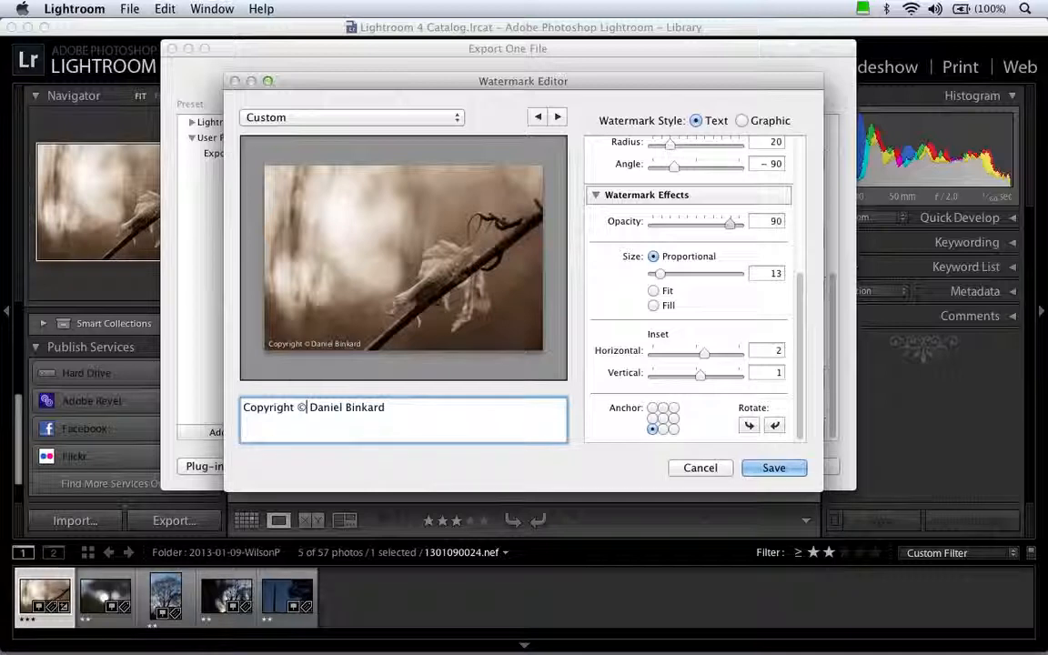
{"action": "key", "text": "Right"}
{"action": "type", "text": "2013"}
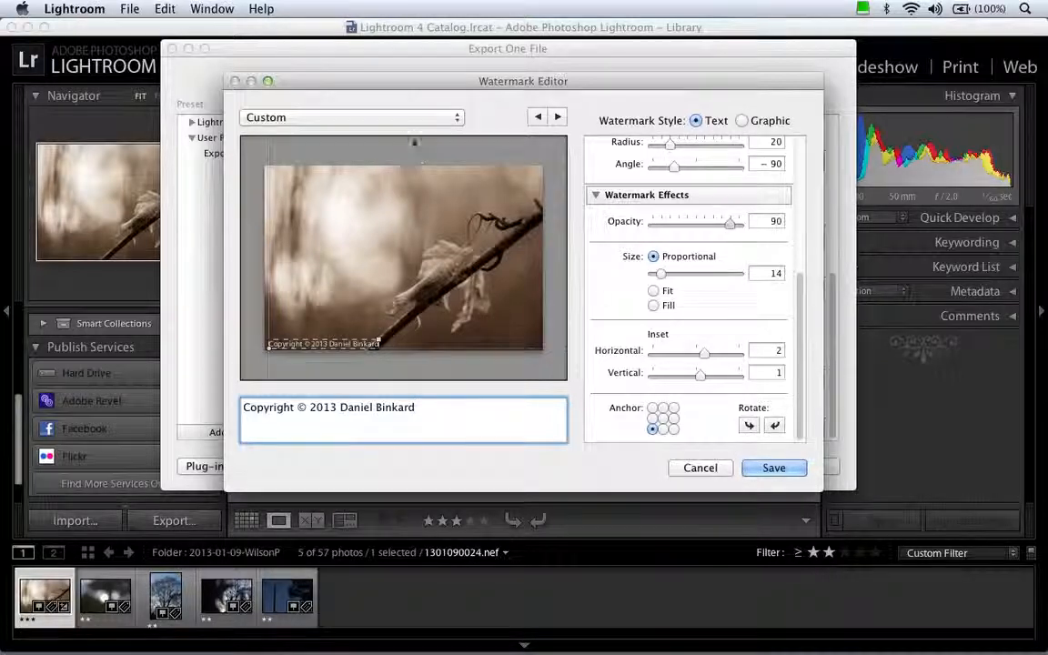
- Save the current watermark settings as a new preset named "DB 2013" and finish editing the watermark
{"action": "left_click", "coordinate": [403, 119]}
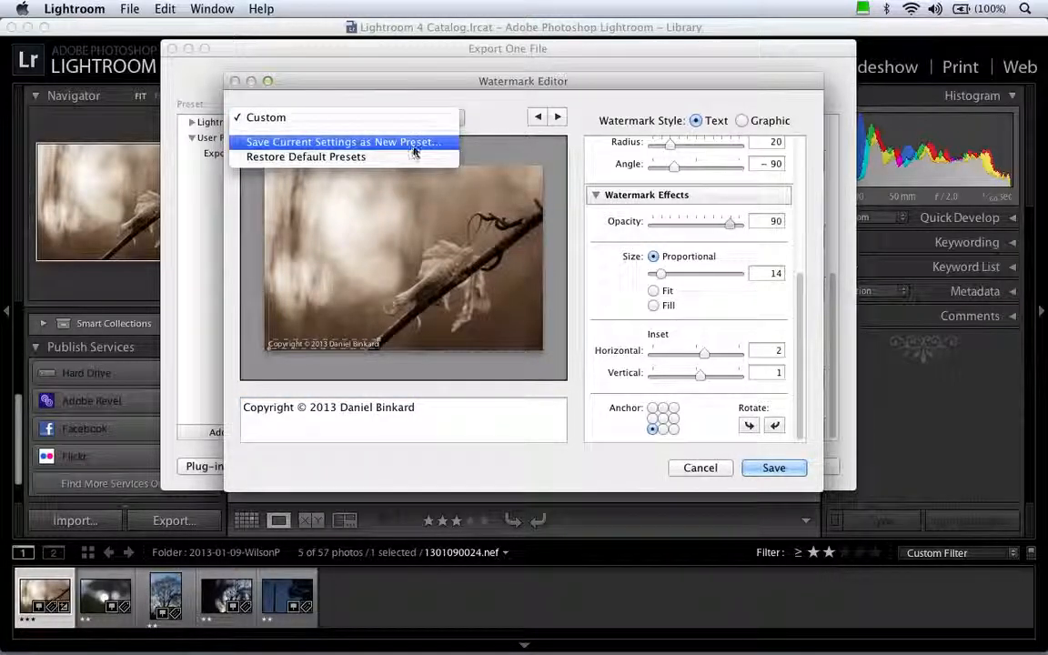
{"action": "left_click", "coordinate": [414, 143]}
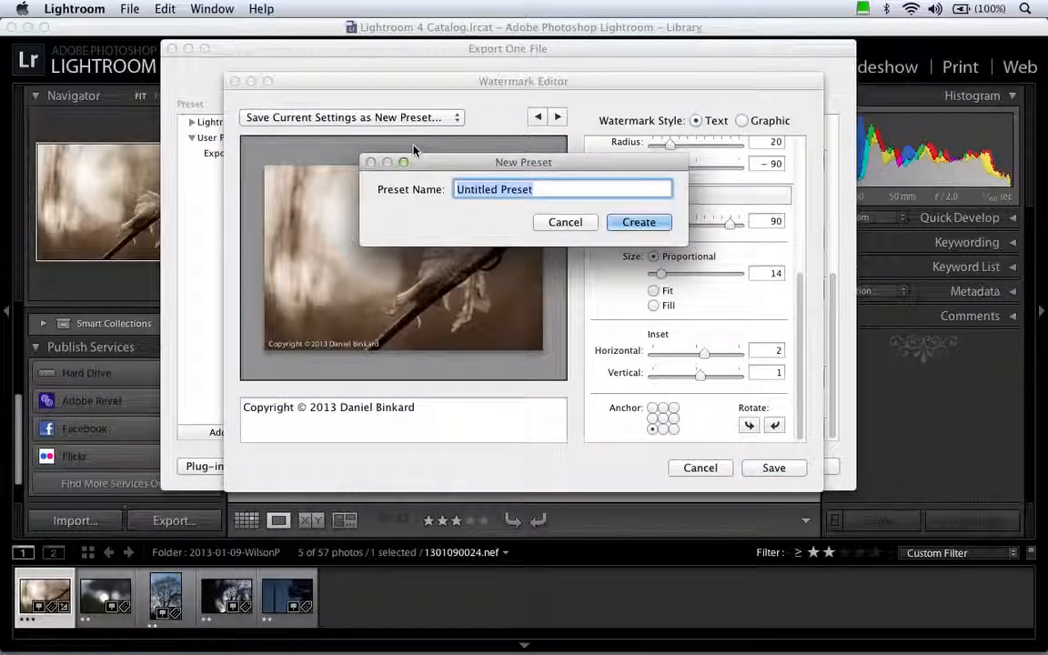
{"action": "type", "text": "U"}
{"action": "key", "text": "BackSpace"}
{"action": "type", "text": "C"}
{"action": "key", "text": "BackSpace"}
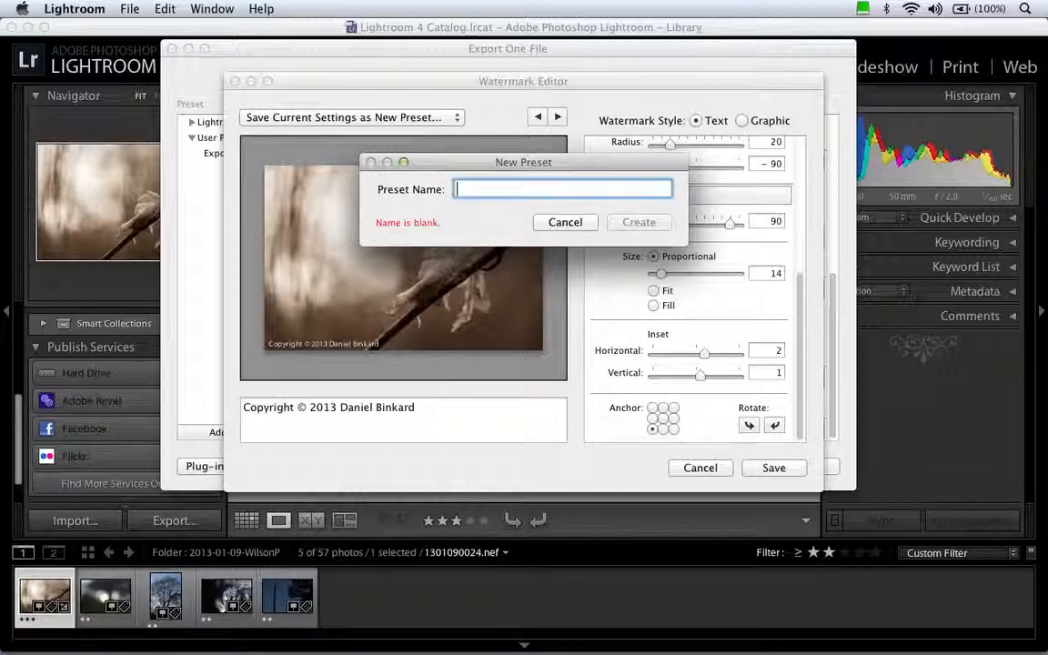
{"action": "type", "text": "DB 2013"}
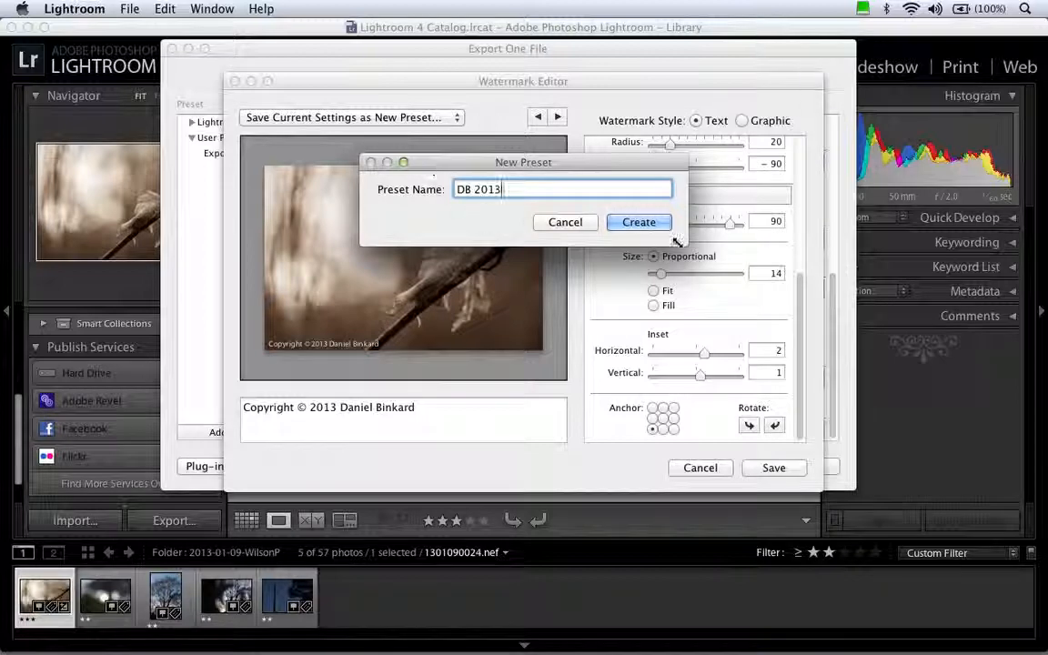
{"action": "left_click", "coordinate": [637, 222]}
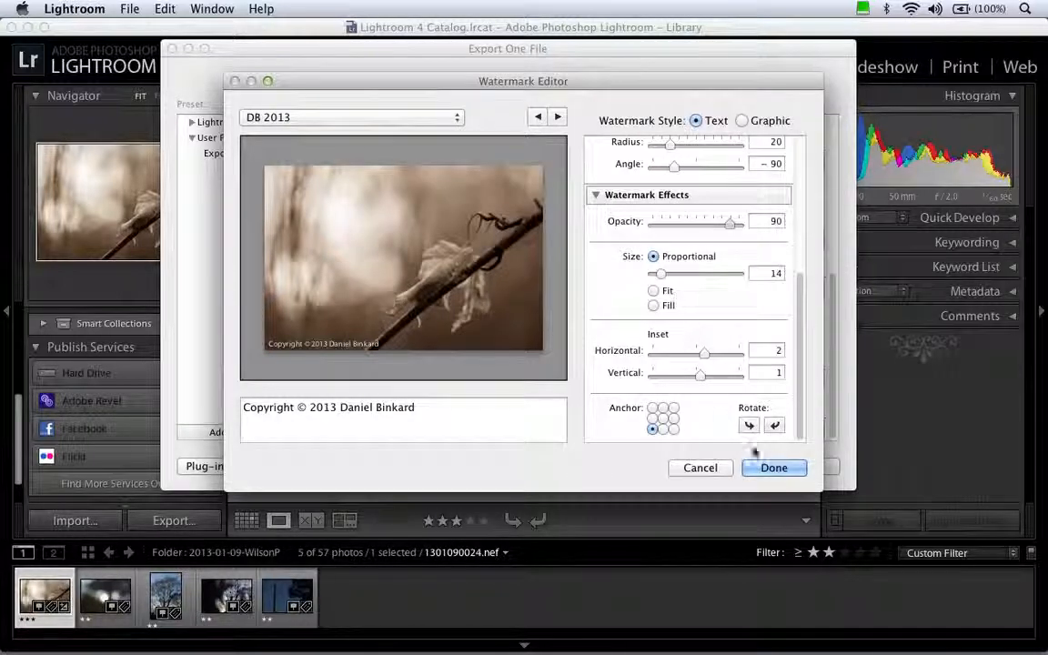
{"action": "left_click", "coordinate": [779, 469]}
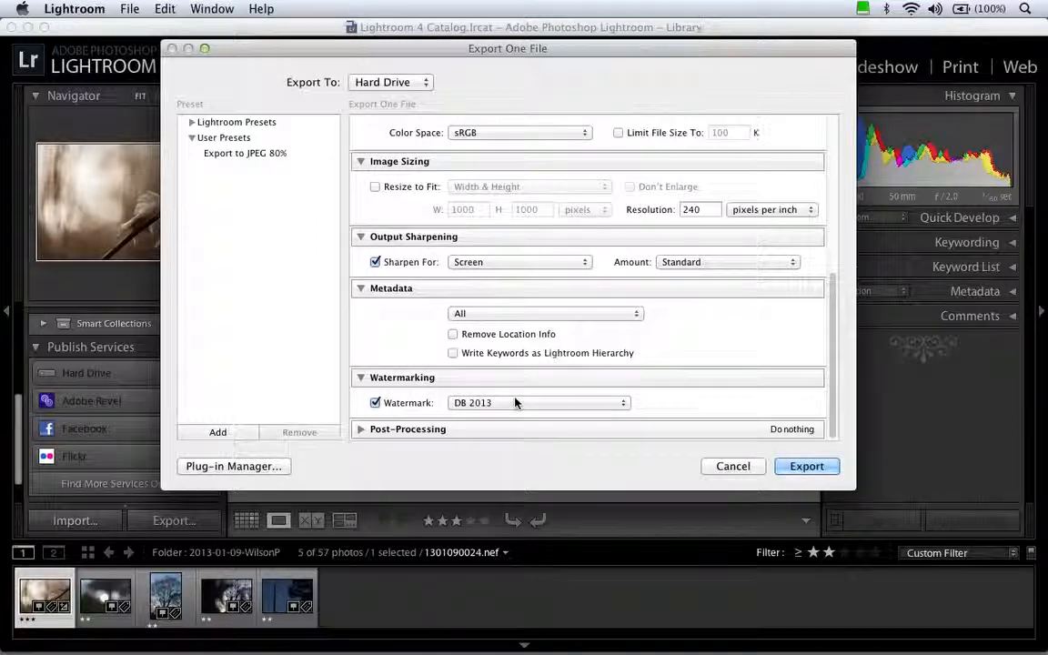
- Update the "Export to JPEG 80%" user preset with the current export settings
{"action": "scroll", "coordinate": [737, 366], "scroll_direction": "up", "scroll_amount": 5}
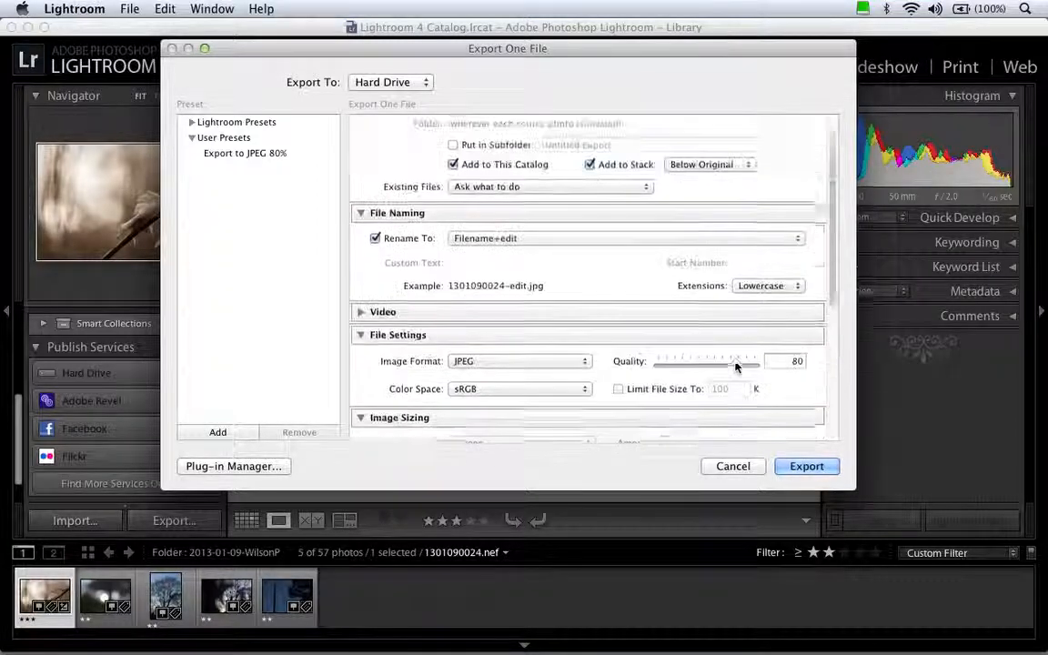
{"action": "scroll", "coordinate": [739, 364], "scroll_direction": "down", "scroll_amount": 5}
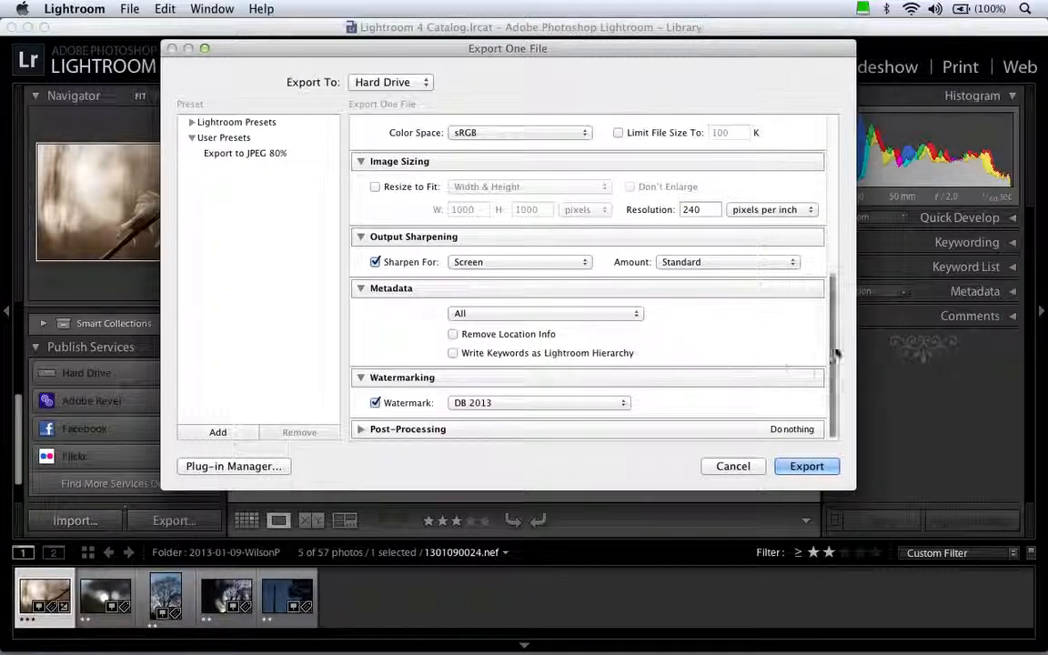
{"action": "right_click", "coordinate": [256, 155]}
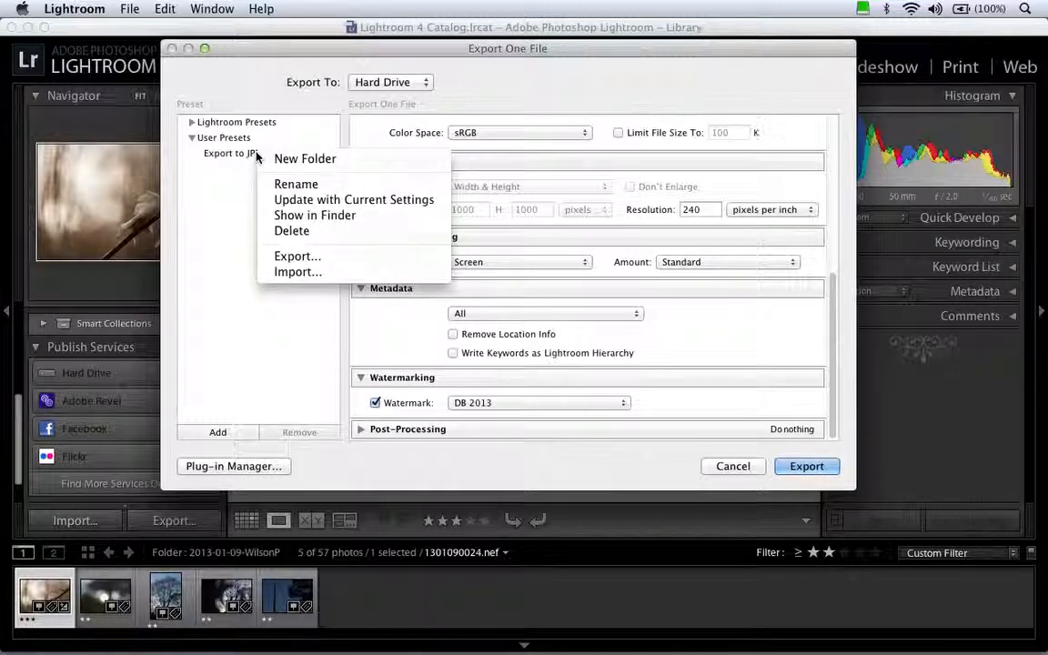
{"action": "left_click", "coordinate": [404, 200]}
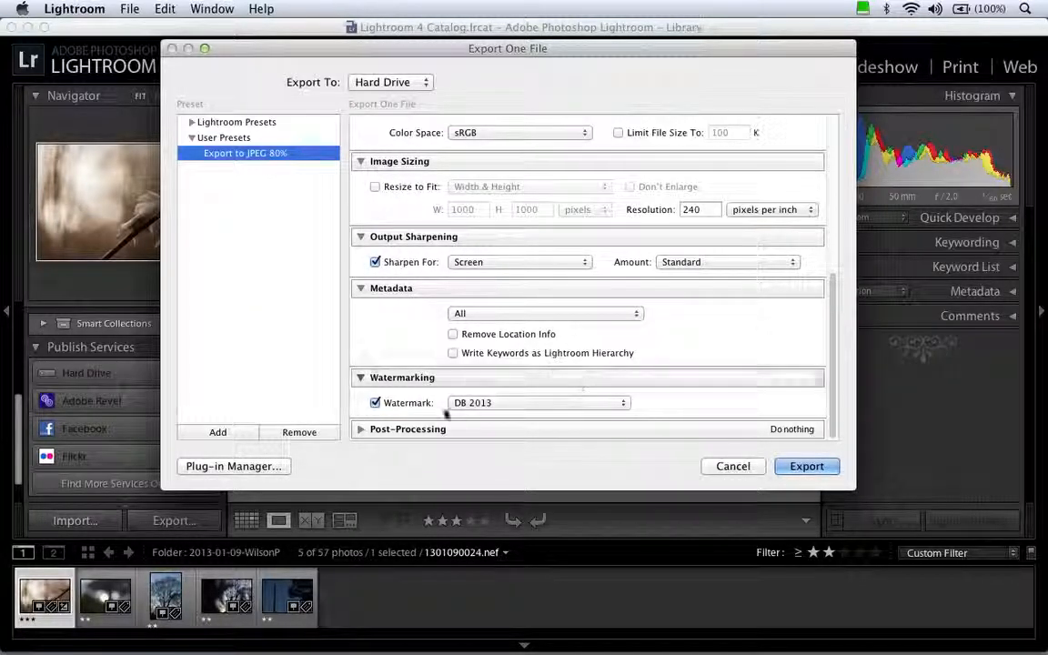
- Review the export settings from location through watermarking and export the dried-leaf photo
{"action": "left_click_drag", "start_coordinate": [828, 361], "coordinate": [837, 220]}
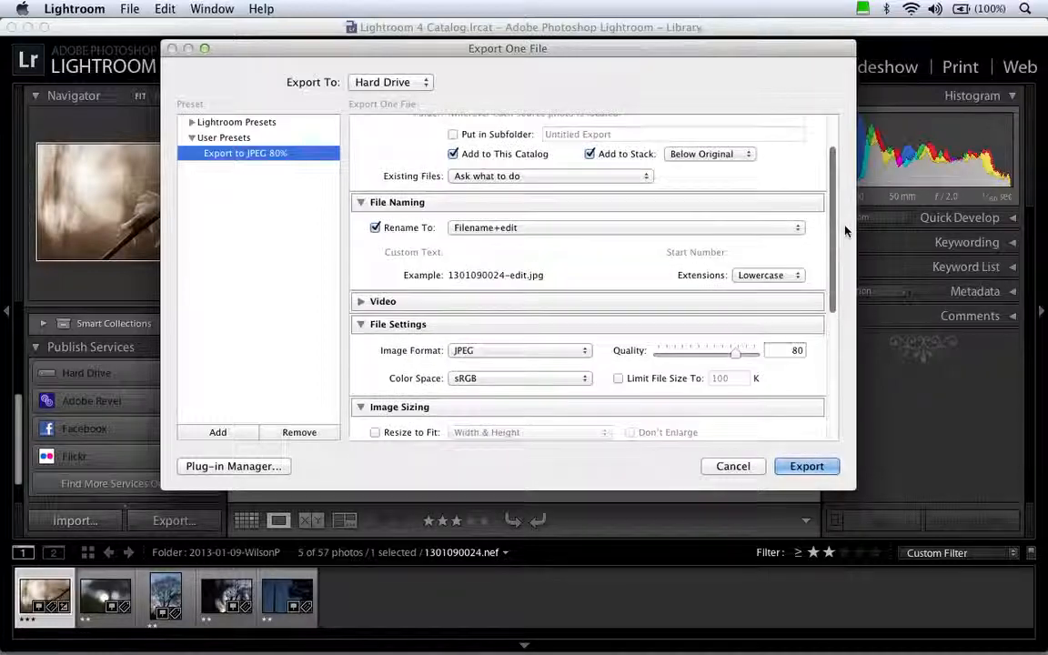
{"action": "left_click_drag", "start_coordinate": [831, 159], "coordinate": [829, 132]}
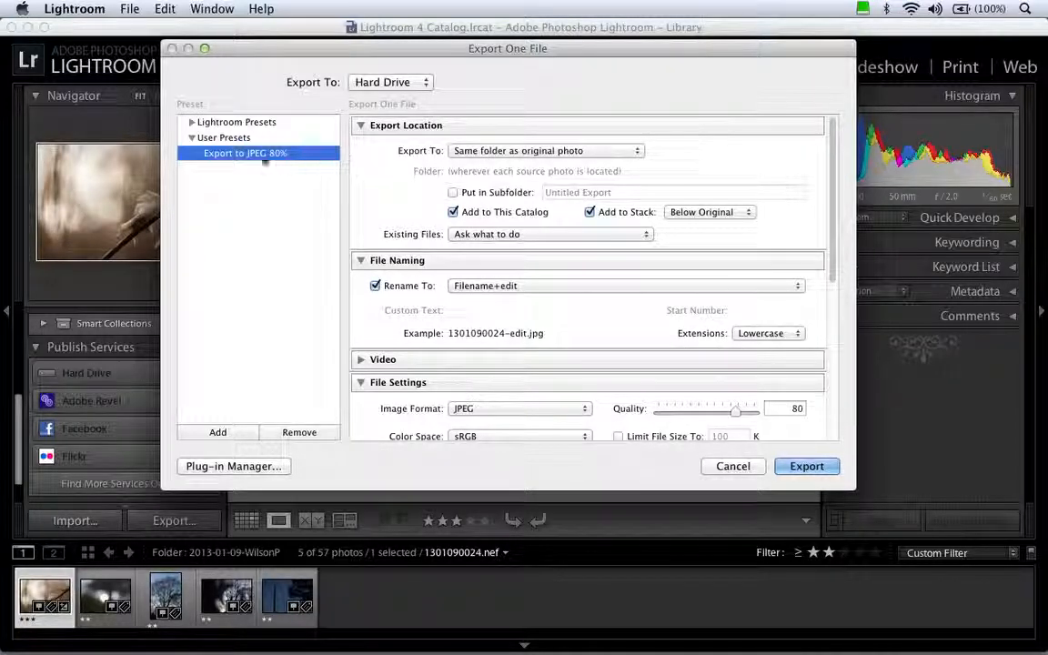
{"action": "left_click_drag", "start_coordinate": [831, 169], "coordinate": [820, 324]}
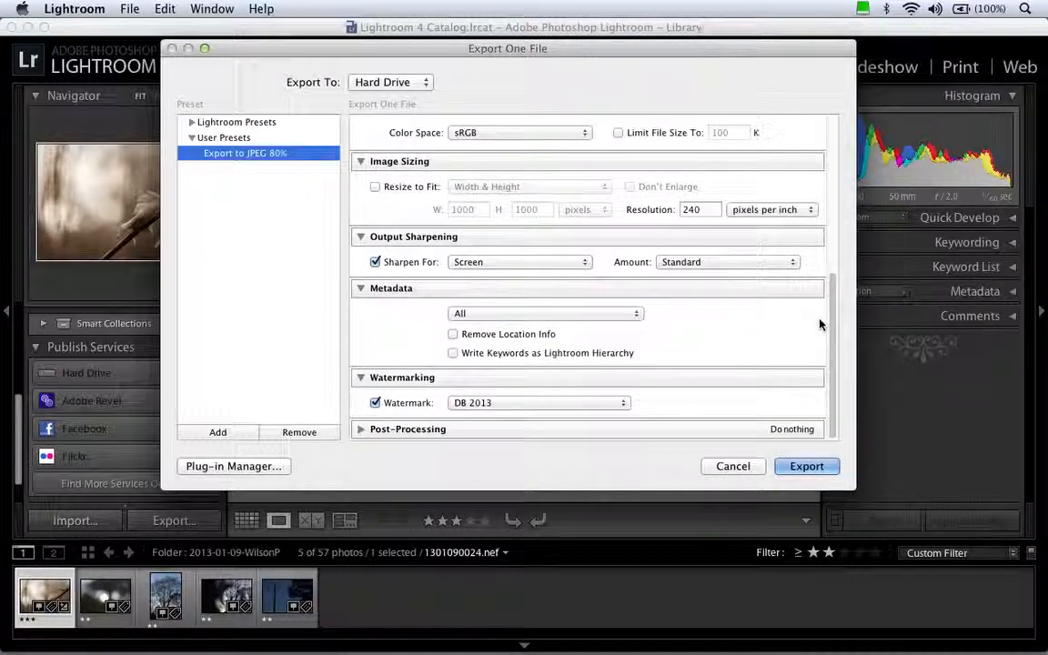
{"action": "left_click", "coordinate": [800, 468]}
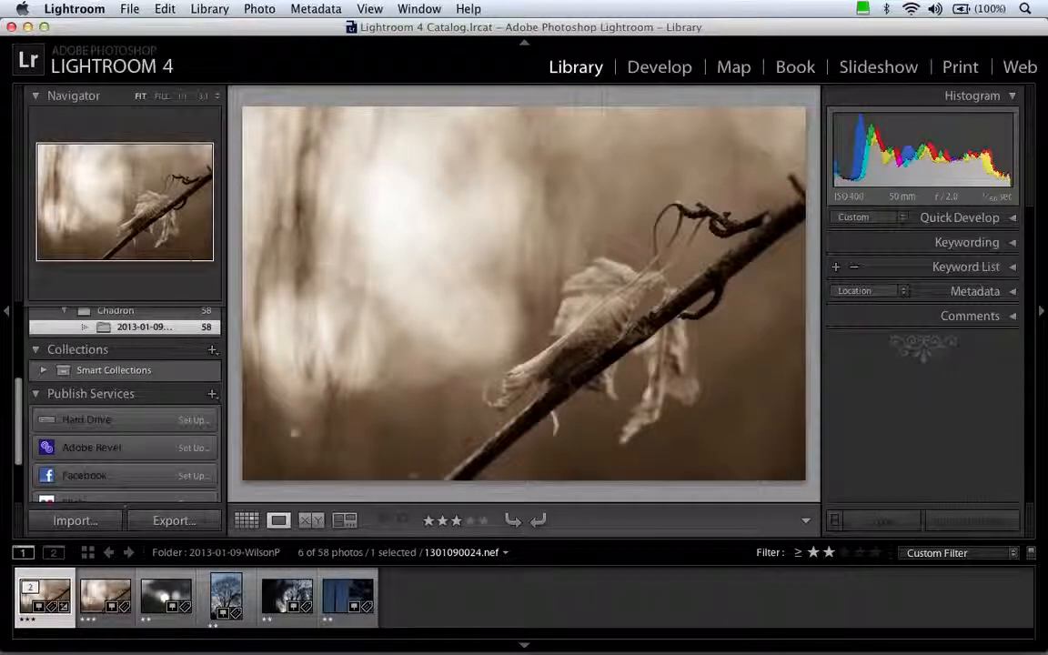
- Show the photos as a grid, select the exported JPEG, and collapse and re-expand its stack with the original
{"action": "left_click", "coordinate": [248, 519]}
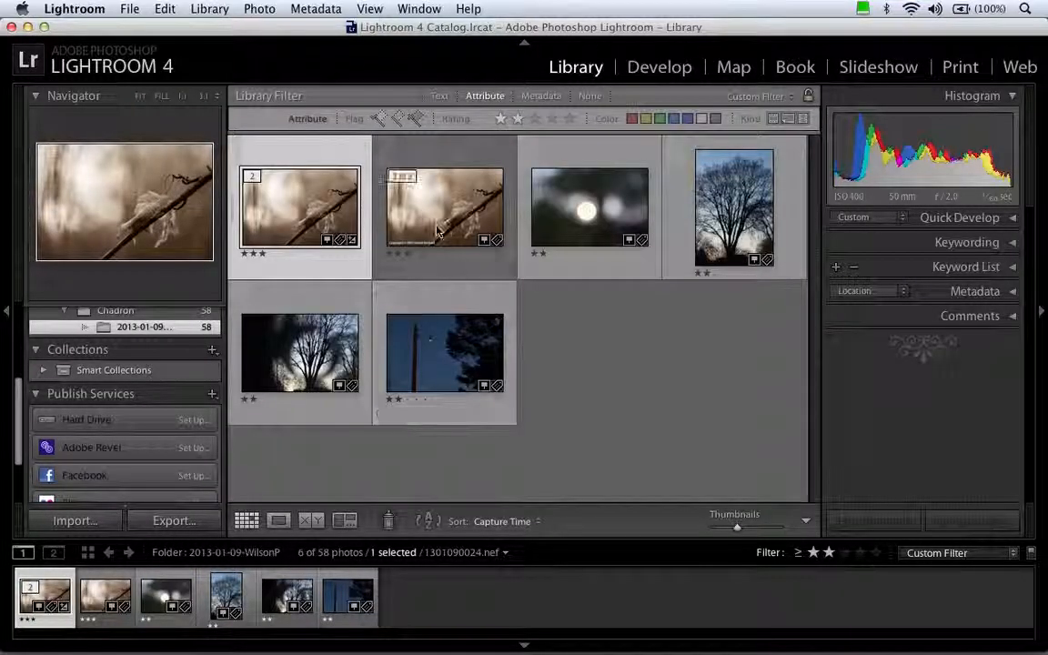
{"action": "left_click", "coordinate": [409, 213]}
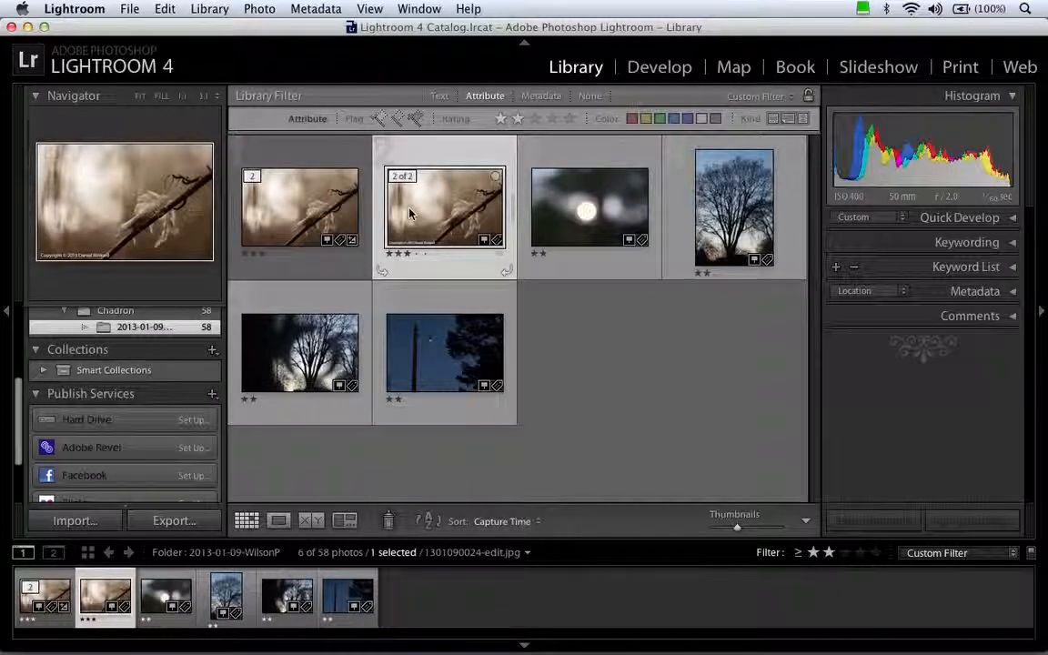
{"action": "left_click", "coordinate": [254, 177]}
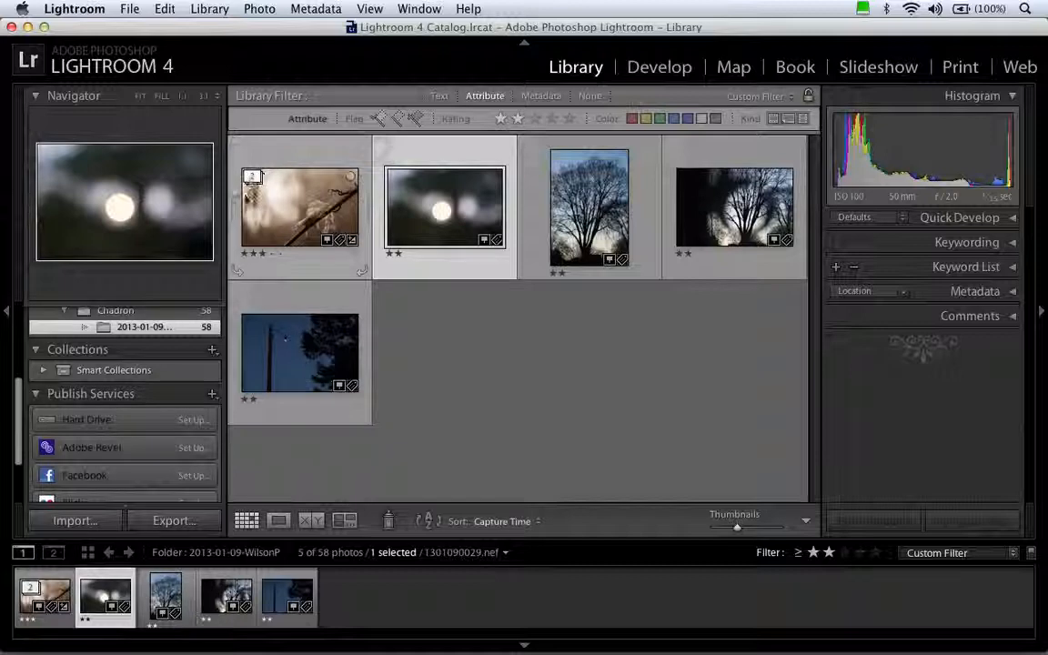
{"action": "left_click", "coordinate": [254, 177]}
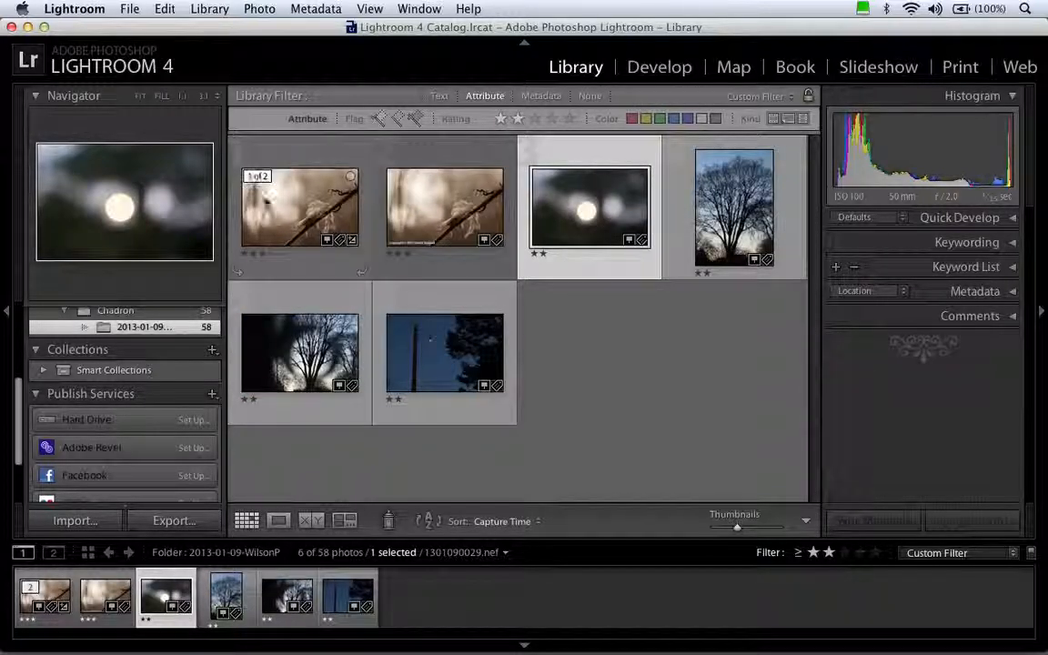
- Compare the original with the exported copy and view the exported JPEG enlarged to check its watermark
{"action": "left_click", "coordinate": [294, 208]}
{"action": "key", "text": "Right"}
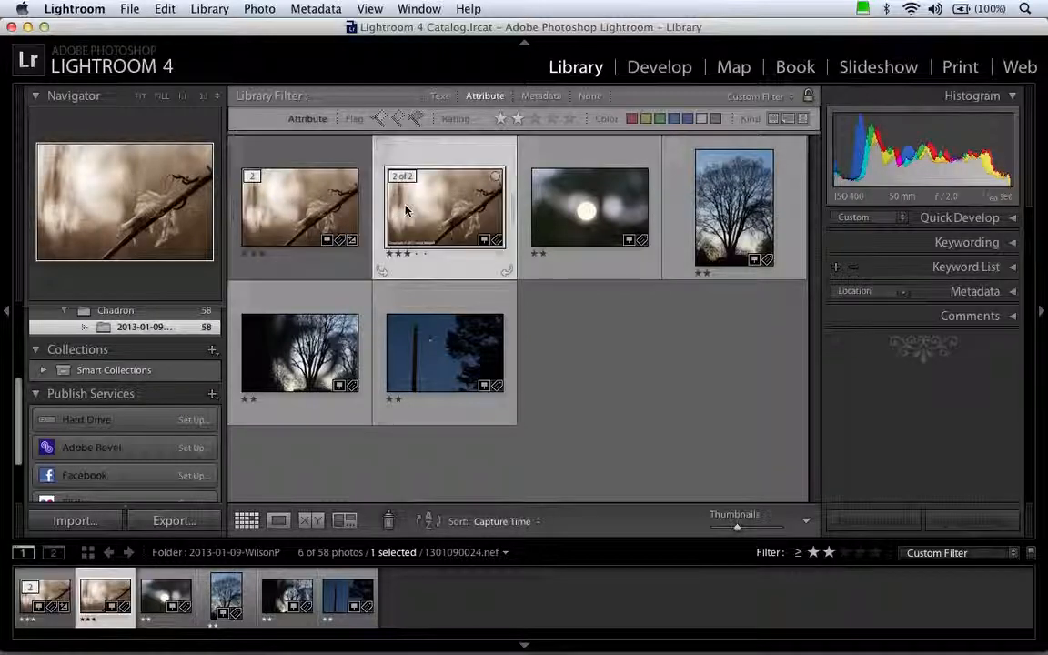
{"action": "left_click", "coordinate": [278, 521]}
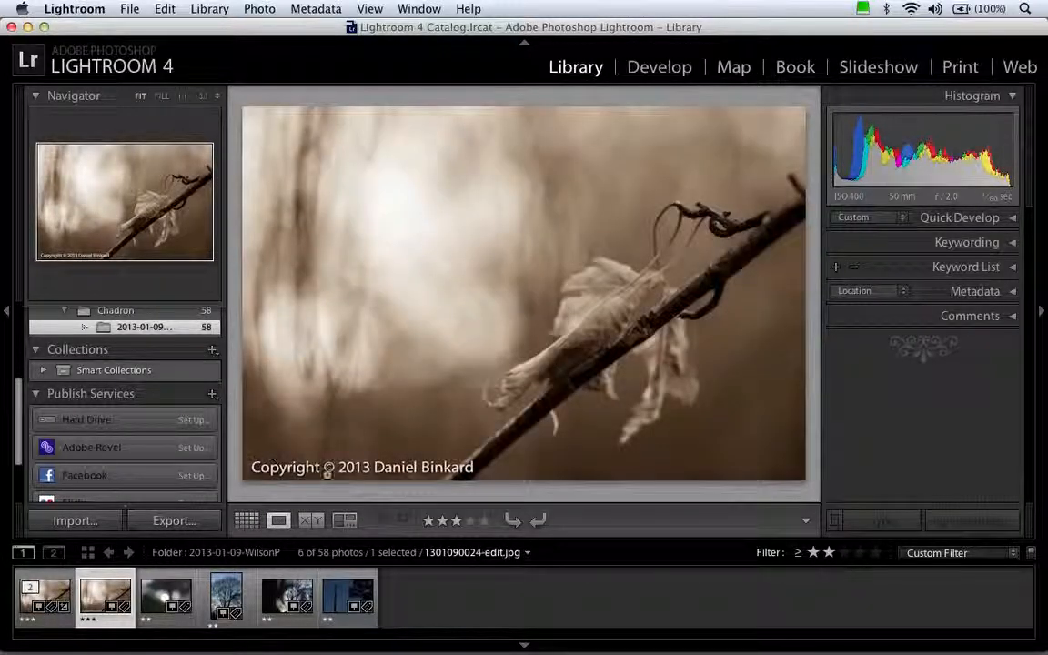